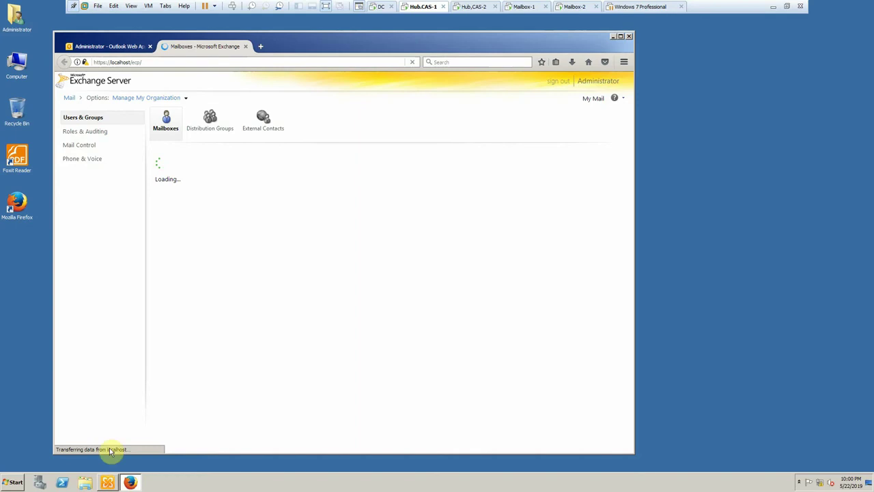
- Switch from the Exchange console back to Firefox, then from the OWA inbox to the ECP Mailboxes list
{"action": "left_click", "coordinate": [107, 483]}
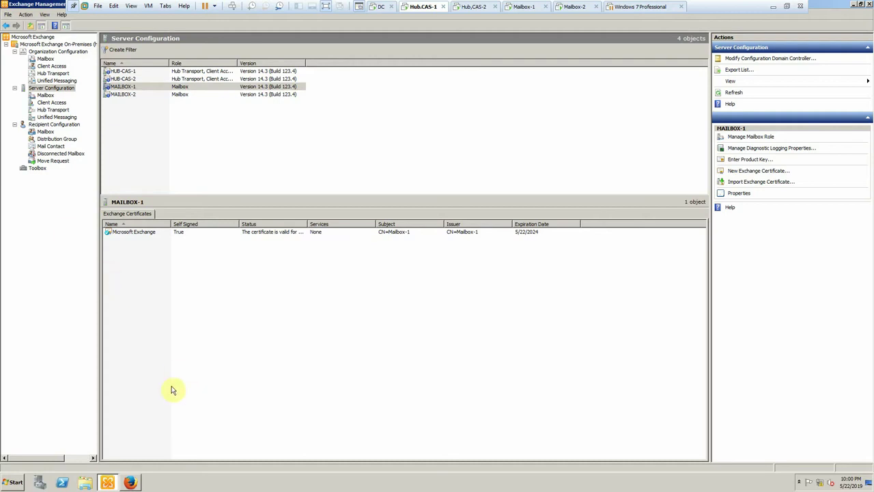
{"action": "left_click", "coordinate": [130, 483]}
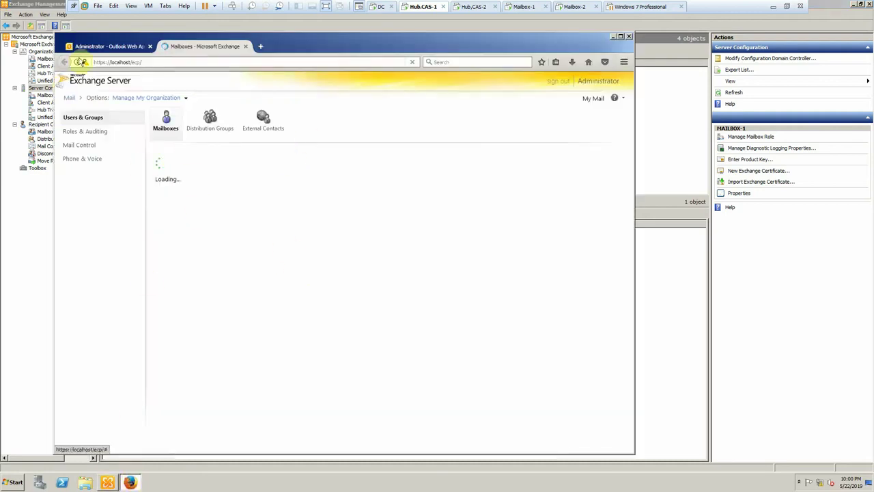
{"action": "left_click", "coordinate": [111, 48]}
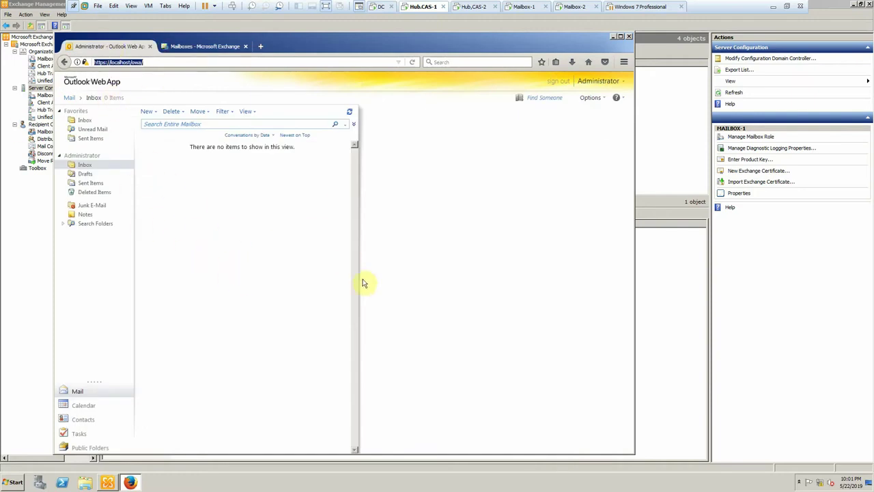
{"action": "left_click", "coordinate": [192, 45]}
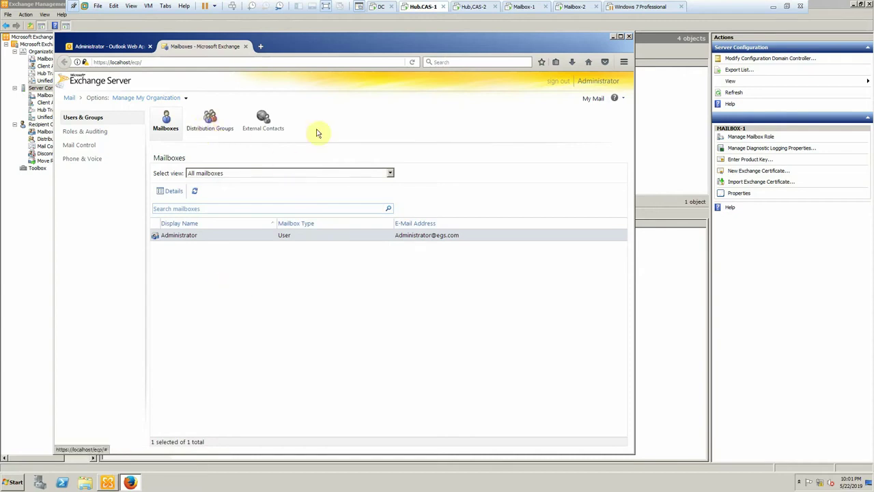
- Browse External Contacts, Distribution Groups, Roles & Auditing, Mail Control, Phone & Voice and ActiveSync, then minimize Firefox
{"action": "left_click", "coordinate": [260, 122]}
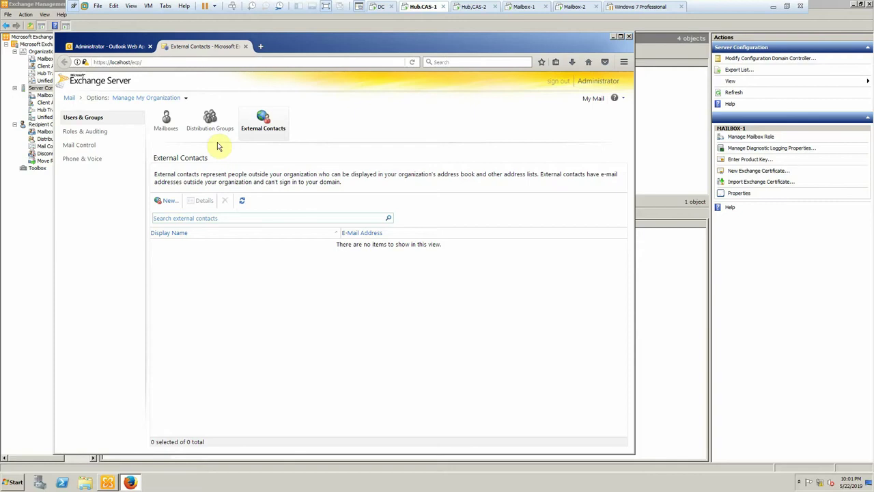
{"action": "left_click", "coordinate": [206, 124]}
{"action": "left_click", "coordinate": [92, 134]}
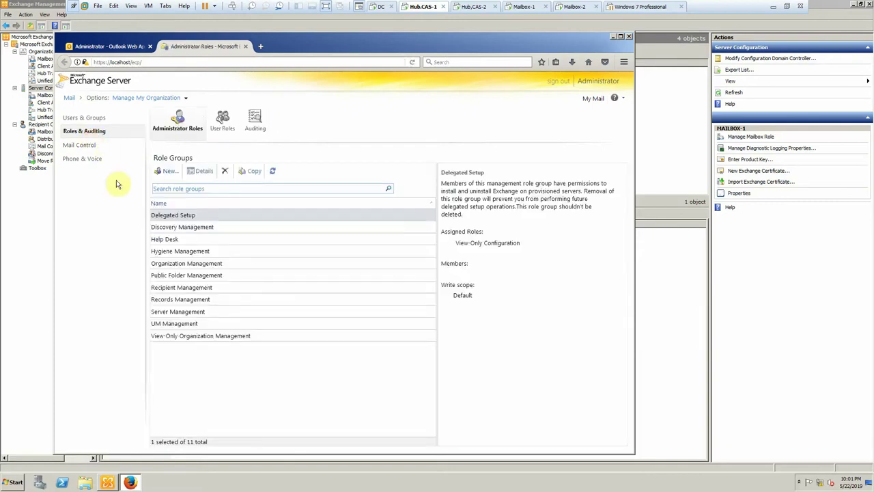
{"action": "left_click", "coordinate": [73, 145]}
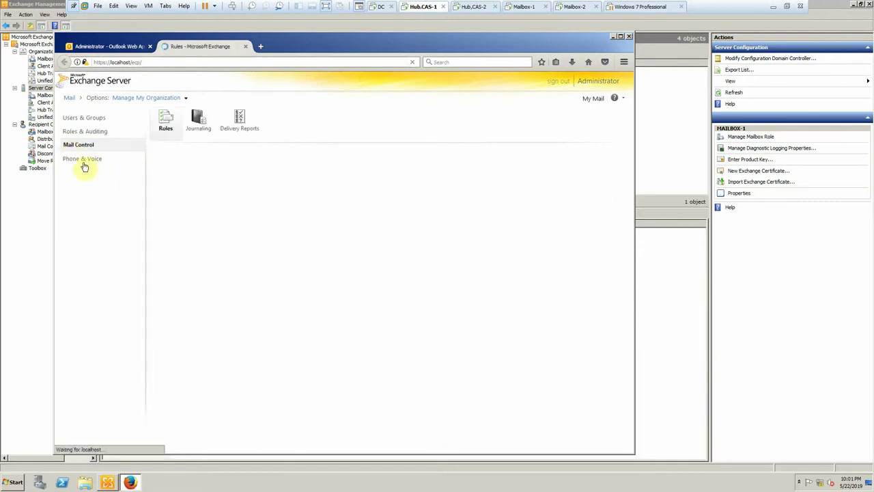
{"action": "left_click", "coordinate": [83, 166]}
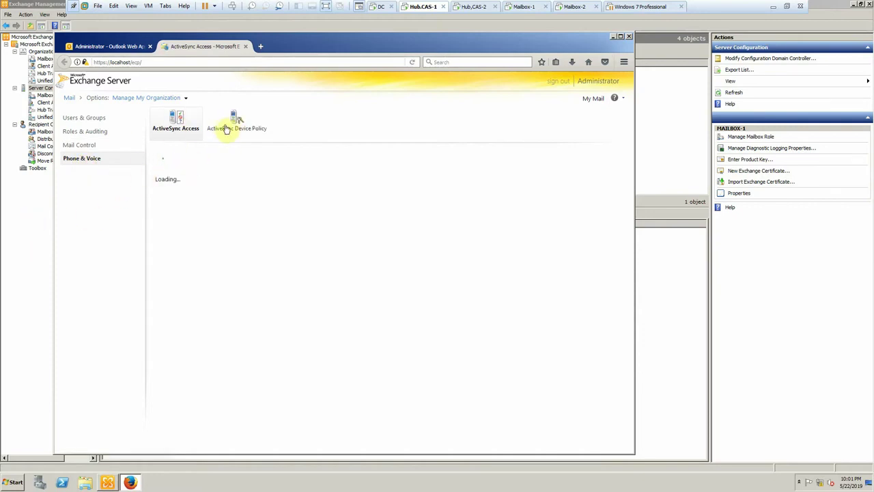
{"action": "left_click", "coordinate": [226, 130]}
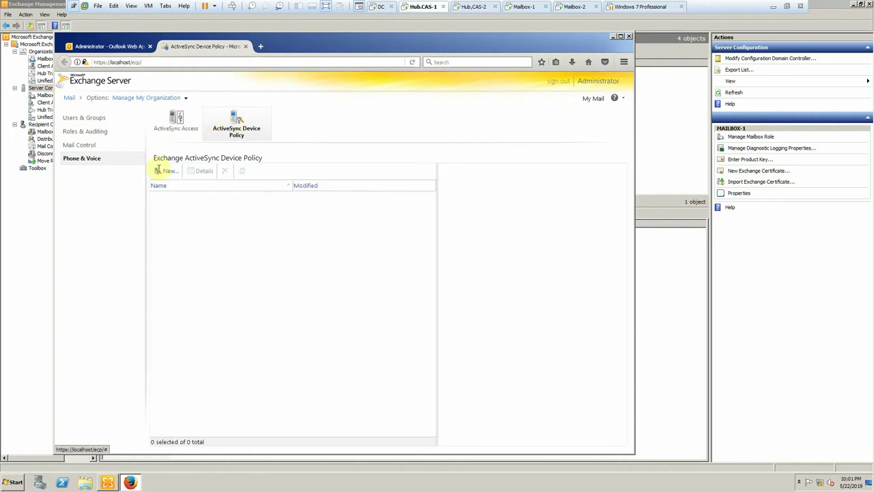
{"action": "left_click", "coordinate": [77, 121]}
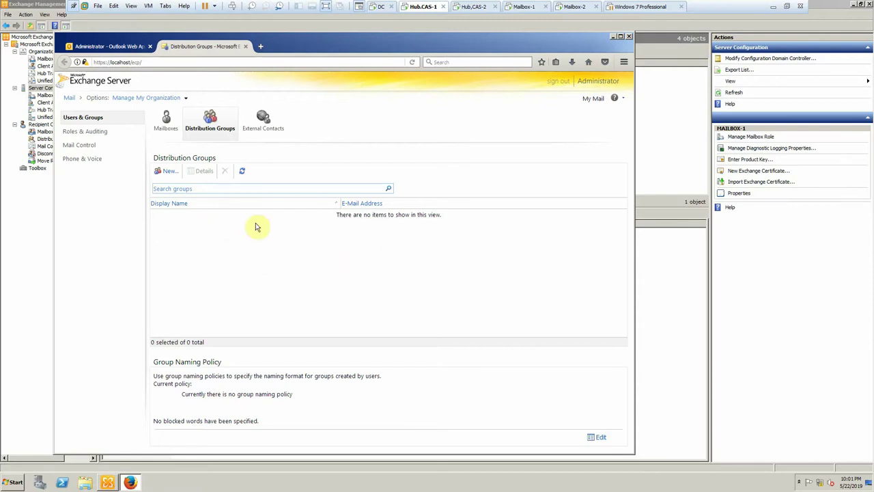
{"action": "left_click", "coordinate": [10, 266]}
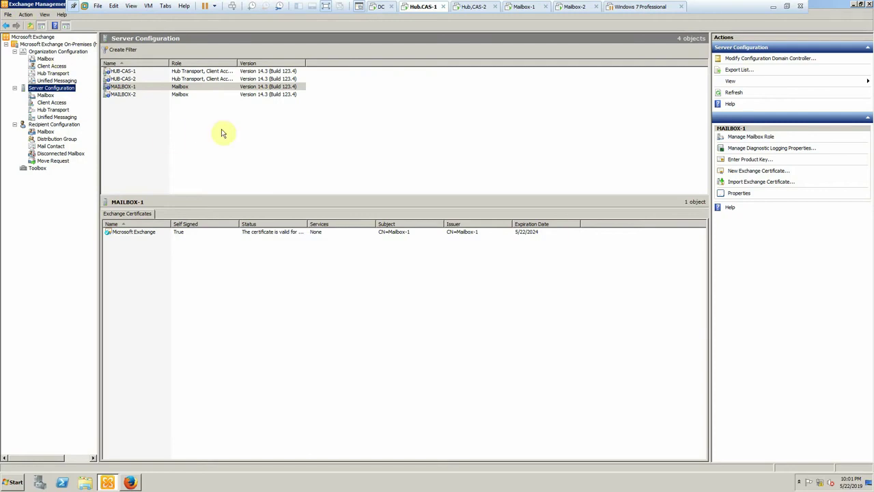
- Select HUB-CAS-1 to view its Exchange certificates, then switch to the DC virtual machine
{"action": "left_click", "coordinate": [126, 73]}
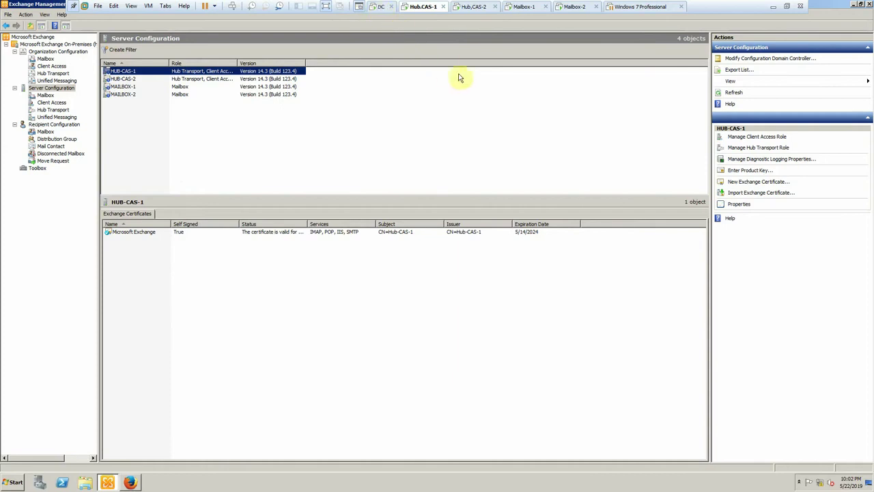
{"action": "left_click", "coordinate": [379, 7]}
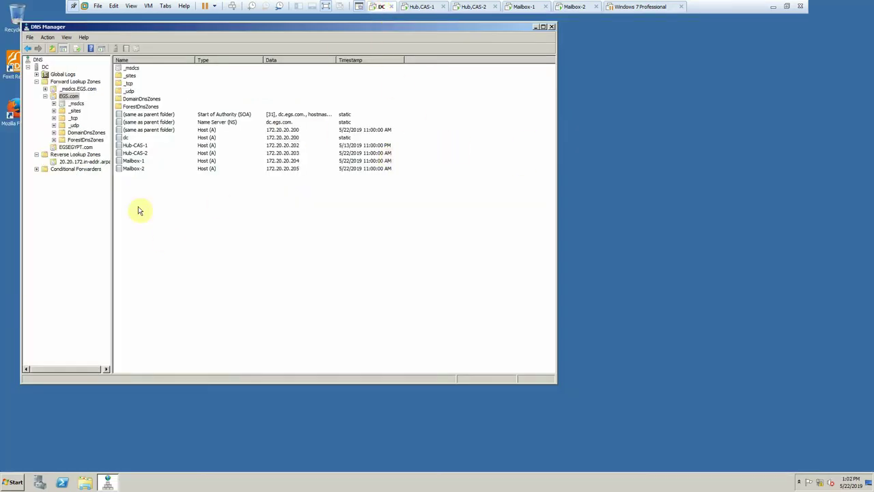
- Open Server Manager on the DC, minimize DNS Manager, and refresh the desktop twice
{"action": "left_click", "coordinate": [38, 484]}
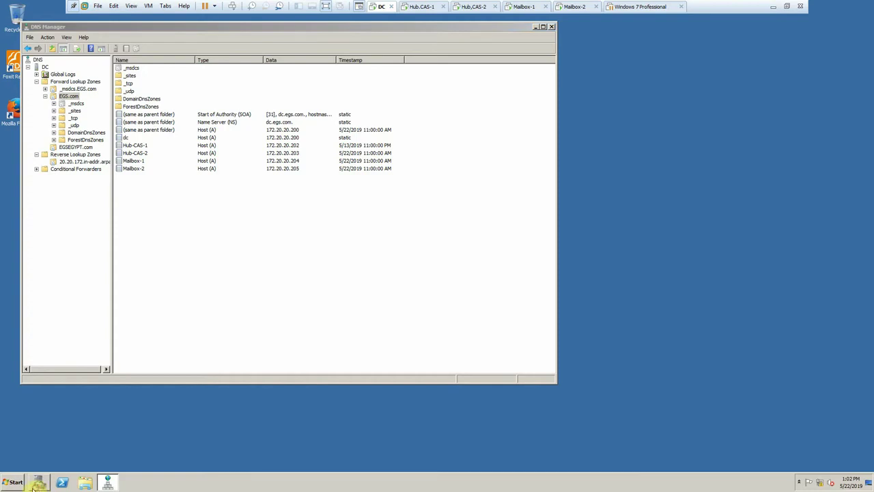
{"action": "left_click", "coordinate": [536, 28]}
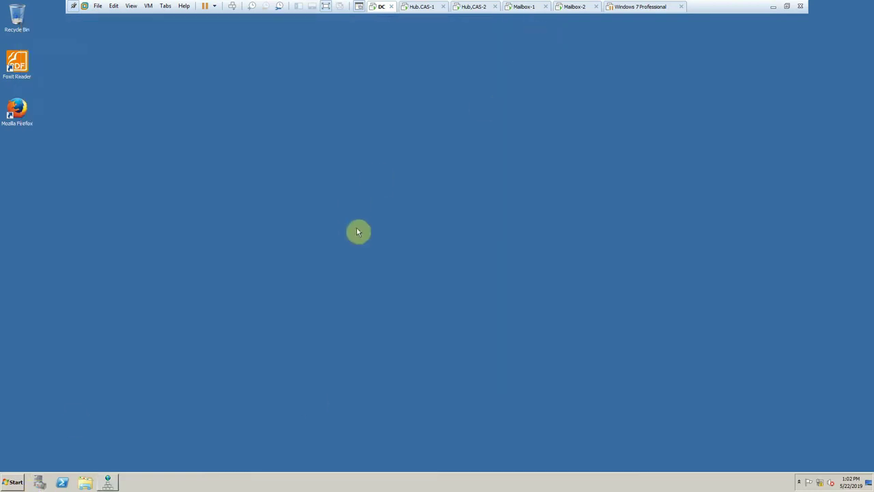
{"action": "right_click", "coordinate": [197, 260]}
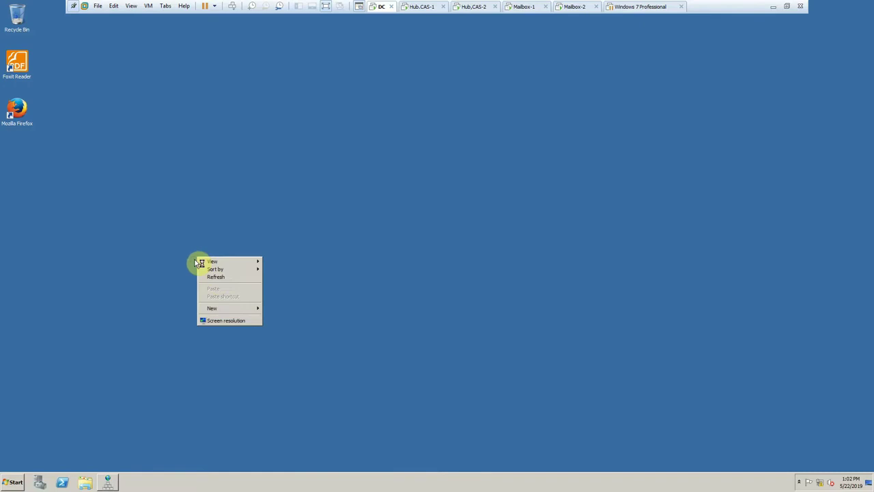
{"action": "left_click", "coordinate": [219, 278]}
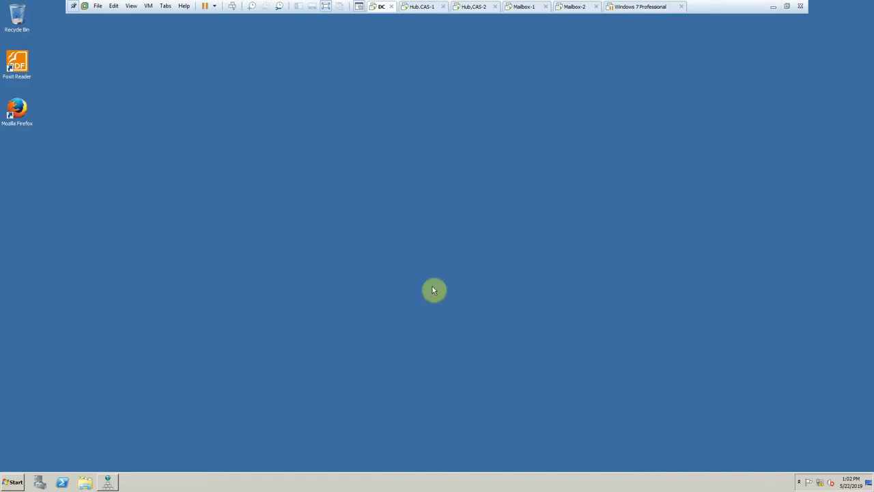
{"action": "right_click", "coordinate": [333, 266]}
{"action": "left_click", "coordinate": [354, 288]}
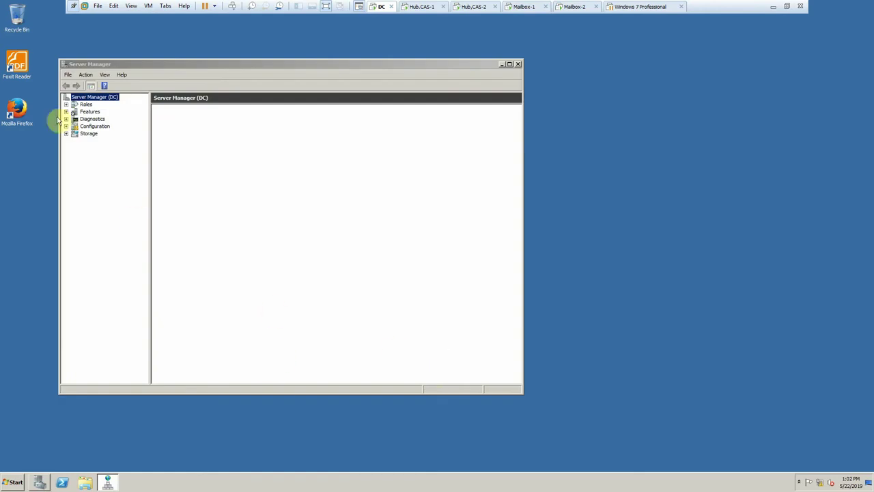
- Show the Roles page in an enlarged, raised Server Manager window and open the taskbar calendar
{"action": "left_click", "coordinate": [85, 103]}
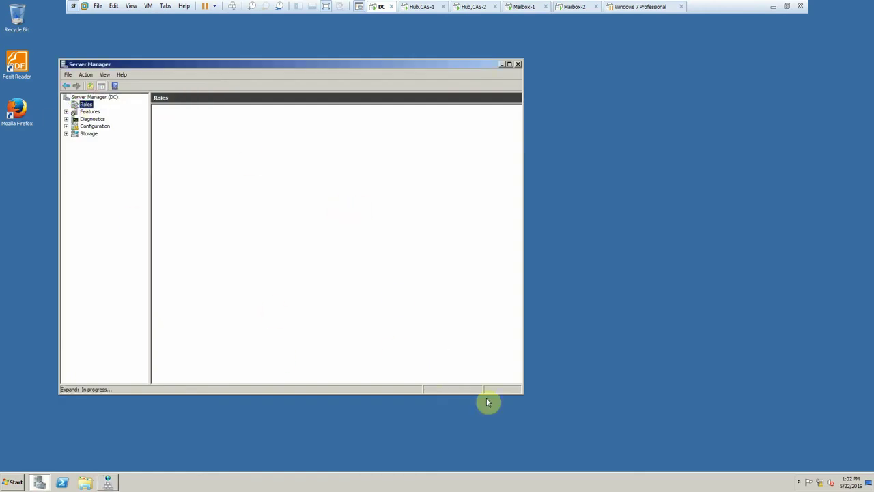
{"action": "left_click_drag", "start_coordinate": [522, 394], "coordinate": [701, 469]}
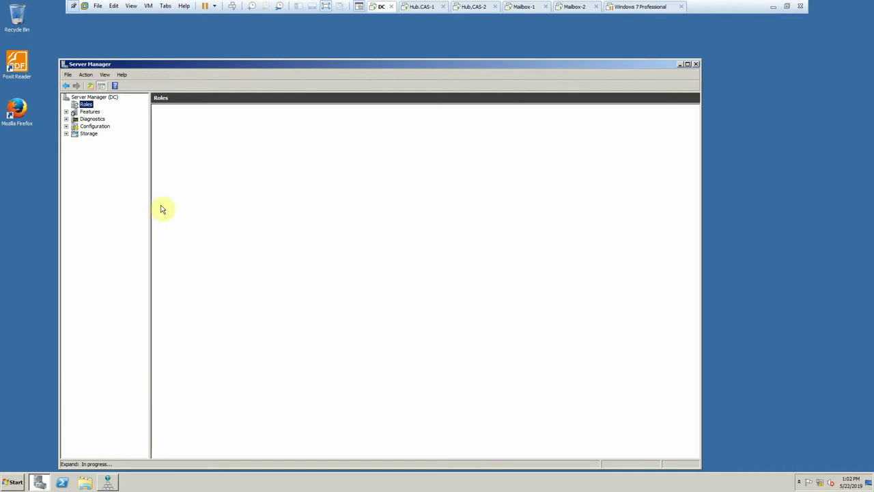
{"action": "left_click_drag", "start_coordinate": [158, 62], "coordinate": [158, 48]}
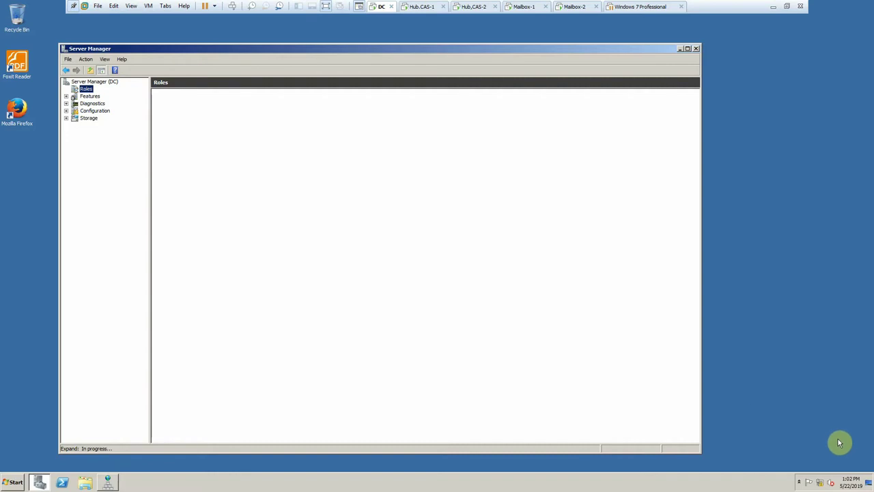
{"action": "left_click", "coordinate": [851, 481]}
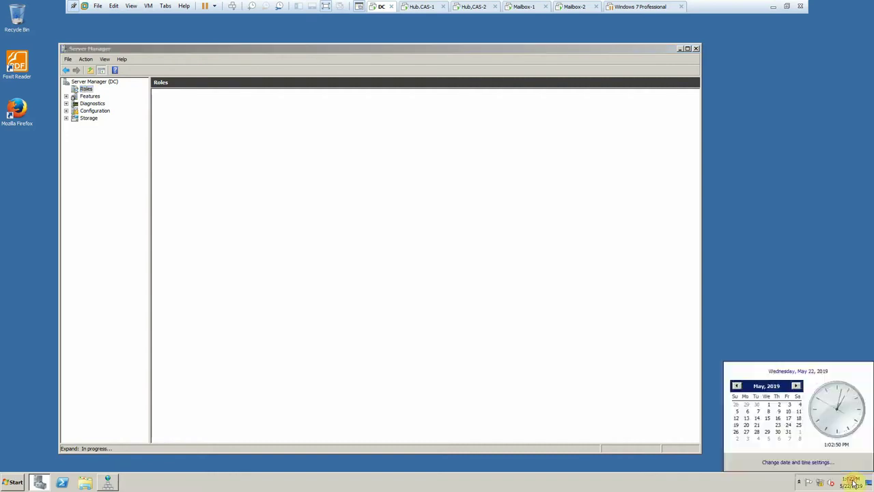
- Change the time zone from Pacific Time to (UTC+02:00) Cairo and apply it
{"action": "left_click", "coordinate": [797, 462]}
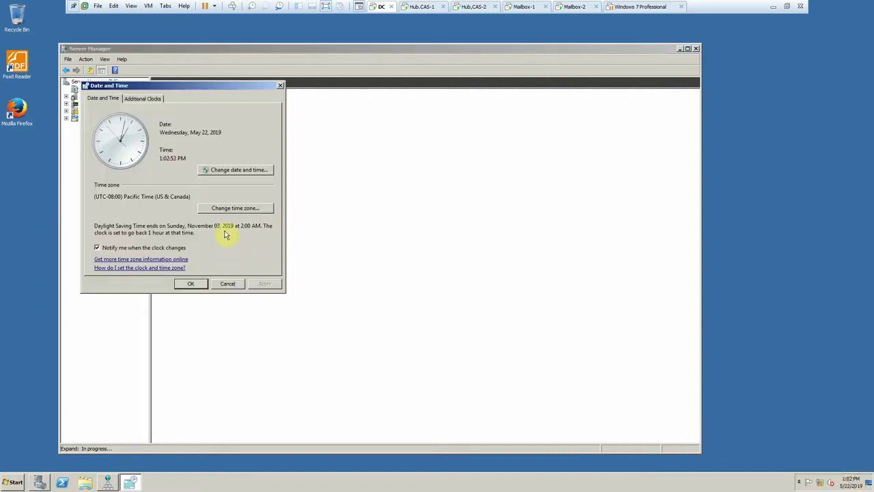
{"action": "left_click", "coordinate": [228, 208]}
{"action": "left_click", "coordinate": [168, 133]}
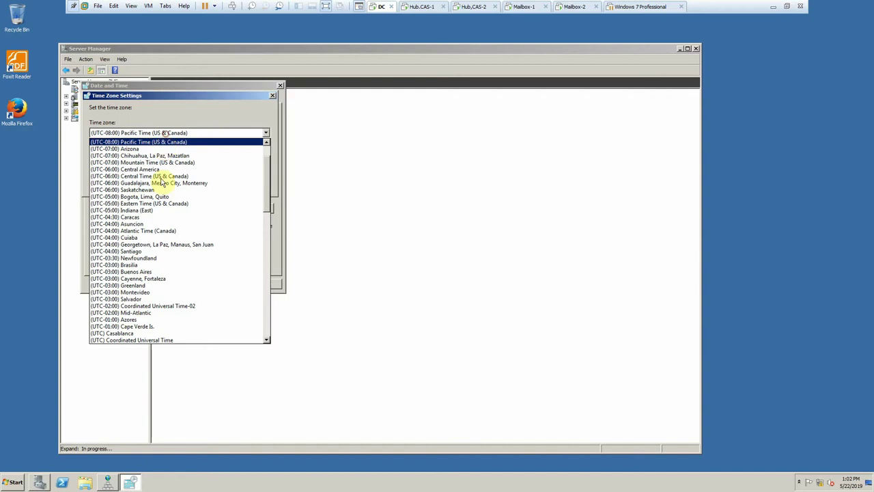
{"action": "scroll", "coordinate": [171, 248], "scroll_direction": "down", "scroll_amount": 5}
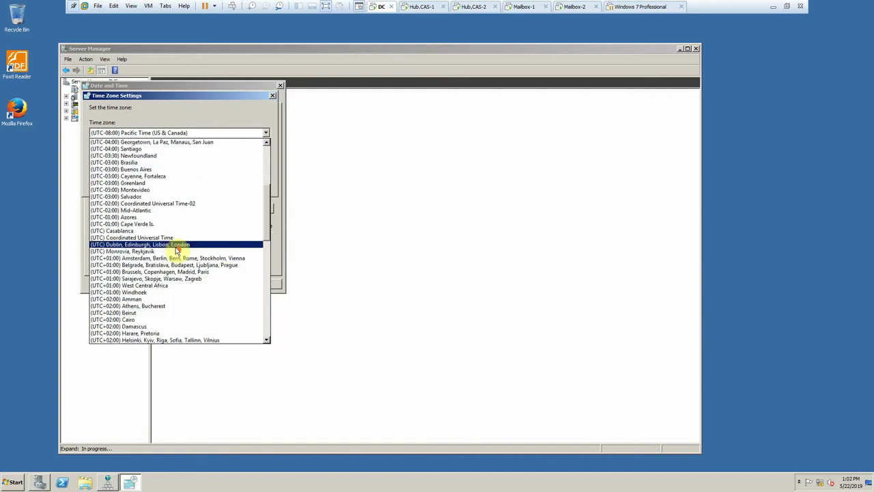
{"action": "left_click", "coordinate": [147, 320]}
{"action": "left_click", "coordinate": [212, 182]}
{"action": "left_click", "coordinate": [188, 284]}
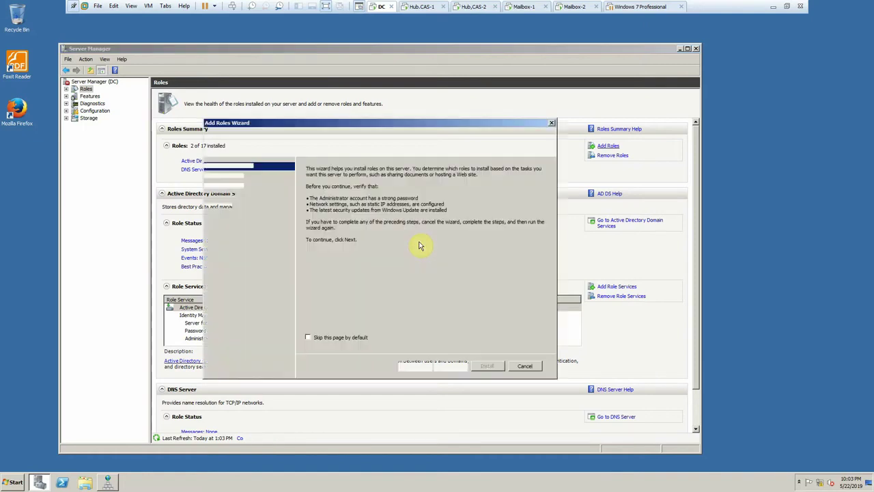
- Select the Active Directory Certificate Services role in the Add Roles Wizard and continue to role services
{"action": "left_click", "coordinate": [462, 370]}
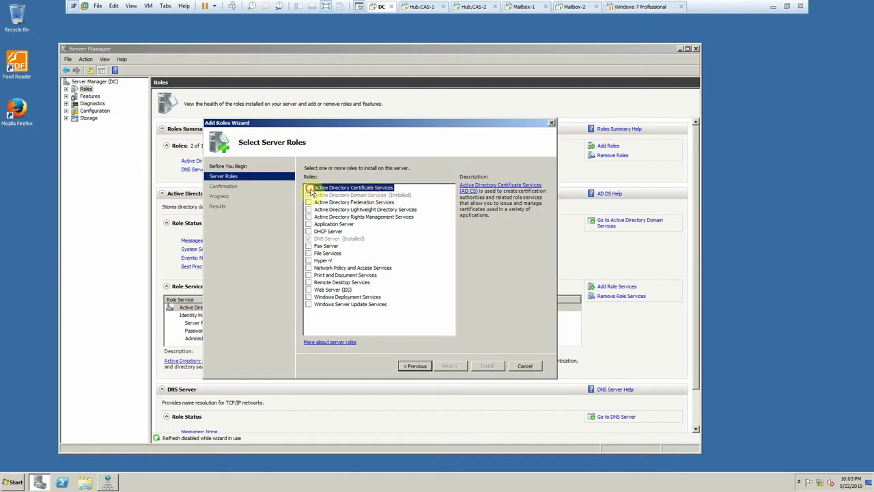
{"action": "left_click", "coordinate": [308, 187]}
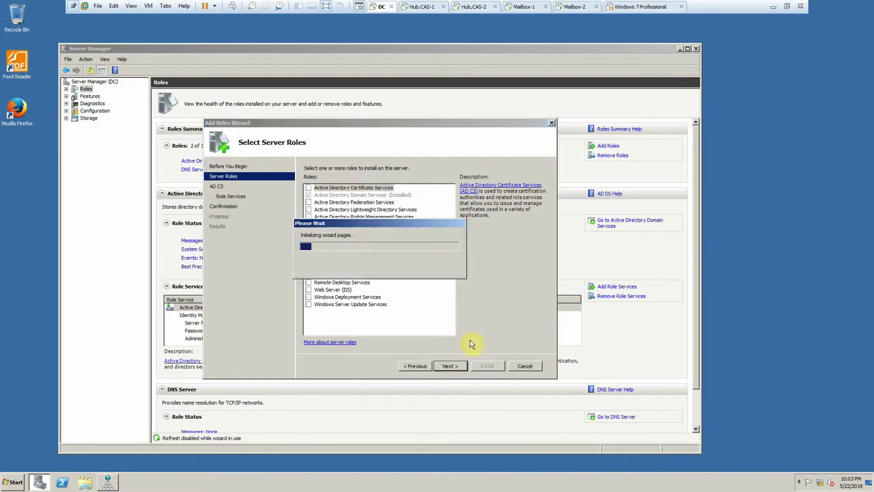
{"action": "left_click", "coordinate": [451, 367]}
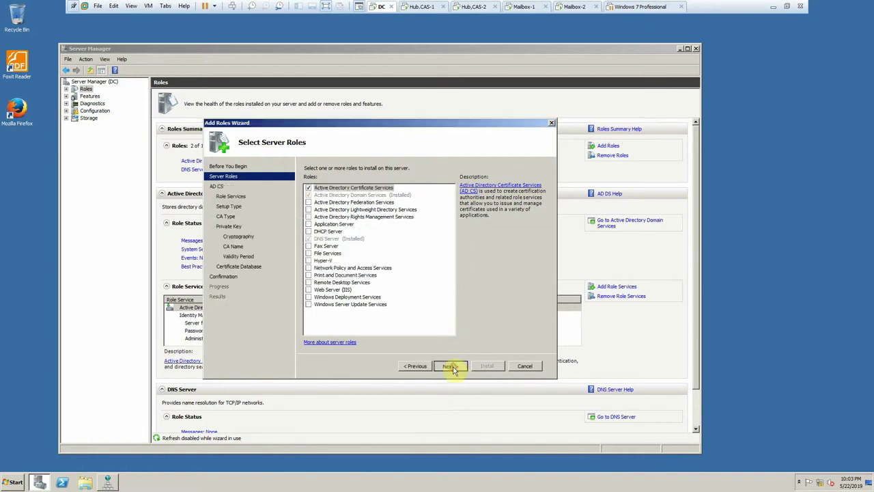
{"action": "left_click", "coordinate": [451, 367]}
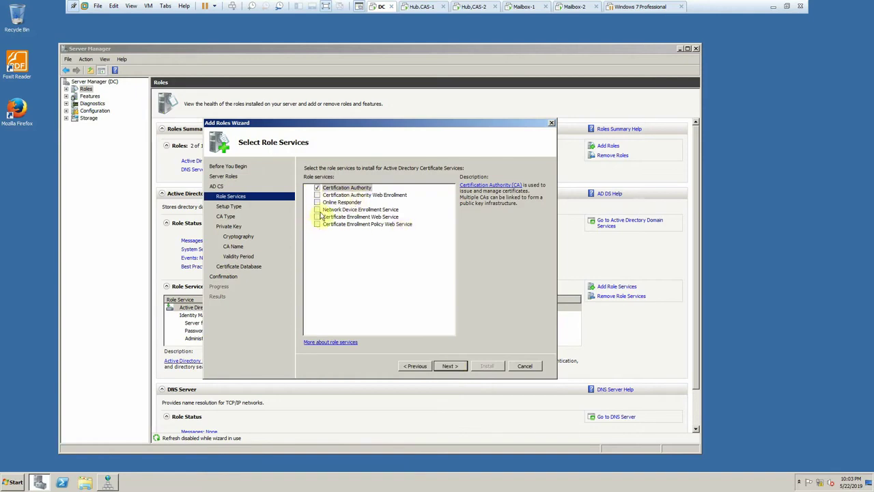
- Add CA Web Enrollment and Certificate Enrollment Policy Web Service; skip the incompatible Enrollment Web Service
{"action": "left_click", "coordinate": [317, 196]}
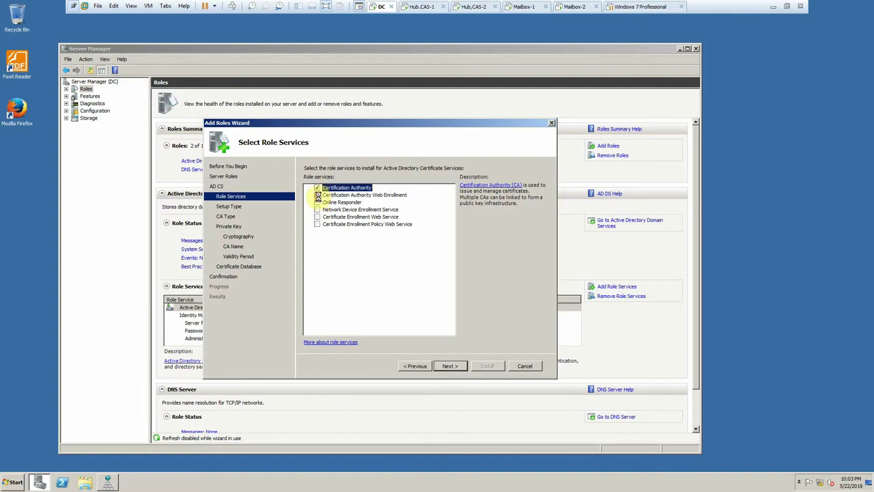
{"action": "left_click", "coordinate": [440, 294]}
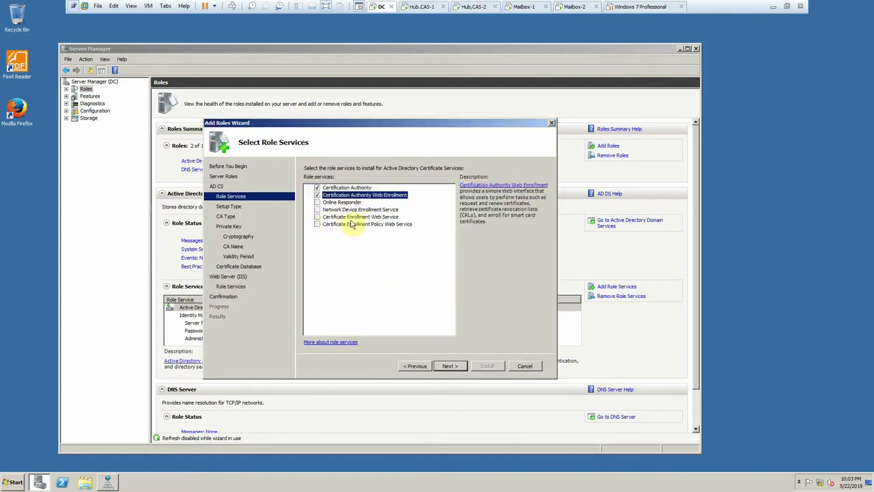
{"action": "left_click", "coordinate": [317, 216]}
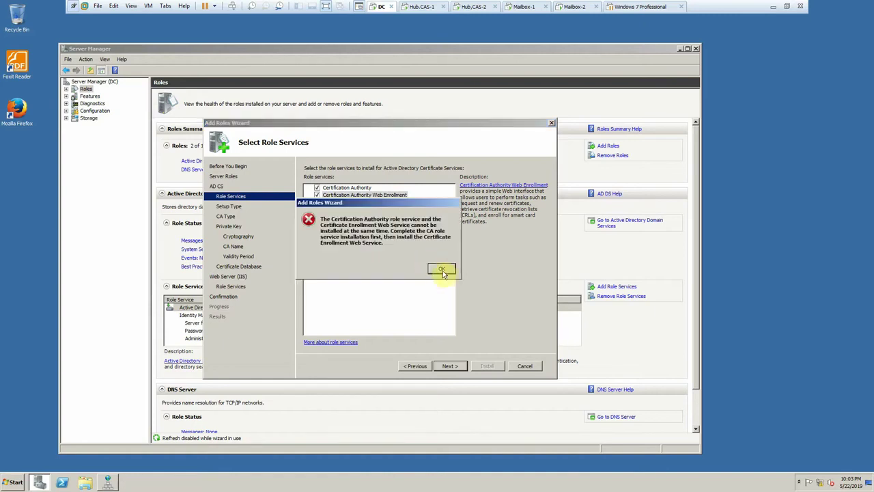
{"action": "left_click", "coordinate": [442, 269]}
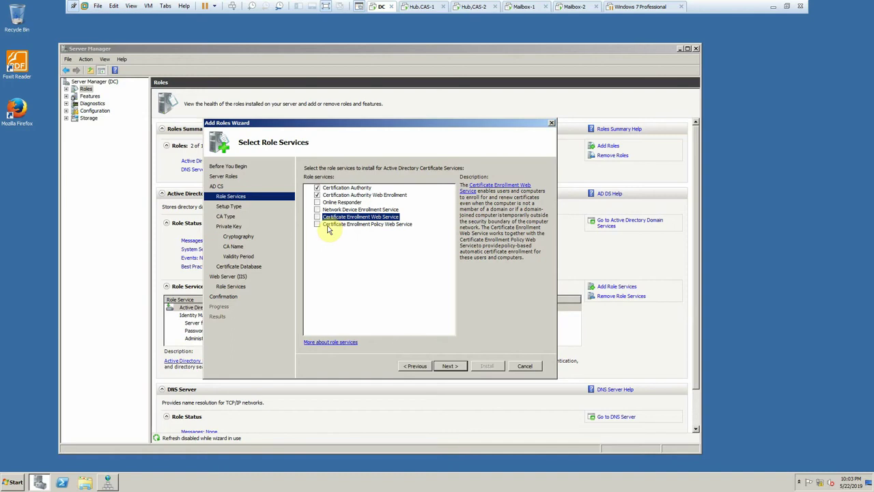
{"action": "left_click", "coordinate": [317, 225]}
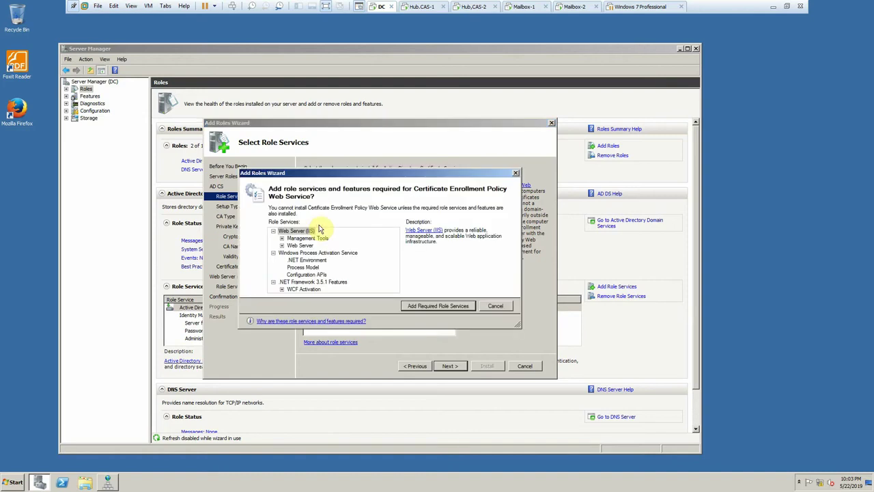
{"action": "left_click", "coordinate": [438, 306]}
{"action": "left_click", "coordinate": [453, 366]}
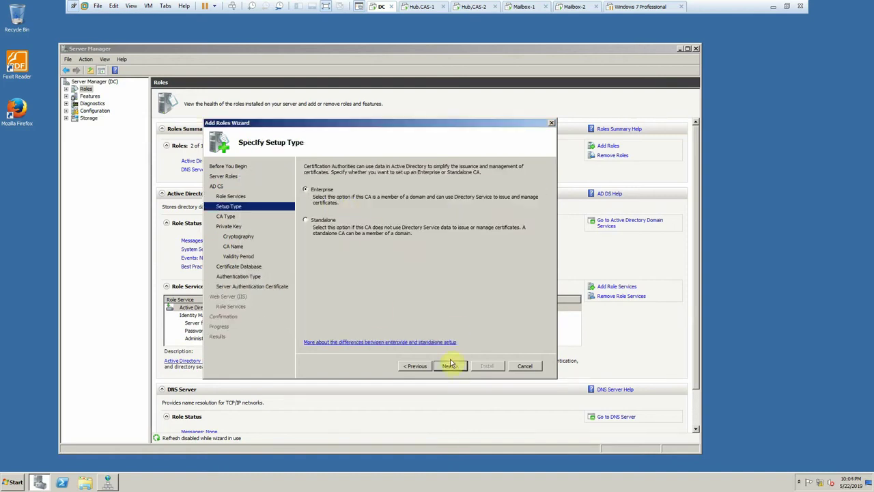
- Keep Enterprise, Root CA, a new private key, default cryptography and the CA name EGS-DC-CA
{"action": "left_click", "coordinate": [450, 366]}
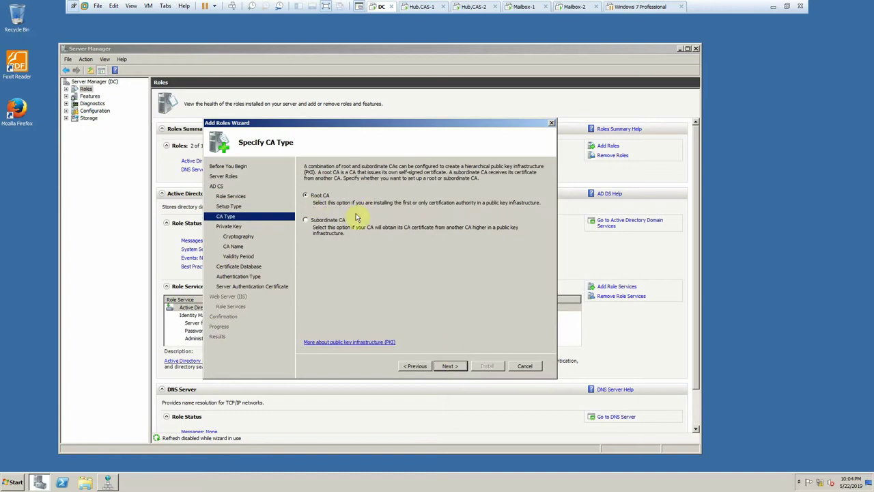
{"action": "left_click", "coordinate": [451, 367]}
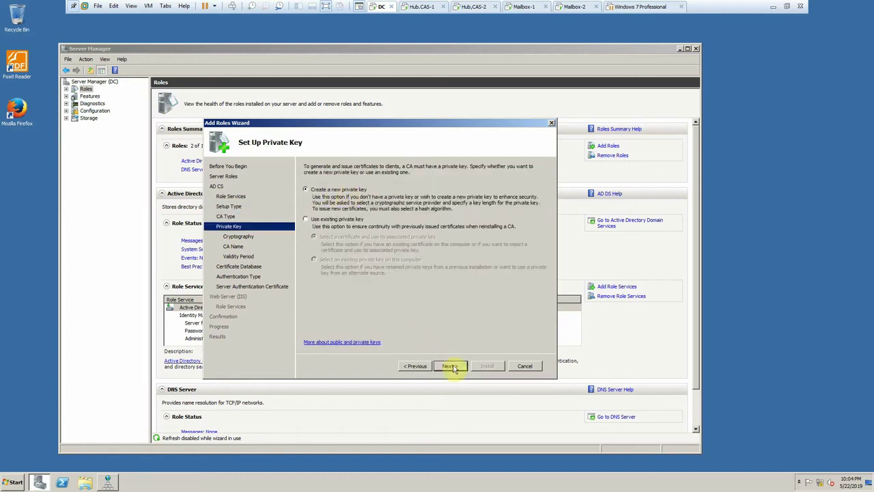
{"action": "left_click", "coordinate": [452, 367]}
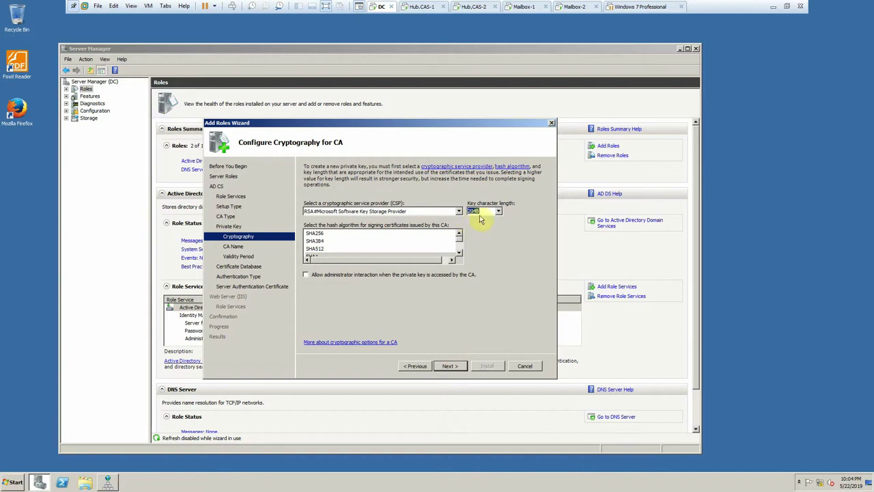
{"action": "left_click", "coordinate": [449, 367]}
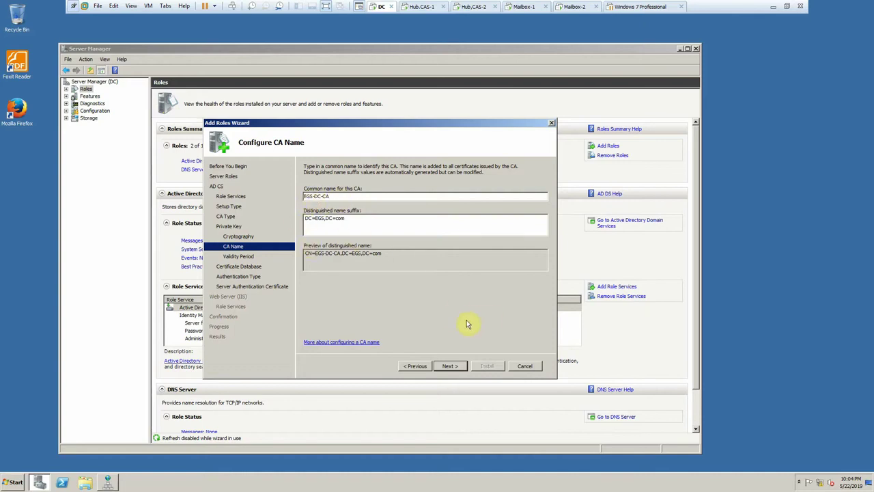
{"action": "left_click", "coordinate": [462, 365]}
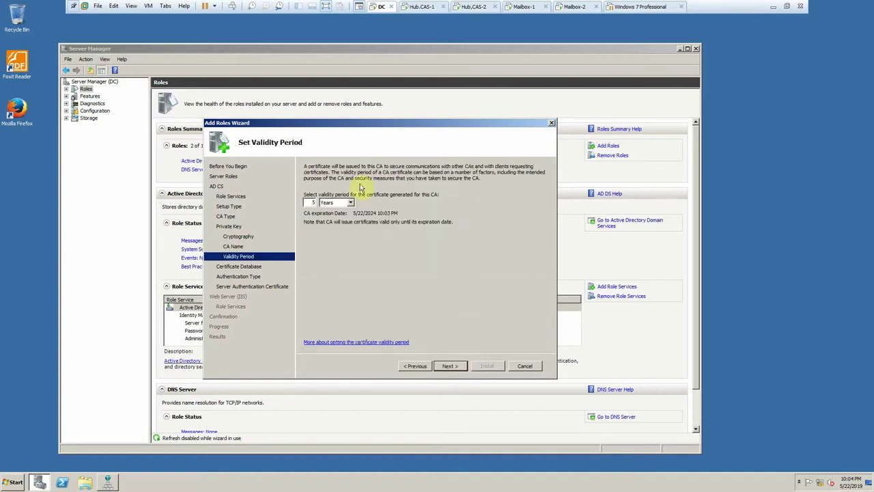
- Set a 10-year validity, keep default database locations and authentication, and assign SSL later
{"action": "double_click", "coordinate": [318, 204]}
{"action": "type", "text": "10"}
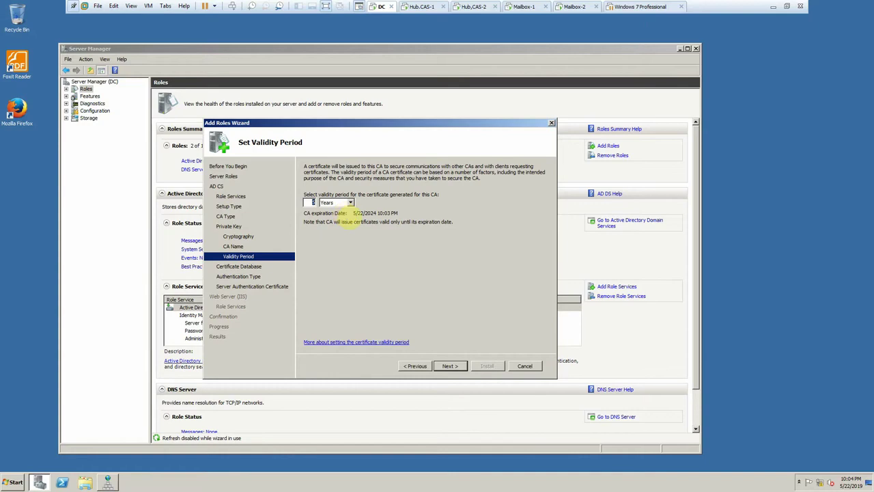
{"action": "left_click", "coordinate": [449, 365]}
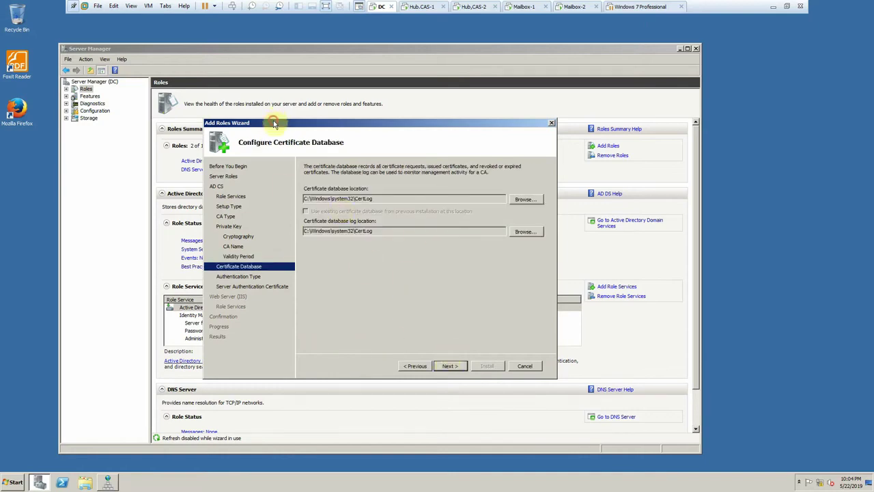
{"action": "left_click_drag", "start_coordinate": [273, 124], "coordinate": [279, 99]}
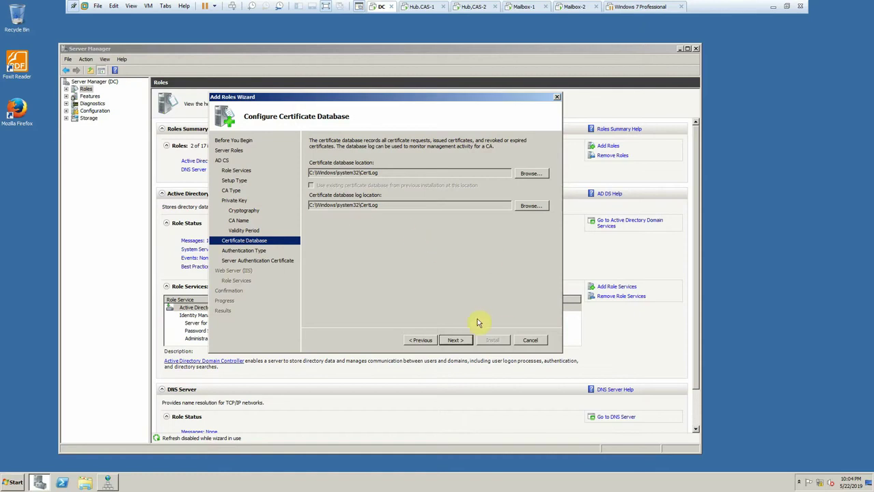
{"action": "left_click", "coordinate": [454, 339]}
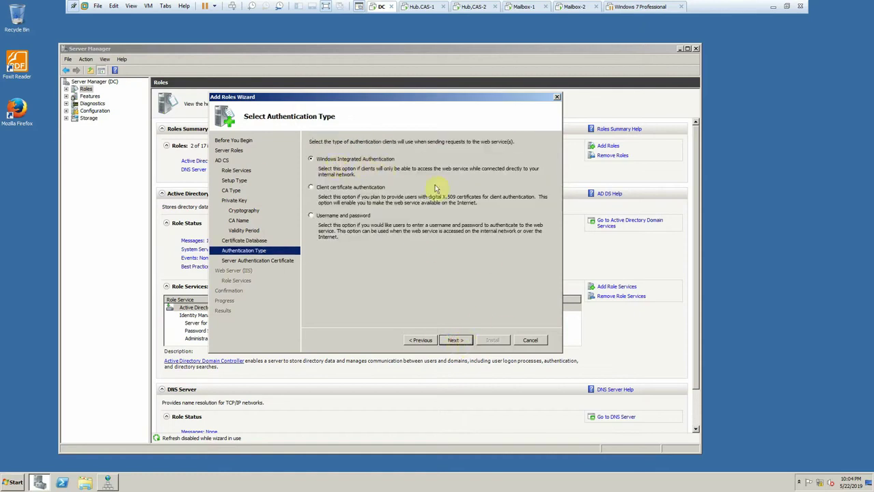
{"action": "left_click", "coordinate": [457, 341]}
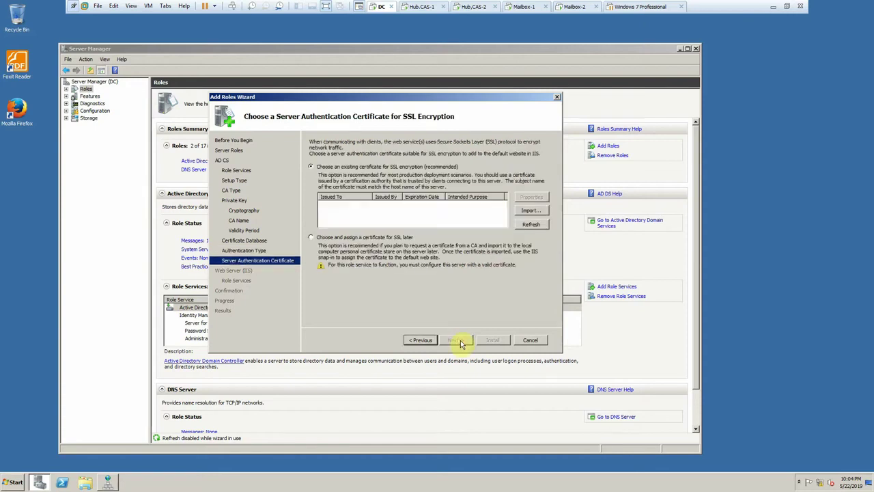
{"action": "left_click", "coordinate": [362, 239]}
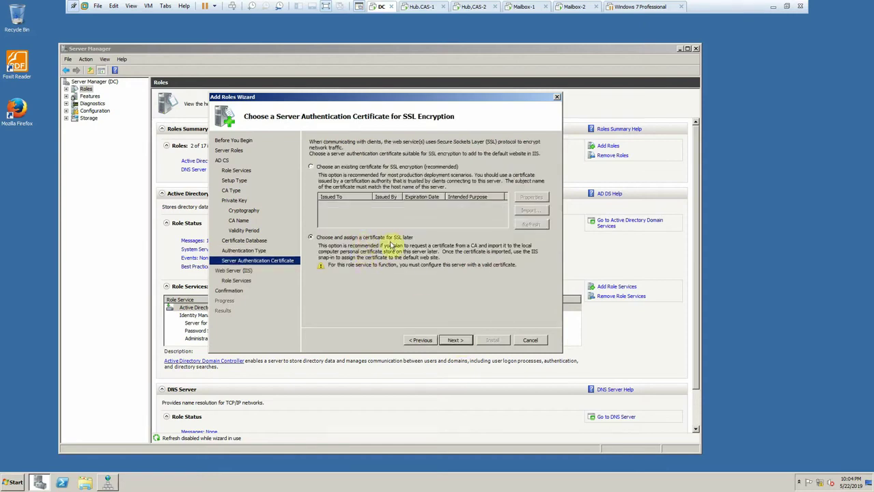
{"action": "left_click", "coordinate": [458, 341]}
- Add ASP.NET with its required services, plus IIS 6 WMI Compatibility, Scripting Tools and Management Console
{"action": "left_click", "coordinate": [461, 342]}
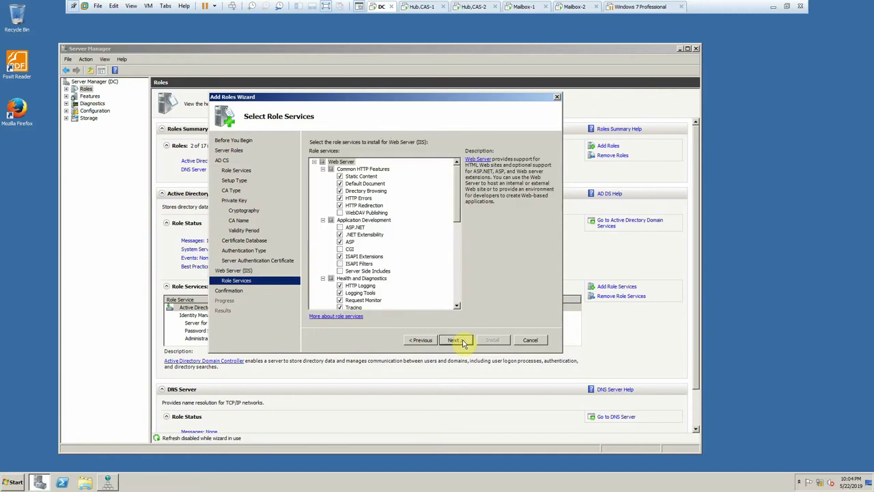
{"action": "left_click", "coordinate": [339, 227]}
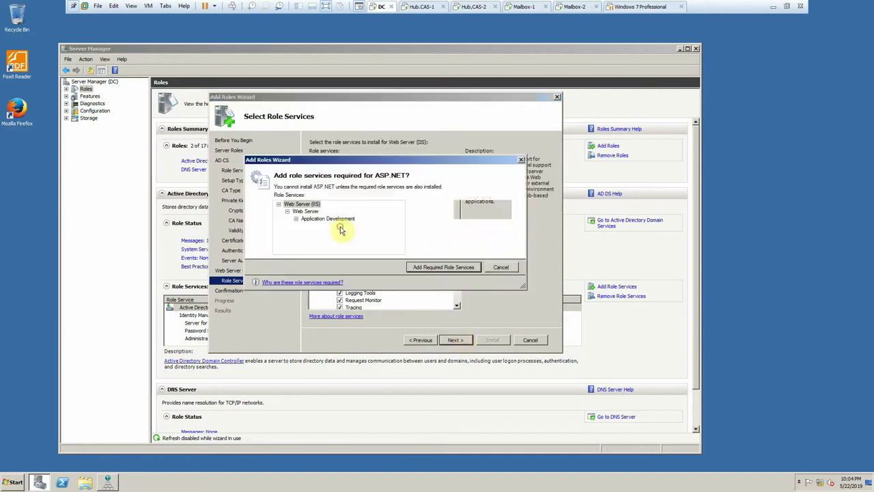
{"action": "left_click", "coordinate": [420, 272]}
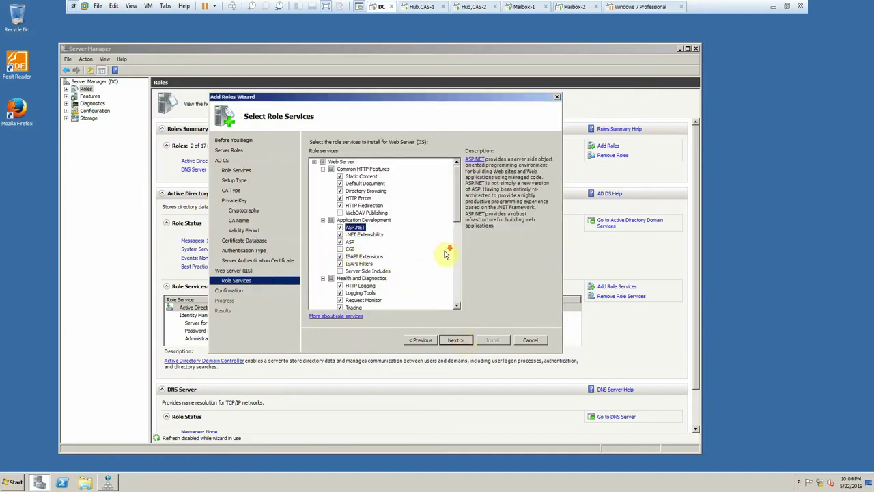
{"action": "scroll", "coordinate": [445, 254], "scroll_direction": "down", "scroll_amount": 5}
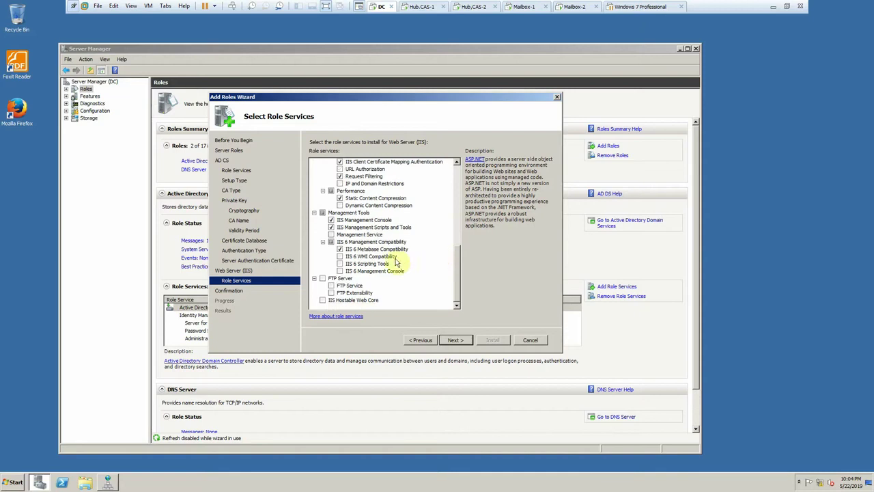
{"action": "left_click", "coordinate": [340, 256]}
{"action": "left_click", "coordinate": [340, 264]}
{"action": "left_click", "coordinate": [339, 271]}
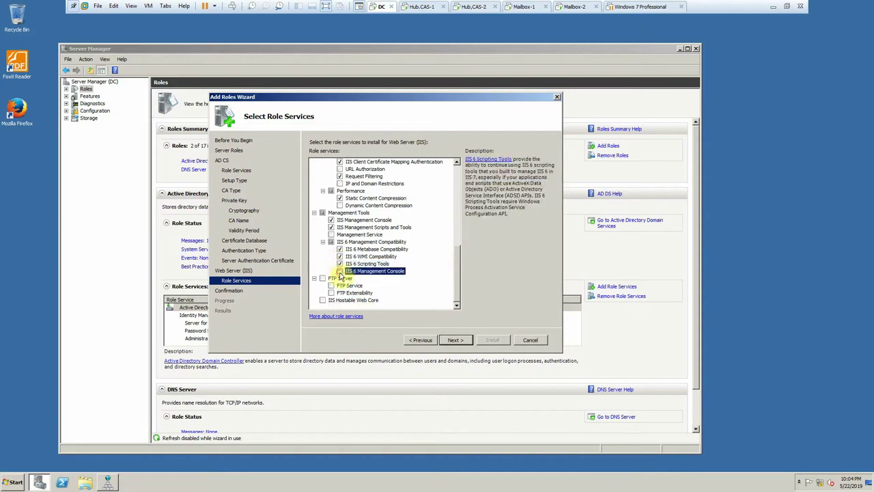
- Add CGI and Basic Authentication, then confirm the selections and start installing the roles
{"action": "scroll", "coordinate": [331, 252], "scroll_direction": "up", "scroll_amount": 10}
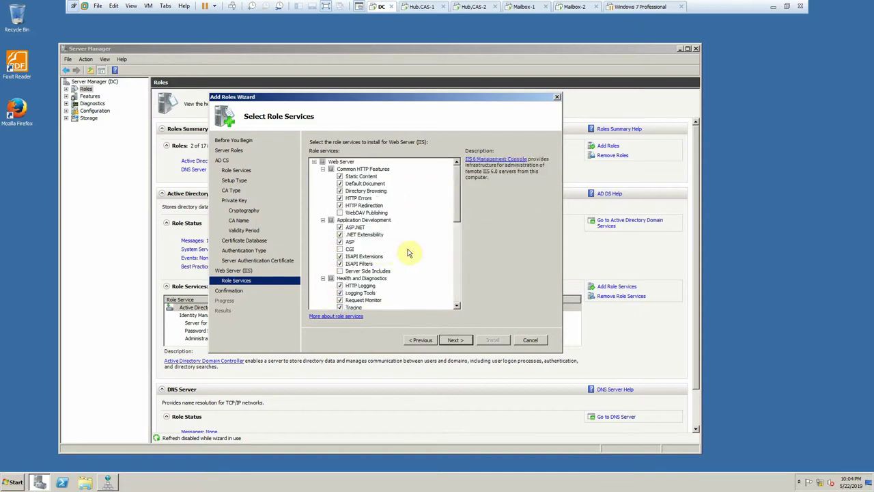
{"action": "left_click", "coordinate": [340, 249]}
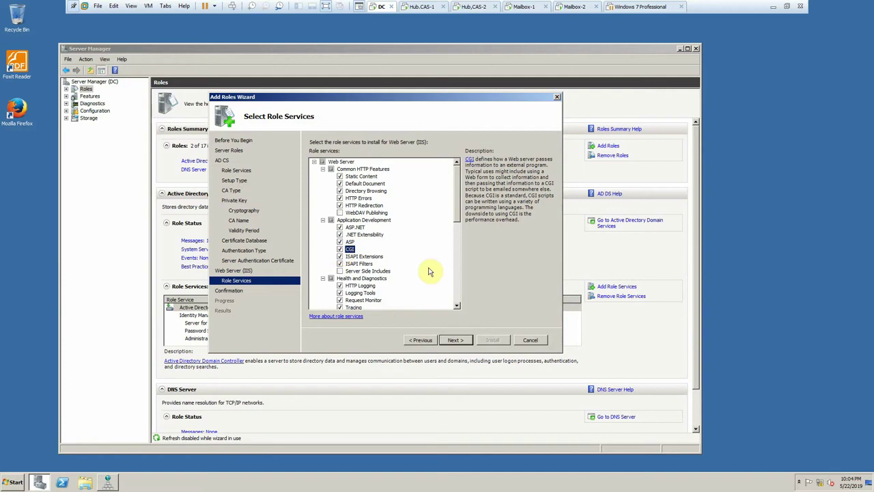
{"action": "scroll", "coordinate": [427, 273], "scroll_direction": "down", "scroll_amount": 6}
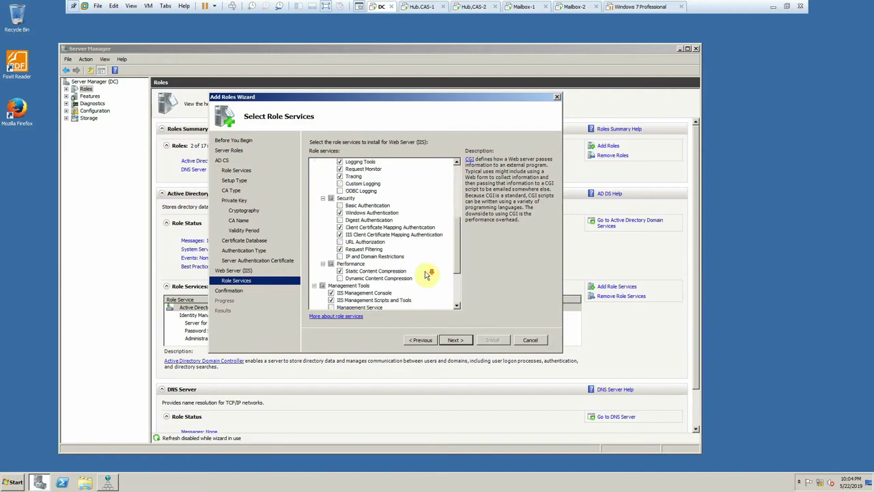
{"action": "left_click", "coordinate": [340, 206]}
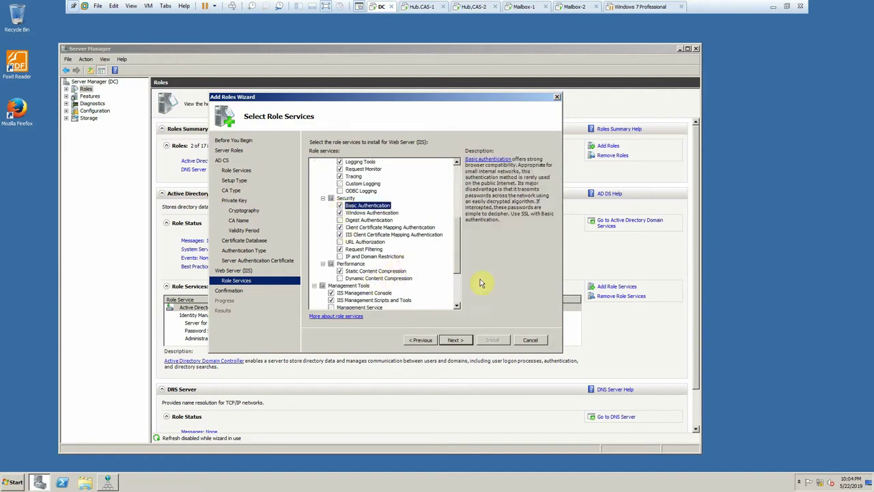
{"action": "left_click", "coordinate": [456, 340]}
{"action": "left_click", "coordinate": [487, 341]}
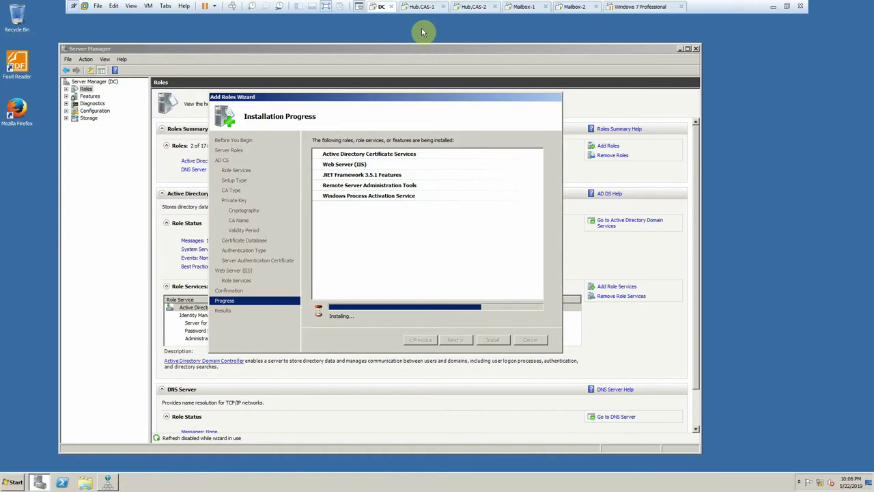
- Move the wizard window higher and use a context menu while AD CS and IIS install
{"action": "left_click_drag", "start_coordinate": [321, 96], "coordinate": [338, 50]}
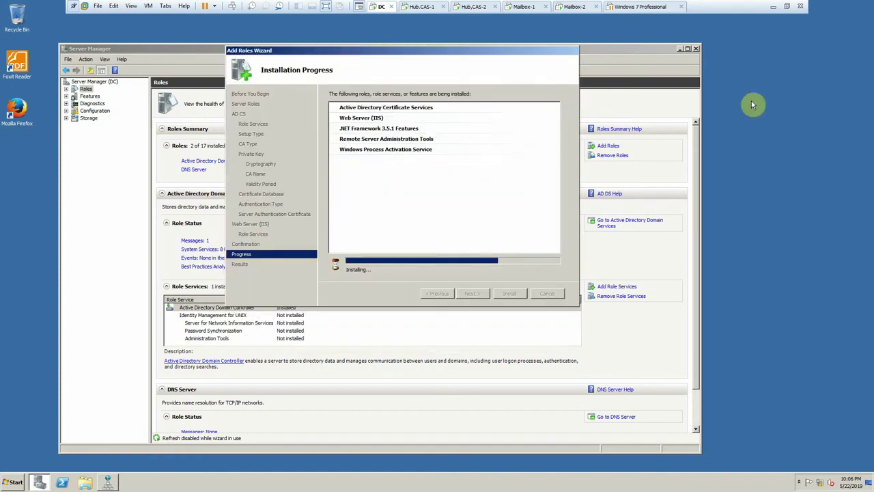
{"action": "right_click", "coordinate": [750, 97]}
{"action": "left_click", "coordinate": [751, 121]}
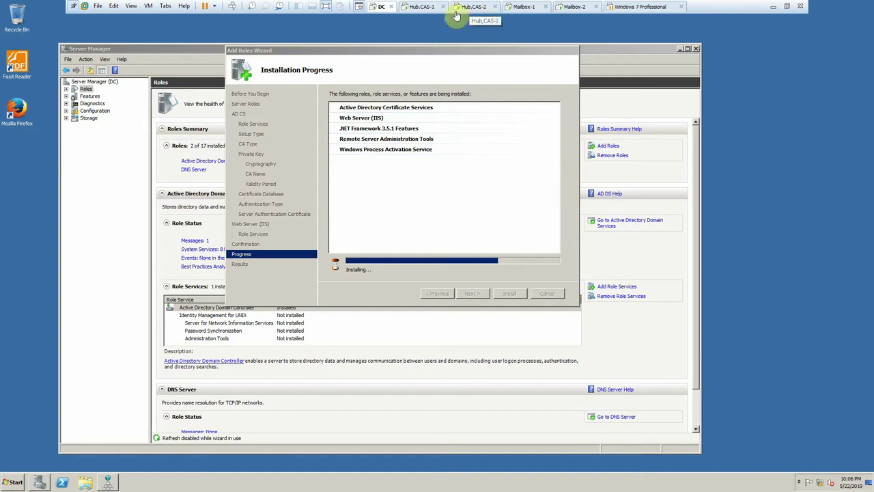
- On HUB-CAS-1, start a new Exchange certificate named Mail with wildcard left unchecked
{"action": "left_click", "coordinate": [418, 7]}
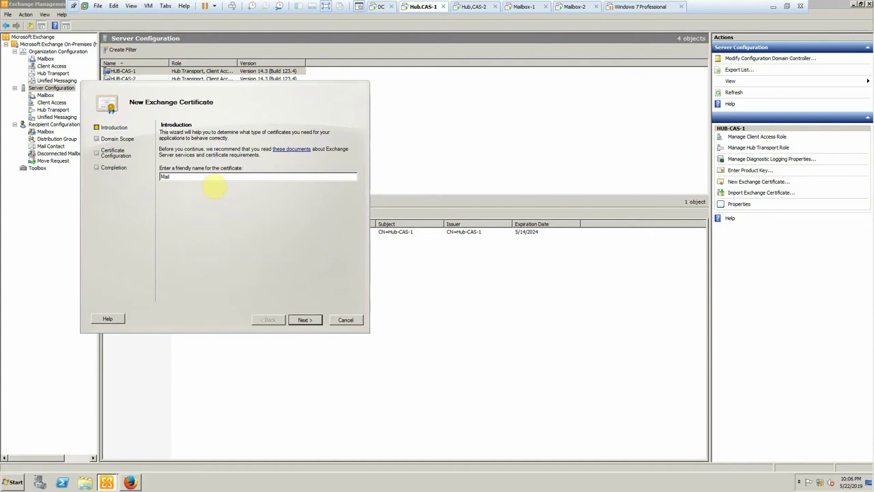
{"action": "left_click", "coordinate": [304, 320]}
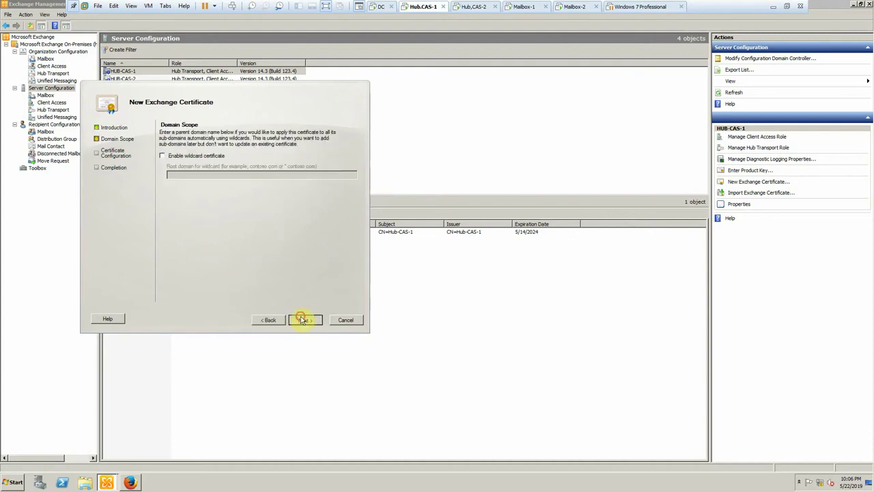
{"action": "left_click", "coordinate": [303, 319]}
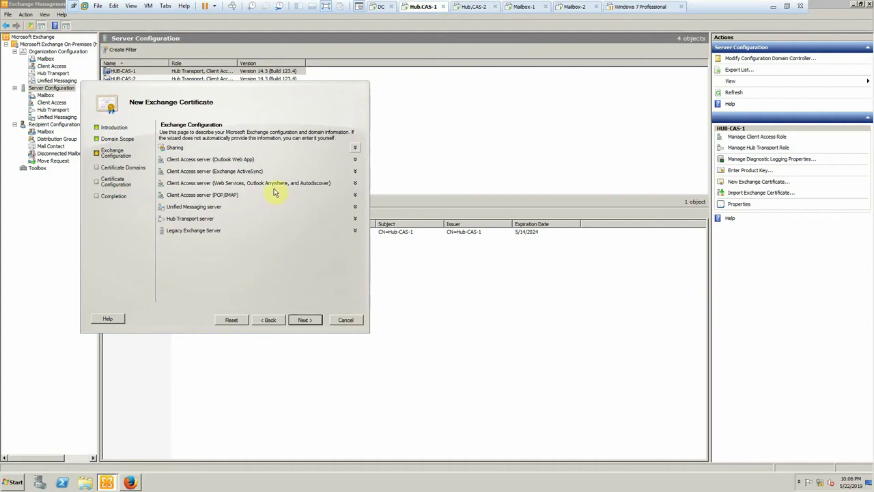
- Mark Outlook Web App as used on both the intranet and the Internet
{"action": "left_click", "coordinate": [244, 160]}
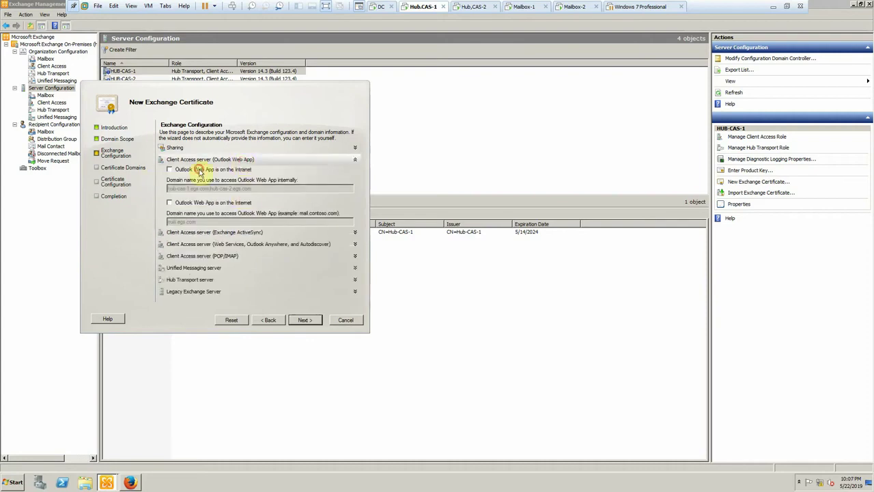
{"action": "left_click", "coordinate": [199, 172]}
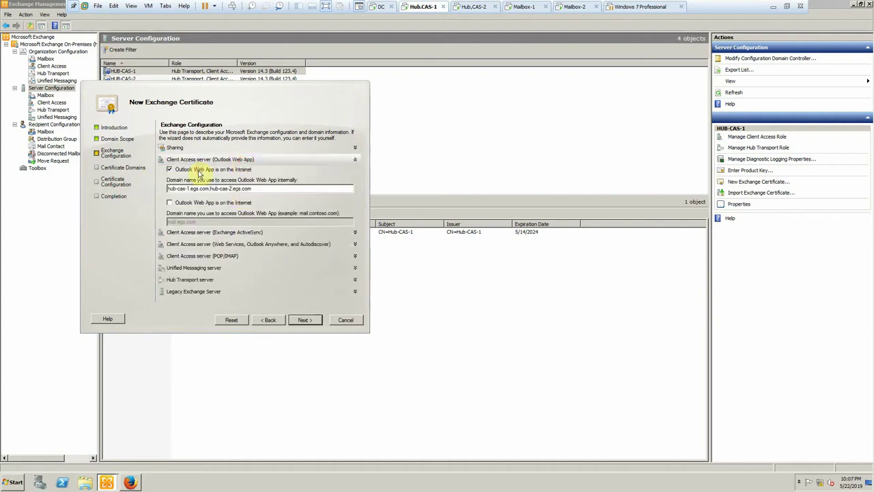
{"action": "left_click", "coordinate": [170, 203]}
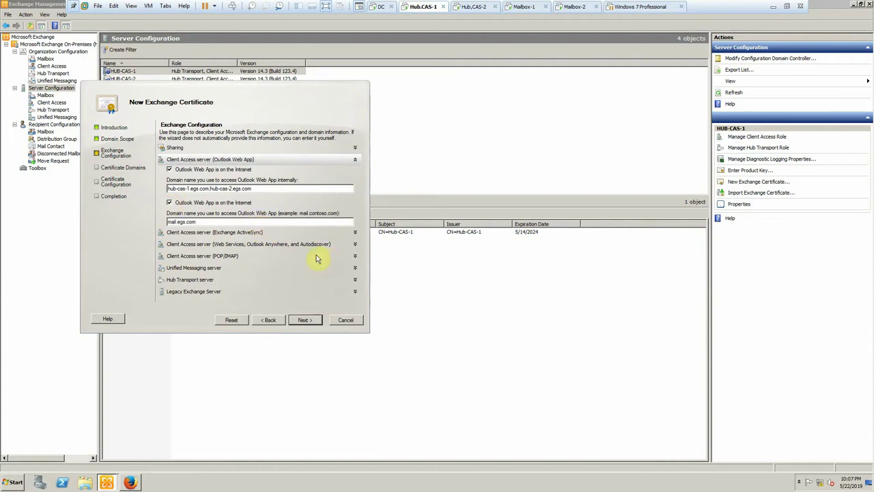
{"action": "left_click", "coordinate": [203, 234]}
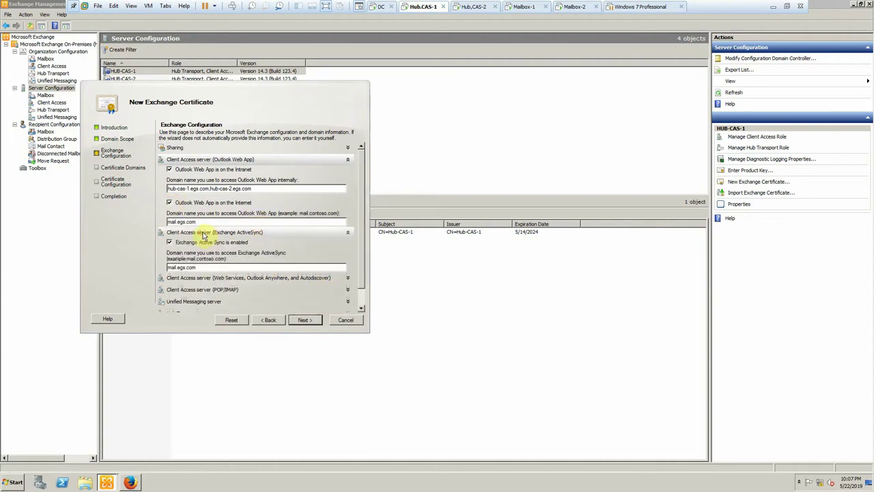
{"action": "scroll", "coordinate": [227, 249], "scroll_direction": "down", "scroll_amount": 1}
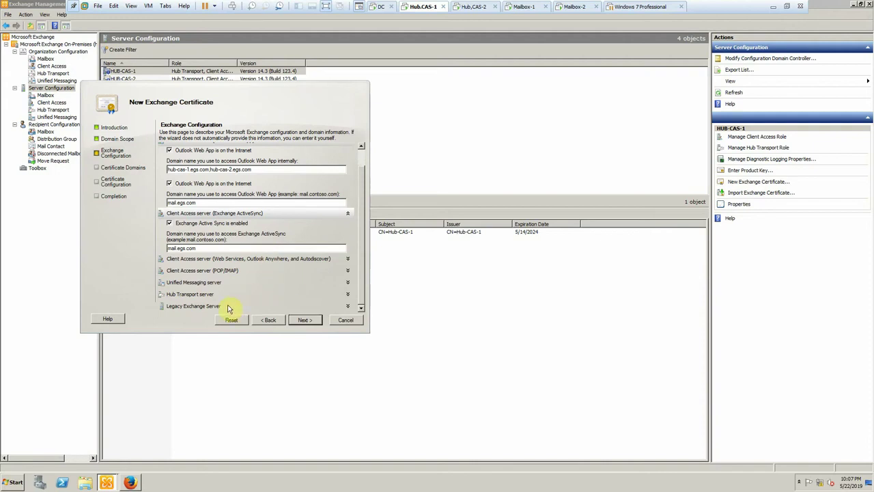
- Enable Hub Transport mutual TLS and POP/IMAP client submission, leaving legacy domains off
{"action": "left_click", "coordinate": [198, 293]}
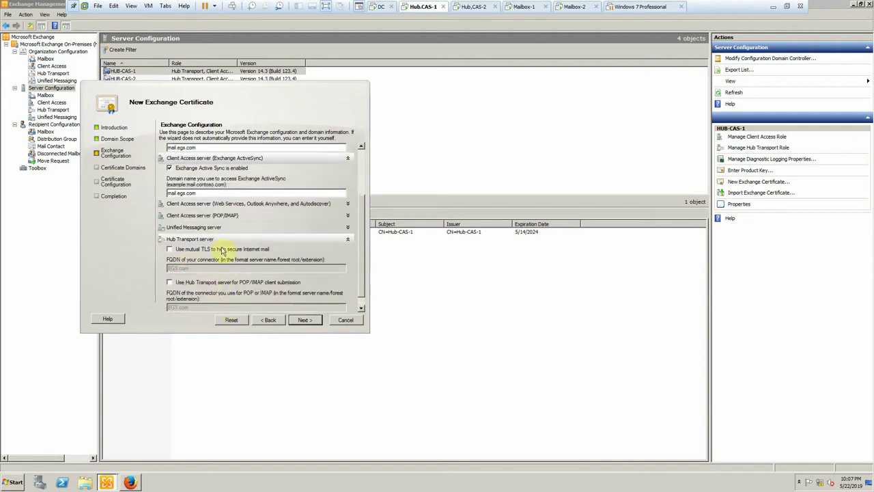
{"action": "scroll", "coordinate": [254, 251], "scroll_direction": "up", "scroll_amount": 4}
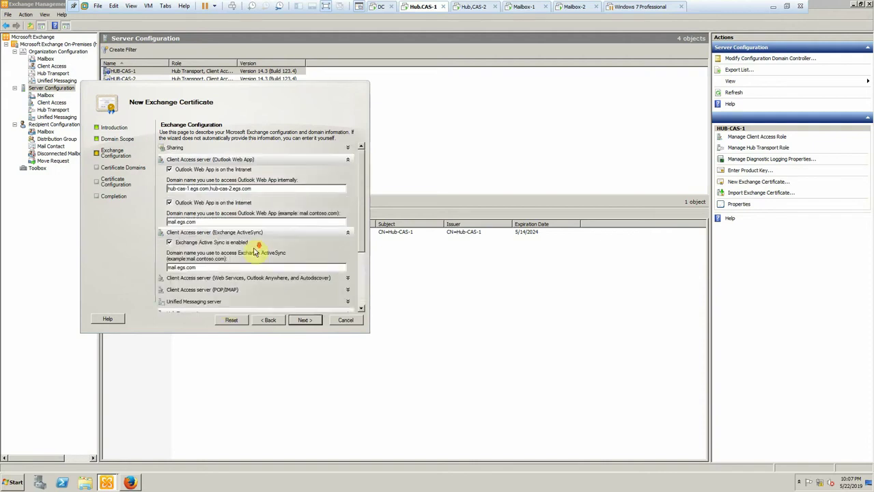
{"action": "scroll", "coordinate": [254, 252], "scroll_direction": "down", "scroll_amount": 5}
{"action": "left_click", "coordinate": [170, 237]}
{"action": "left_click", "coordinate": [172, 272]}
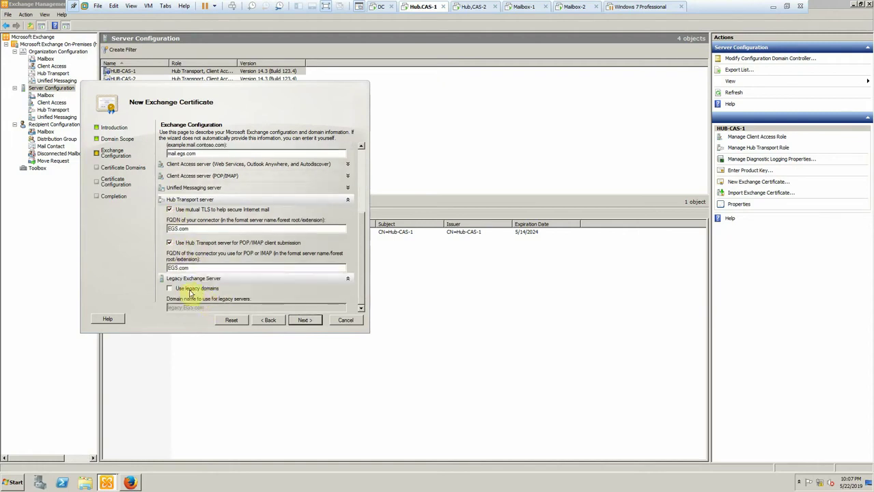
{"action": "left_click", "coordinate": [190, 290]}
{"action": "left_click", "coordinate": [191, 291]}
{"action": "scroll", "coordinate": [191, 290], "scroll_direction": "up", "scroll_amount": 5}
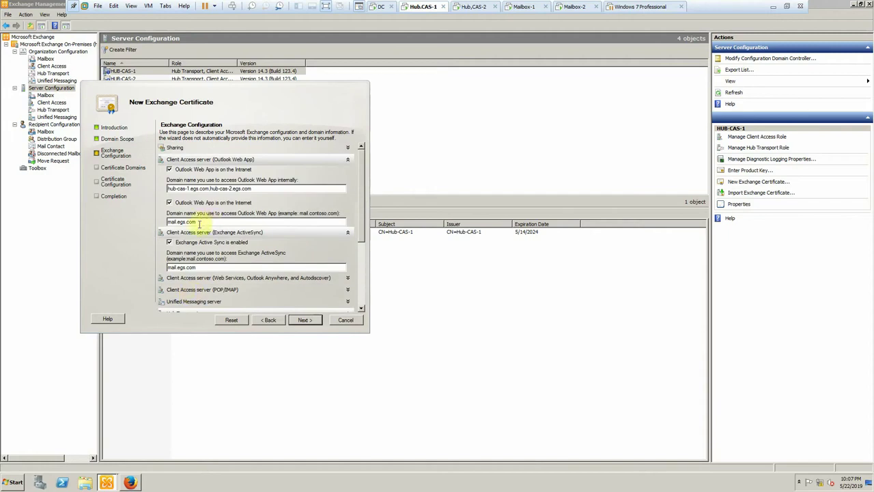
- Review the Web Services, Outlook Anywhere and Autodiscover settings and continue to certificate domains
{"action": "left_click", "coordinate": [192, 278]}
{"action": "scroll", "coordinate": [252, 273], "scroll_direction": "down", "scroll_amount": 2}
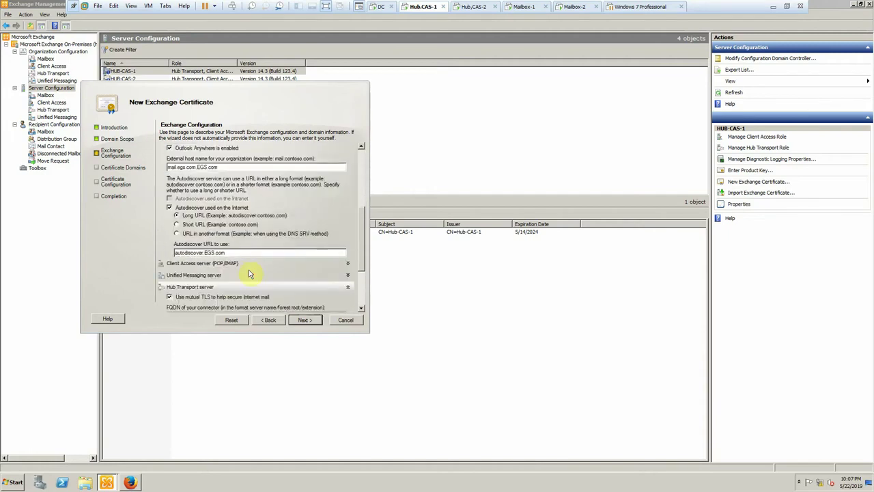
{"action": "left_click", "coordinate": [302, 321]}
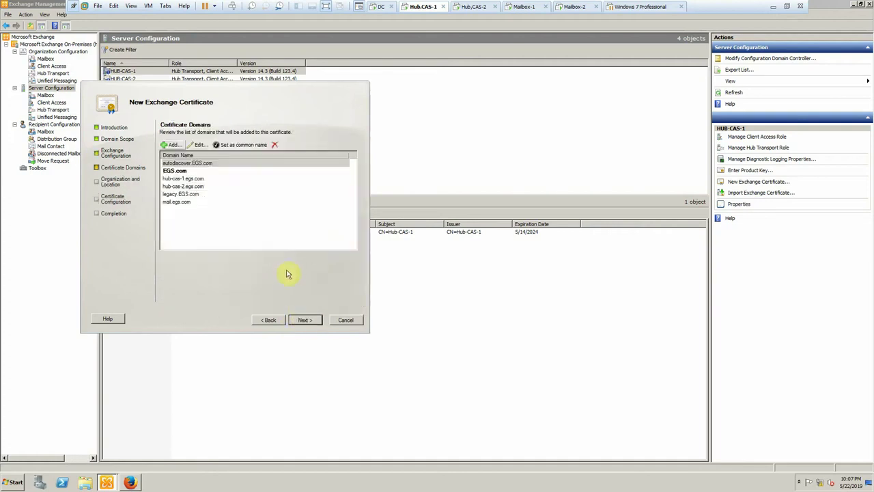
- Accept the certificate domain list with EGS.com as the common name
{"action": "left_click", "coordinate": [185, 170]}
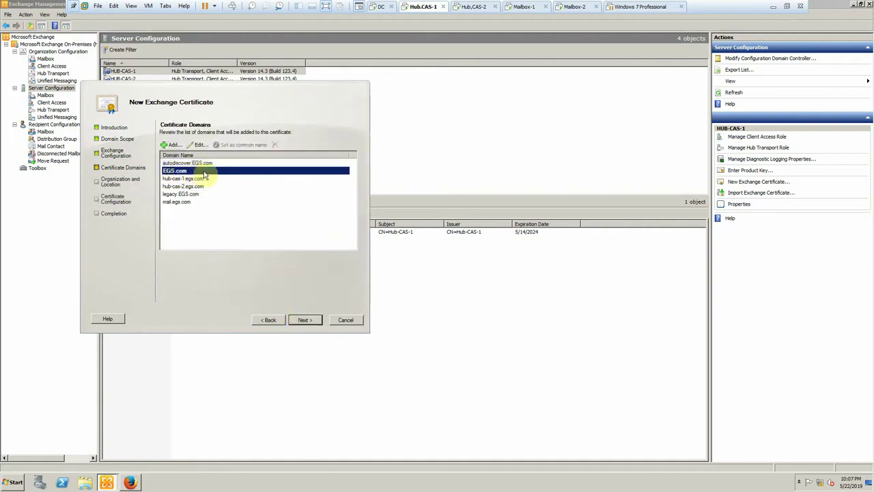
{"action": "left_click", "coordinate": [183, 203]}
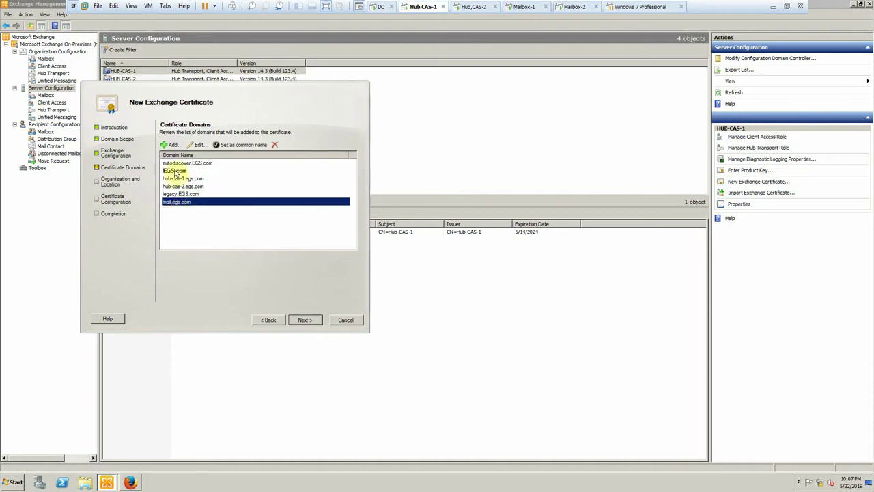
{"action": "left_click", "coordinate": [177, 171]}
{"action": "left_click", "coordinate": [305, 319]}
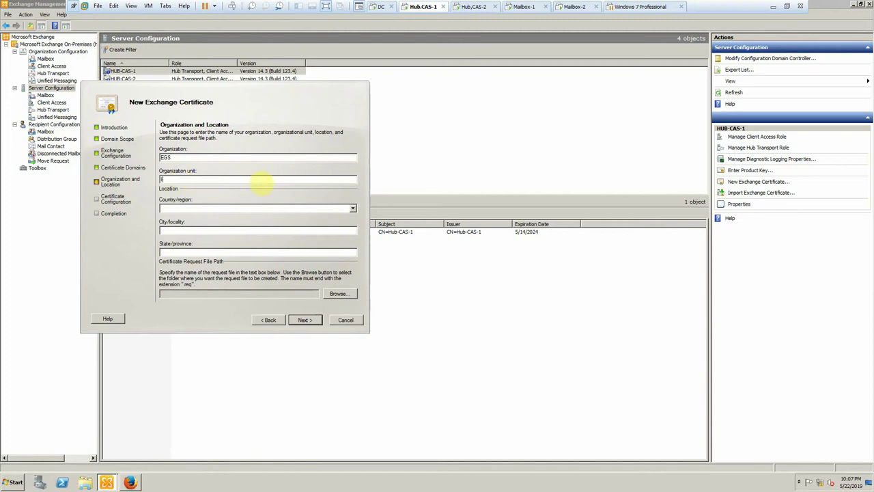
- Set country Egypt and city/state Cairo, then browse for the request file location
{"action": "left_click", "coordinate": [175, 208]}
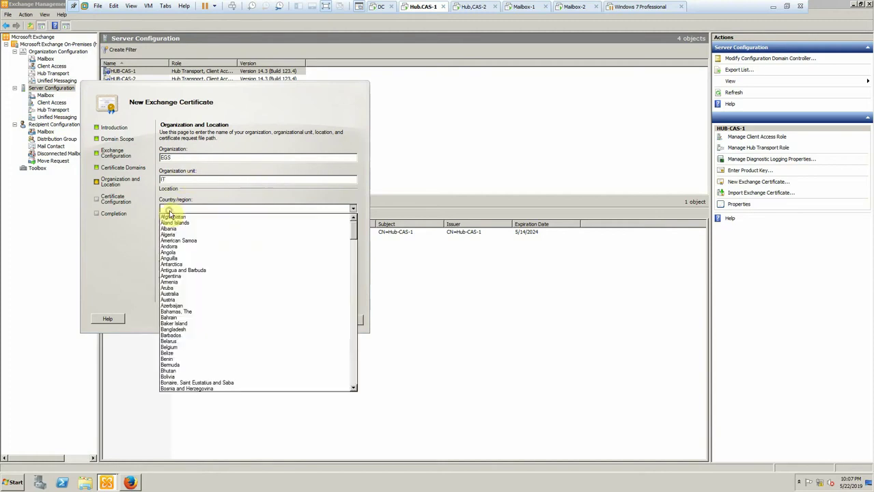
{"action": "scroll", "coordinate": [178, 301], "scroll_direction": "down", "scroll_amount": 17}
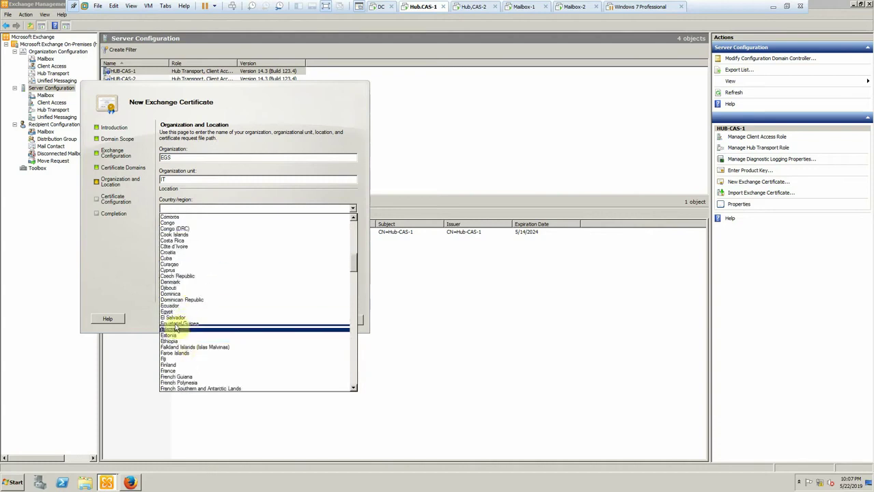
{"action": "left_click", "coordinate": [174, 313]}
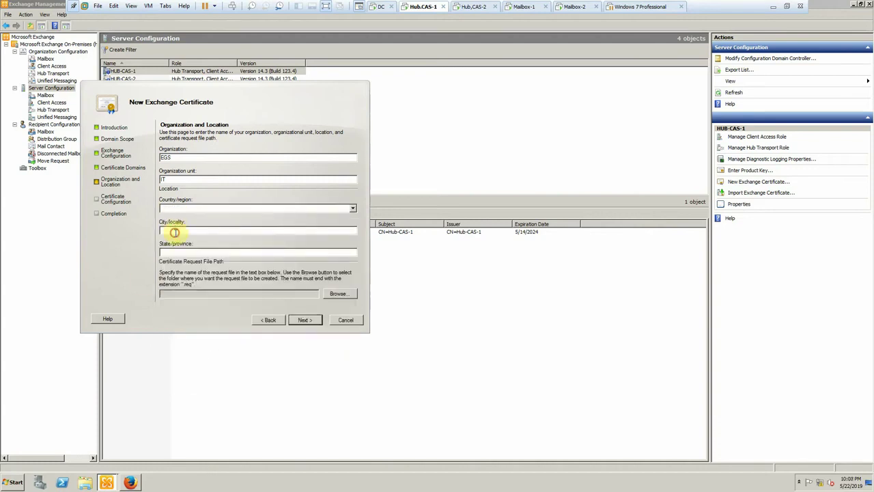
{"action": "type", "text": "Cairo"}
{"action": "left_click", "coordinate": [337, 294]}
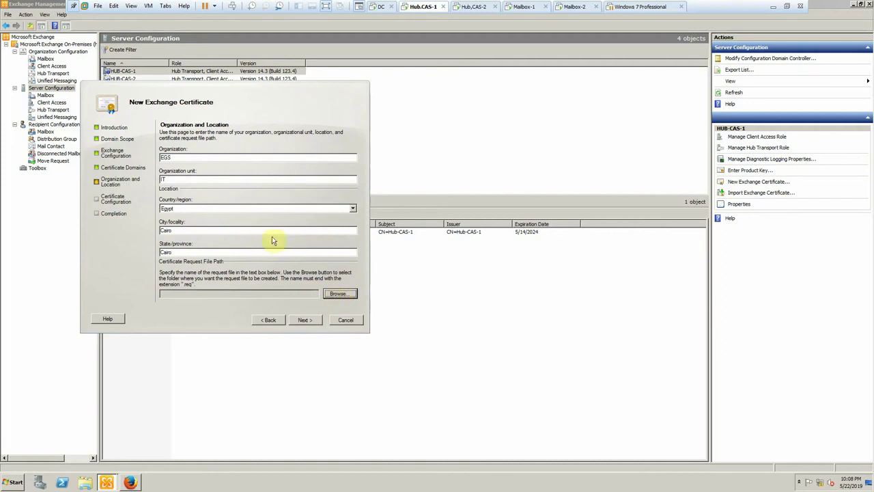
{"action": "left_click", "coordinate": [338, 293]}
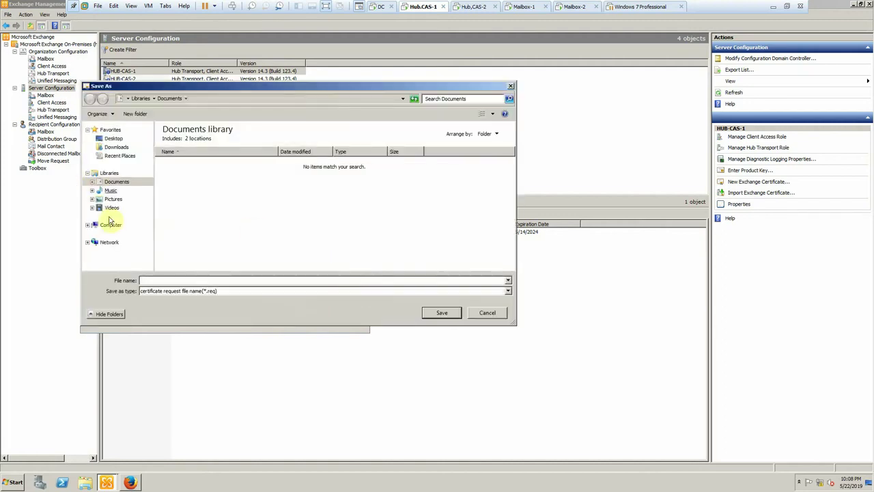
- Save the certificate request as Mail.req on New Volume (D:) and generate it
{"action": "left_click", "coordinate": [111, 225]}
{"action": "left_click", "coordinate": [298, 144]}
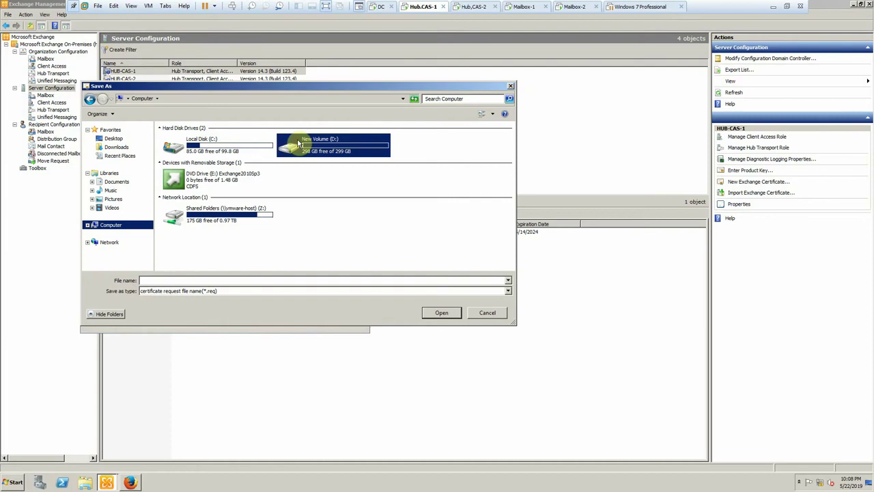
{"action": "left_click", "coordinate": [446, 313]}
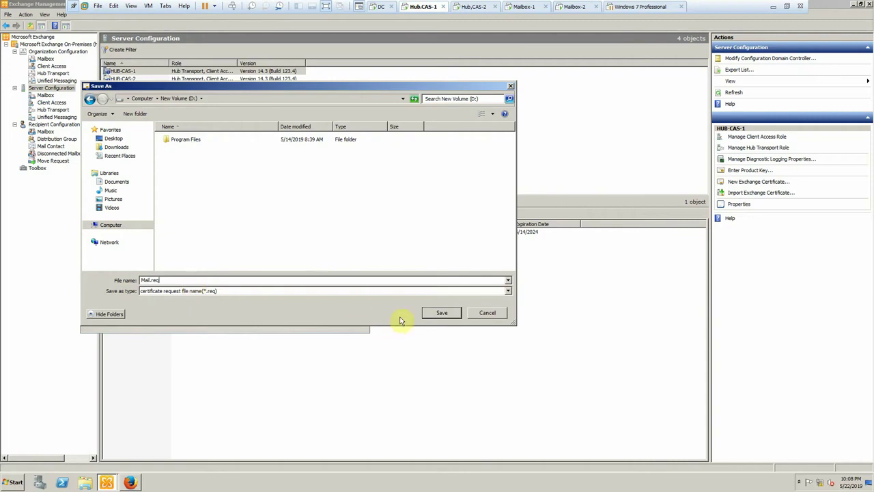
{"action": "left_click", "coordinate": [442, 312]}
{"action": "left_click", "coordinate": [304, 323]}
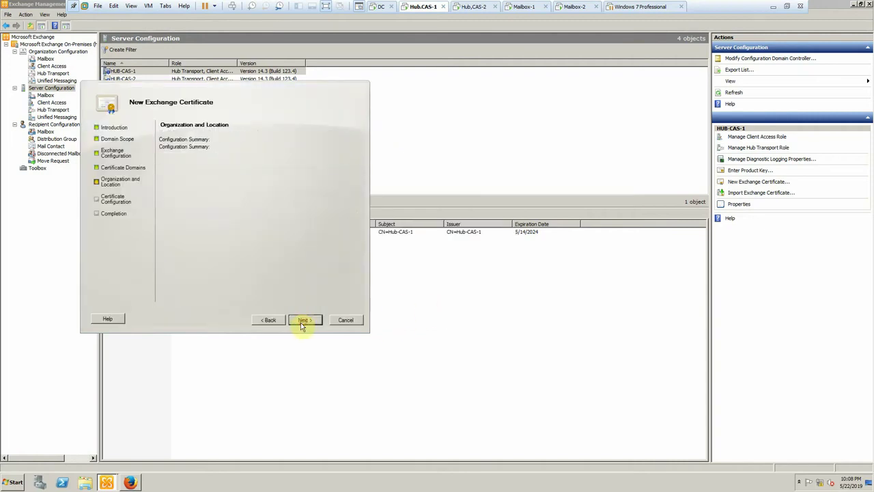
{"action": "left_click", "coordinate": [304, 321]}
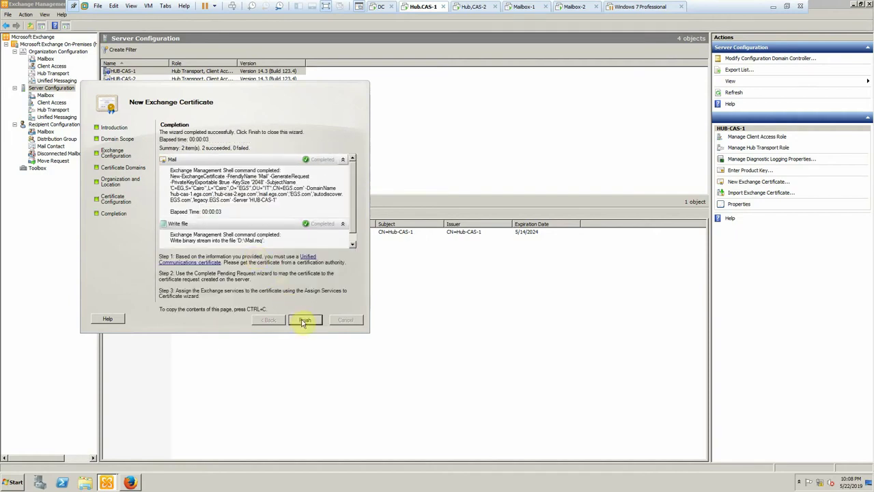
- Close the certificate wizard and DC's Add Roles wizard, then restore Firefox on HUB-CAS-1
{"action": "left_click", "coordinate": [304, 320]}
{"action": "left_click", "coordinate": [374, 8]}
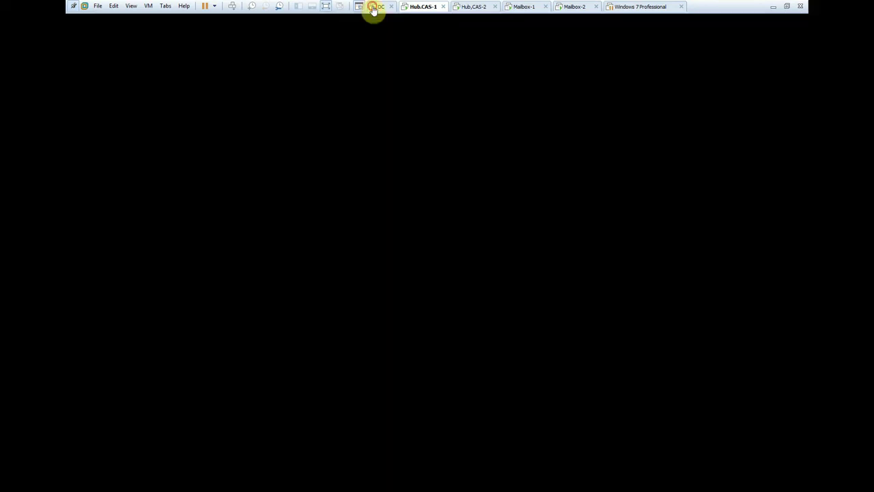
{"action": "left_click", "coordinate": [506, 295]}
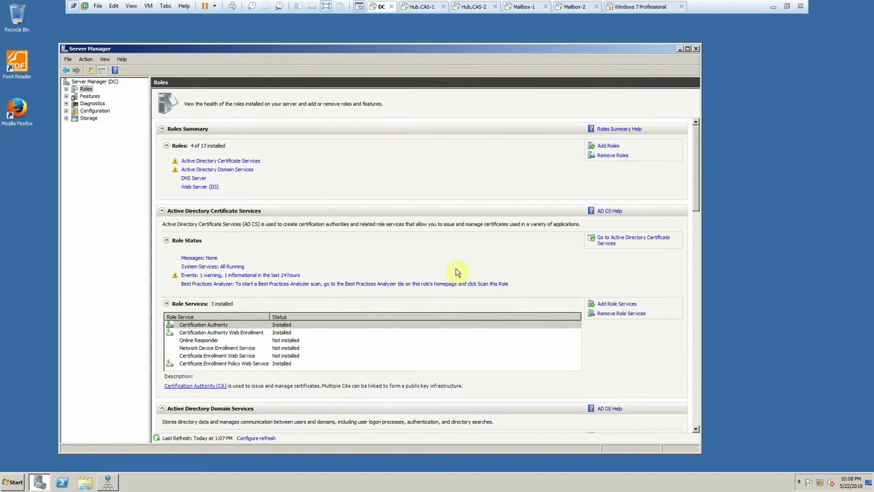
{"action": "left_click", "coordinate": [420, 7]}
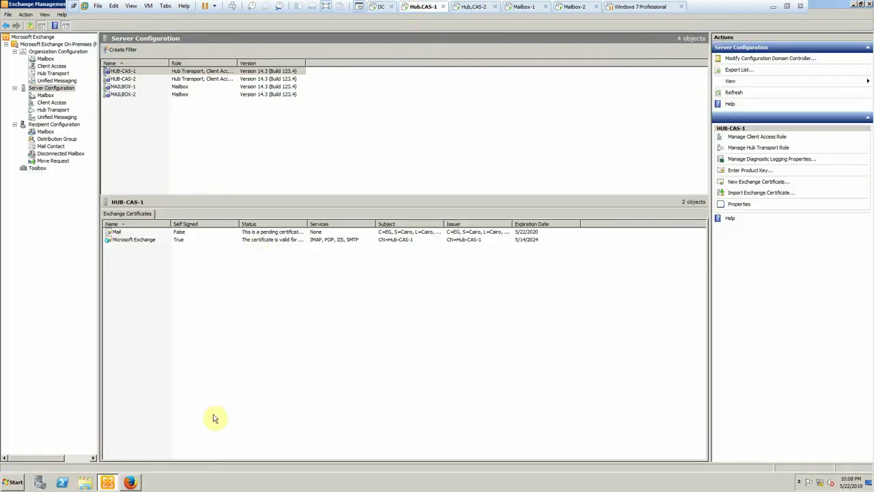
{"action": "left_click", "coordinate": [130, 482]}
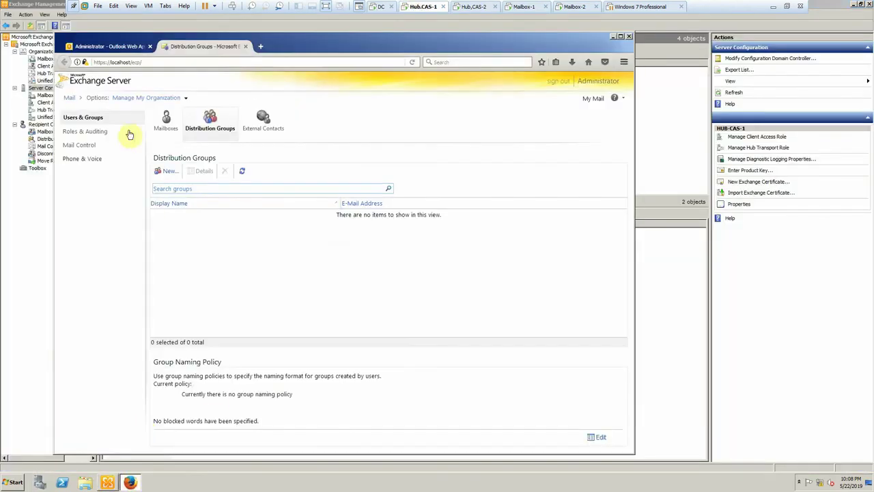
{"action": "left_click", "coordinate": [261, 46]}
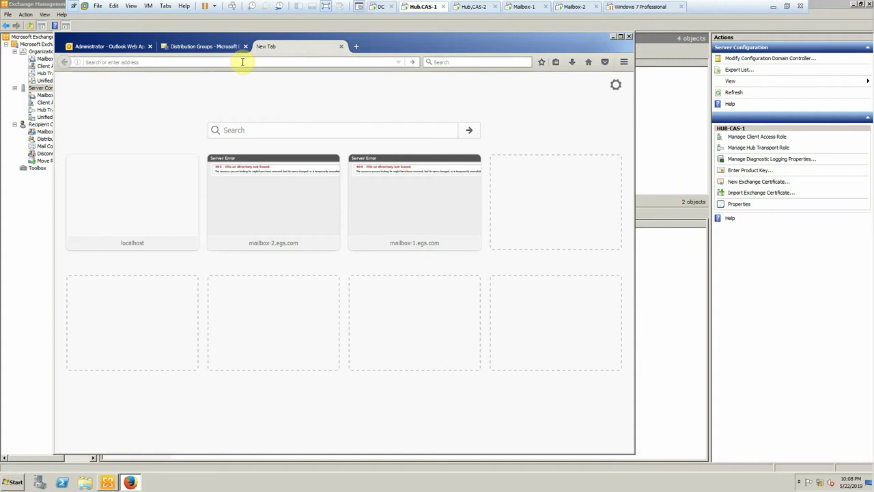
{"action": "type", "text": "https:"}
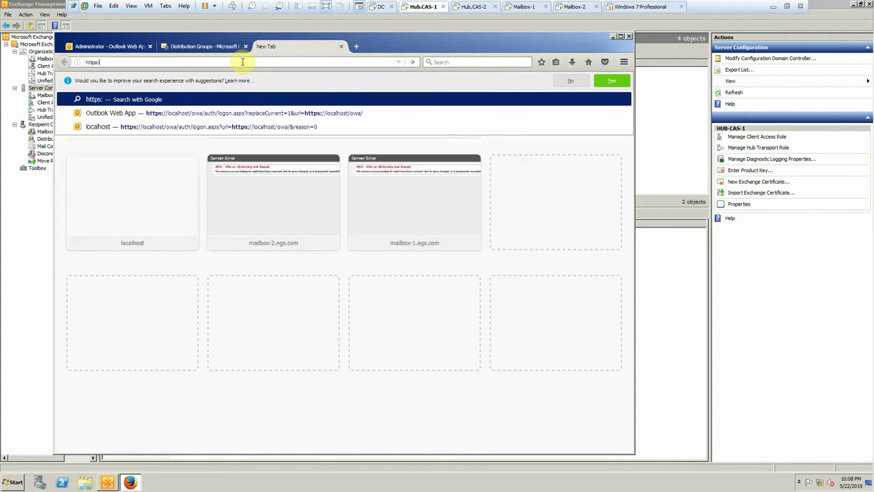
{"action": "type", "text": "//s"}
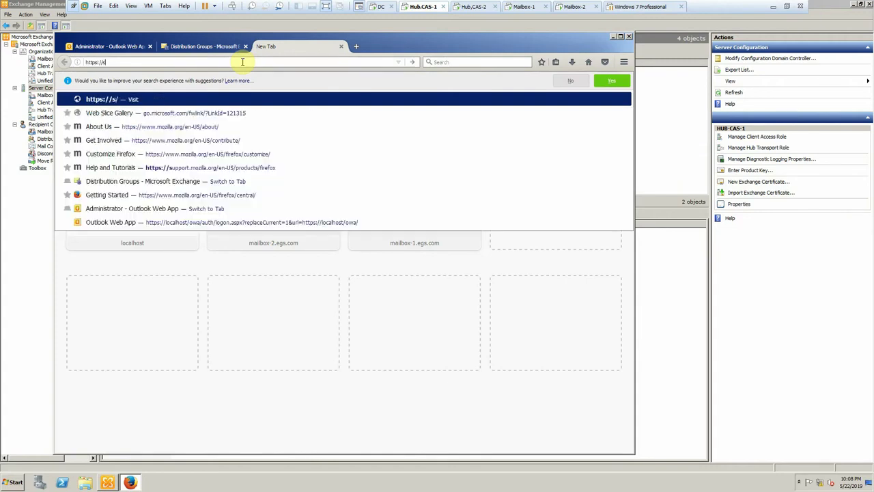
{"action": "type", "text": "c."}
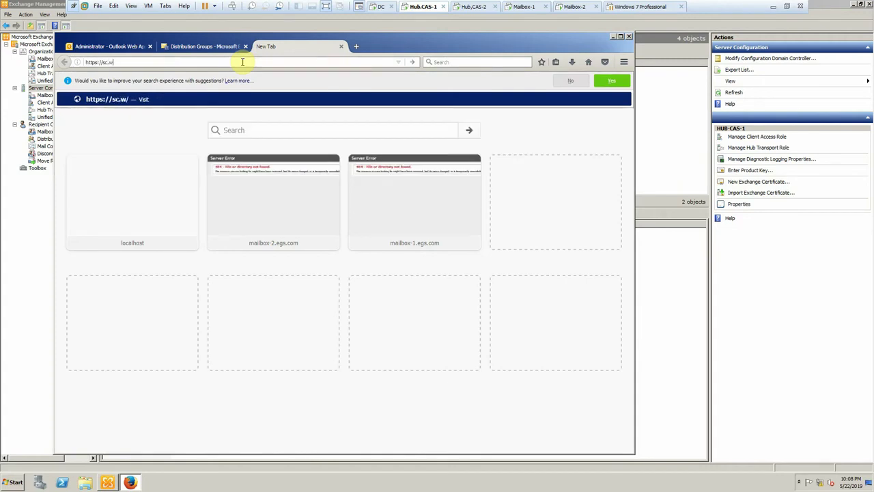
{"action": "type", "text": "egs.com/cert"}
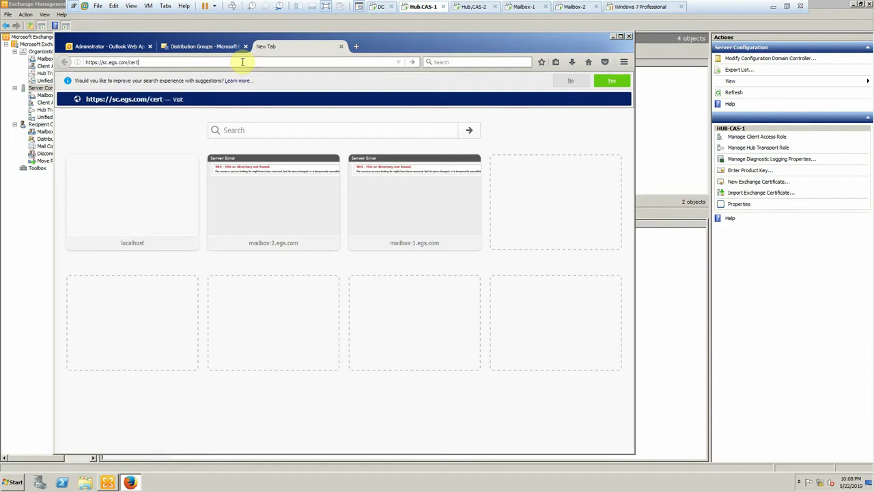
{"action": "type", "text": "srv"}
{"action": "key", "text": "Return"}
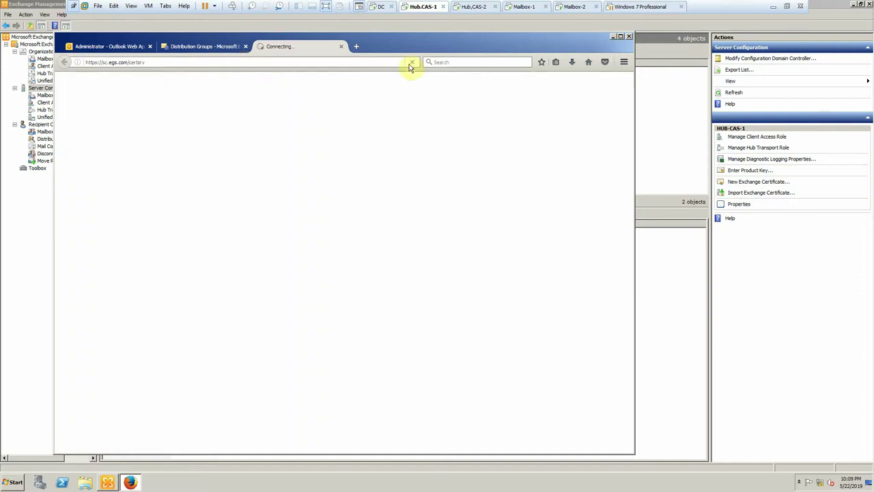
{"action": "left_click", "coordinate": [413, 62]}
{"action": "left_click", "coordinate": [135, 63]}
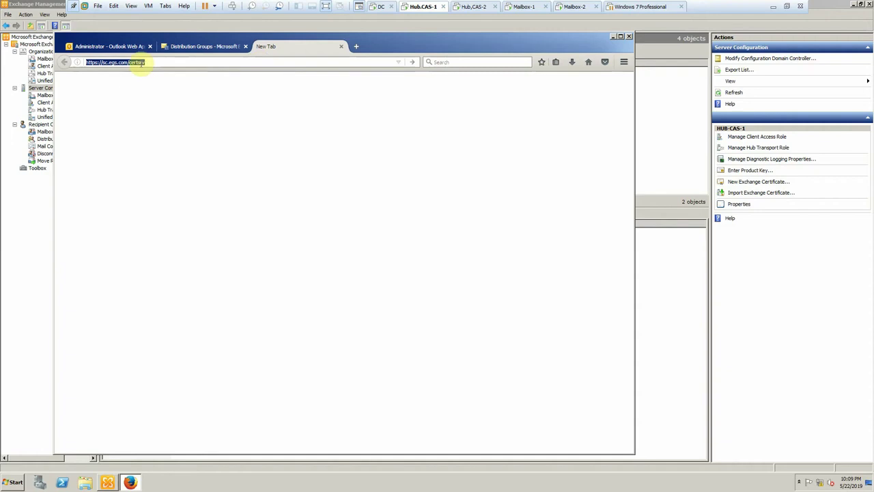
{"action": "left_click", "coordinate": [145, 63]}
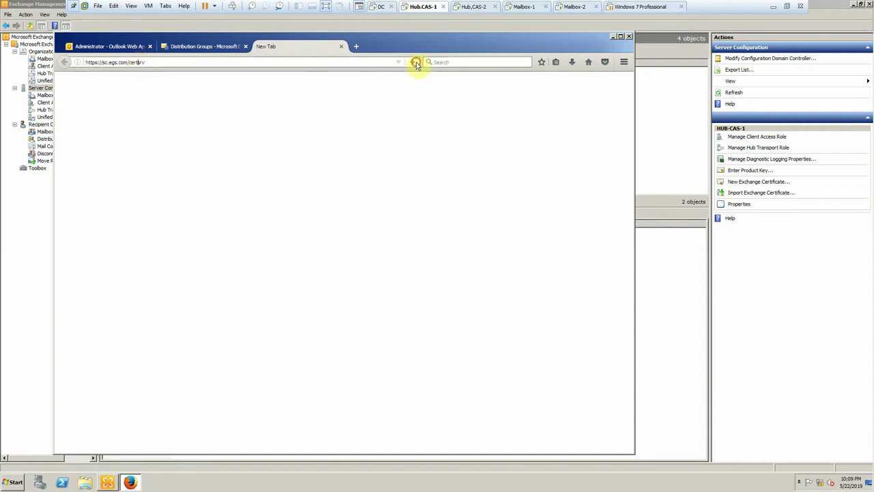
{"action": "left_click", "coordinate": [412, 62]}
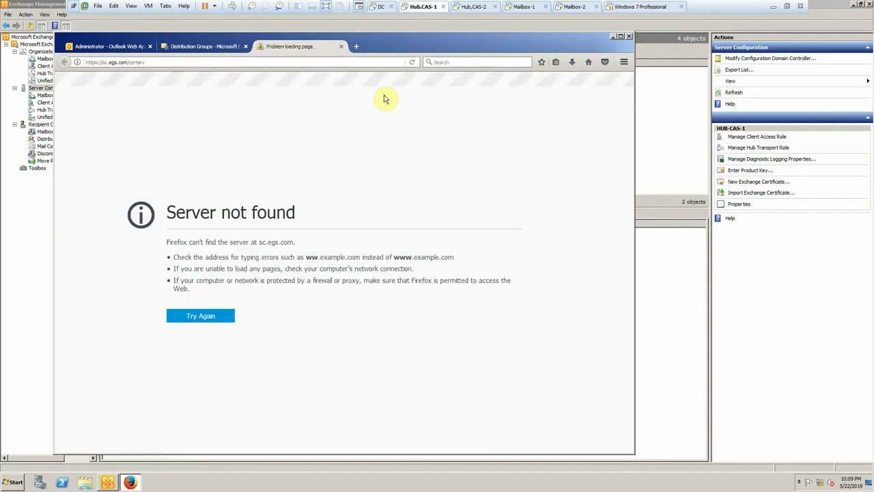
{"action": "double_click", "coordinate": [166, 63]}
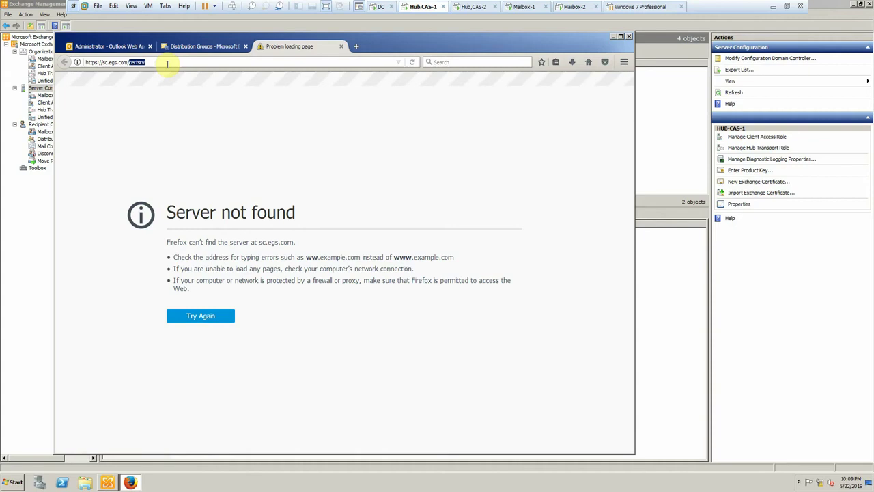
{"action": "key", "text": "BackSpace"}
{"action": "key", "text": "BackSpace"}
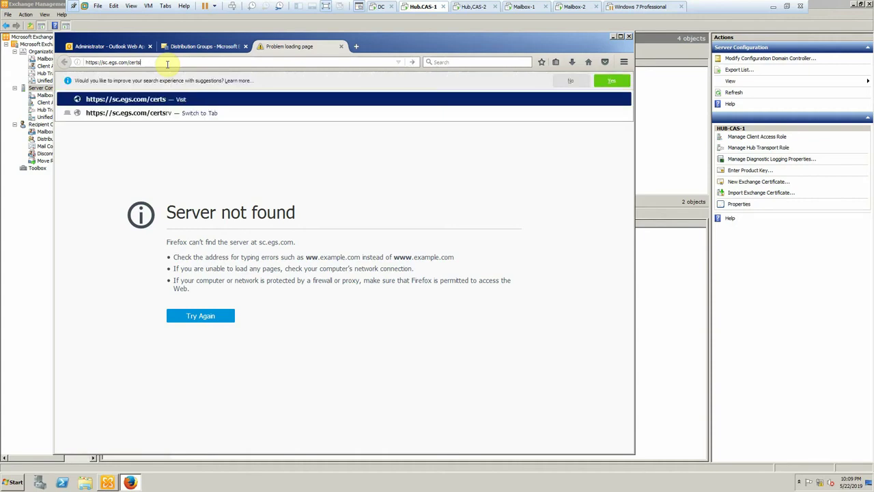
{"action": "type", "text": "rv"}
{"action": "key", "text": "Return"}
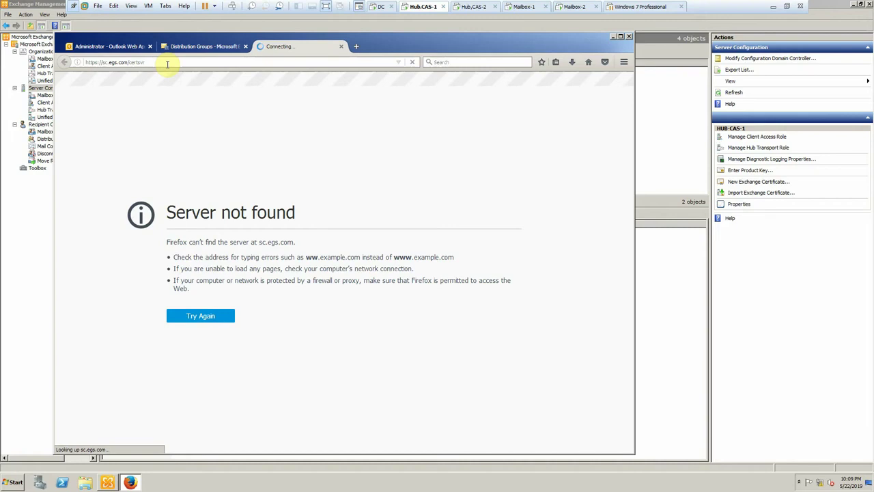
{"action": "left_click", "coordinate": [99, 62]}
{"action": "left_click", "coordinate": [105, 63]}
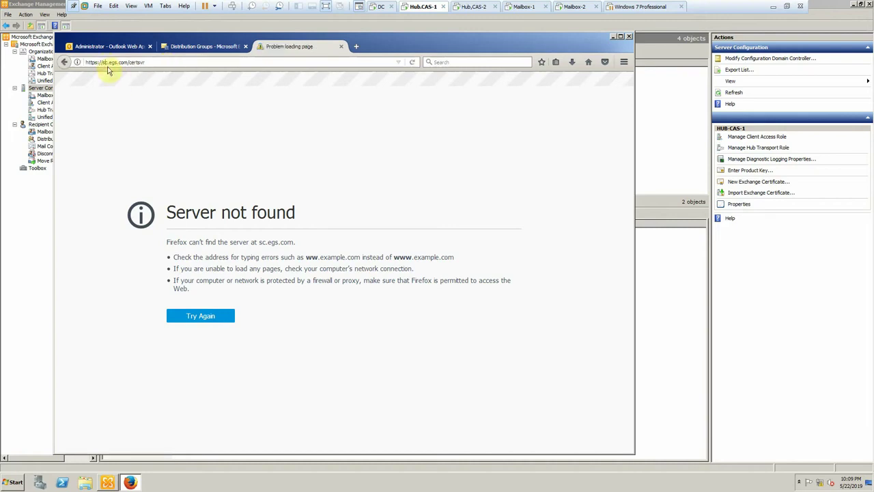
{"action": "key", "text": "BackSpace"}
{"action": "type", "text": "d"}
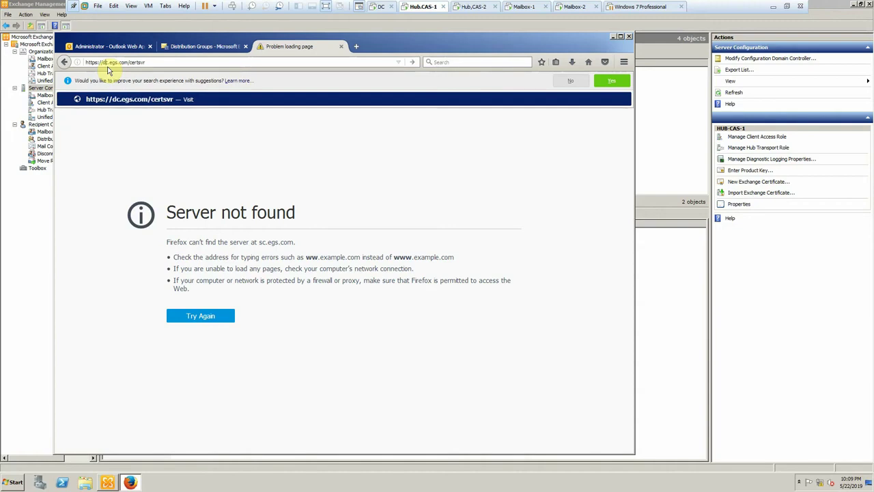
{"action": "key", "text": "Return"}
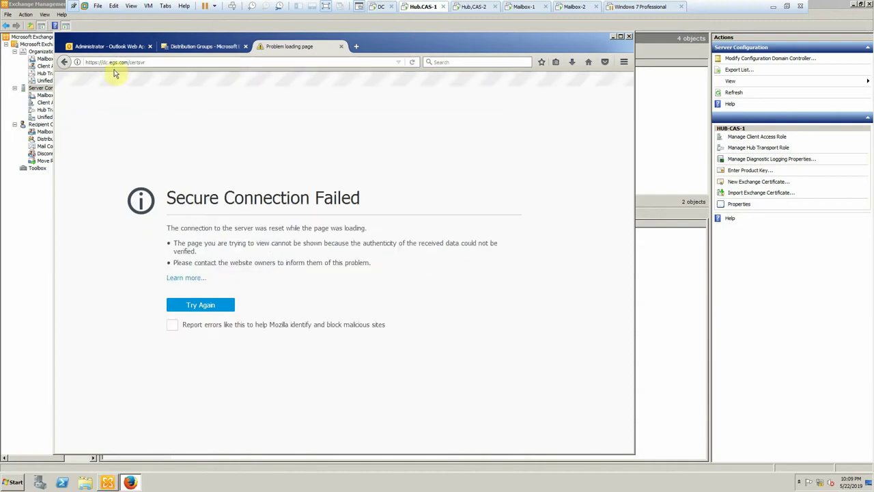
{"action": "left_click_drag", "start_coordinate": [101, 63], "coordinate": [71, 63]}
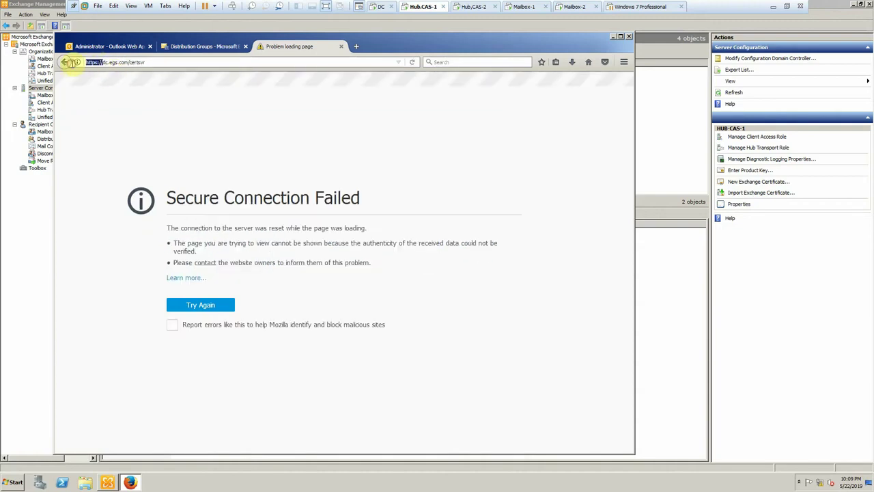
{"action": "type", "text": "http://"}
{"action": "key", "text": "Return"}
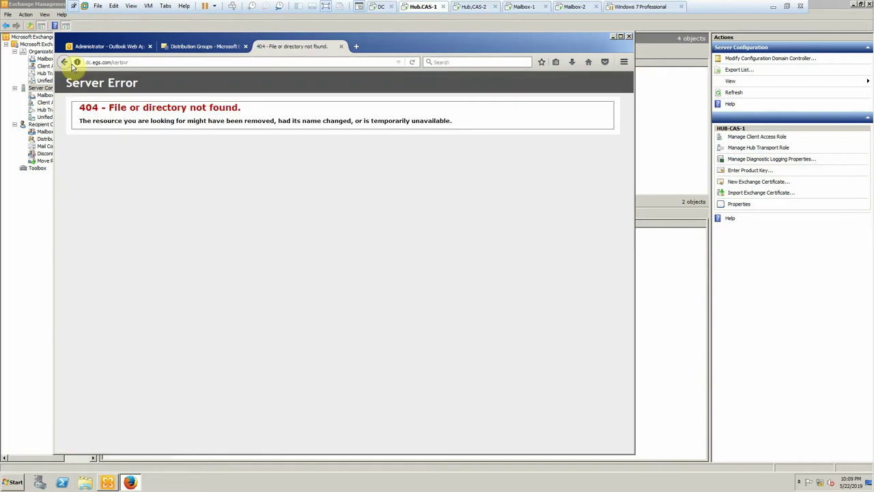
- On DC, open IIS Manager and browse Default Web Site's CertSrv application over https (*:443)
{"action": "left_click", "coordinate": [377, 7]}
{"action": "left_click", "coordinate": [15, 482]}
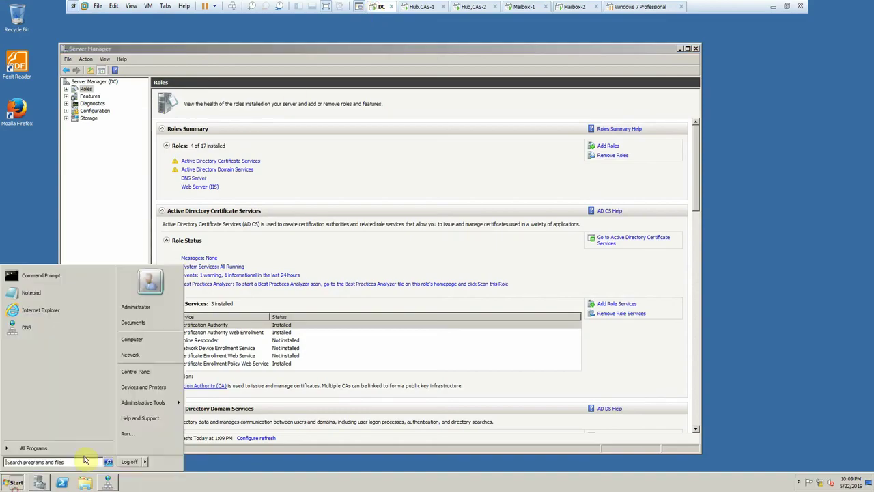
{"action": "mouse_move", "coordinate": [174, 402]}
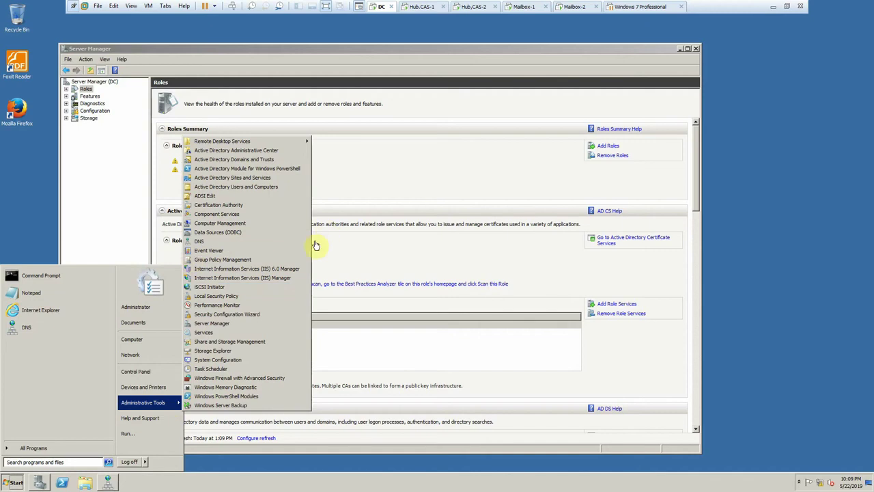
{"action": "left_click", "coordinate": [263, 285]}
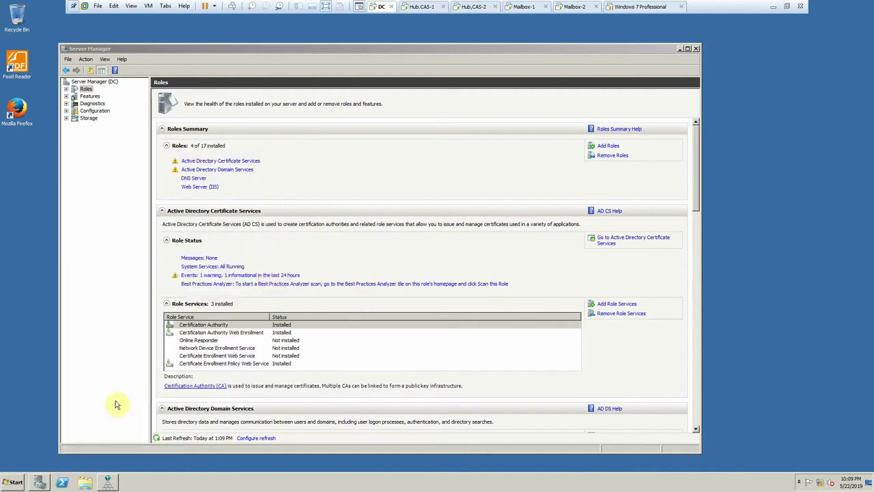
{"action": "left_click", "coordinate": [15, 482]}
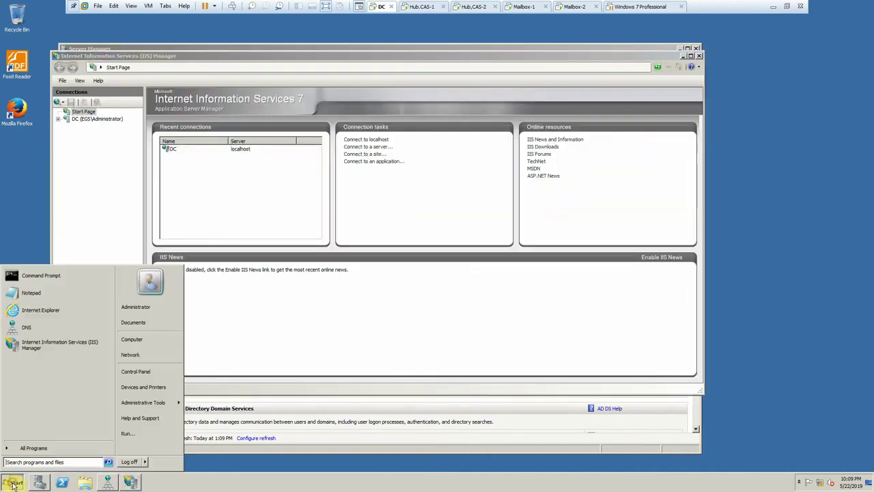
{"action": "left_click", "coordinate": [88, 119]}
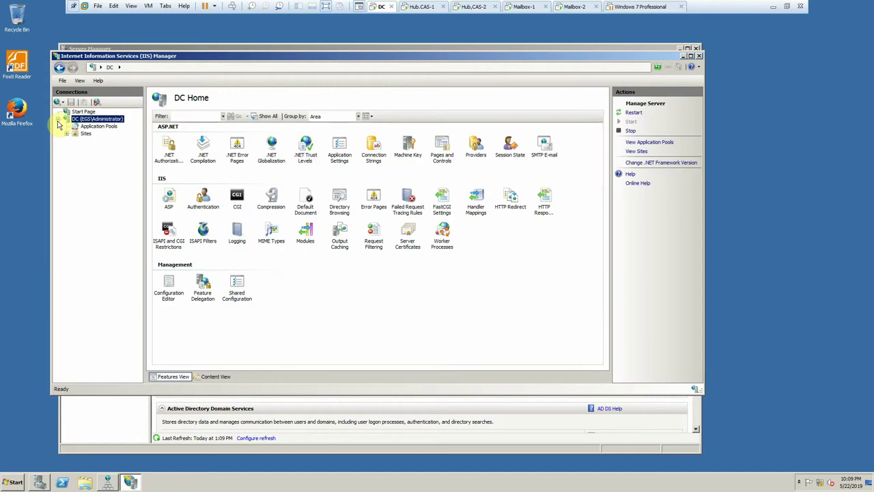
{"action": "left_click", "coordinate": [66, 134]}
{"action": "left_click", "coordinate": [76, 140]}
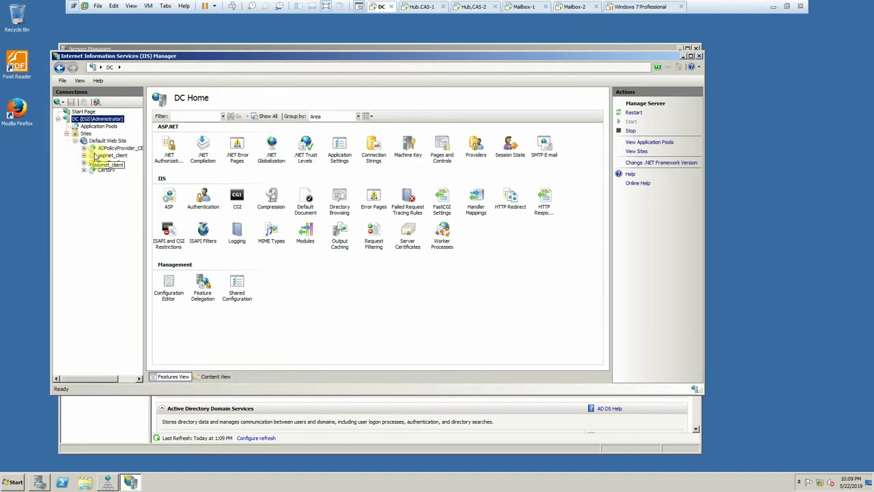
{"action": "left_click", "coordinate": [103, 170]}
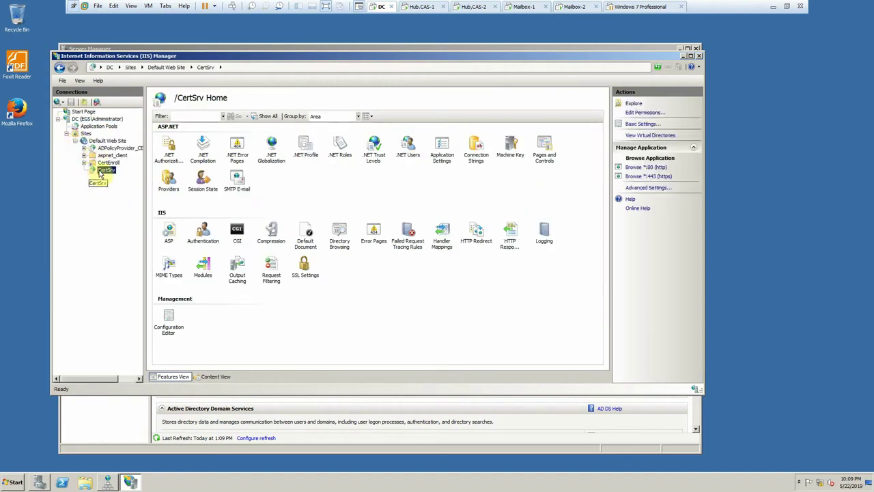
{"action": "left_click", "coordinate": [648, 176]}
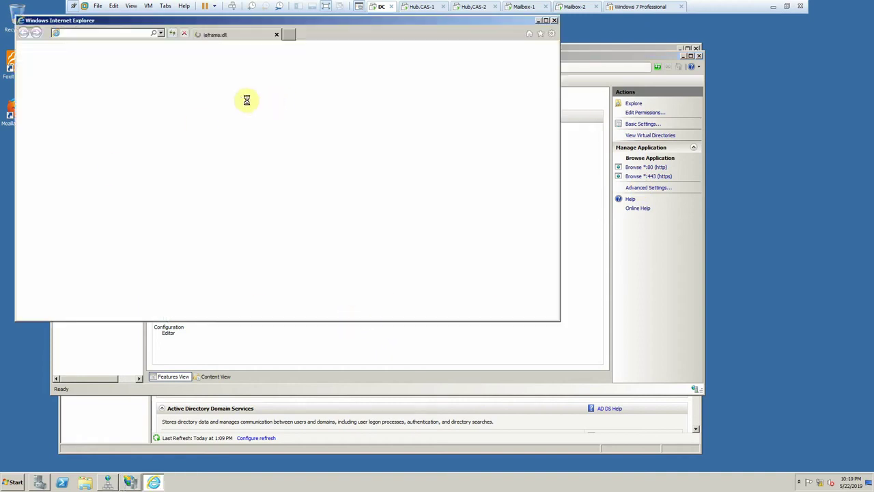
- Add the site to trusted sites, decline recommended IE settings, and close all browser tabs
{"action": "left_click", "coordinate": [504, 247]}
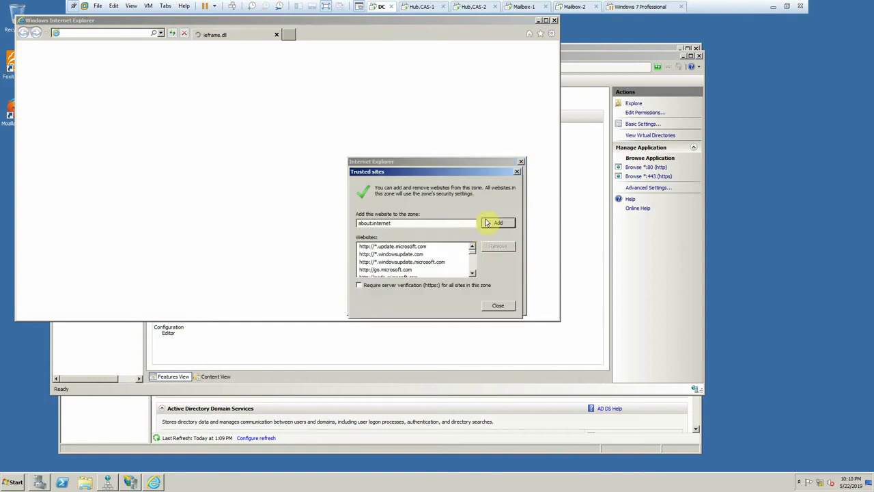
{"action": "left_click", "coordinate": [498, 306]}
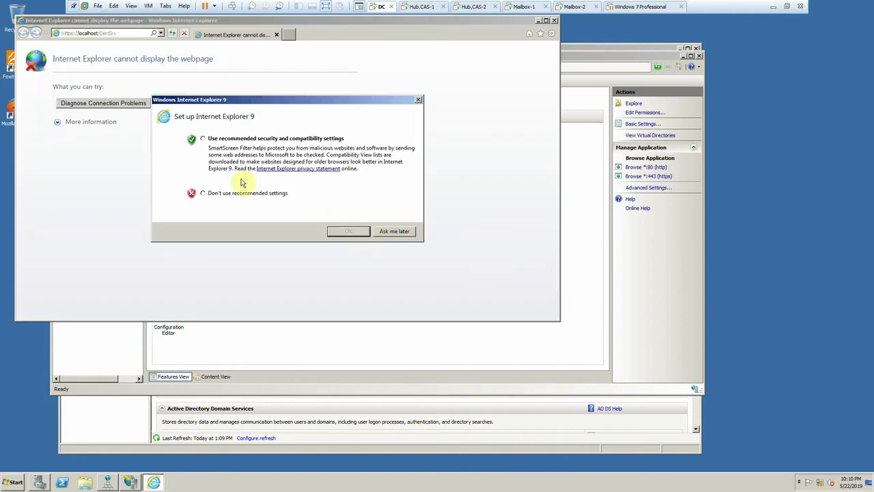
{"action": "left_click", "coordinate": [253, 194]}
{"action": "left_click", "coordinate": [348, 232]}
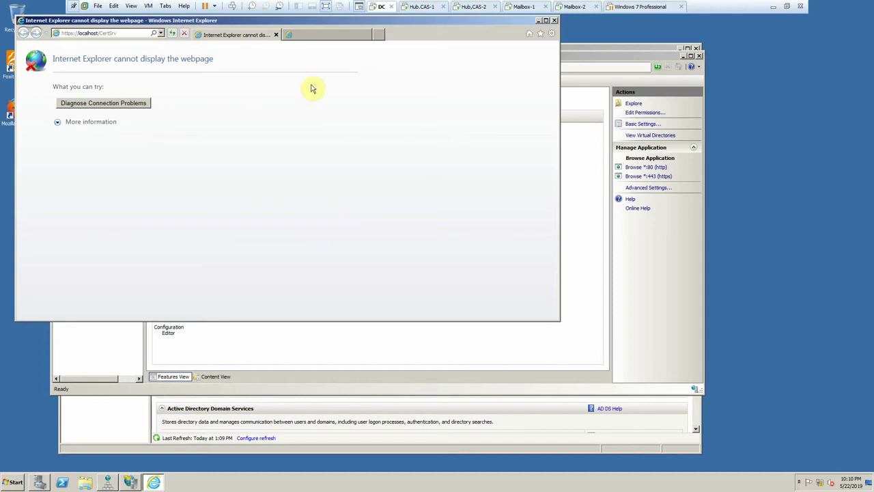
{"action": "left_click", "coordinate": [554, 19]}
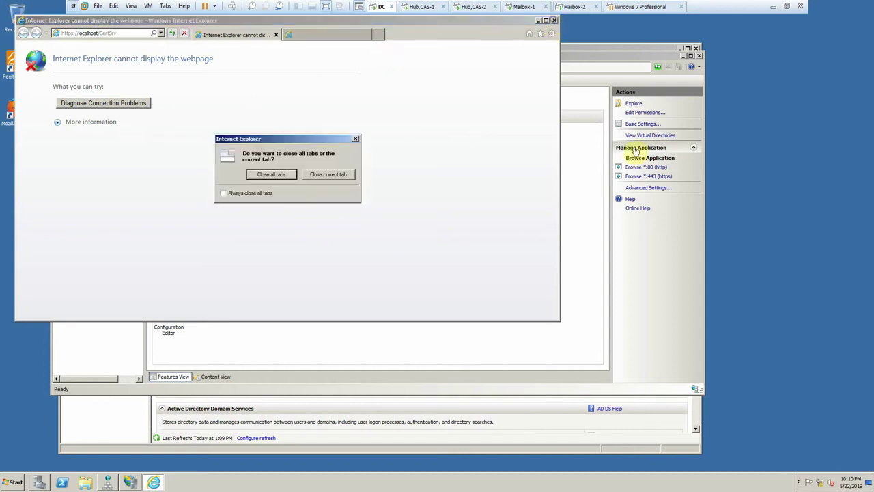
{"action": "left_click", "coordinate": [282, 175]}
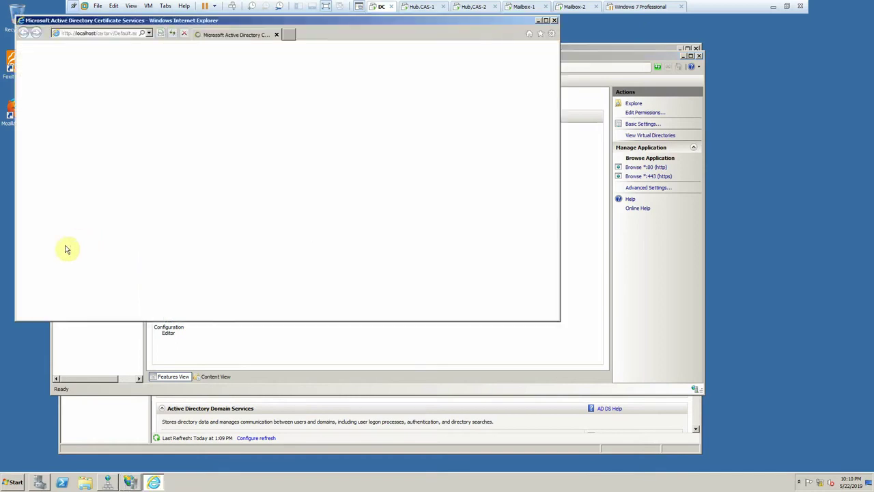
- Reach the certsrv base-64 request submission form via Request a certificate > advanced certificate request
{"action": "left_click", "coordinate": [65, 166]}
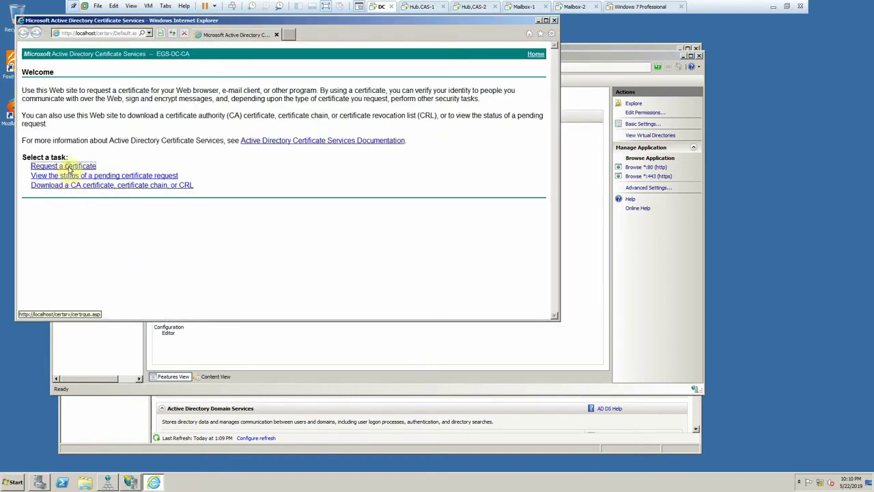
{"action": "left_click", "coordinate": [89, 117]}
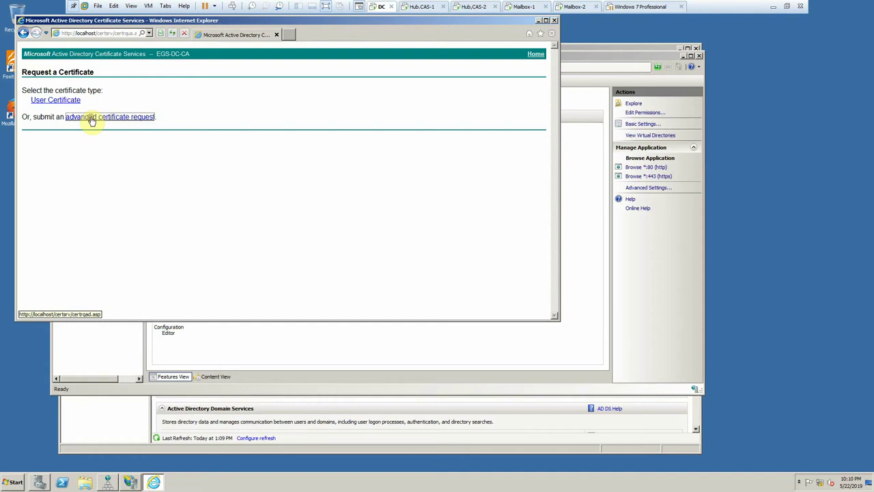
{"action": "left_click", "coordinate": [86, 118]}
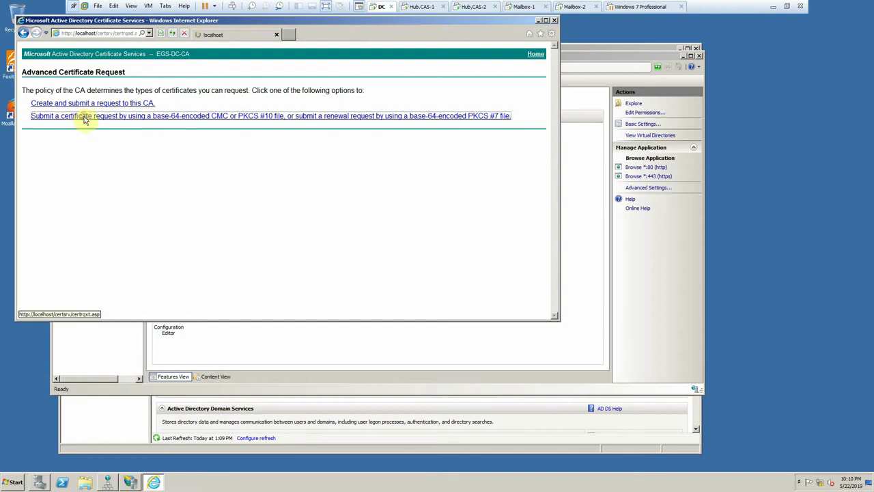
{"action": "left_click", "coordinate": [418, 7]}
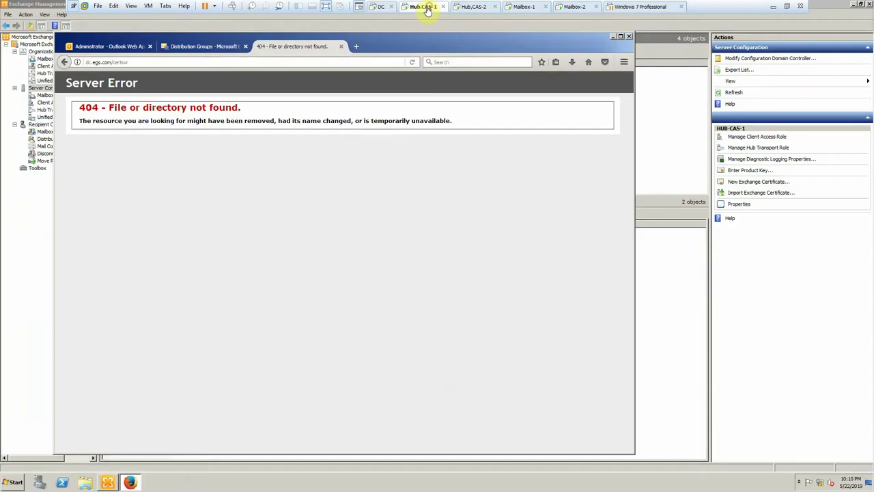
- Close the 404 tab, copy Mail.req from New Volume (D:), and refresh the DC desktop
{"action": "left_click", "coordinate": [341, 46]}
{"action": "left_click", "coordinate": [85, 484]}
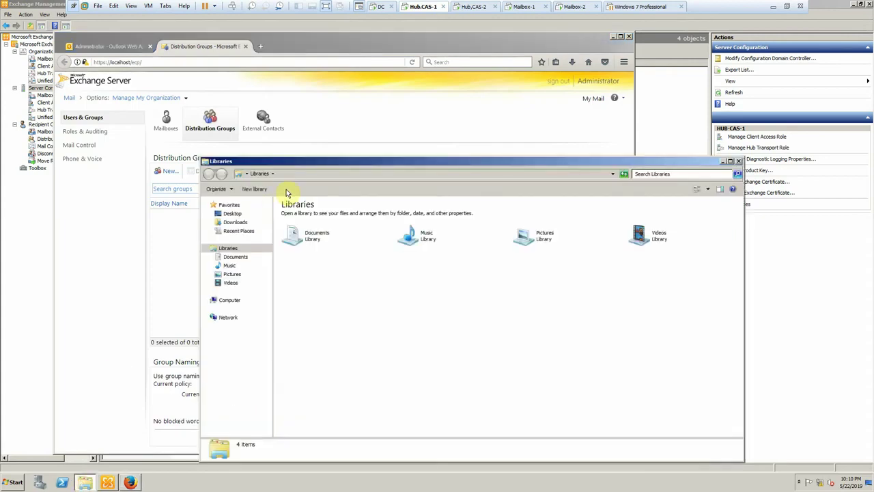
{"action": "left_click", "coordinate": [227, 300]}
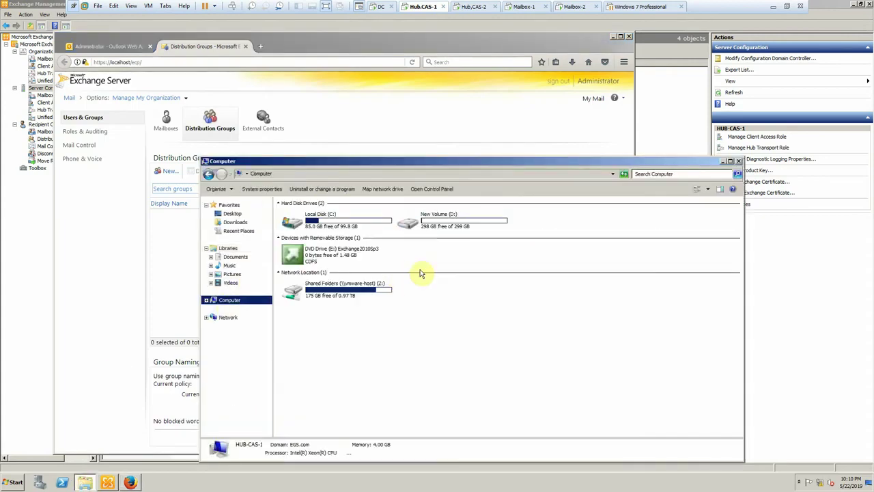
{"action": "double_click", "coordinate": [433, 230]}
{"action": "left_click", "coordinate": [302, 229]}
{"action": "right_click", "coordinate": [302, 230]}
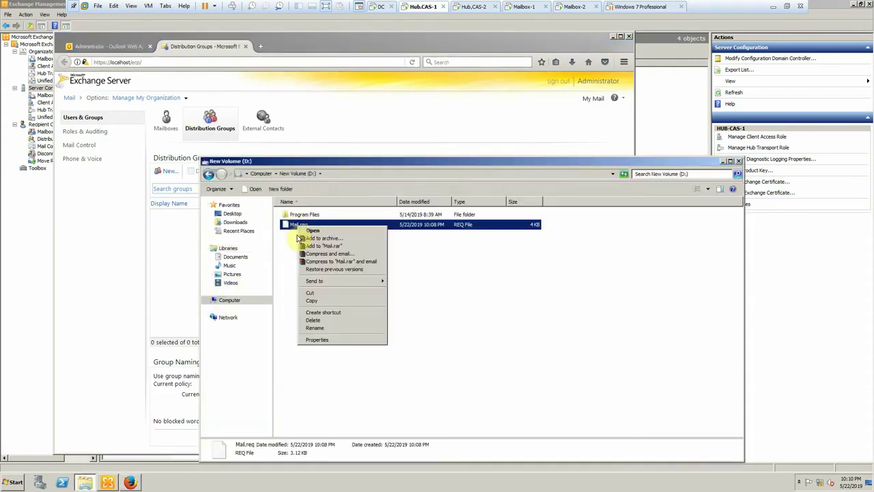
{"action": "left_click", "coordinate": [313, 299]}
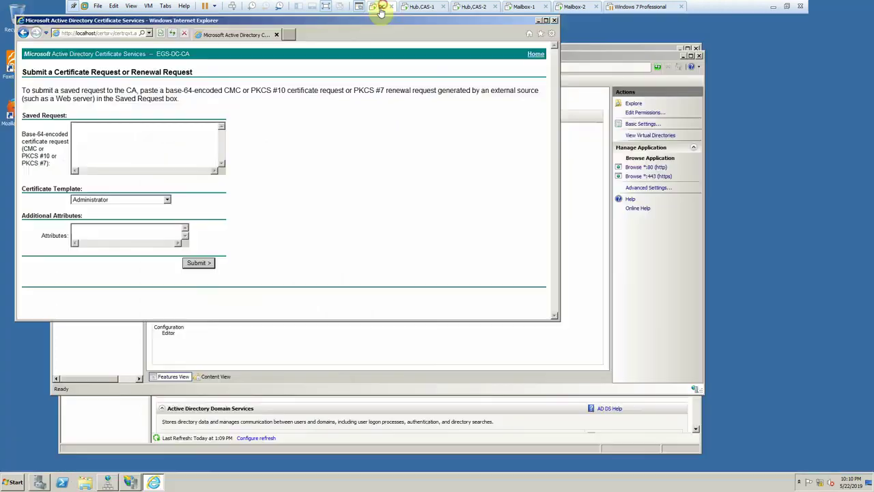
{"action": "left_click", "coordinate": [379, 7]}
{"action": "right_click", "coordinate": [783, 205]}
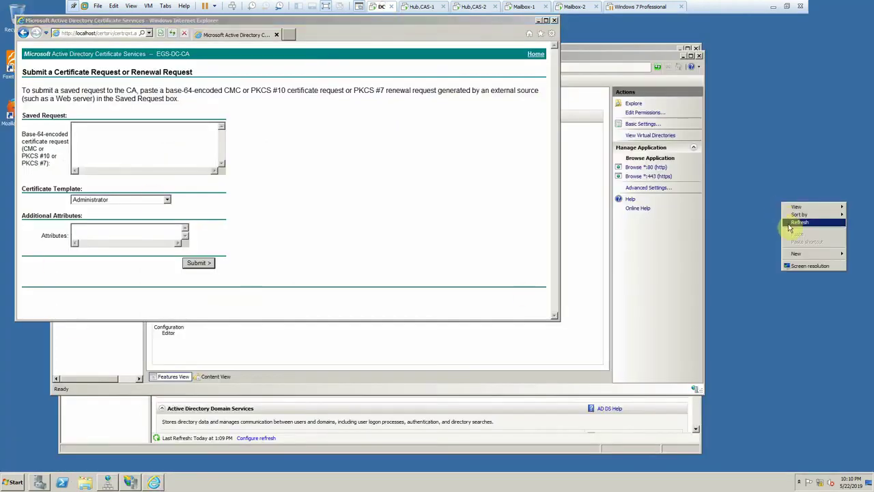
{"action": "left_click", "coordinate": [787, 220]}
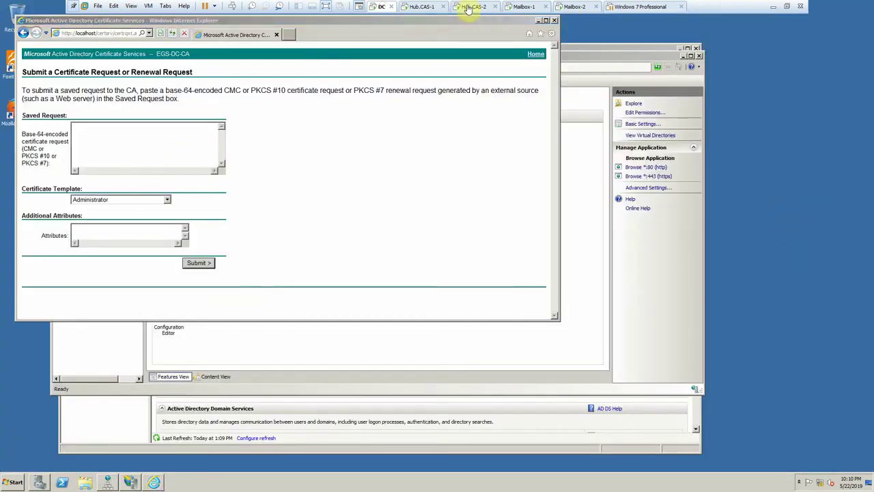
{"action": "left_click", "coordinate": [470, 7]}
{"action": "left_click", "coordinate": [426, 7]}
- Create a Certificate folder on D: and move Mail.req into it
{"action": "right_click", "coordinate": [361, 251]}
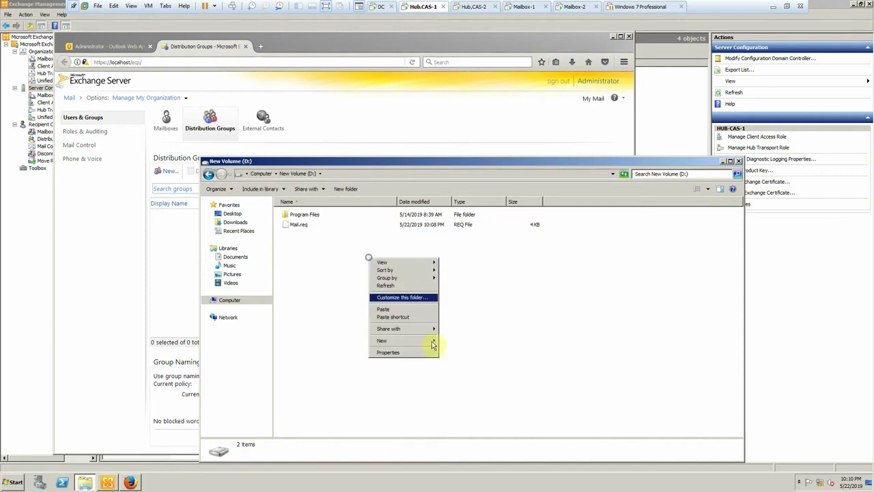
{"action": "left_click", "coordinate": [452, 341]}
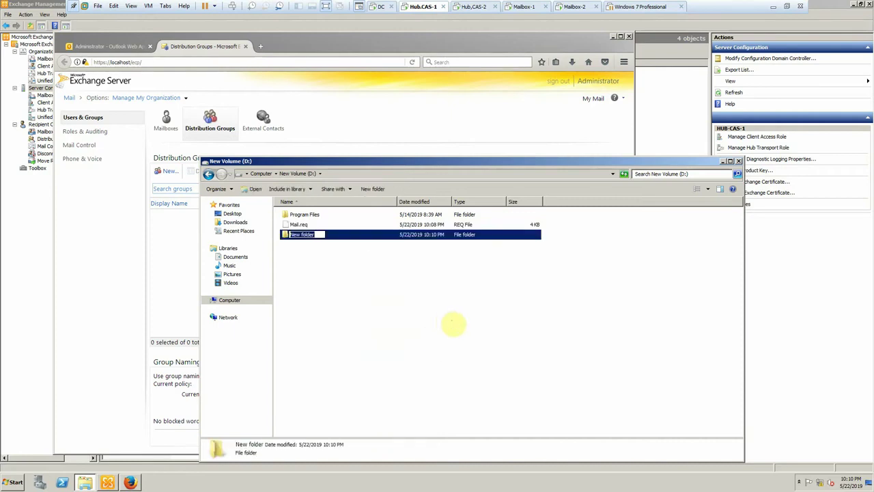
{"action": "type", "text": "Certificate"}
{"action": "left_click", "coordinate": [443, 321]}
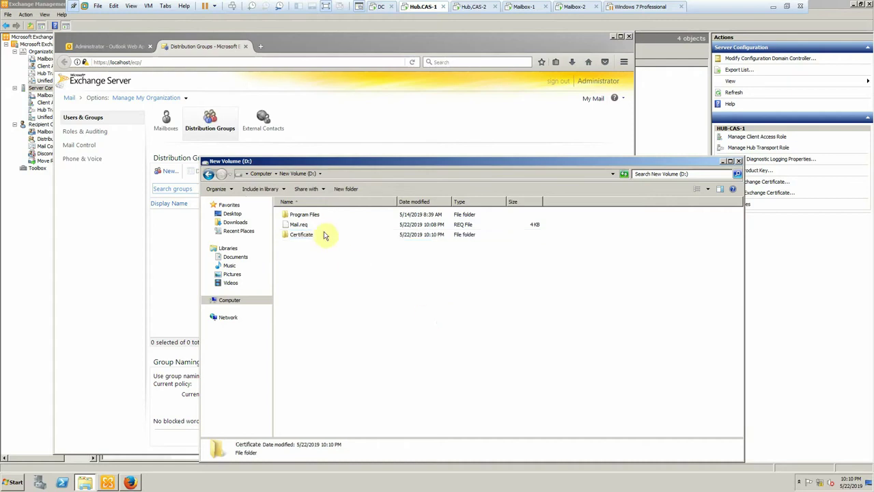
{"action": "left_click_drag", "start_coordinate": [306, 228], "coordinate": [304, 236]}
{"action": "left_click", "coordinate": [309, 236]}
{"action": "left_click", "coordinate": [353, 297]}
{"action": "left_click", "coordinate": [300, 226]}
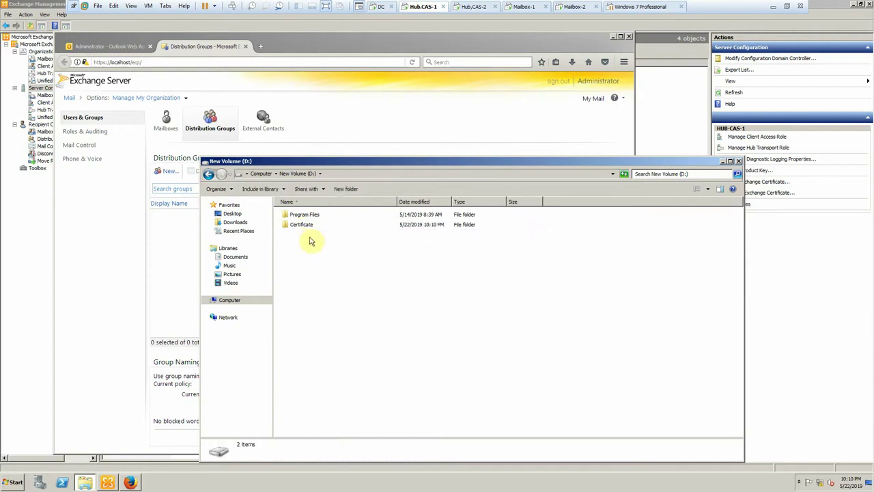
{"action": "right_click", "coordinate": [304, 227]}
- Turn on sharing for the Certificate folder and give Everyone full control of the share
{"action": "left_click", "coordinate": [352, 372]}
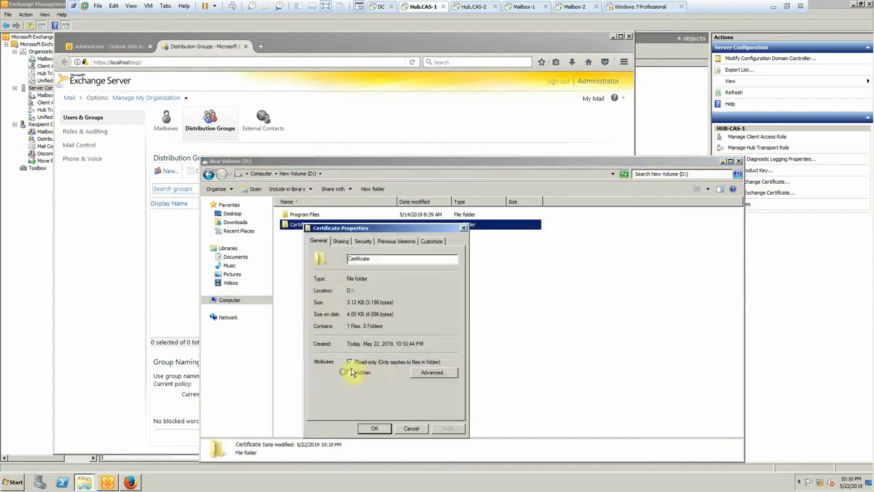
{"action": "left_click", "coordinate": [340, 242]}
{"action": "left_click", "coordinate": [347, 353]}
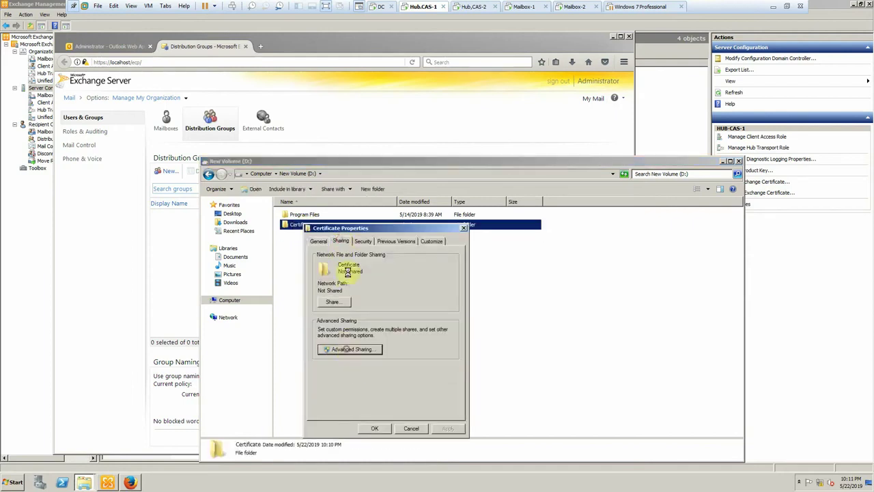
{"action": "left_click", "coordinate": [328, 255]}
{"action": "left_click", "coordinate": [338, 361]}
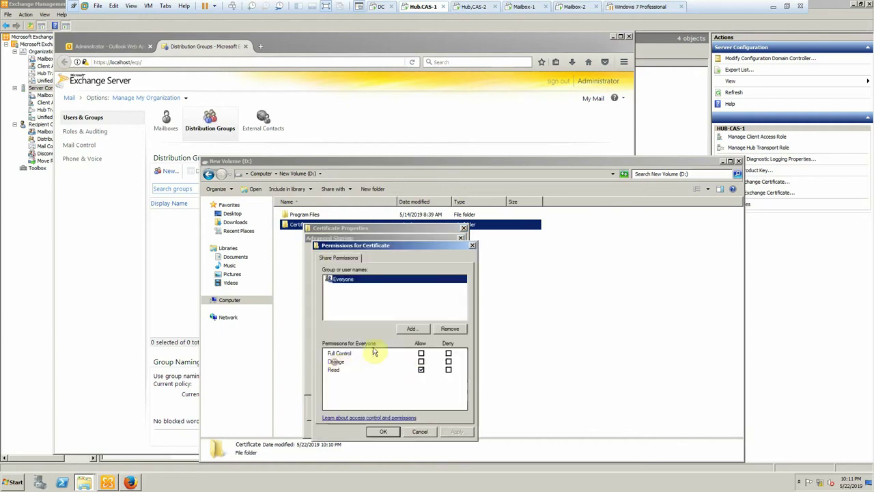
{"action": "left_click", "coordinate": [421, 353]}
{"action": "left_click", "coordinate": [385, 431]}
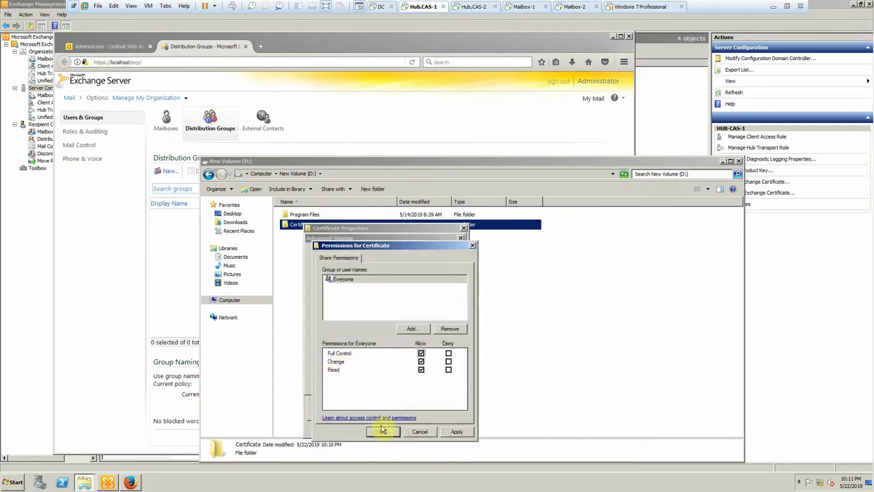
- Add the Administrator account to the share permissions with full control and apply
{"action": "left_click", "coordinate": [412, 329]}
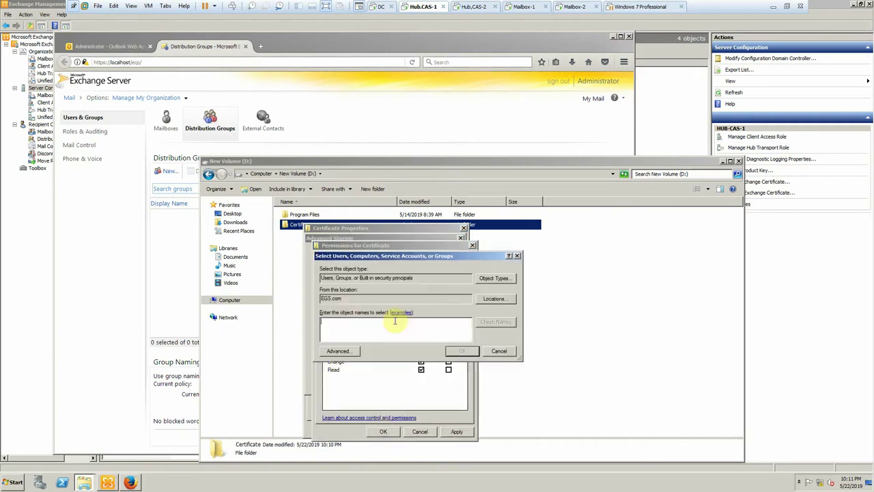
{"action": "type", "text": "as"}
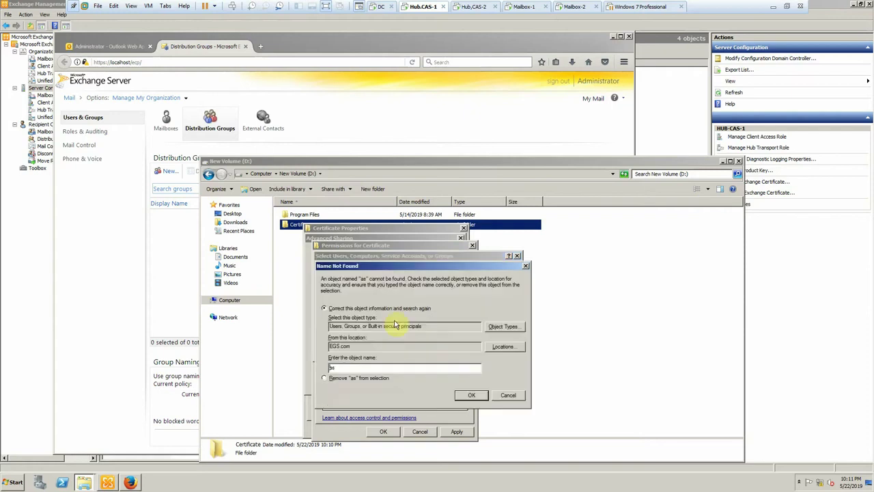
{"action": "left_click", "coordinate": [507, 396]}
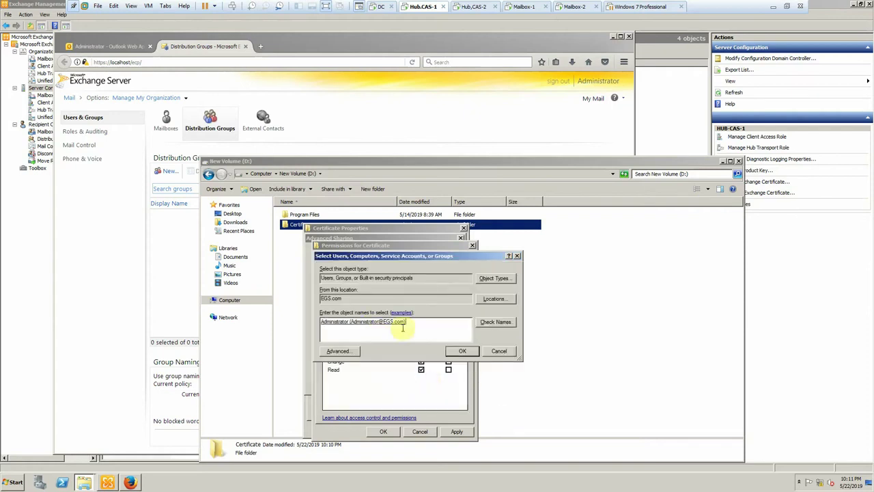
{"action": "left_click", "coordinate": [462, 350]}
{"action": "left_click", "coordinate": [421, 354]}
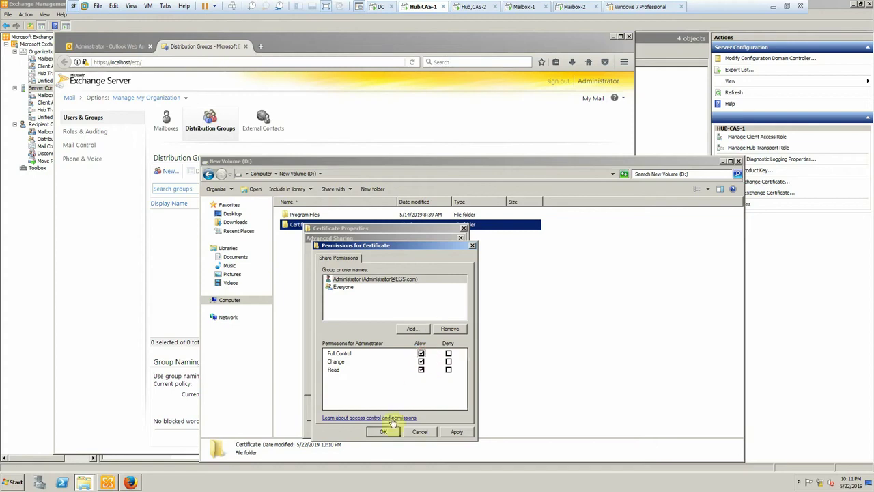
{"action": "left_click", "coordinate": [384, 431]}
{"action": "left_click", "coordinate": [369, 383]}
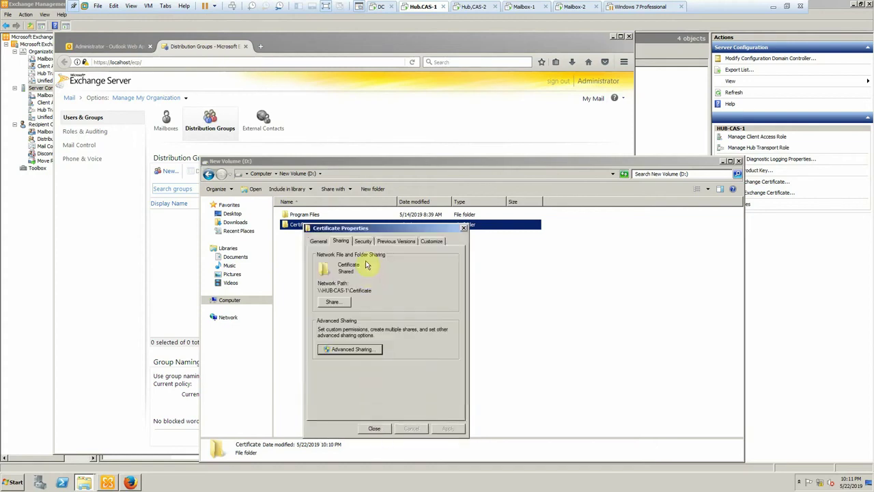
- Grant Everyone full control in the folder's security permissions and close Properties
{"action": "left_click", "coordinate": [363, 241]}
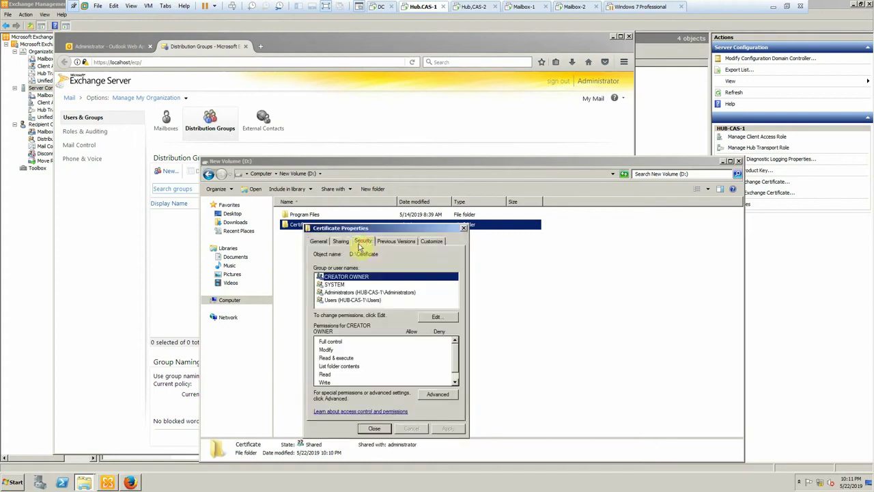
{"action": "left_click", "coordinate": [436, 317]}
{"action": "left_click", "coordinate": [417, 362]}
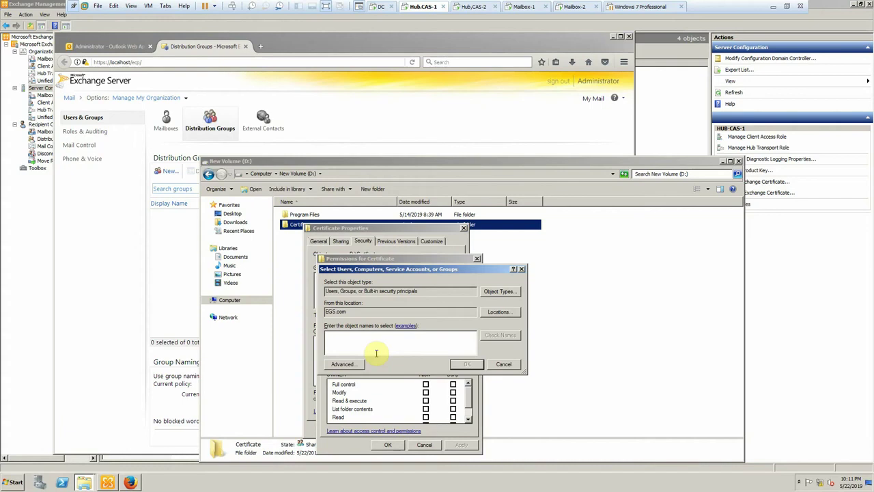
{"action": "type", "text": "everyone"}
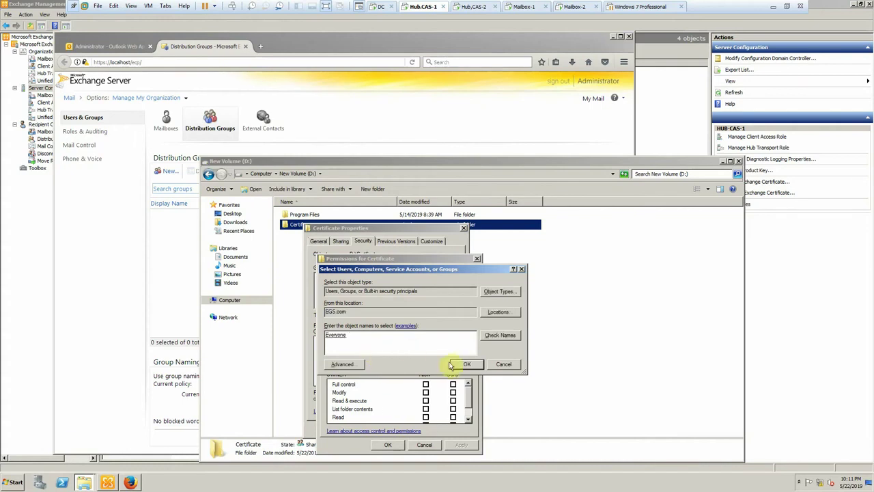
{"action": "left_click", "coordinate": [452, 364]}
{"action": "left_click", "coordinate": [426, 384]}
{"action": "left_click", "coordinate": [387, 444]}
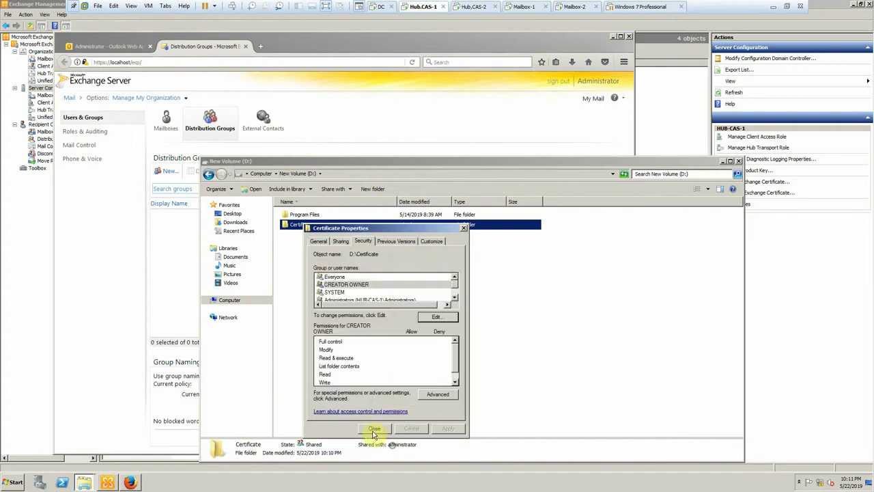
{"action": "left_click", "coordinate": [374, 430]}
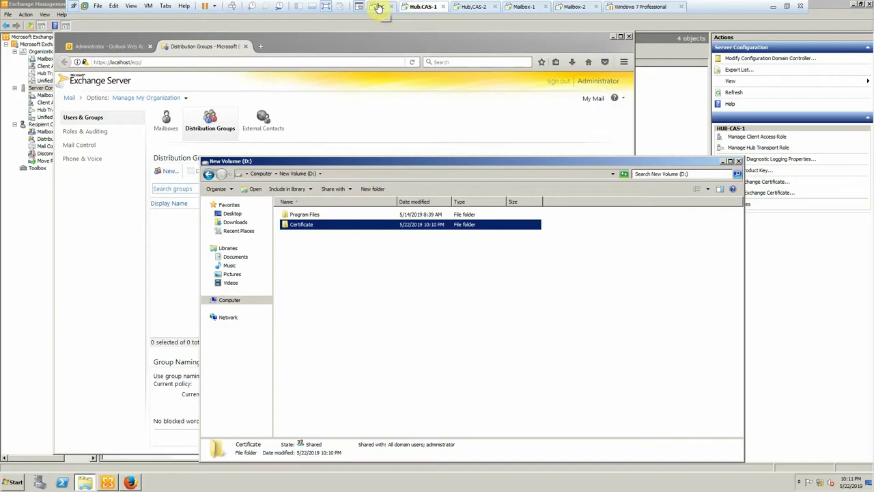
{"action": "left_click", "coordinate": [379, 7]}
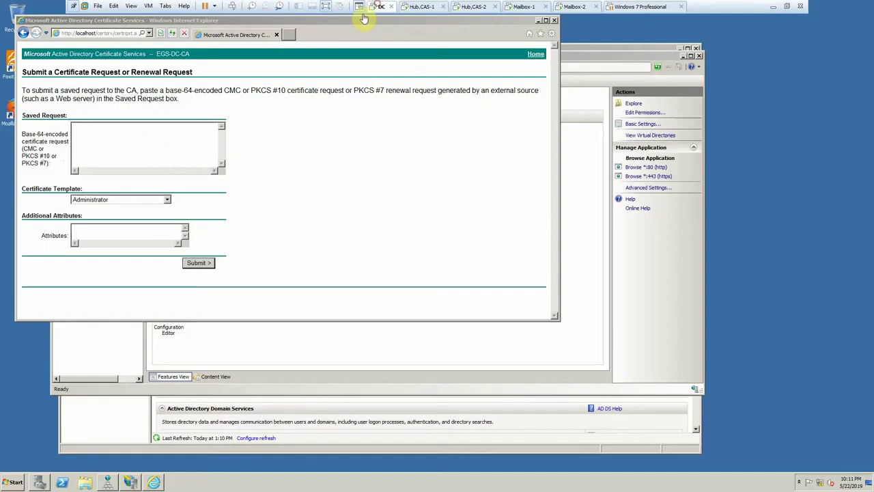
{"action": "left_click", "coordinate": [85, 483]}
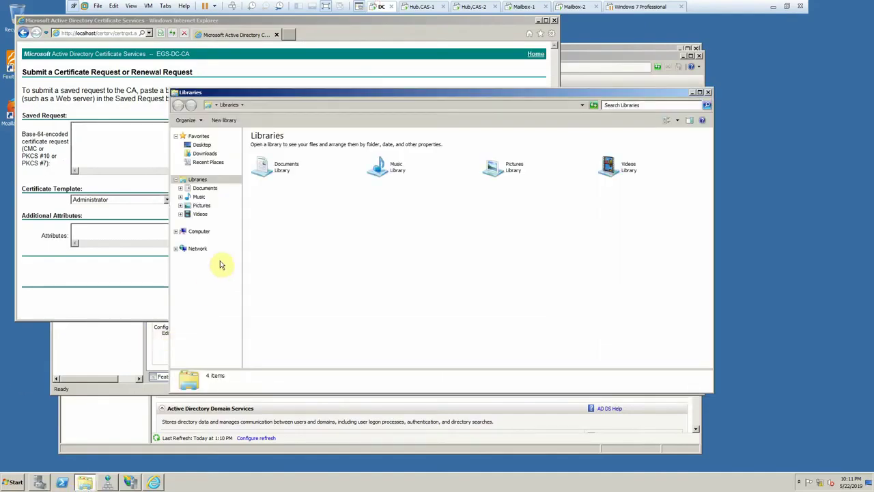
{"action": "left_click", "coordinate": [208, 250]}
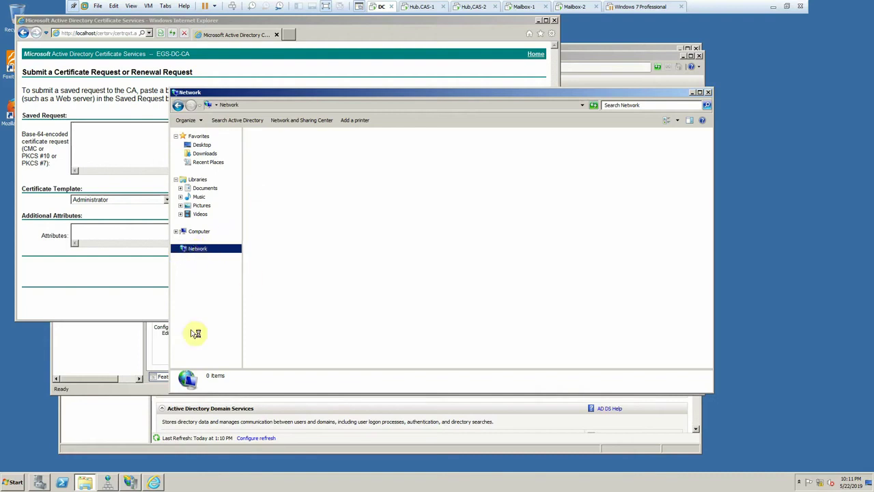
{"action": "key", "text": "super+r"}
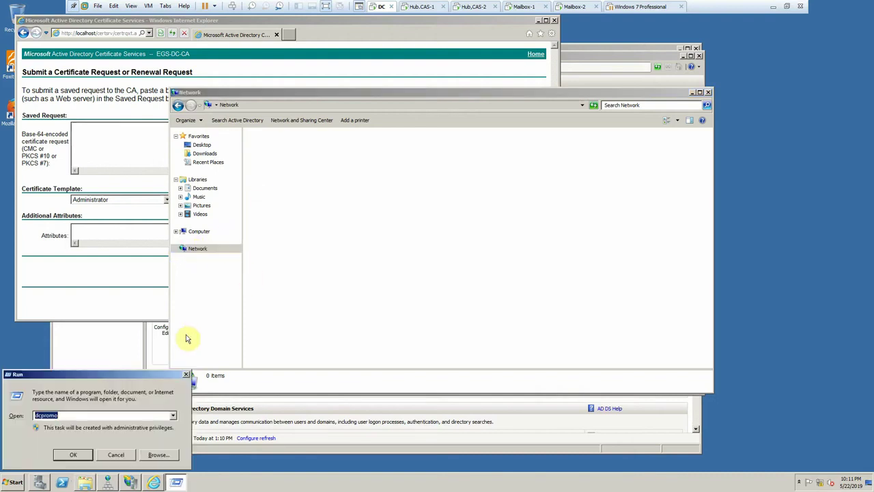
{"action": "type", "text": "\\\\hub-cas"}
{"action": "key", "text": "Return"}
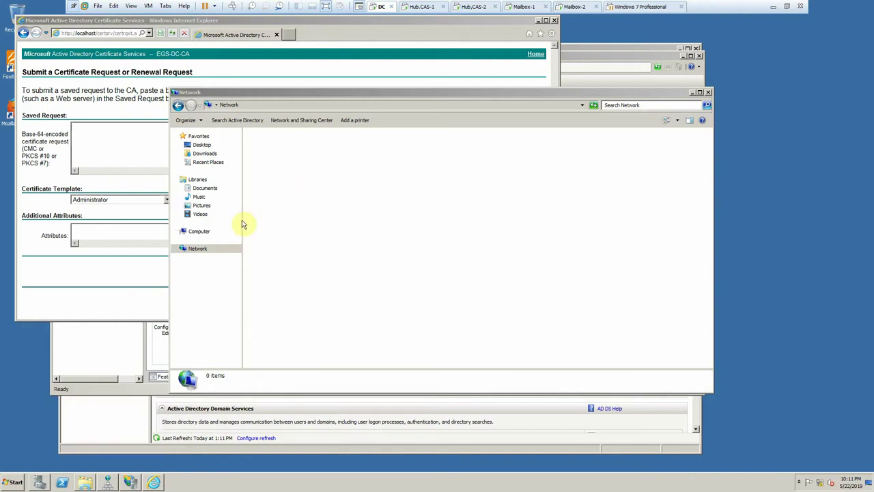
{"action": "left_click", "coordinate": [197, 251]}
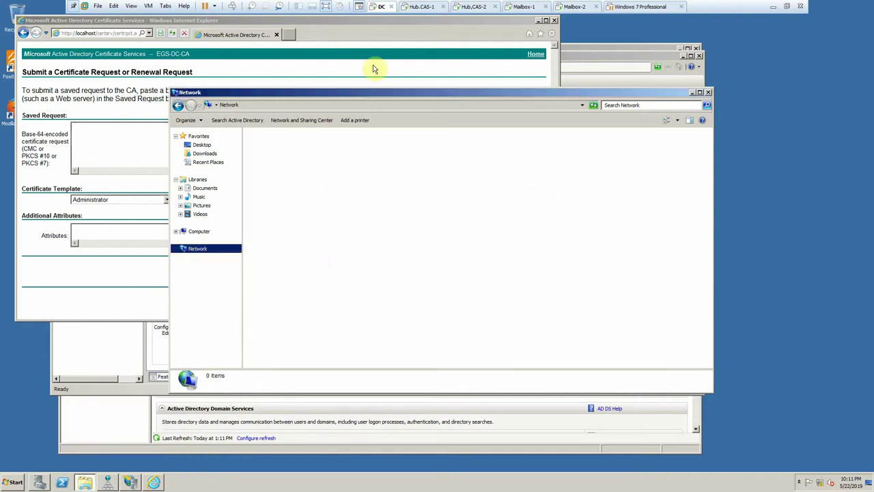
{"action": "left_click", "coordinate": [411, 10]}
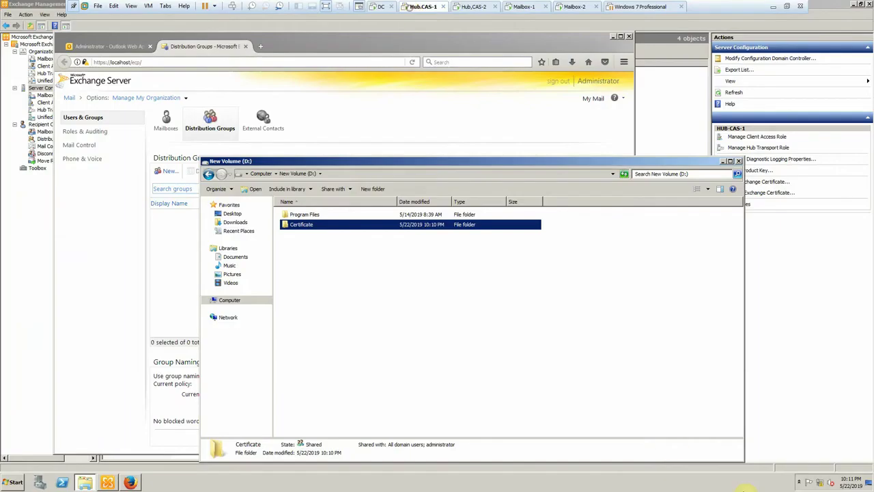
{"action": "double_click", "coordinate": [819, 484]}
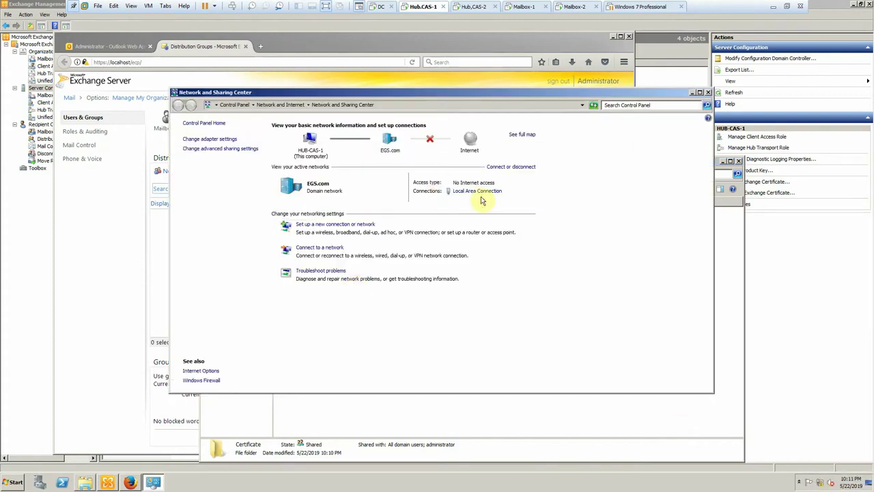
{"action": "left_click", "coordinate": [454, 192]}
{"action": "left_click", "coordinate": [385, 230]}
{"action": "left_click", "coordinate": [388, 237]}
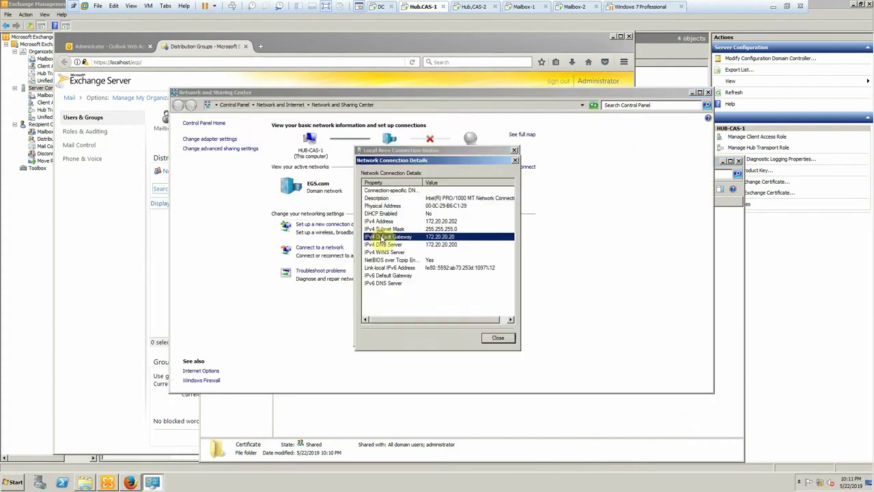
{"action": "left_click", "coordinate": [489, 337]}
{"action": "left_click", "coordinate": [495, 340]}
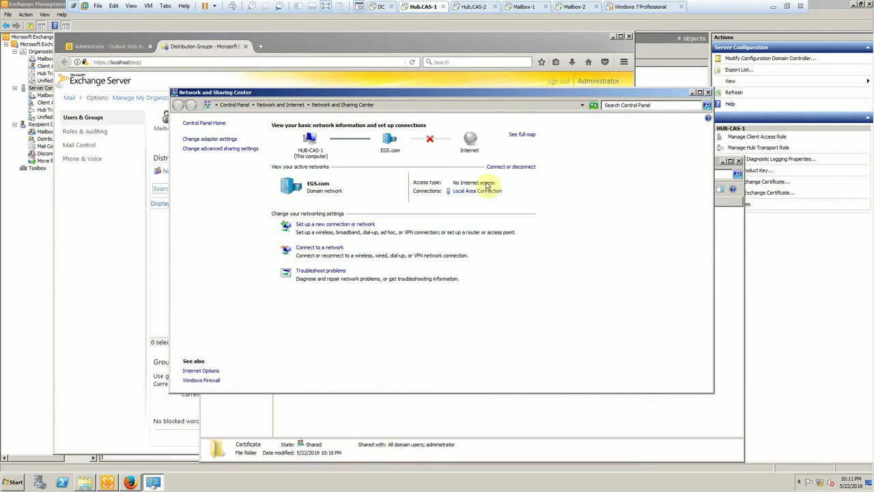
{"action": "left_click", "coordinate": [708, 92]}
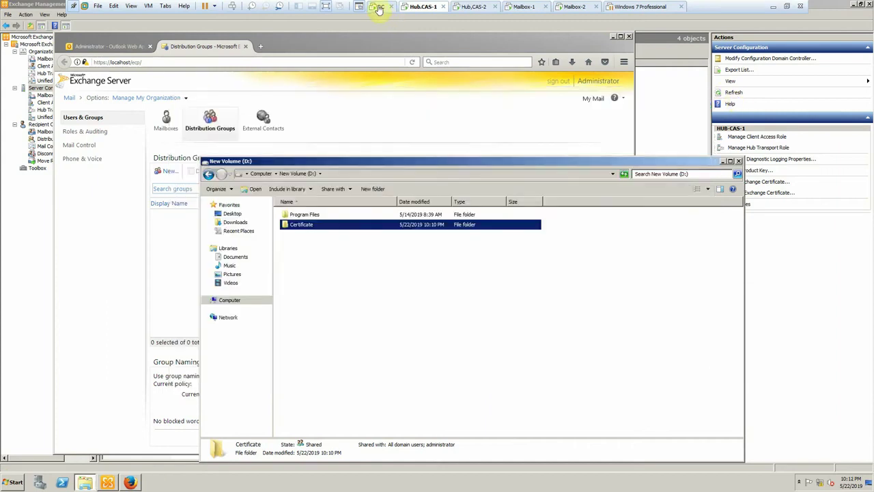
{"action": "left_click", "coordinate": [379, 7]}
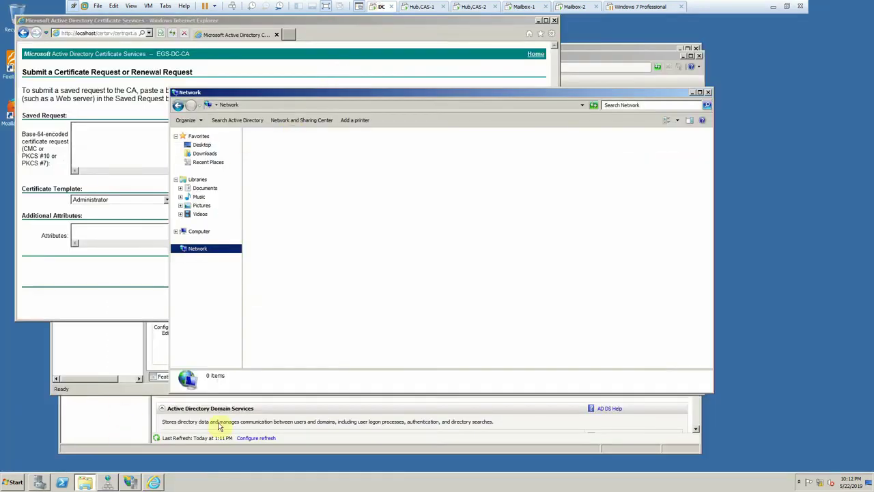
- Open the shares on \\172.20.20.202 from the Run box
{"action": "key", "text": "super+e"}
{"action": "key", "text": "super+r"}
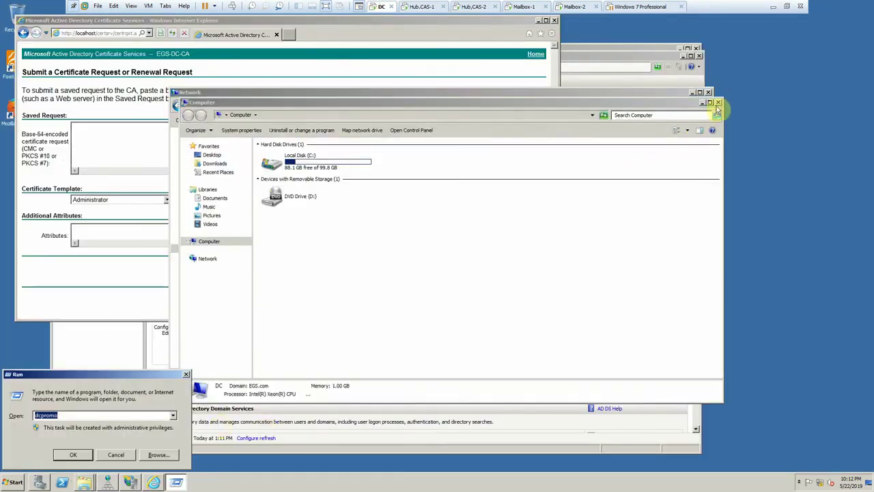
{"action": "left_click", "coordinate": [718, 103]}
{"action": "left_click", "coordinate": [709, 92]}
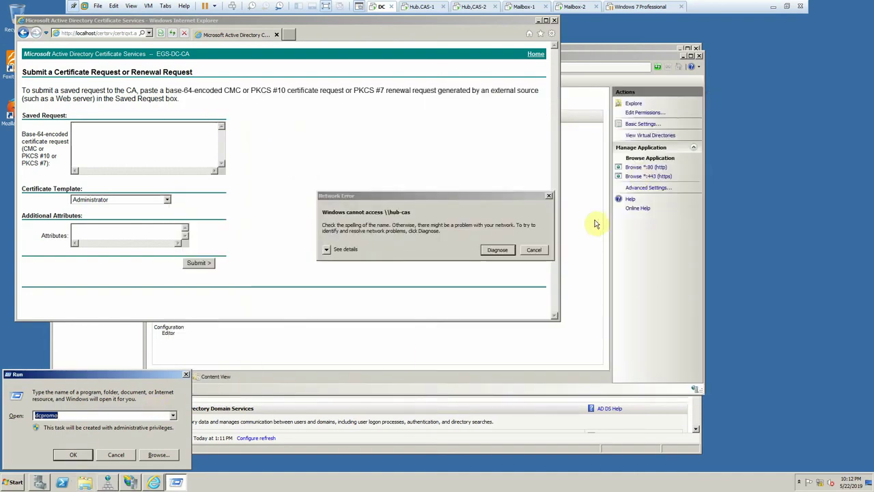
{"action": "left_click", "coordinate": [534, 249]}
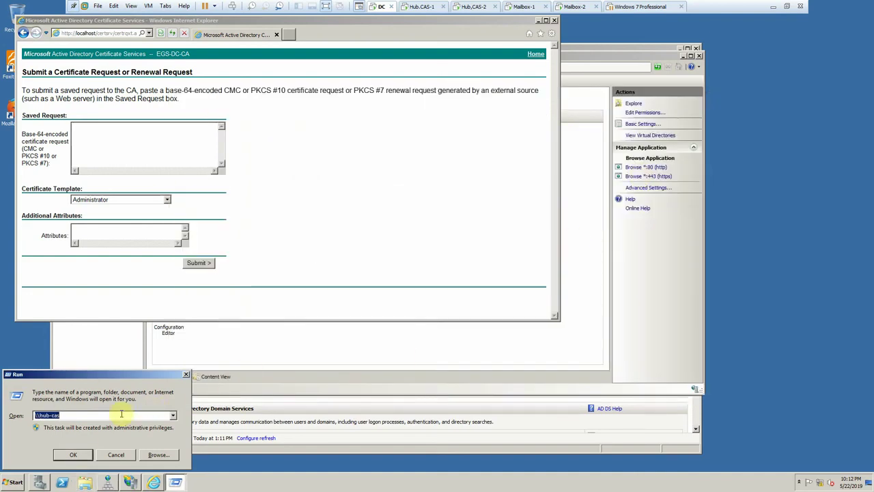
{"action": "type", "text": "\\\\172.20.20.202"}
{"action": "key", "text": "Return"}
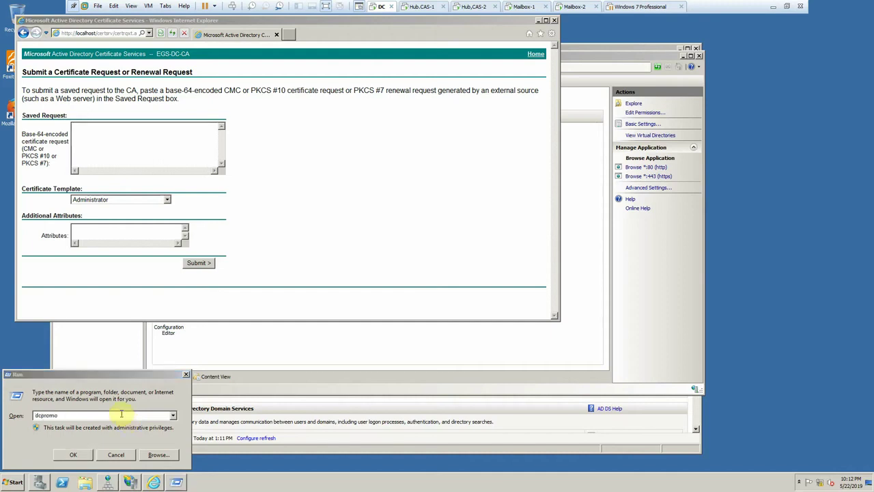
- Open Certificate\Mail.req in Notepad and copy the whole request
{"action": "left_click", "coordinate": [273, 147]}
{"action": "double_click", "coordinate": [273, 147]}
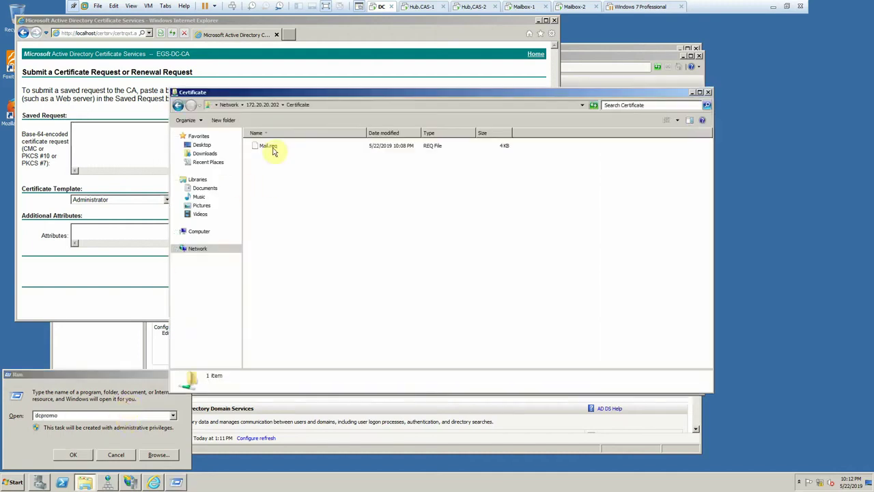
{"action": "double_click", "coordinate": [267, 146]}
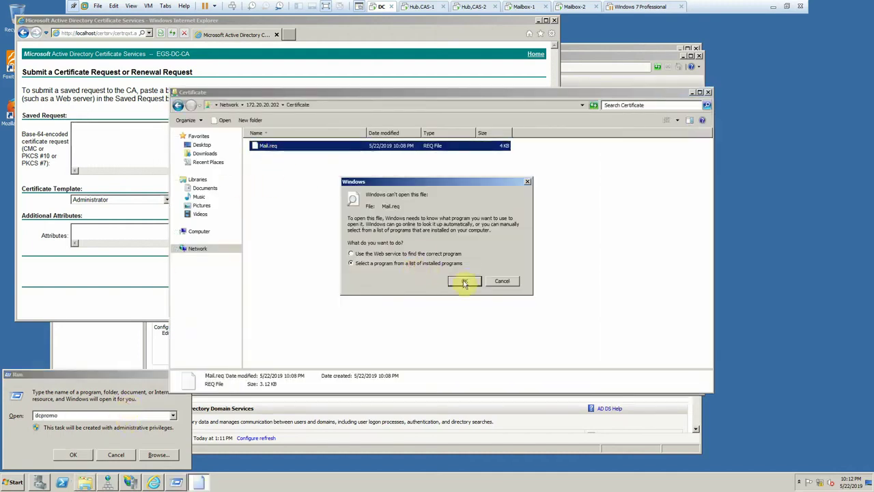
{"action": "left_click", "coordinate": [465, 282]}
{"action": "double_click", "coordinate": [350, 198]}
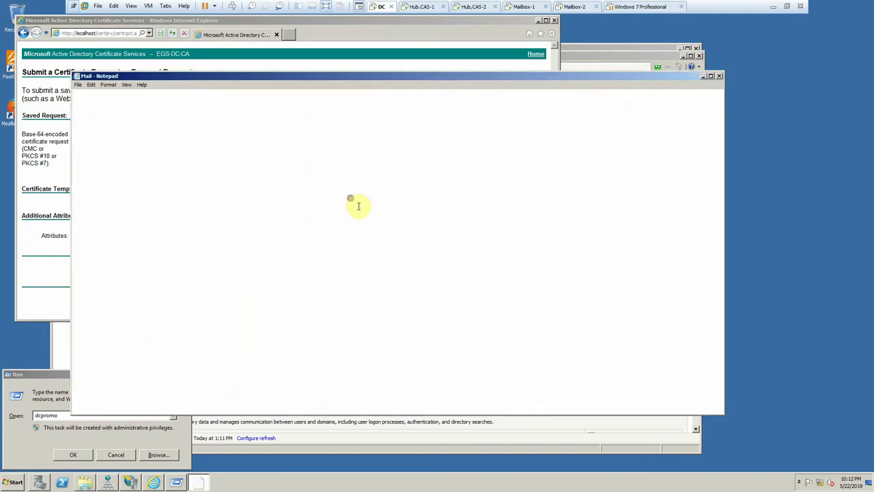
{"action": "key", "text": "ctrl+a"}
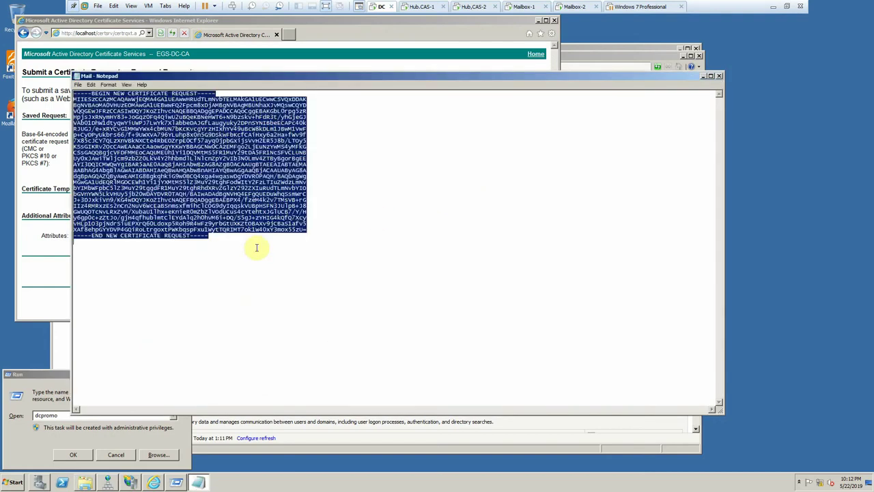
- Paste the request, submit it with the Web Server template, and save certnew.cer
{"action": "left_click", "coordinate": [61, 167]}
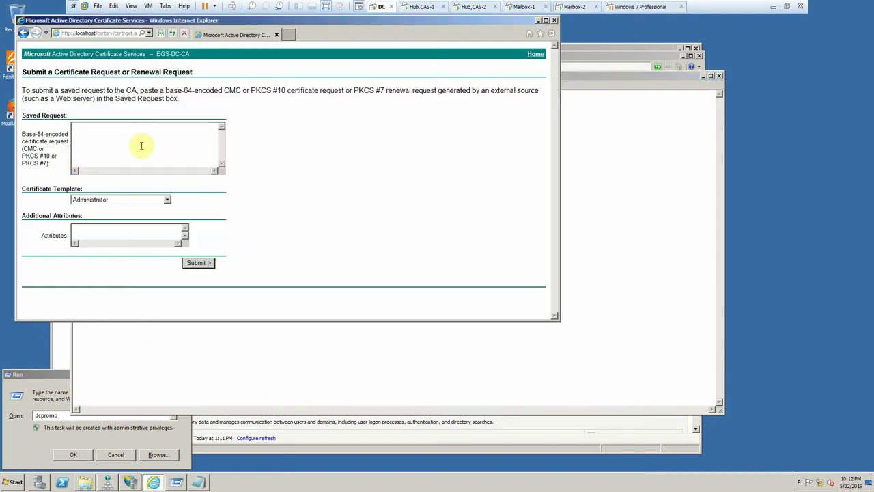
{"action": "key", "text": "ctrl+v"}
{"action": "left_click", "coordinate": [113, 199]}
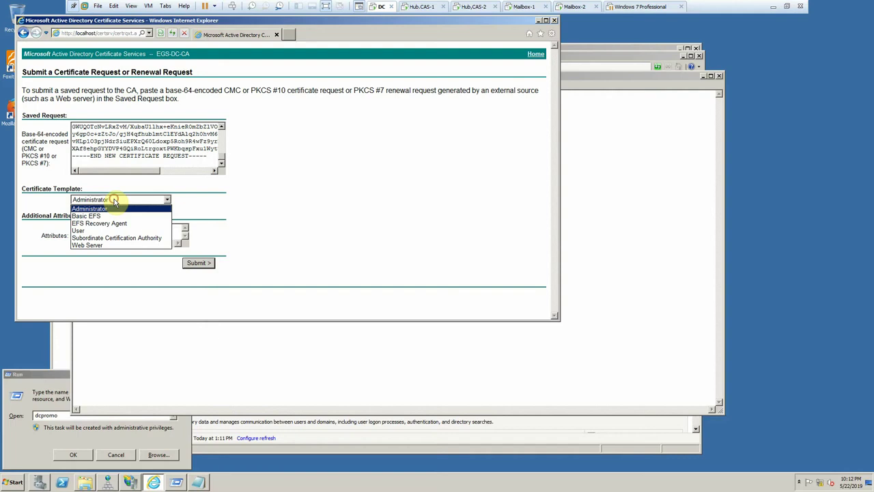
{"action": "left_click", "coordinate": [107, 246]}
{"action": "left_click", "coordinate": [190, 263]}
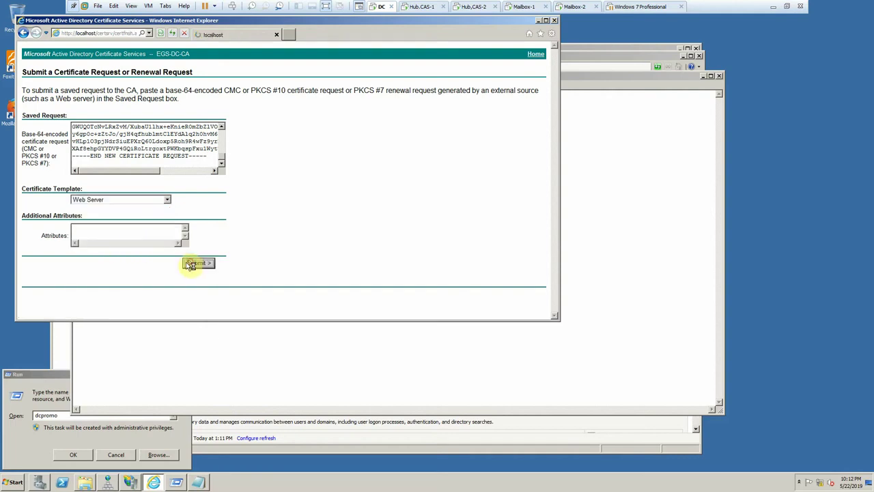
{"action": "left_click", "coordinate": [90, 119]}
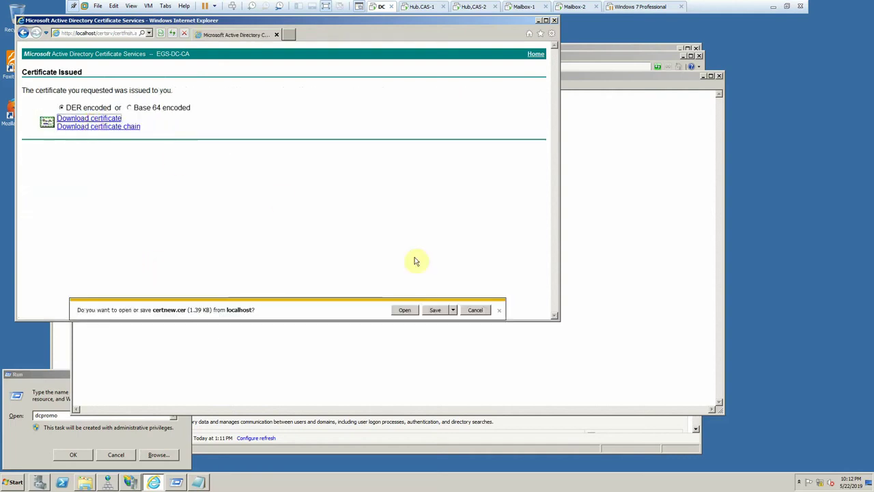
{"action": "left_click", "coordinate": [434, 311]}
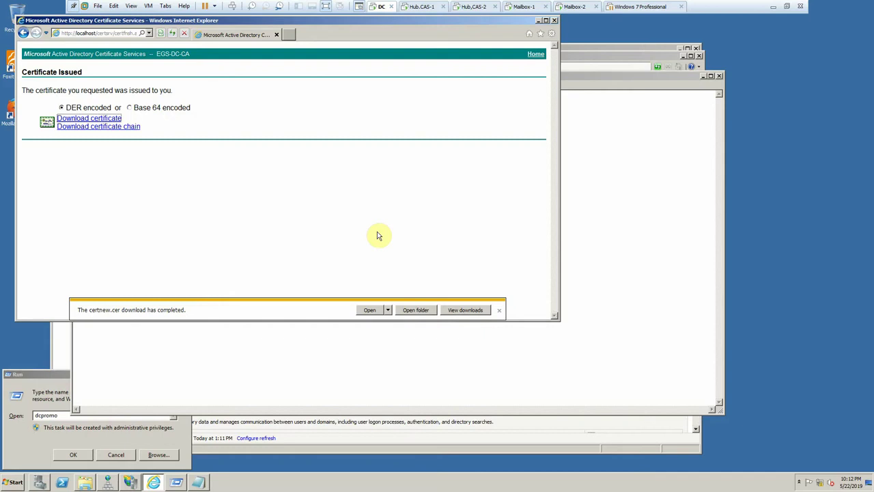
- Close the downloads list and Notepad, bringing the Certificate share folder forward
{"action": "left_click", "coordinate": [415, 311]}
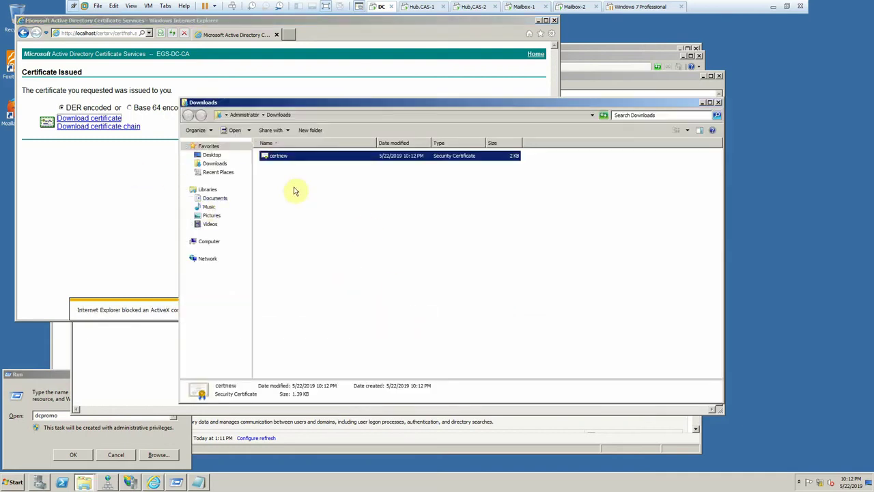
{"action": "left_click", "coordinate": [716, 104]}
{"action": "left_click", "coordinate": [593, 207]}
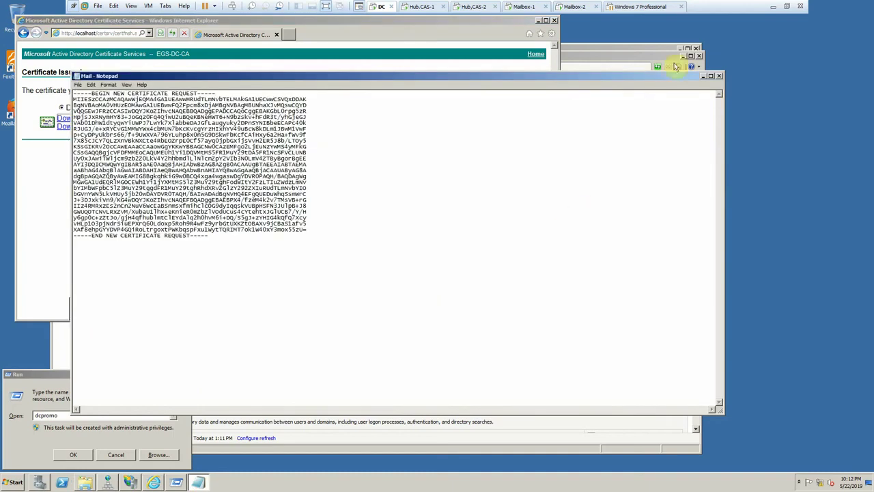
{"action": "left_click", "coordinate": [720, 76]}
{"action": "left_click", "coordinate": [614, 199]}
{"action": "left_click", "coordinate": [497, 225]}
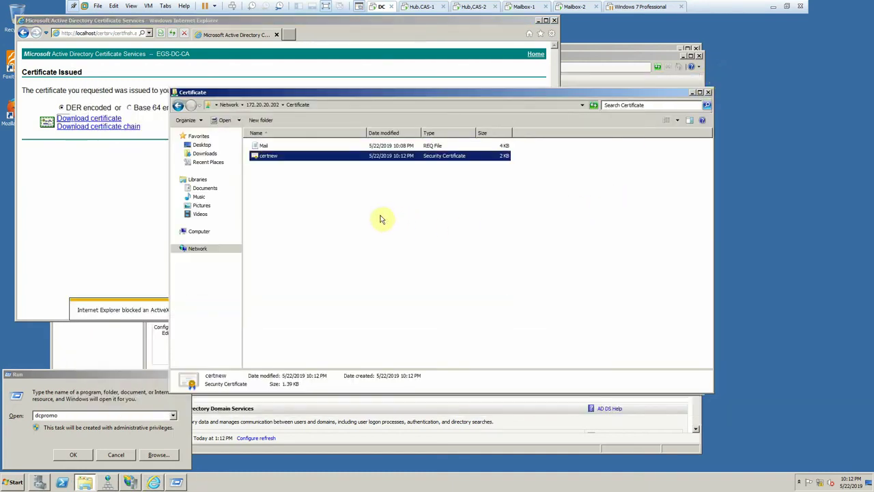
- Close the Run prompt, IIS Manager and the certificate services web page
{"action": "left_click", "coordinate": [123, 458]}
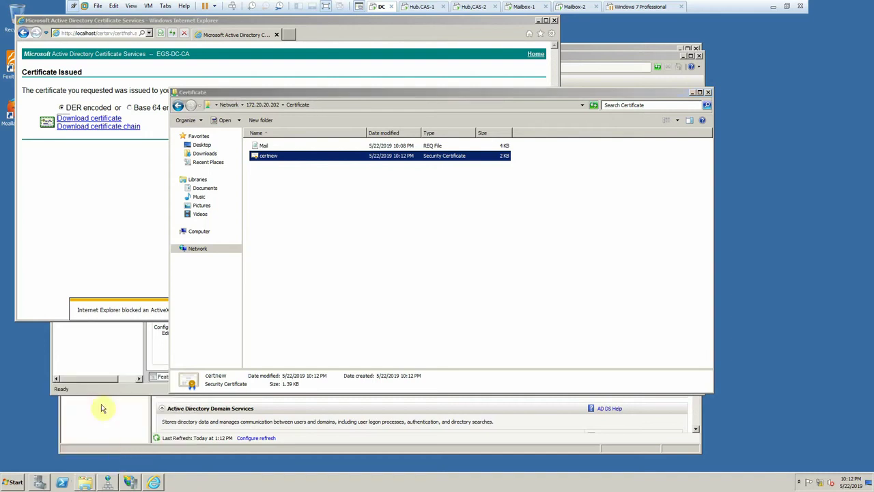
{"action": "left_click", "coordinate": [100, 364]}
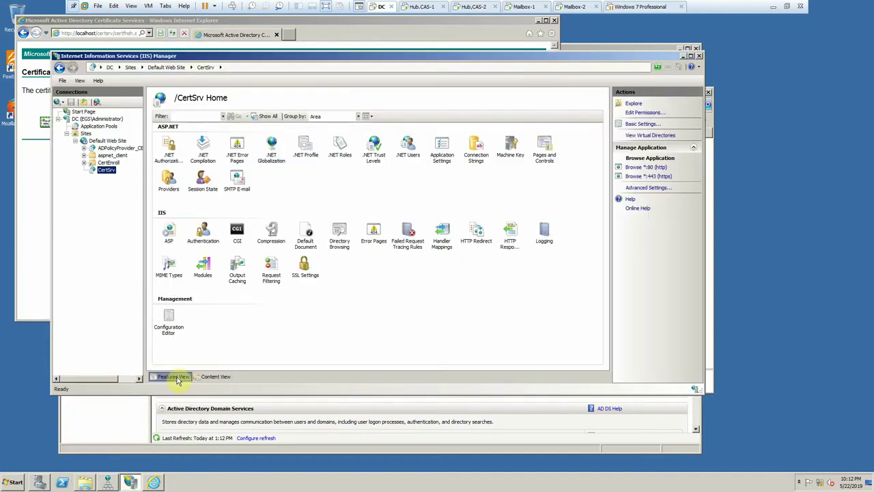
{"action": "left_click", "coordinate": [699, 55]}
{"action": "left_click", "coordinate": [547, 178]}
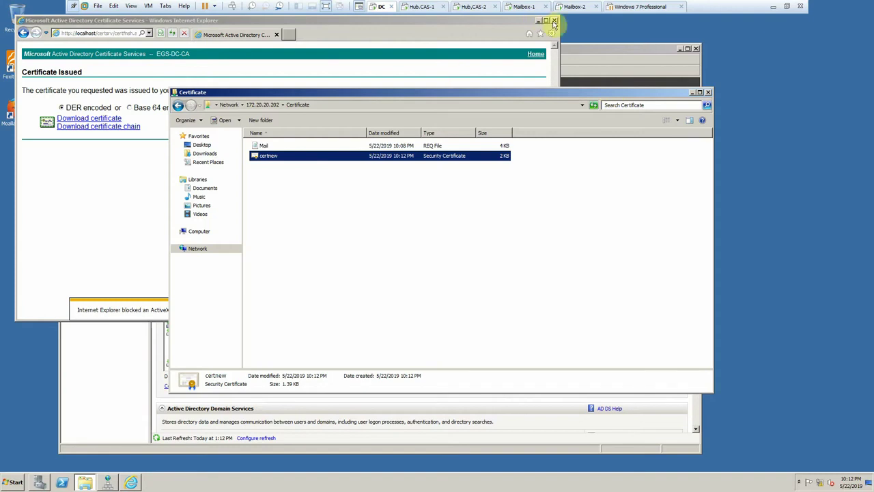
{"action": "left_click", "coordinate": [554, 21]}
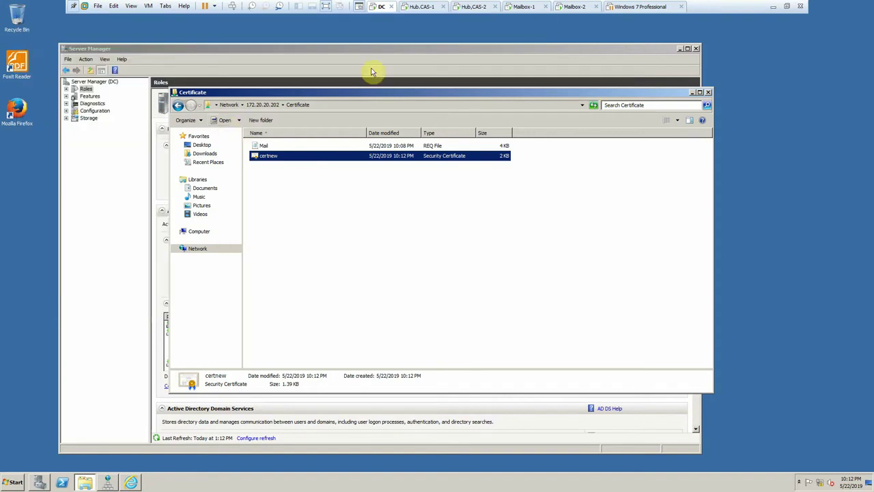
- Launch mmc and add the Certificates snap-in for My user account
{"action": "left_click", "coordinate": [6, 483]}
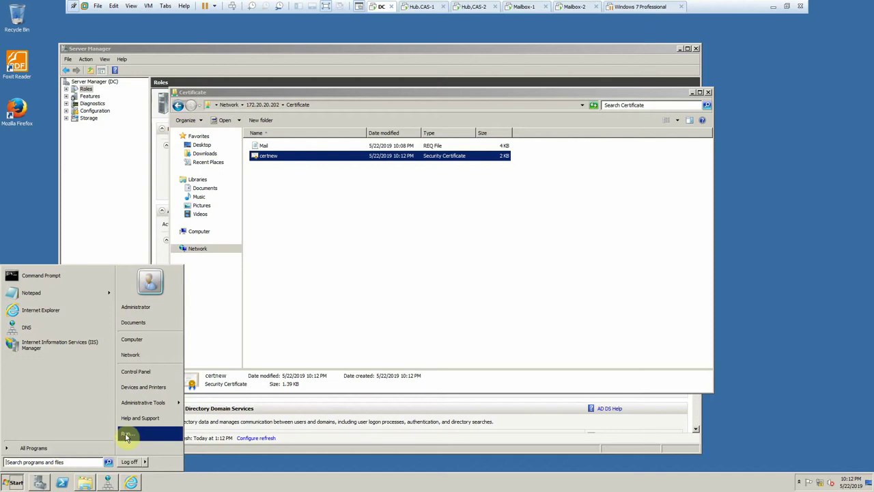
{"action": "left_click", "coordinate": [125, 434]}
{"action": "type", "text": "mmc"}
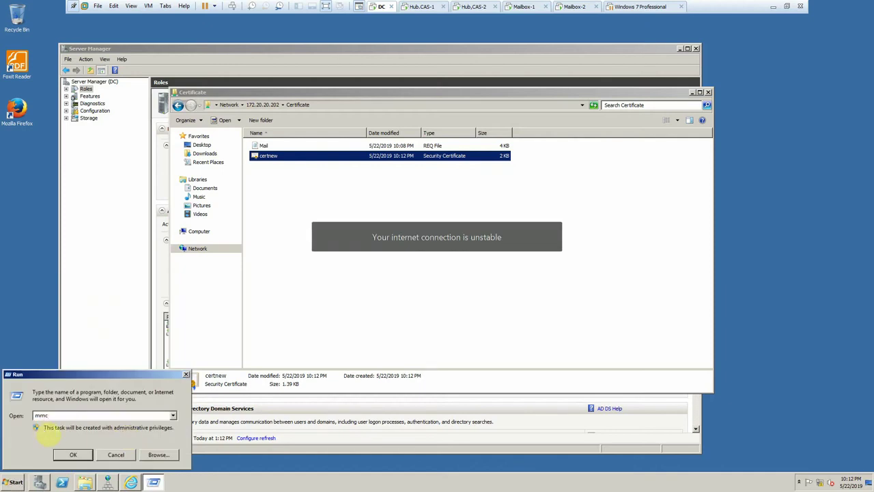
{"action": "key", "text": "Return"}
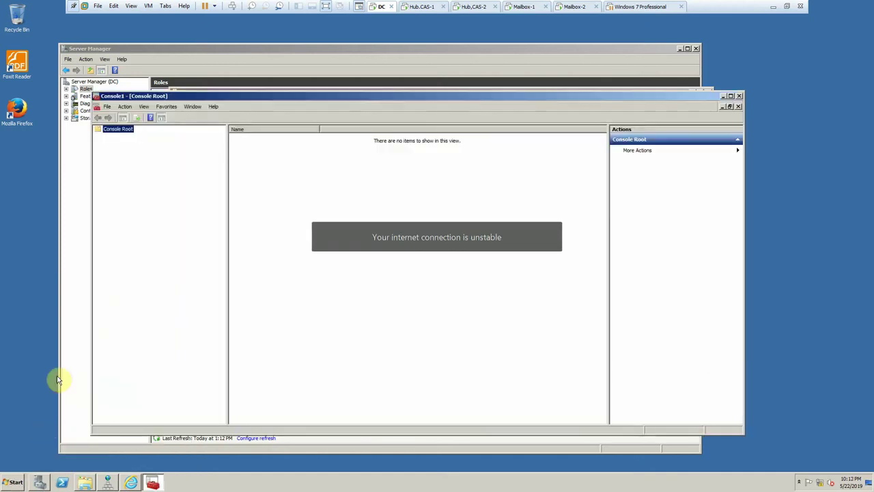
{"action": "left_click", "coordinate": [107, 106]}
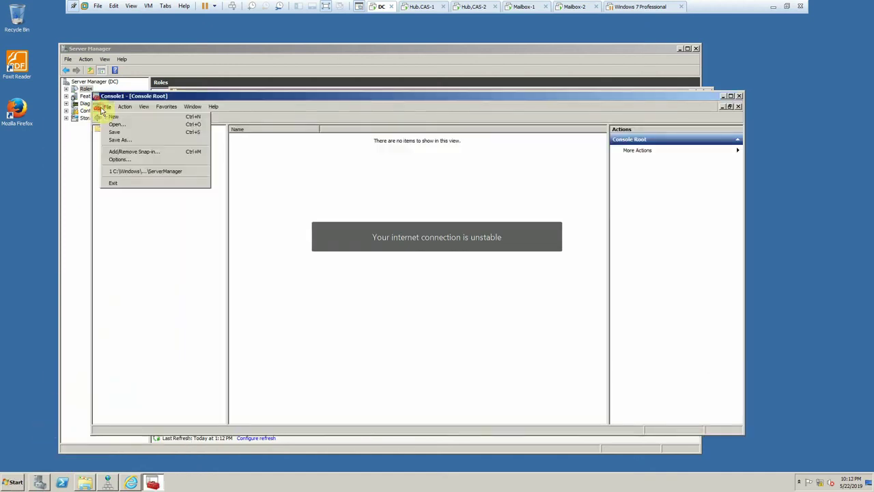
{"action": "left_click", "coordinate": [136, 151]}
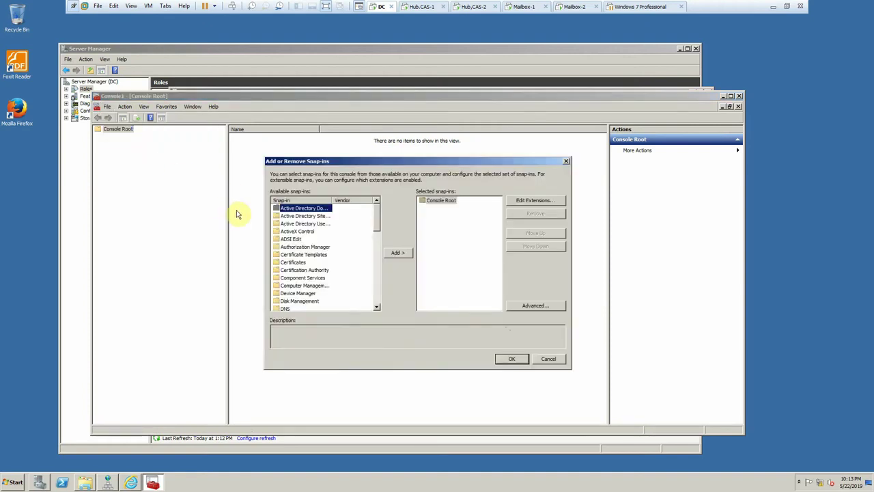
{"action": "left_click", "coordinate": [294, 262]}
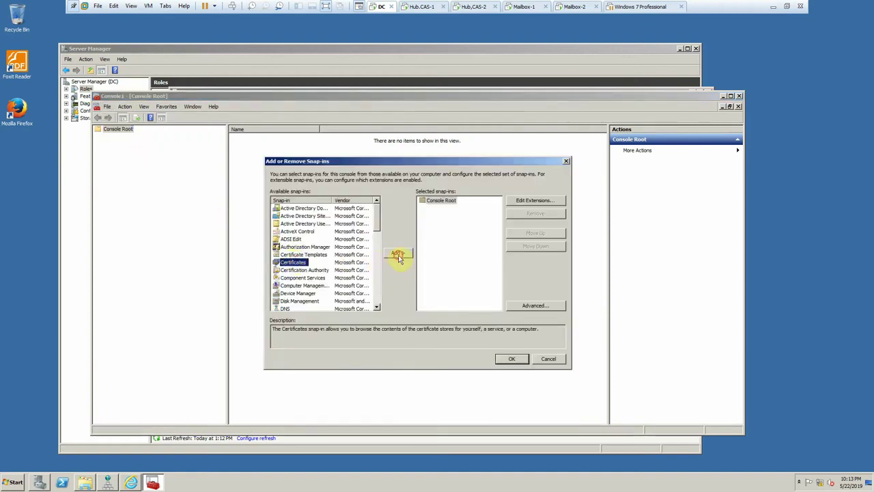
{"action": "left_click", "coordinate": [398, 255]}
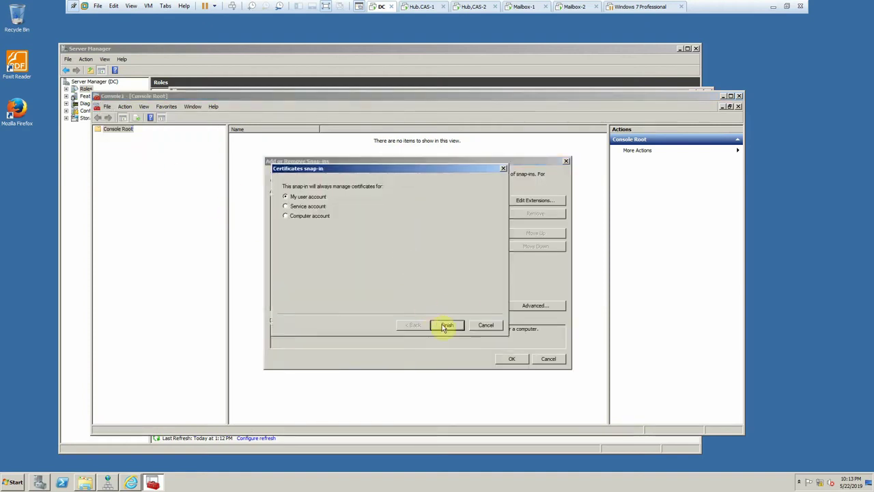
{"action": "left_click", "coordinate": [445, 325]}
{"action": "left_click", "coordinate": [517, 363]}
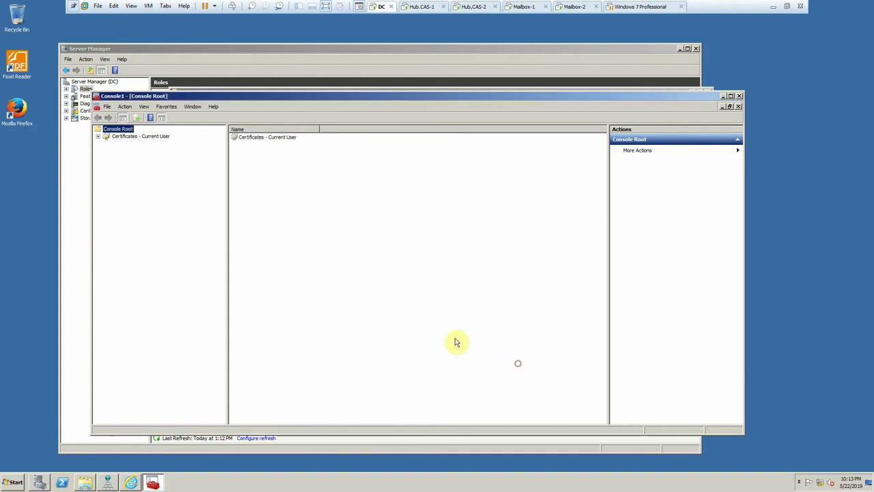
- Expand Certificates - Current User > Trusted Root Certification Authorities > Certificates
{"action": "left_click", "coordinate": [137, 136]}
{"action": "left_click", "coordinate": [99, 137]}
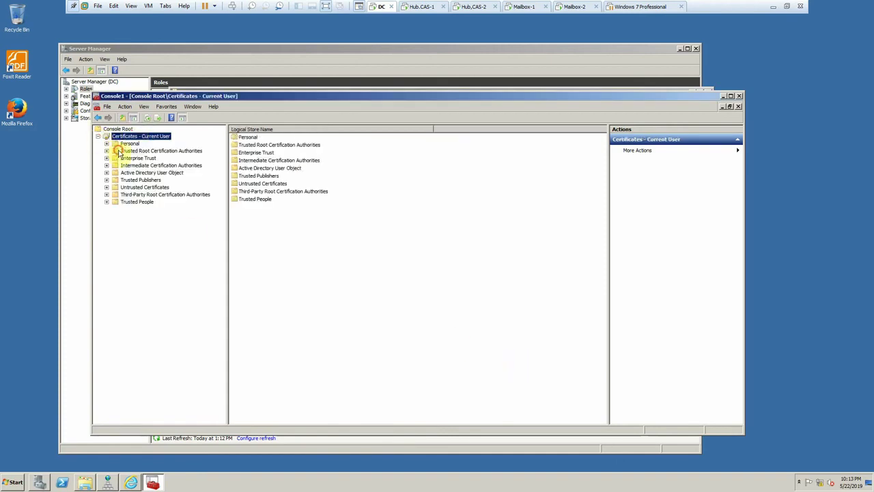
{"action": "double_click", "coordinate": [120, 153]}
{"action": "left_click", "coordinate": [141, 158]}
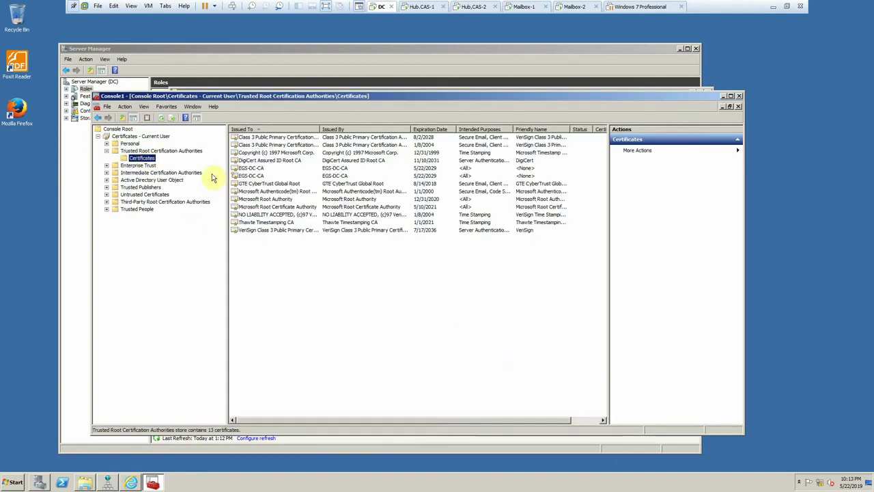
- Start exporting the EGS-DC-CA certificate, keeping DER encoded binary .CER format
{"action": "left_click", "coordinate": [248, 168]}
{"action": "right_click", "coordinate": [247, 169]}
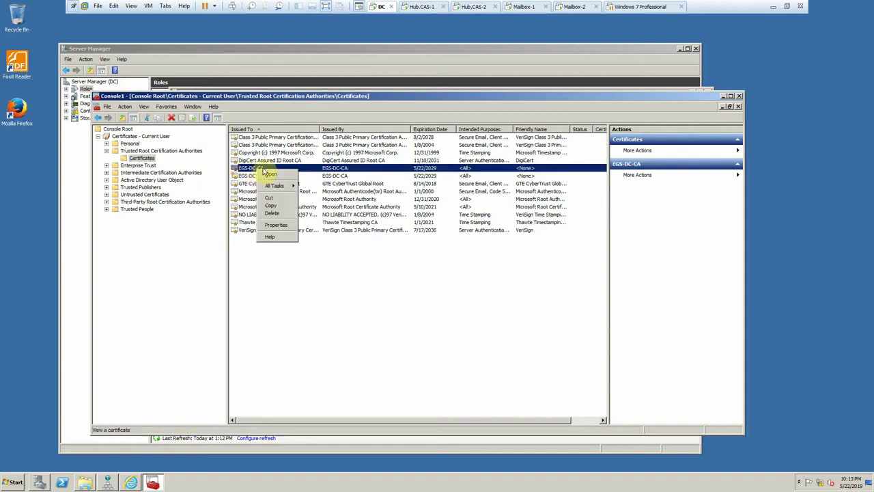
{"action": "mouse_move", "coordinate": [287, 185]}
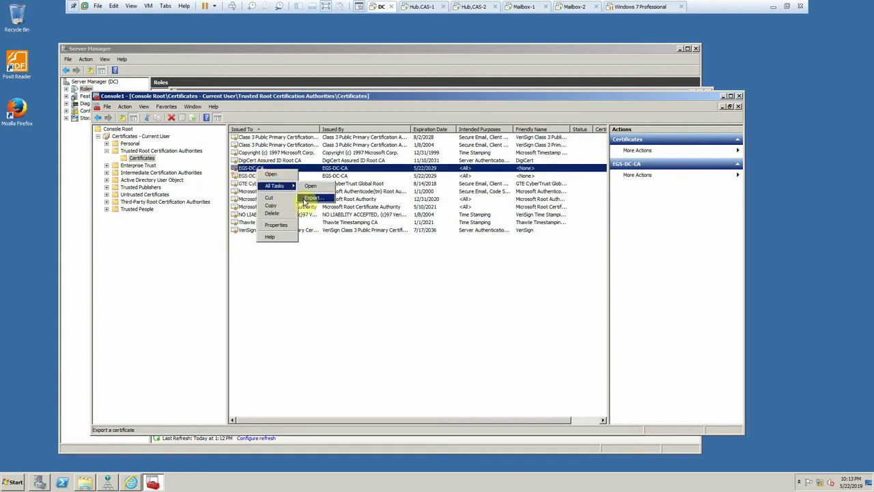
{"action": "left_click", "coordinate": [311, 198]}
{"action": "left_click", "coordinate": [259, 293]}
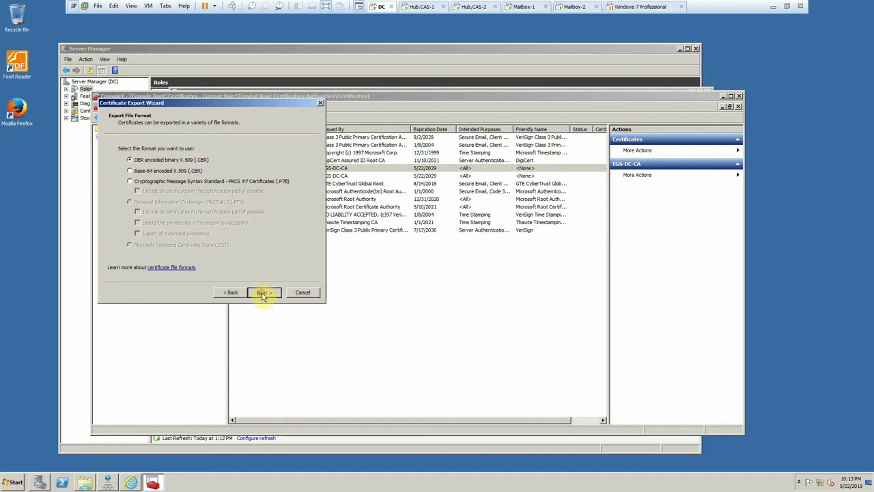
{"action": "left_click", "coordinate": [263, 293]}
- Browse the export location to the Certificate share on \\172.20.20.202
{"action": "left_click", "coordinate": [287, 159]}
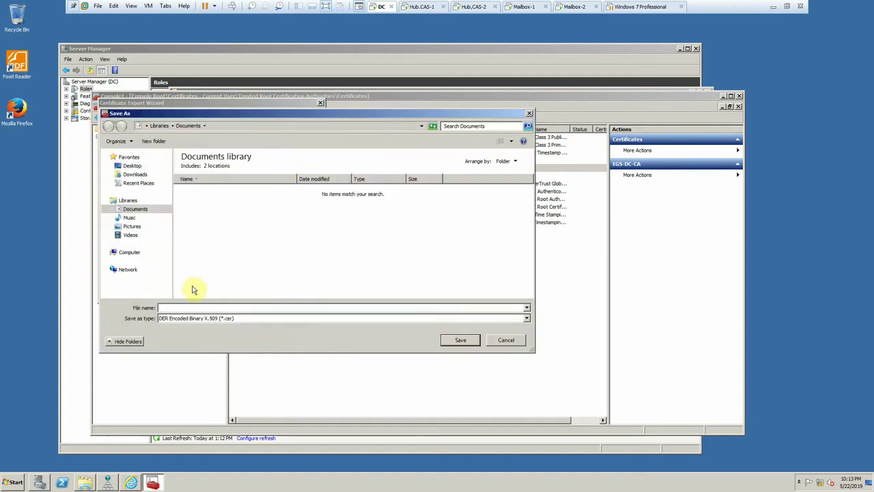
{"action": "left_click", "coordinate": [129, 271]}
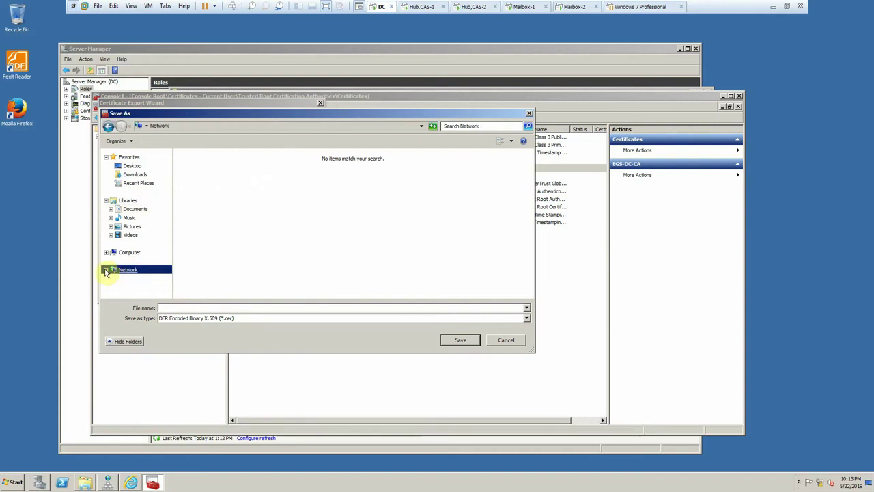
{"action": "left_click", "coordinate": [206, 127]}
{"action": "type", "text": "\\\\"}
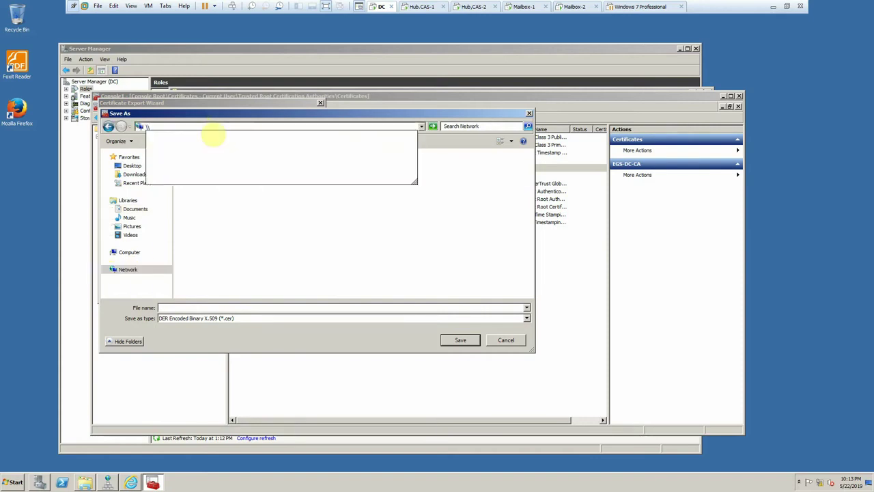
{"action": "type", "text": "172.20.20.202"}
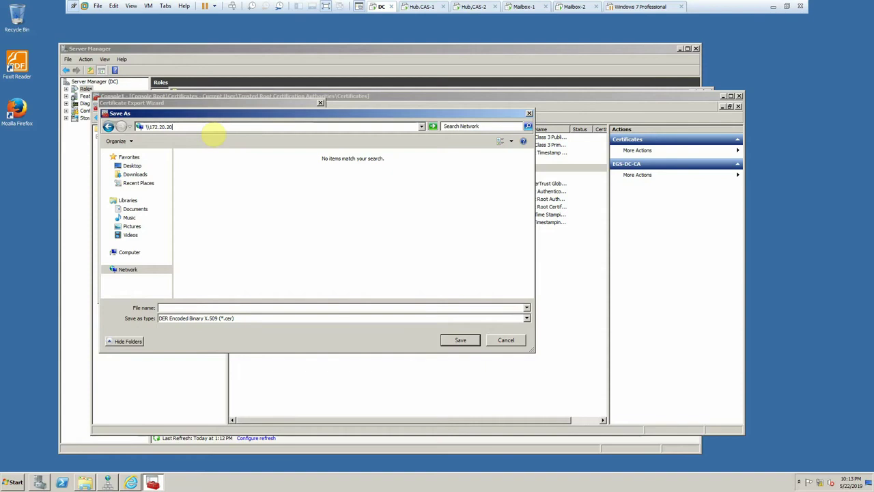
{"action": "key", "text": "Return"}
{"action": "double_click", "coordinate": [209, 160]}
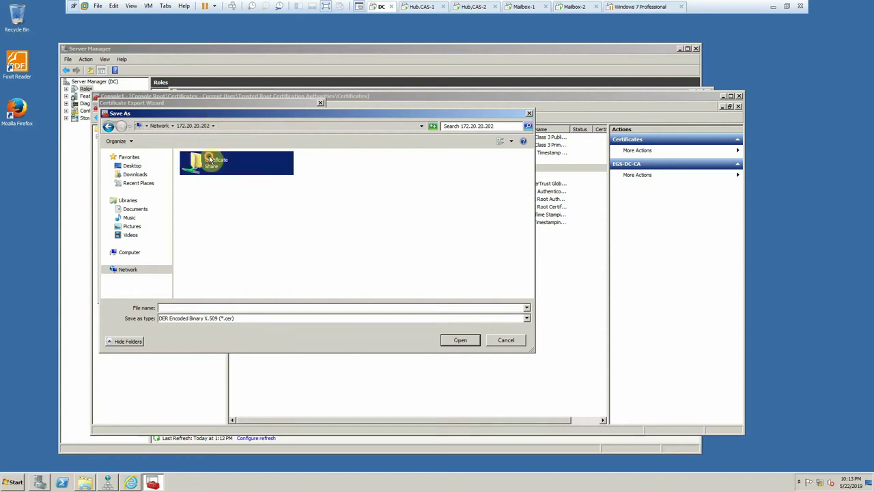
- Save the export as PDC and finish the wizard
{"action": "left_click", "coordinate": [212, 309]}
{"action": "type", "text": "PDC"}
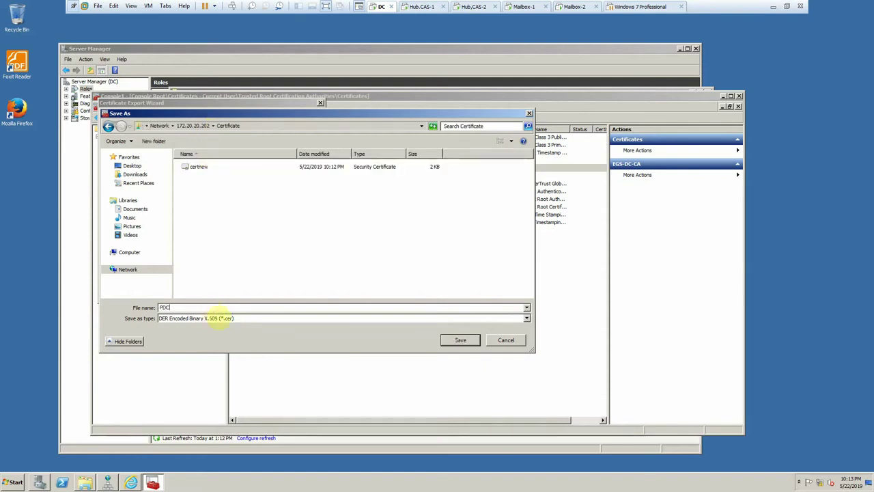
{"action": "left_click", "coordinate": [460, 340]}
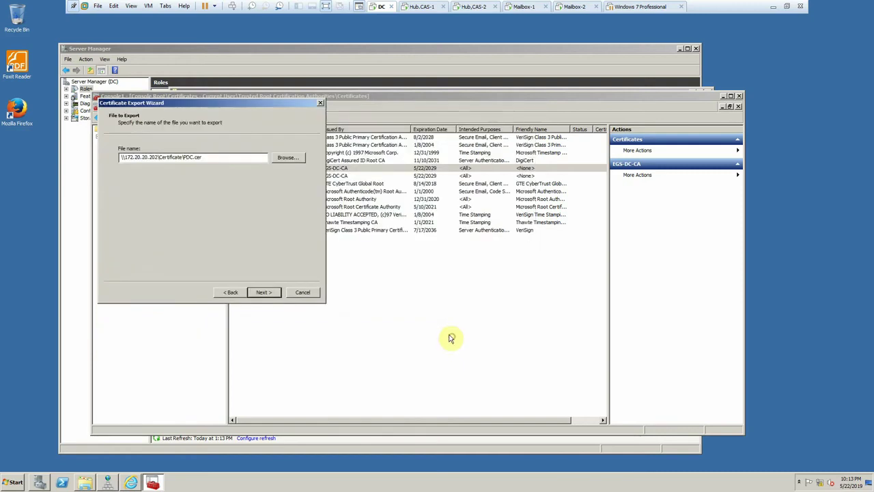
{"action": "left_click", "coordinate": [268, 291]}
{"action": "left_click", "coordinate": [268, 291]}
{"action": "left_click", "coordinate": [454, 266]}
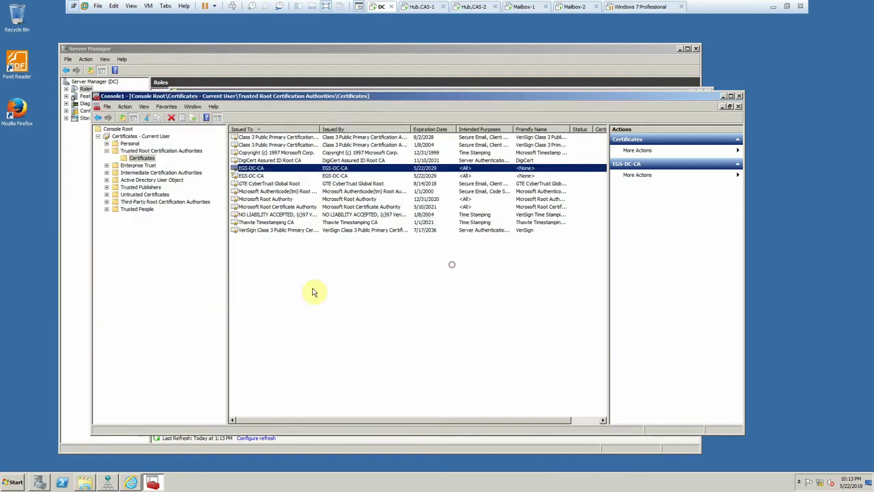
- Start exporting the second EGS-DC-CA certificate without the private key, keeping the default format
{"action": "right_click", "coordinate": [258, 177]}
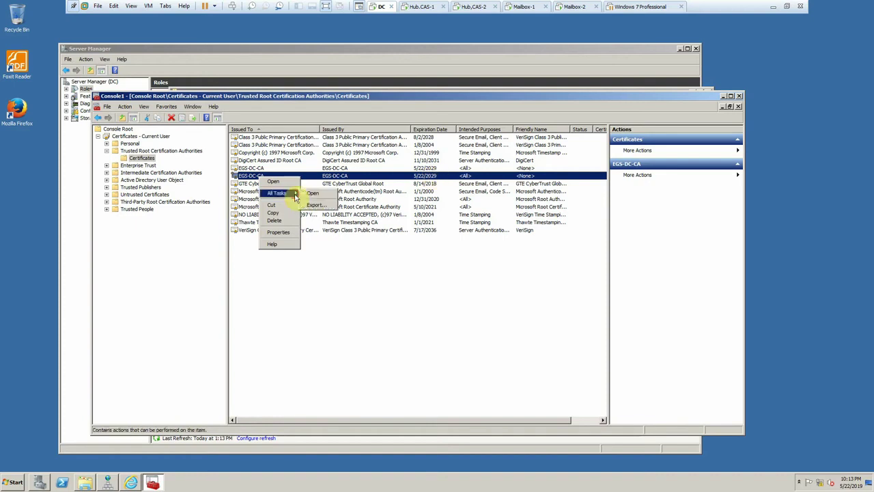
{"action": "left_click", "coordinate": [313, 205]}
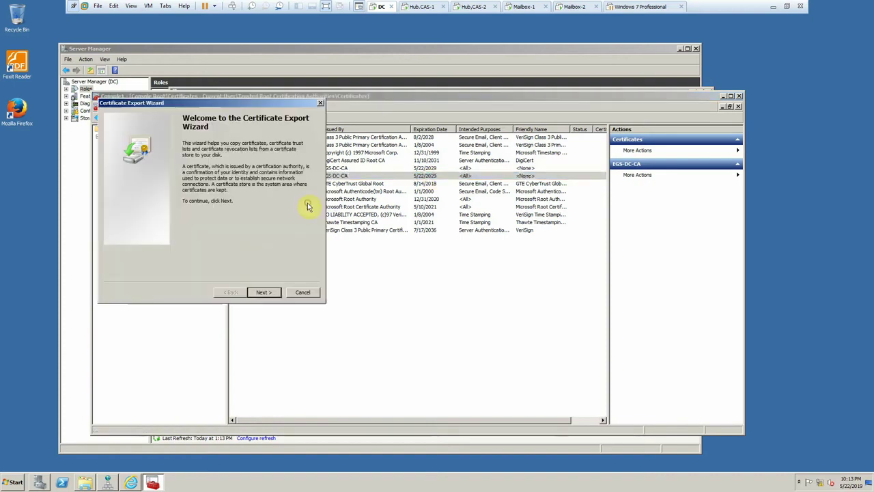
{"action": "left_click", "coordinate": [261, 294]}
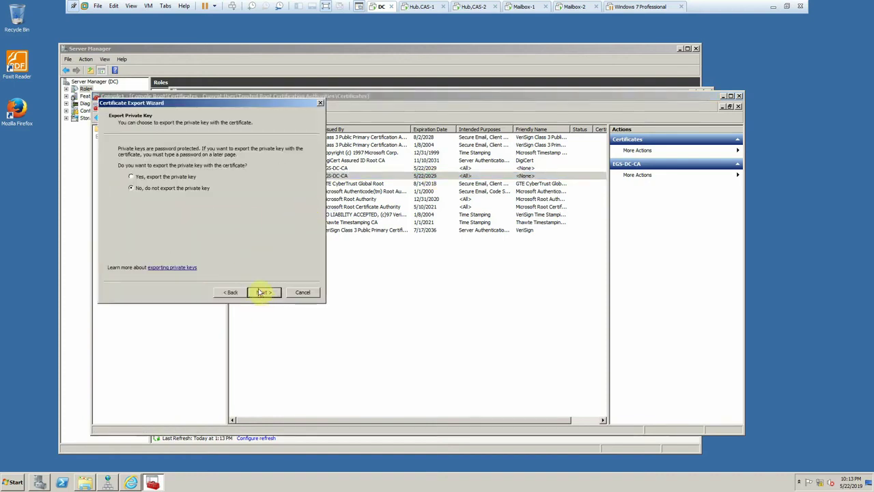
{"action": "left_click", "coordinate": [261, 294]}
{"action": "left_click", "coordinate": [261, 293]}
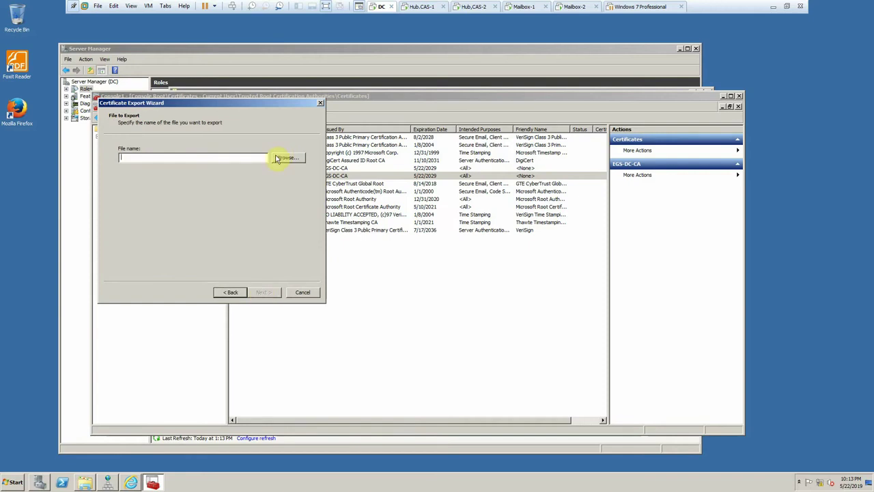
- Name the export file DC in the Certificate share and finish the wizard
{"action": "left_click", "coordinate": [287, 157]}
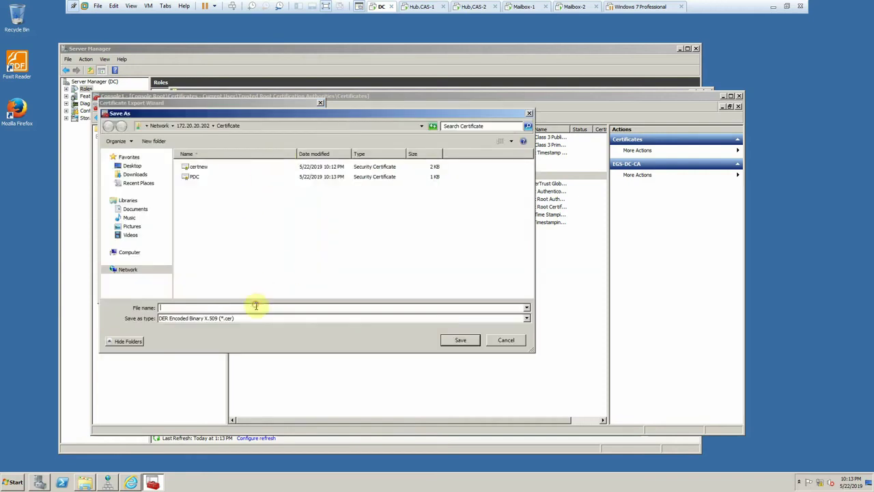
{"action": "type", "text": "DC.cer"}
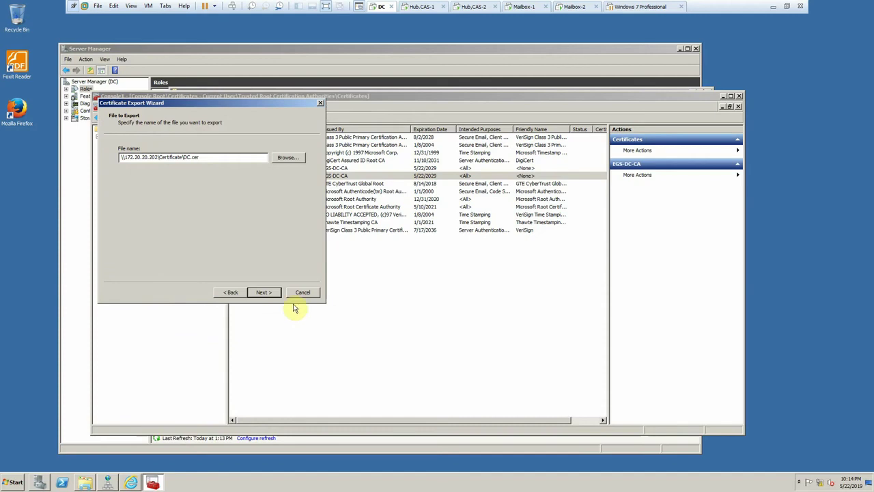
{"action": "left_click", "coordinate": [265, 292]}
{"action": "left_click", "coordinate": [264, 293]}
{"action": "left_click", "coordinate": [458, 264]}
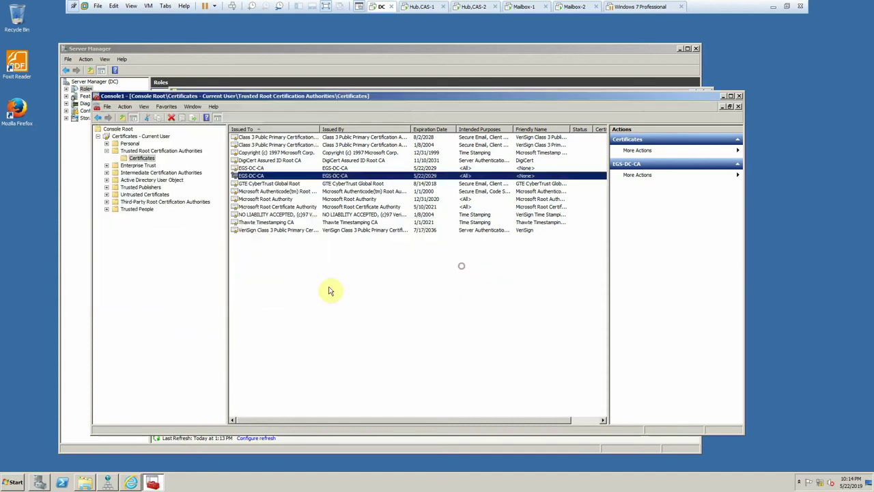
- Start importing into Trusted Root Certification Authorities and choose certnew.cer as the file
{"action": "right_click", "coordinate": [146, 161]}
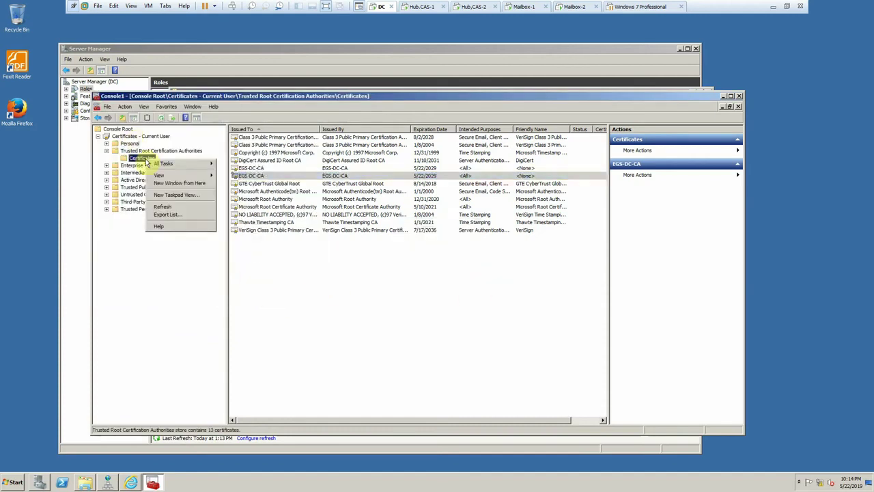
{"action": "mouse_move", "coordinate": [164, 164]}
{"action": "left_click", "coordinate": [241, 165]}
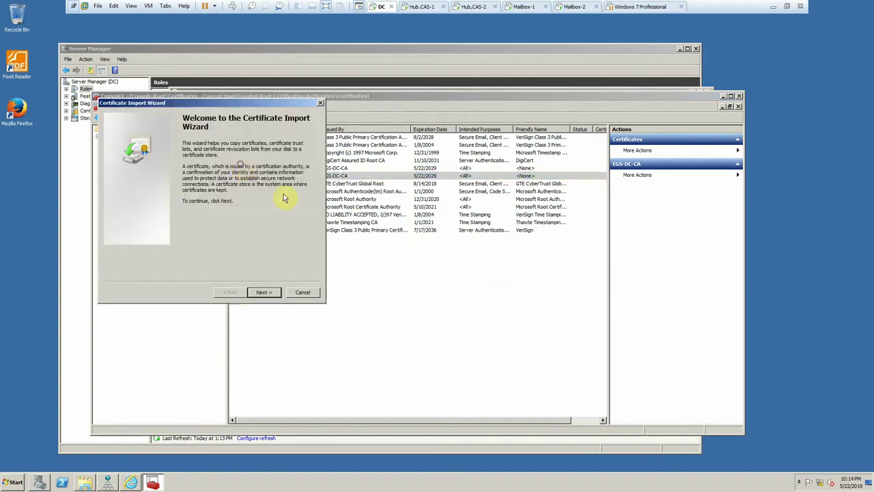
{"action": "left_click", "coordinate": [267, 294]}
{"action": "left_click", "coordinate": [296, 160]}
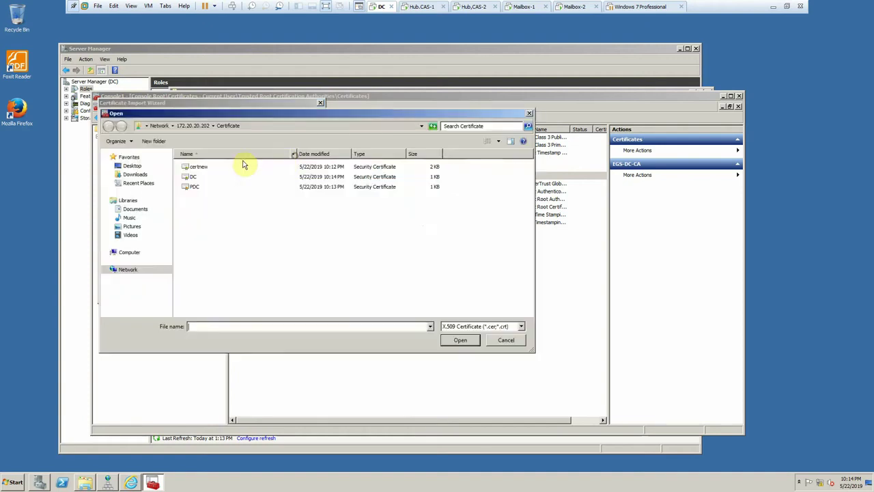
{"action": "left_click", "coordinate": [197, 168]}
{"action": "left_click", "coordinate": [455, 340]}
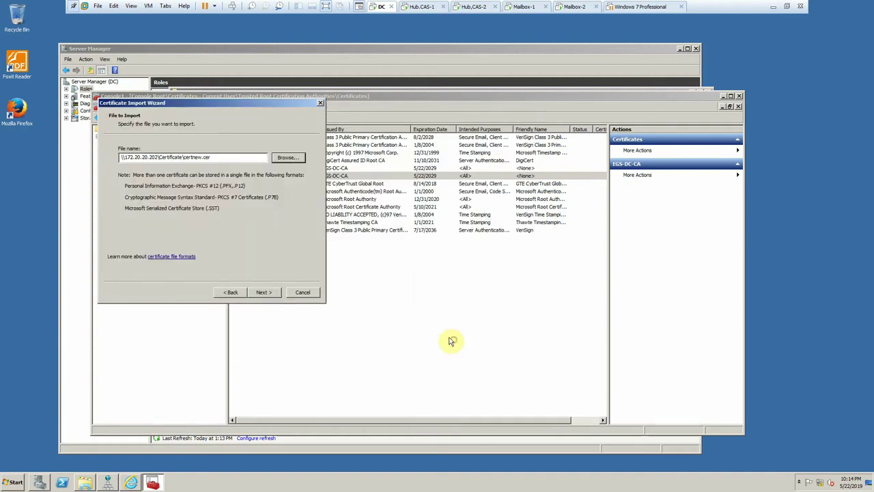
- Finish the import, accept the install warning, confirm EGS.com, then go to Hub.CAS-1's Exchange console
{"action": "left_click", "coordinate": [266, 293]}
{"action": "left_click", "coordinate": [266, 293]}
{"action": "left_click", "coordinate": [267, 293]}
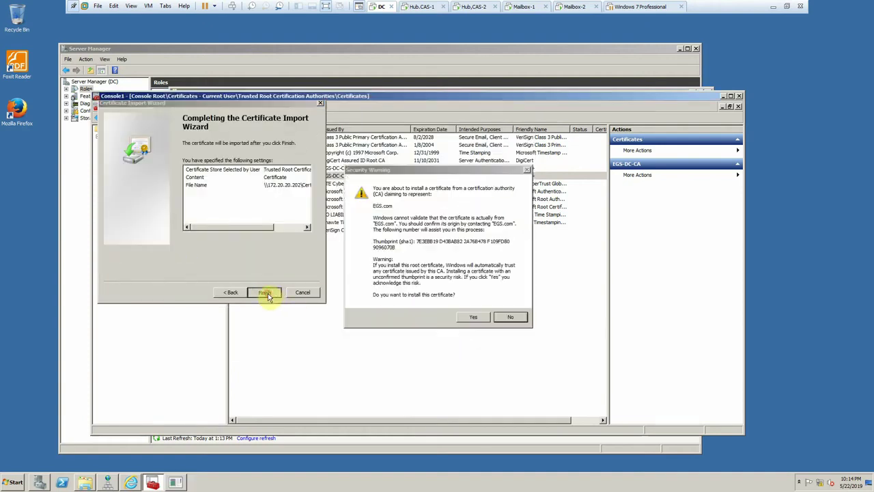
{"action": "left_click", "coordinate": [473, 317]}
{"action": "key", "text": "Return"}
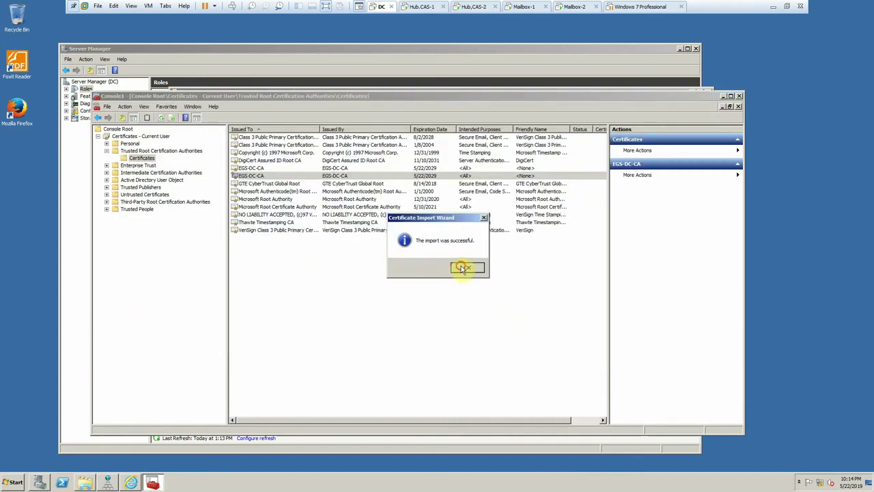
{"action": "left_click", "coordinate": [458, 266]}
{"action": "left_click", "coordinate": [250, 169]}
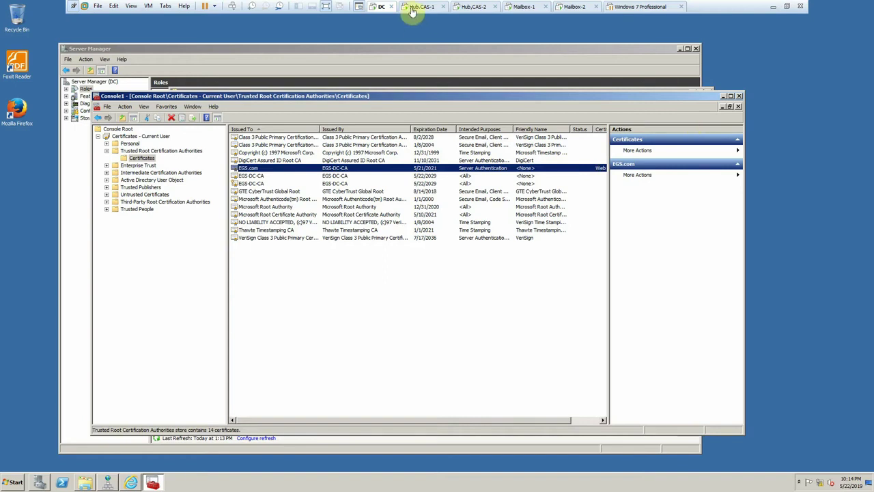
{"action": "left_click", "coordinate": [420, 7]}
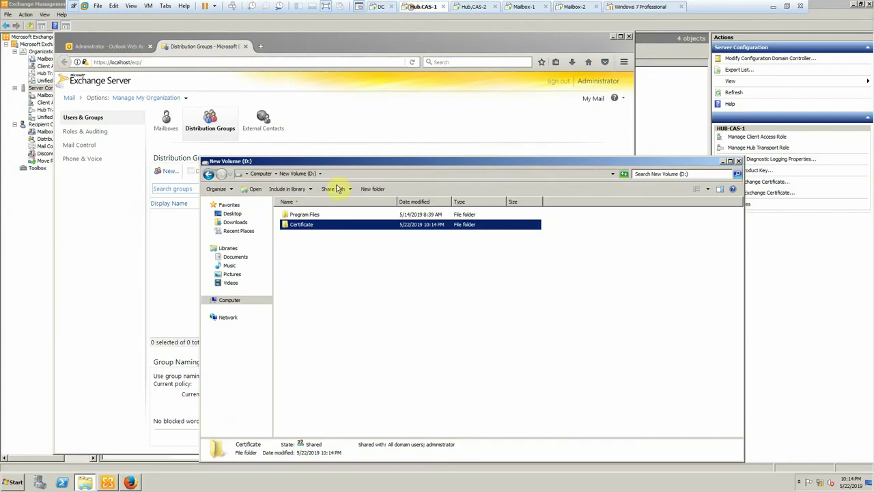
{"action": "left_click", "coordinate": [21, 293]}
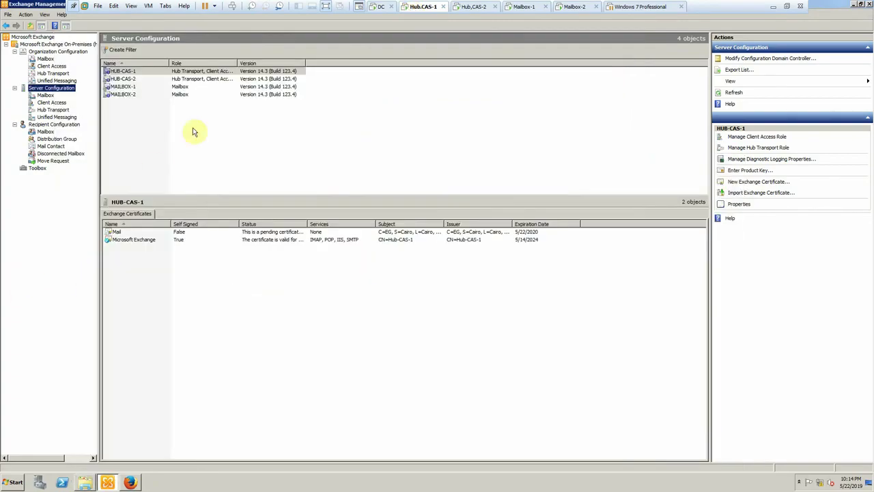
- Select HUB-CAS-1's pending Mail certificate and choose Complete Pending Request
{"action": "left_click", "coordinate": [138, 244]}
{"action": "left_click", "coordinate": [137, 233]}
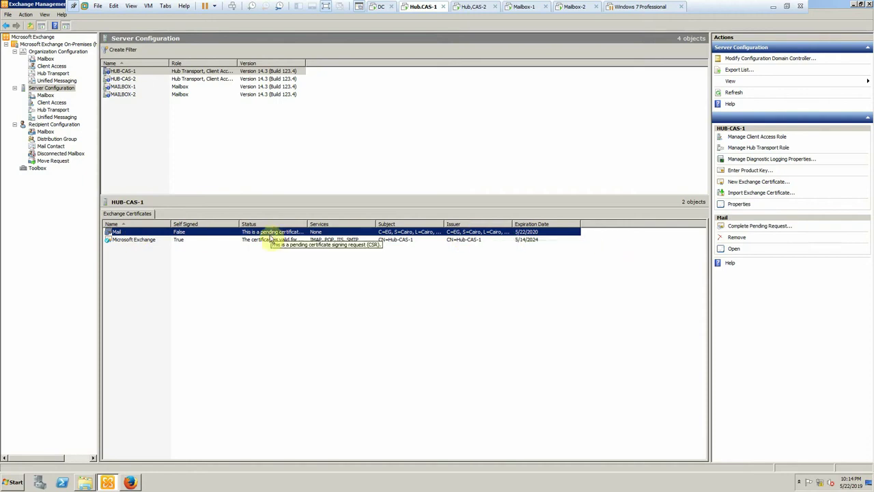
{"action": "left_click", "coordinate": [179, 70]}
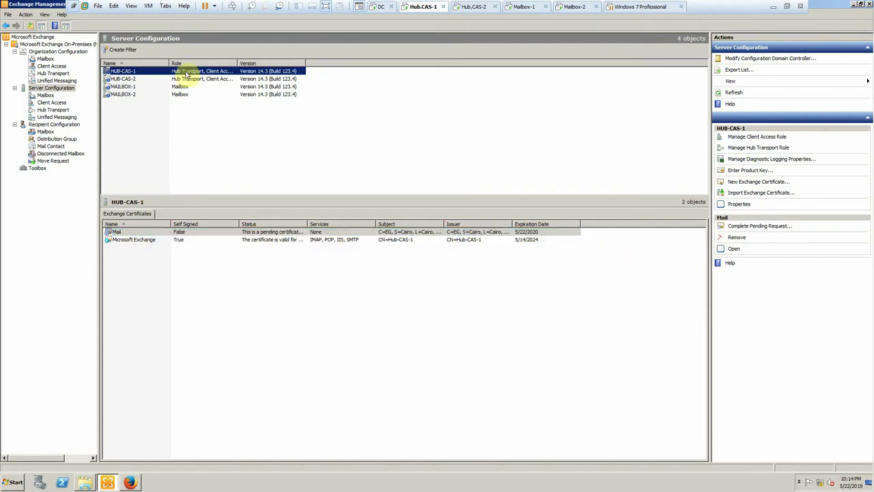
{"action": "left_click", "coordinate": [177, 232]}
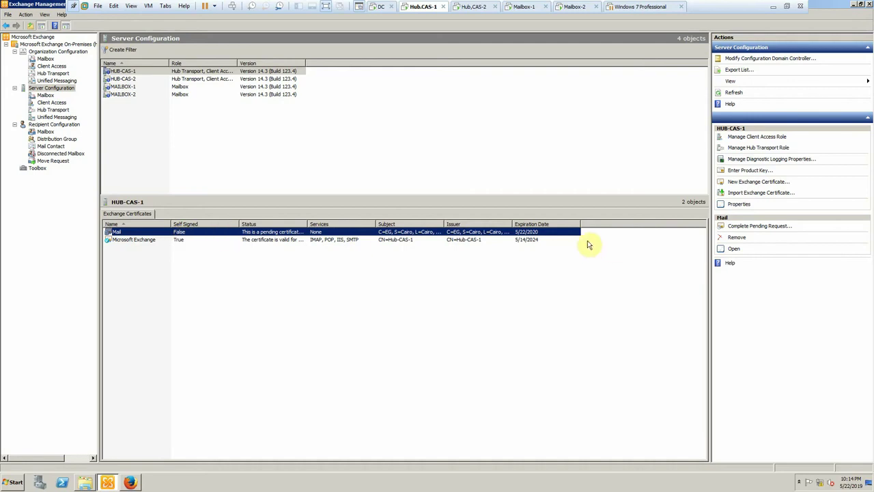
{"action": "right_click", "coordinate": [414, 233]}
{"action": "left_click", "coordinate": [425, 237]}
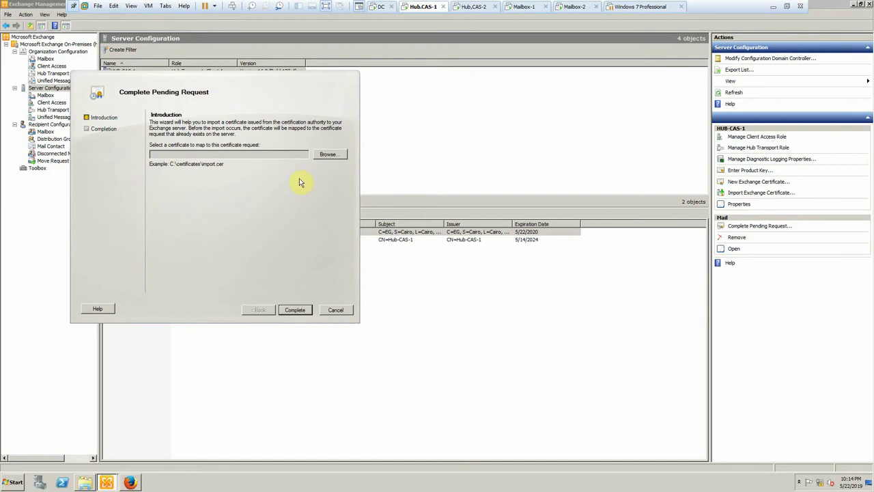
- Complete the request with D:\Certificate\certnew.cer and close the wizard
{"action": "left_click", "coordinate": [321, 156]}
{"action": "double_click", "coordinate": [172, 130]}
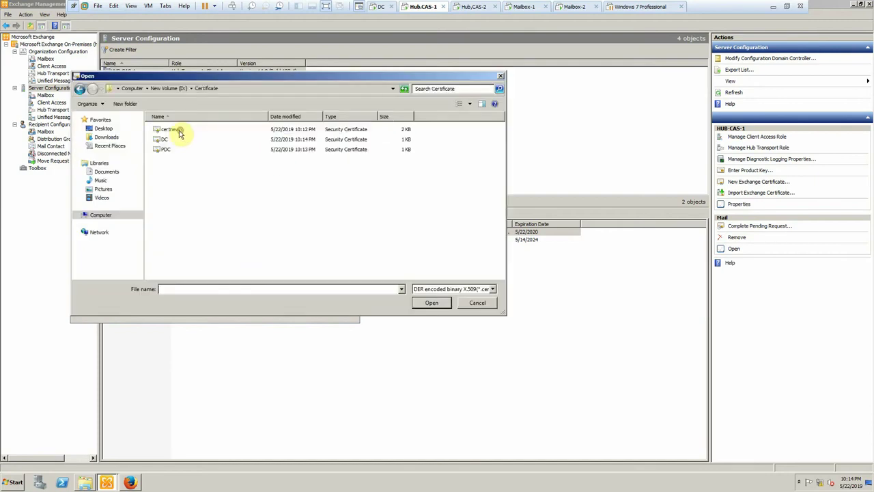
{"action": "left_click", "coordinate": [174, 131]}
{"action": "double_click", "coordinate": [175, 131]}
{"action": "left_click", "coordinate": [295, 311]}
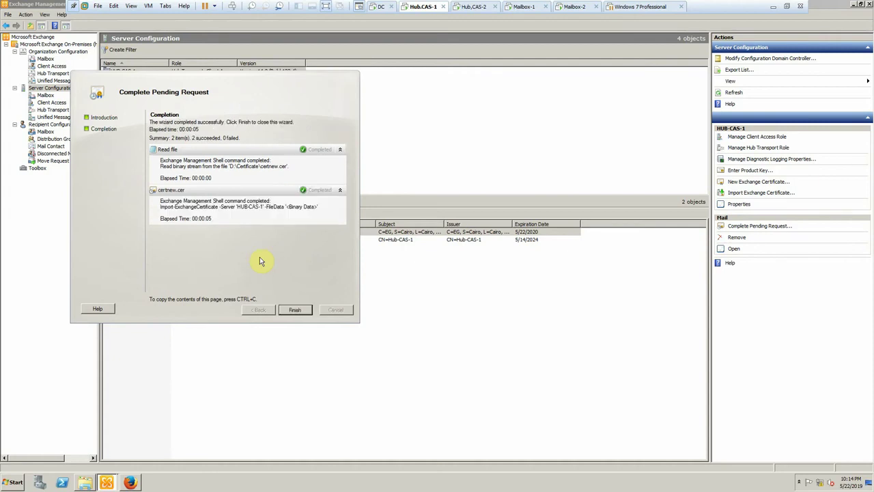
{"action": "left_click", "coordinate": [306, 311]}
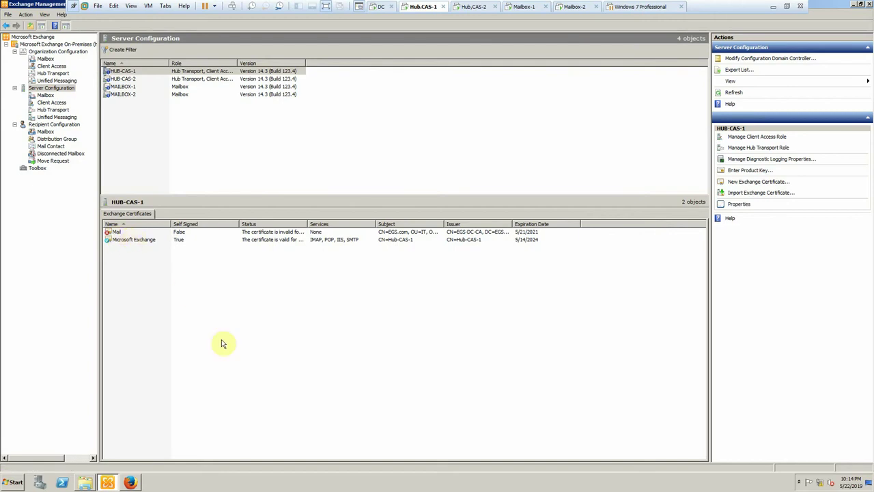
- Close the Computer window and launch an empty mmc console from Run
{"action": "key", "text": "super+e"}
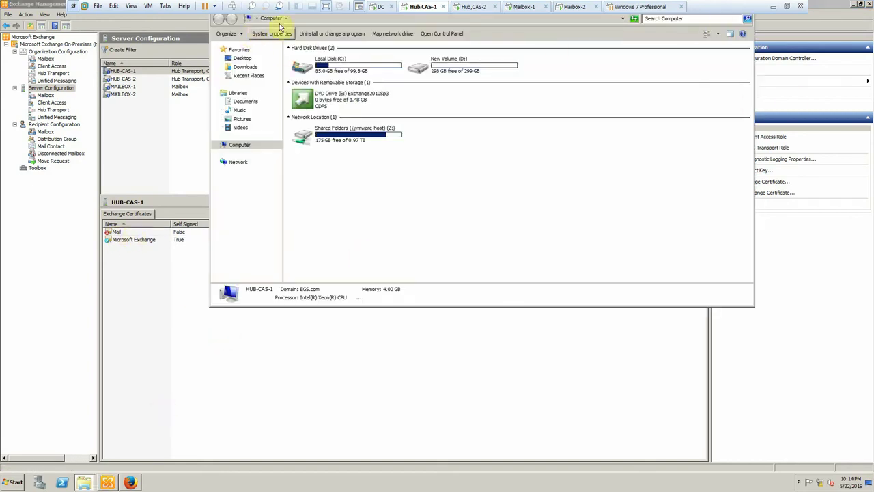
{"action": "left_click", "coordinate": [71, 5]}
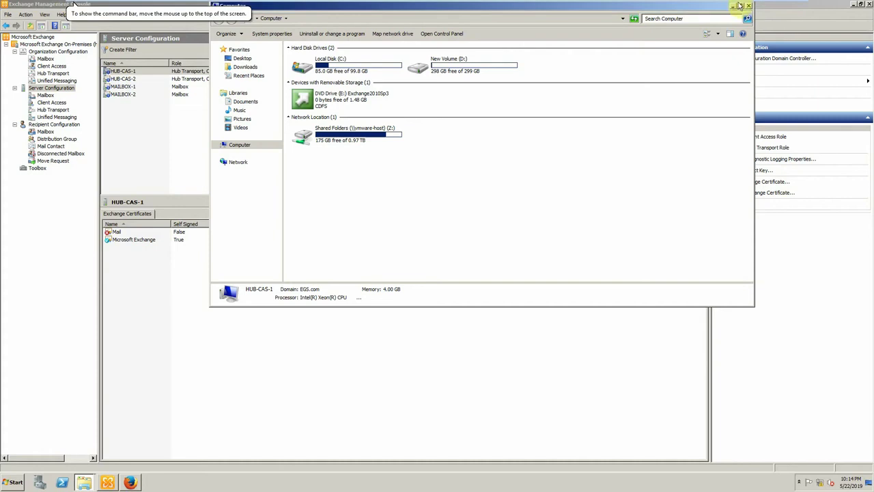
{"action": "left_click", "coordinate": [748, 7]}
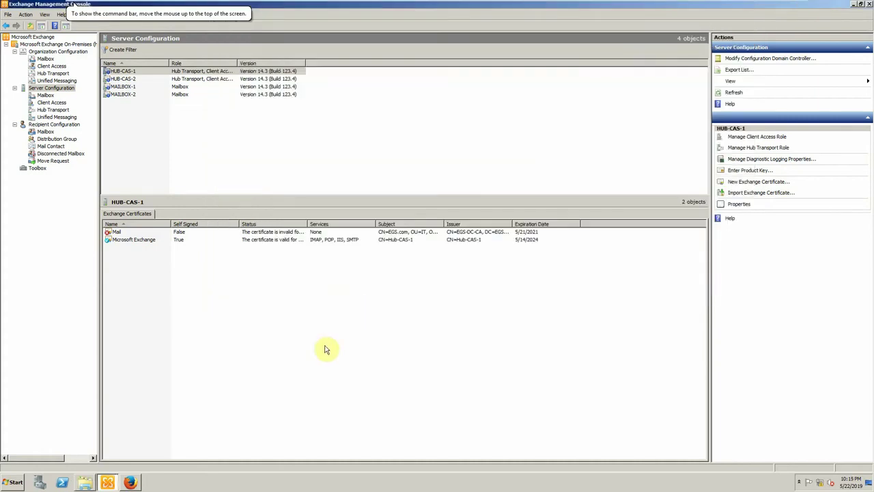
{"action": "key", "text": "super+r"}
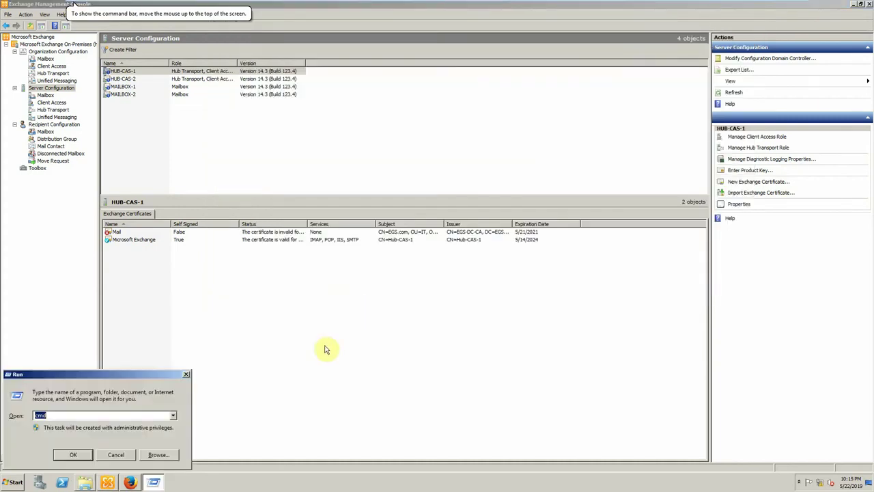
{"action": "key", "text": "Return"}
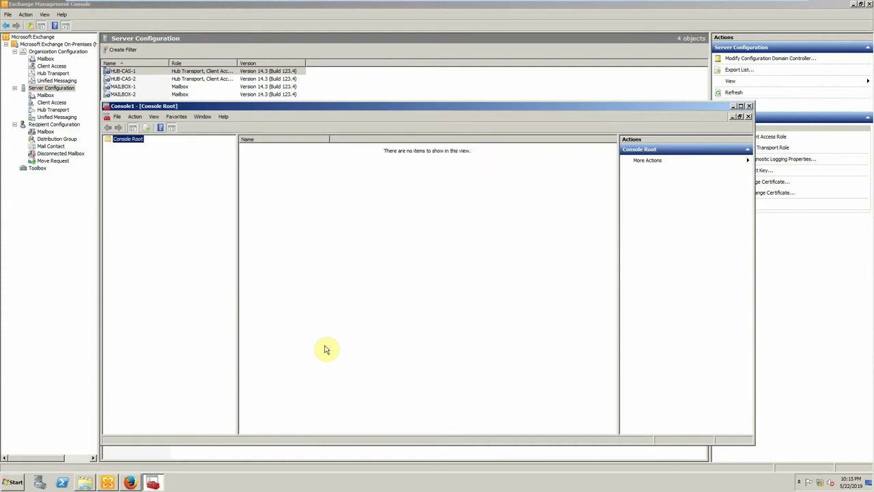
- Add the Certificates snap-in for My user account to the console
{"action": "left_click", "coordinate": [117, 116]}
{"action": "left_click", "coordinate": [134, 161]}
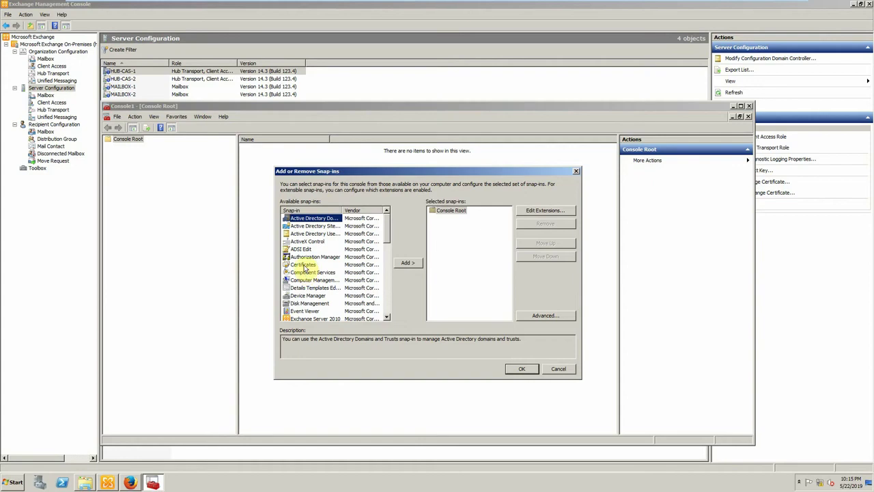
{"action": "left_click", "coordinate": [303, 264]}
{"action": "left_click", "coordinate": [410, 264]}
{"action": "left_click", "coordinate": [456, 335]}
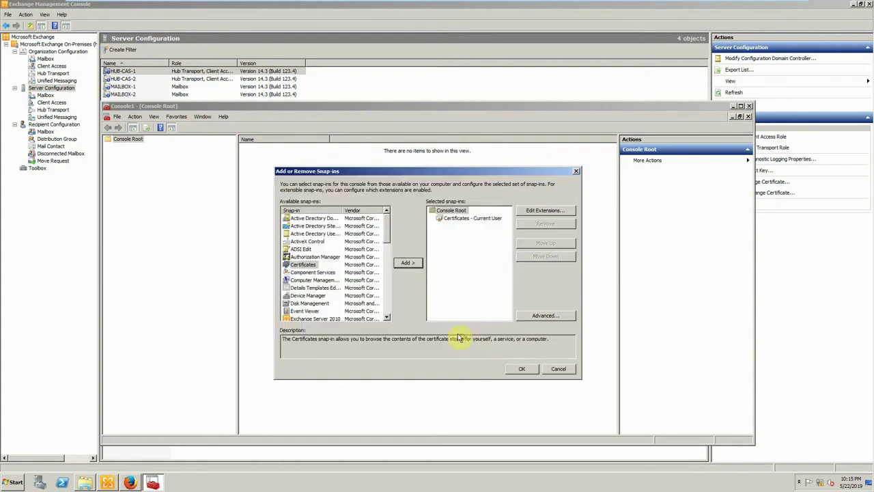
{"action": "left_click", "coordinate": [522, 369]}
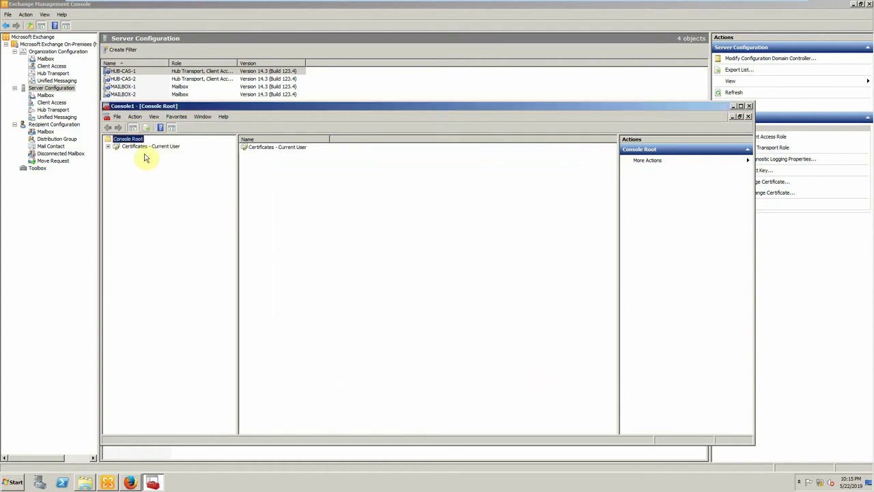
- Expand the current user's certificate stores down to Trusted Root Certification Authorities > Certificates
{"action": "left_click", "coordinate": [123, 146]}
{"action": "left_click", "coordinate": [108, 147]}
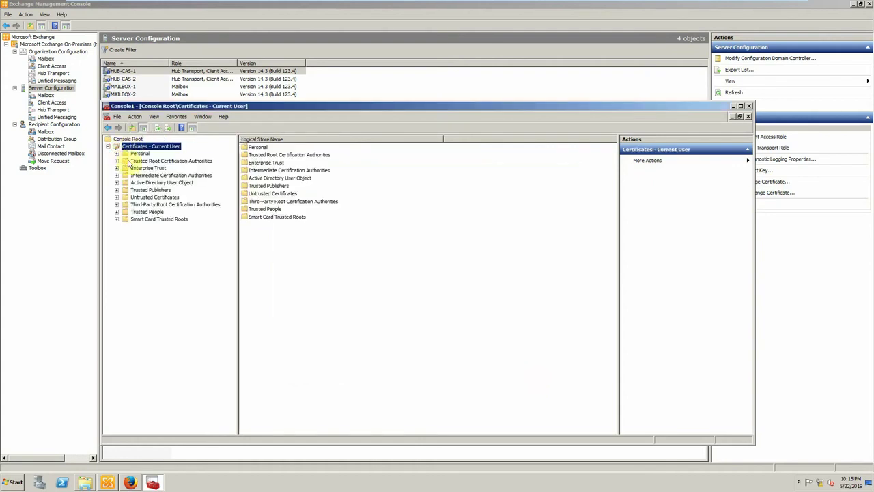
{"action": "left_click", "coordinate": [128, 163]}
{"action": "left_click", "coordinate": [116, 160]}
{"action": "left_click", "coordinate": [151, 168]}
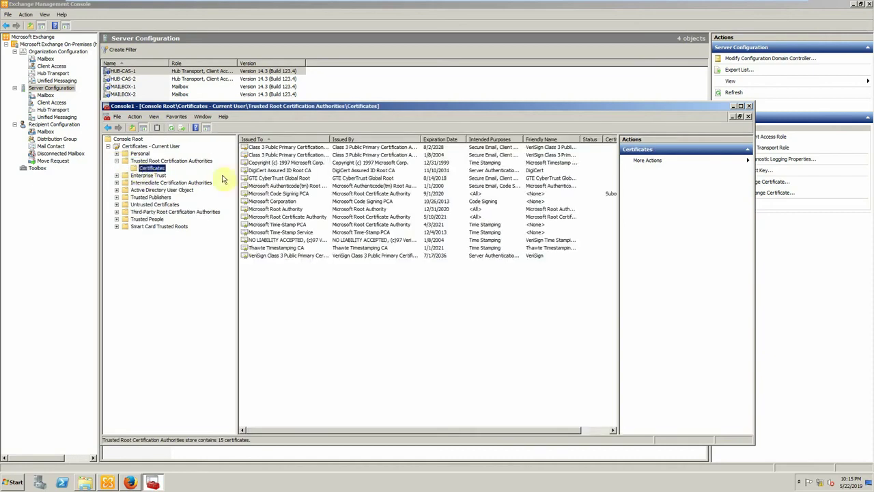
- Start a certificate import into Trusted Root and select D:\Certificate\DC.cer
{"action": "right_click", "coordinate": [150, 169]}
{"action": "mouse_move", "coordinate": [164, 171]}
{"action": "left_click", "coordinate": [222, 175]}
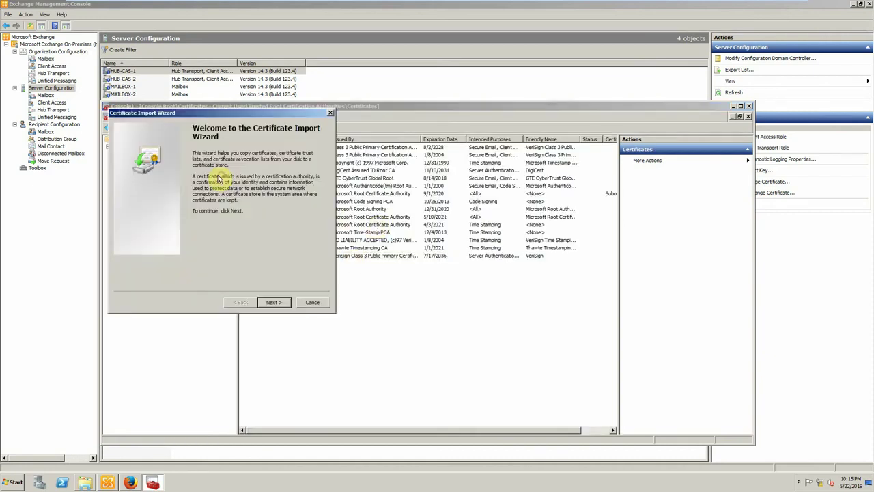
{"action": "left_click", "coordinate": [273, 301]}
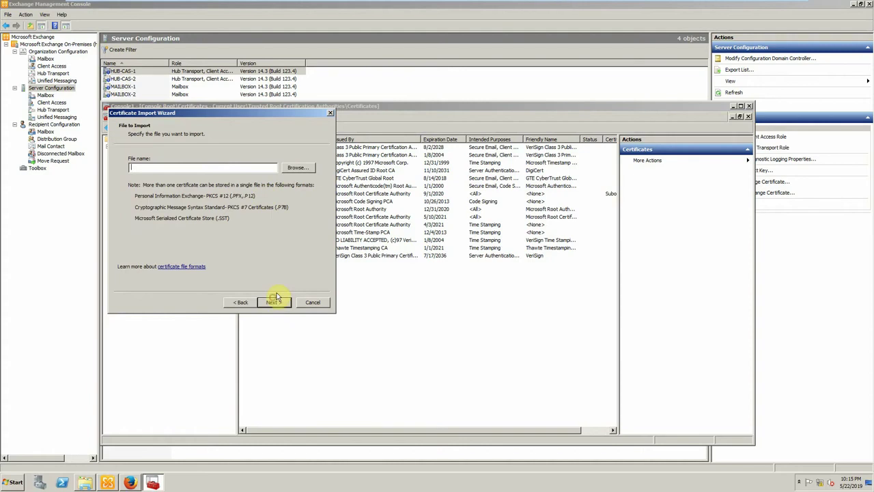
{"action": "left_click", "coordinate": [295, 169]}
{"action": "left_click", "coordinate": [207, 177]}
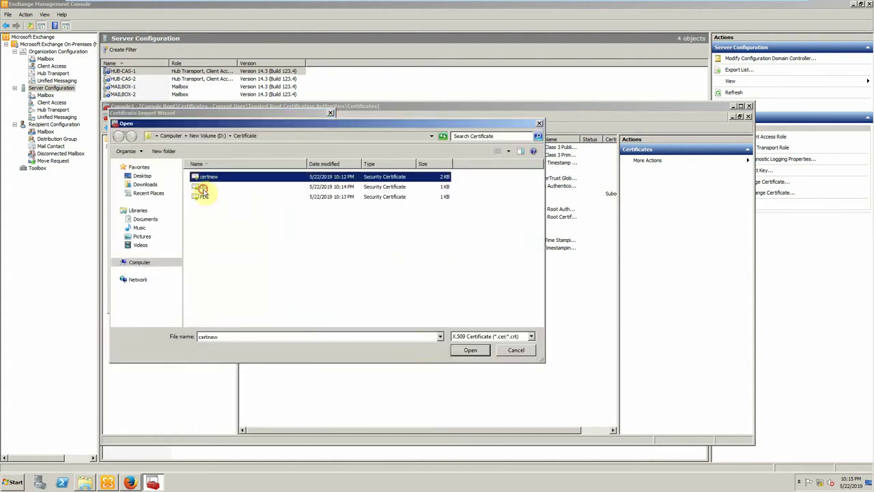
{"action": "left_click", "coordinate": [202, 193]}
{"action": "left_click", "coordinate": [468, 349]}
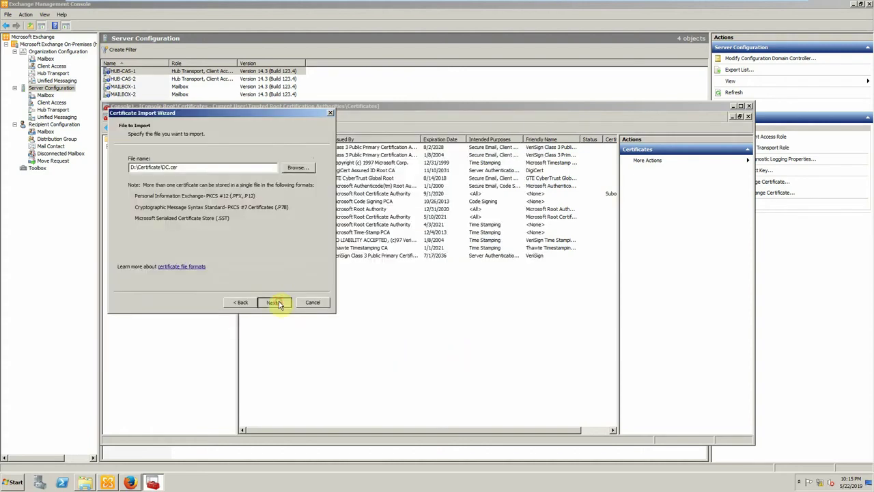
- Complete the DC.cer import so EGS-DC-CA appears in the trusted root certificates list
{"action": "left_click", "coordinate": [276, 302]}
{"action": "left_click", "coordinate": [276, 303]}
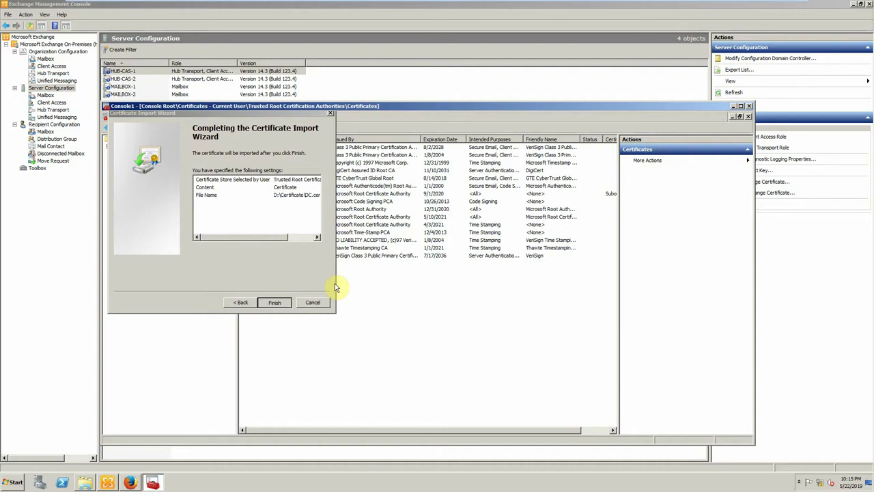
{"action": "left_click", "coordinate": [471, 317]}
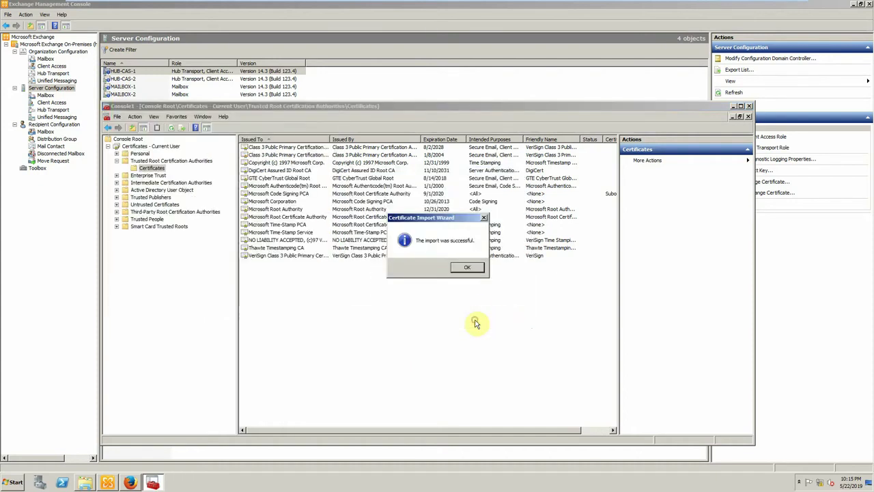
{"action": "left_click", "coordinate": [463, 269]}
{"action": "left_click", "coordinate": [152, 170]}
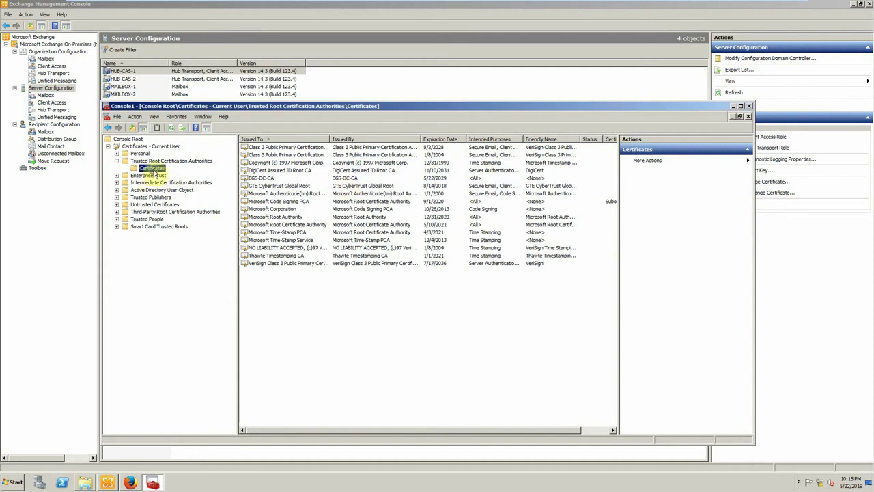
- Import D:\Certificate\PDC.cer into Trusted Root Certification Authorities
{"action": "right_click", "coordinate": [153, 171]}
{"action": "mouse_move", "coordinate": [171, 170]}
{"action": "left_click", "coordinate": [239, 175]}
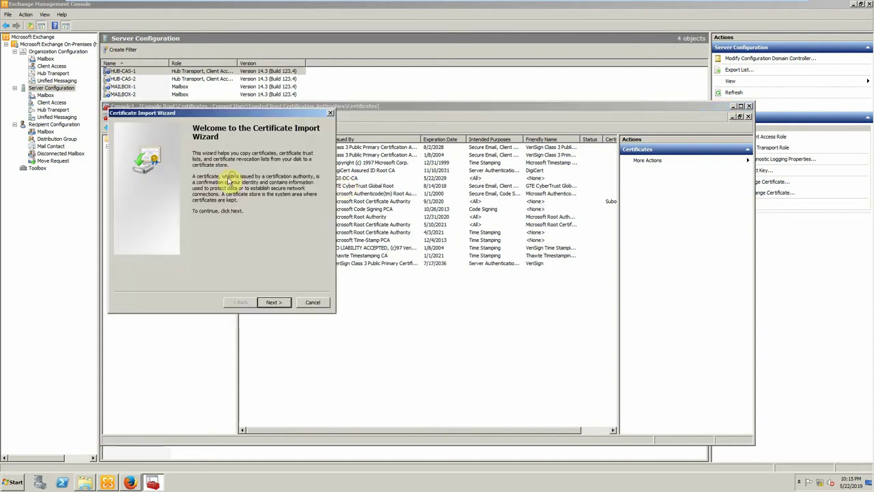
{"action": "left_click", "coordinate": [272, 303]}
{"action": "left_click", "coordinate": [297, 167]}
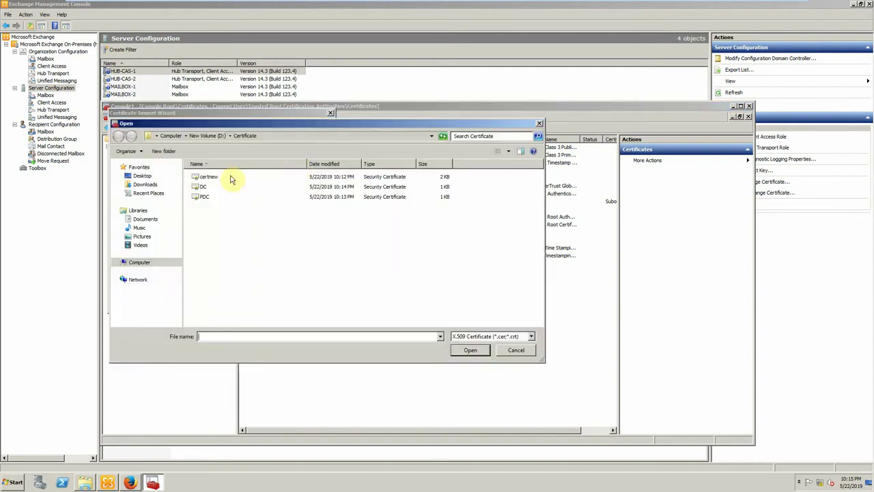
{"action": "double_click", "coordinate": [205, 196]}
{"action": "left_click", "coordinate": [277, 301]}
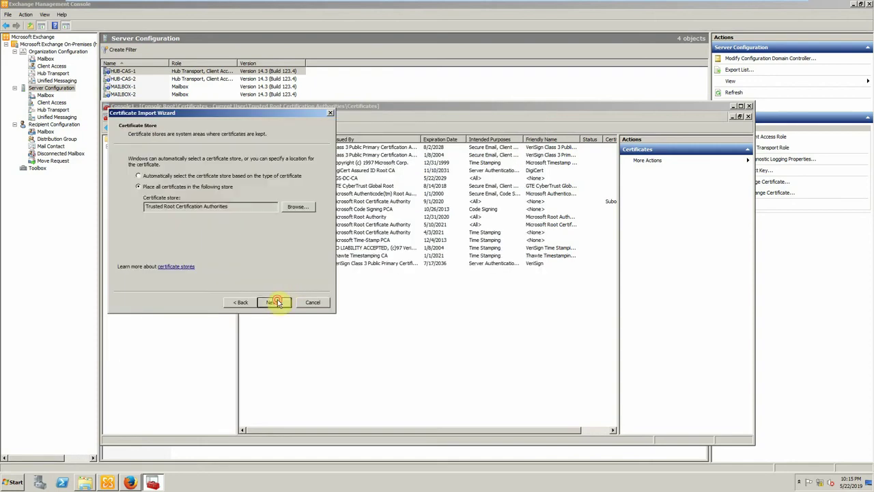
{"action": "left_click", "coordinate": [280, 301]}
{"action": "left_click", "coordinate": [280, 301]}
{"action": "left_click", "coordinate": [467, 268]}
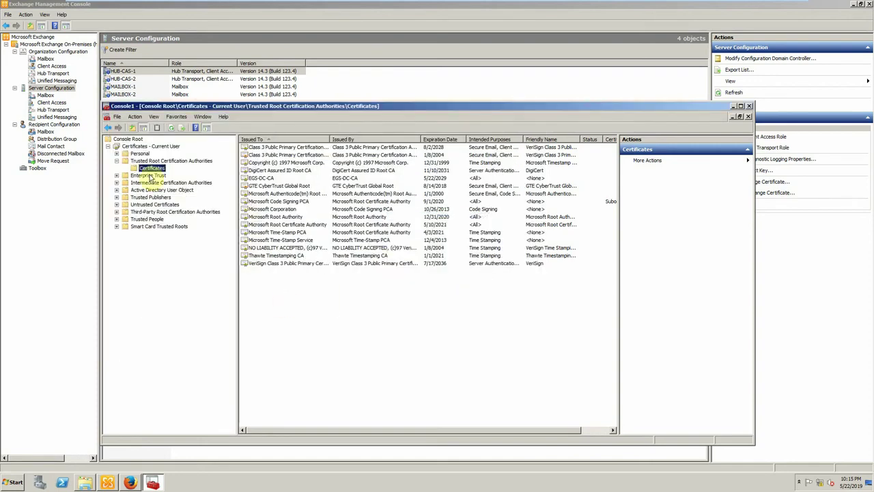
- Import certnew.cer into Trusted Root, accepting the security warning to trust the EGS.com CA
{"action": "right_click", "coordinate": [146, 170]}
{"action": "mouse_move", "coordinate": [177, 169]}
{"action": "left_click", "coordinate": [232, 171]}
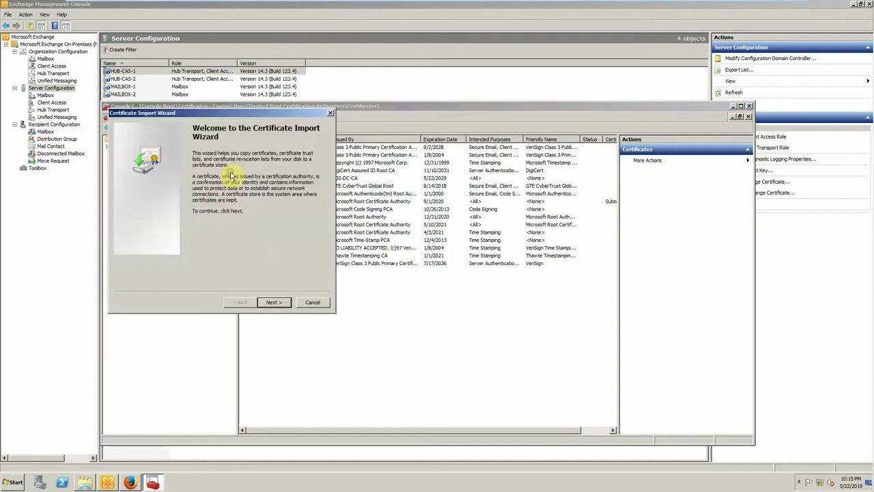
{"action": "left_click", "coordinate": [269, 301]}
{"action": "left_click", "coordinate": [298, 167]}
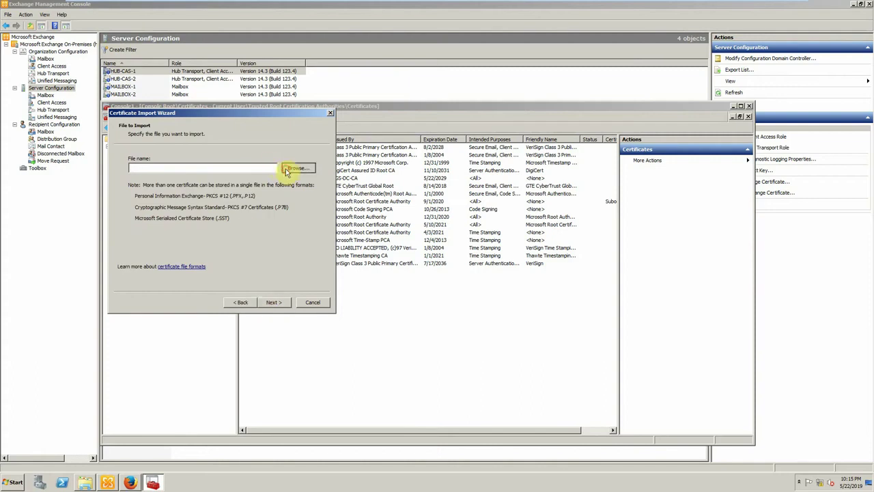
{"action": "double_click", "coordinate": [207, 179]}
{"action": "left_click", "coordinate": [273, 303]}
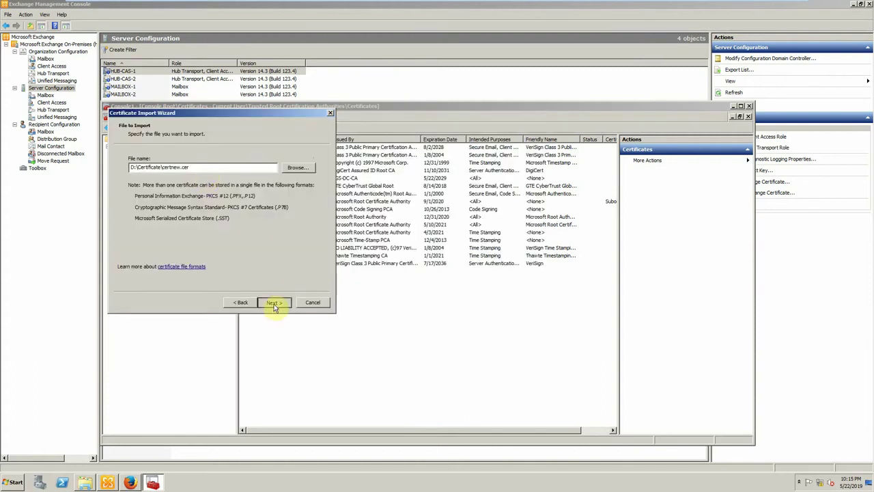
{"action": "left_click", "coordinate": [273, 303]}
{"action": "left_click", "coordinate": [274, 302]}
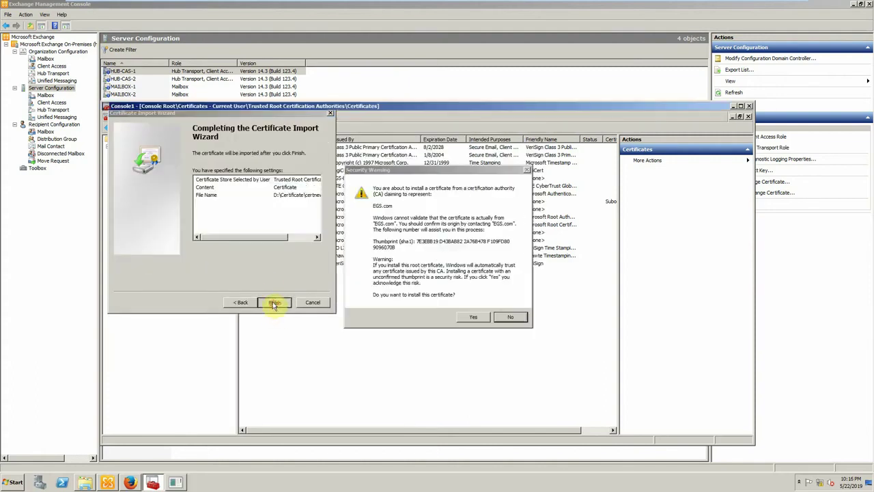
{"action": "left_click", "coordinate": [477, 318]}
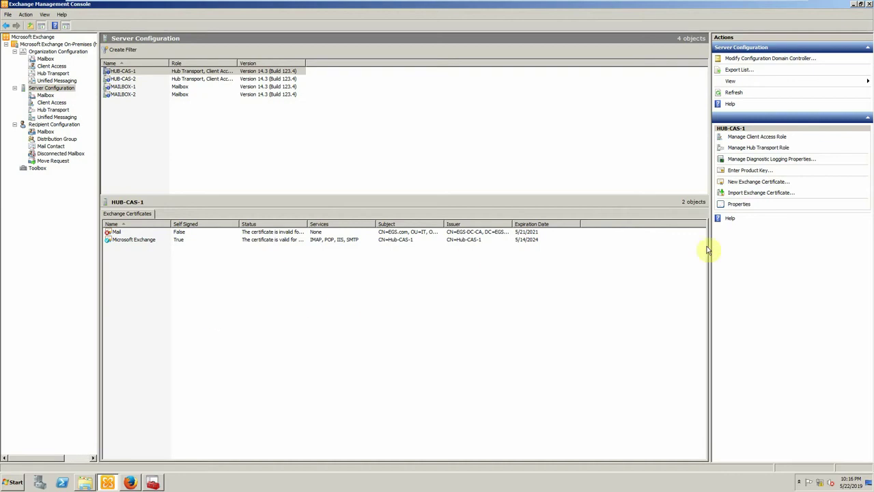
{"action": "left_click", "coordinate": [733, 94]}
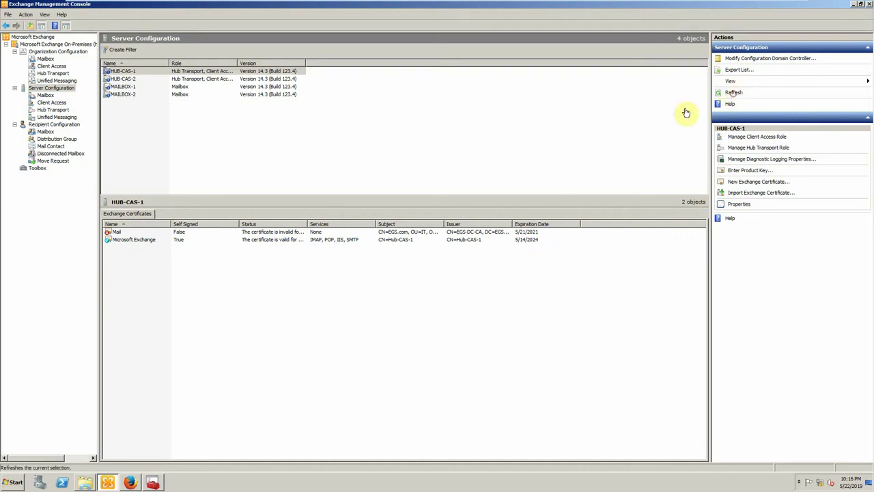
{"action": "left_click", "coordinate": [189, 232]}
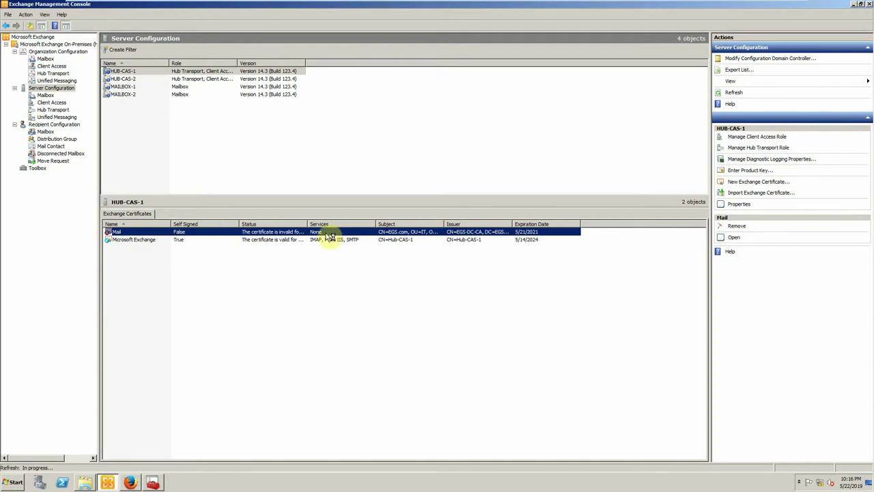
{"action": "left_click", "coordinate": [733, 92]}
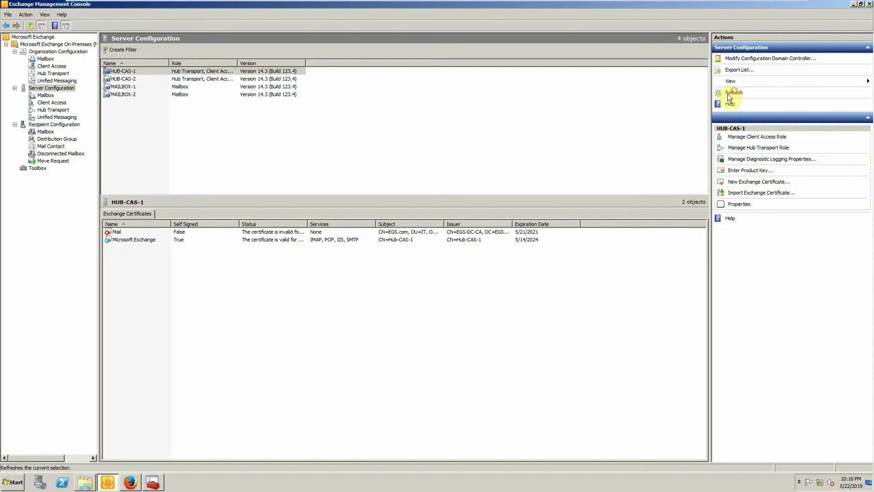
- Shut down HUB-CAS-1 with the reason Hardware: Maintenance (Planned)
{"action": "left_click", "coordinate": [15, 482]}
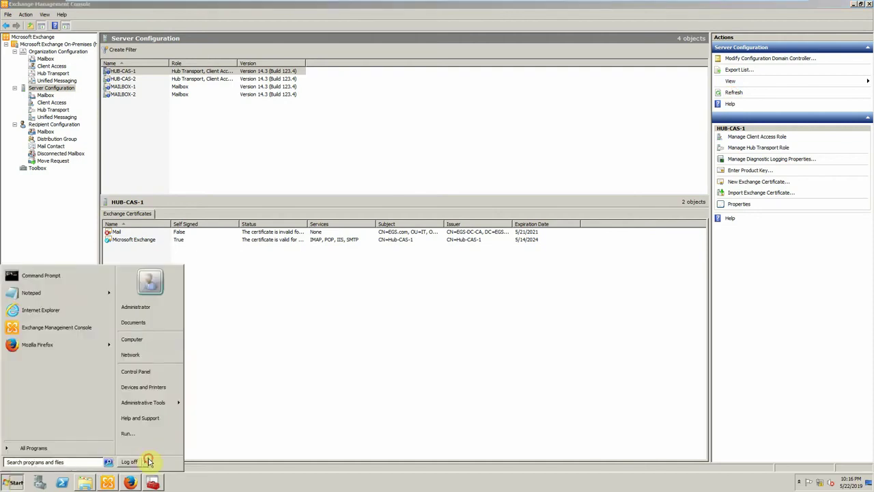
{"action": "left_click", "coordinate": [159, 452]}
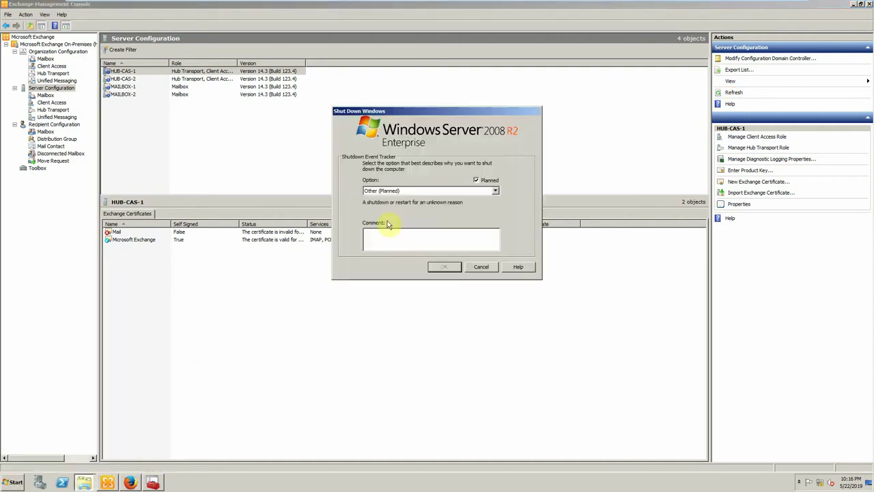
{"action": "left_click", "coordinate": [391, 195]}
{"action": "left_click", "coordinate": [386, 201]}
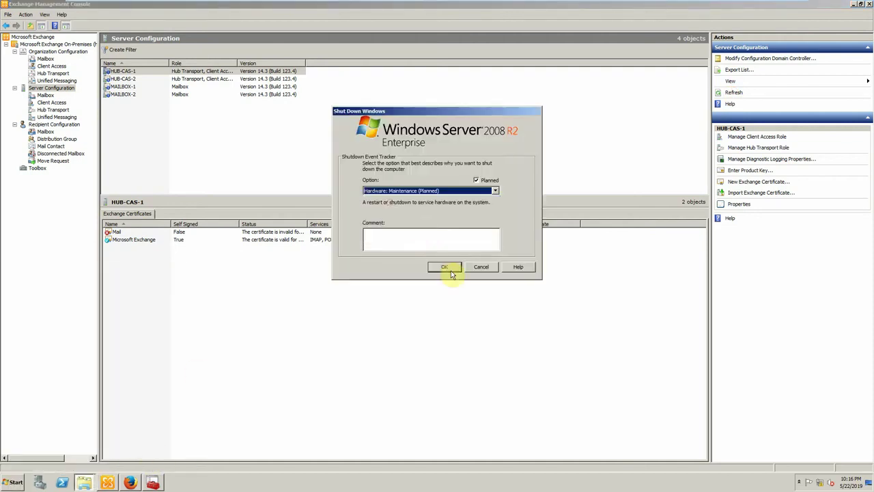
{"action": "left_click", "coordinate": [447, 268]}
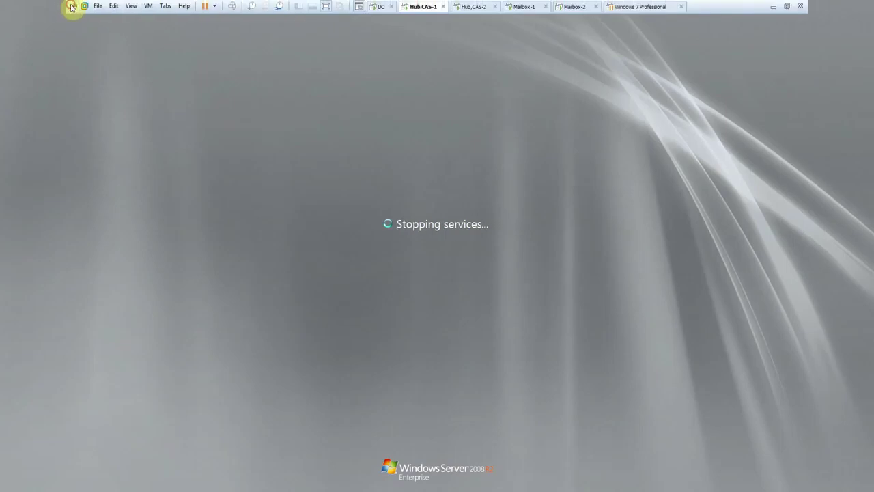
{"action": "left_click", "coordinate": [71, 7]}
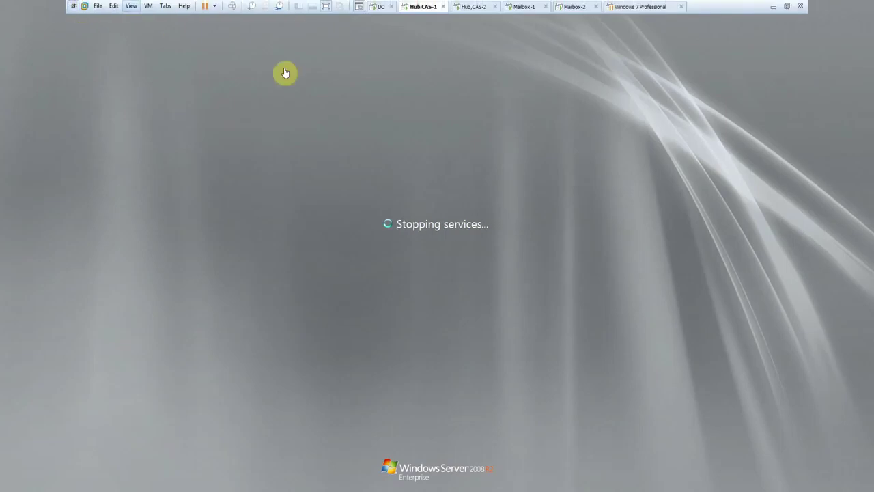
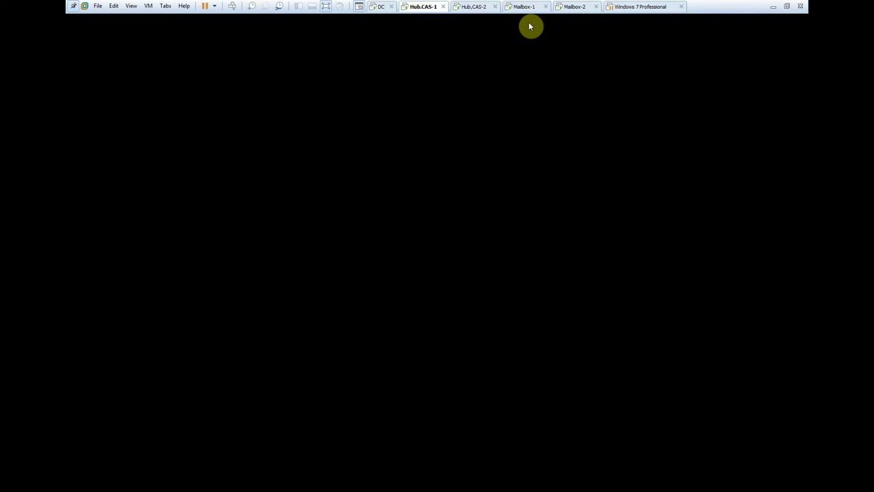
- Shut down the Hub,CAS-2 server with the reason Hardware: Maintenance (Planned)
{"action": "left_click", "coordinate": [465, 9]}
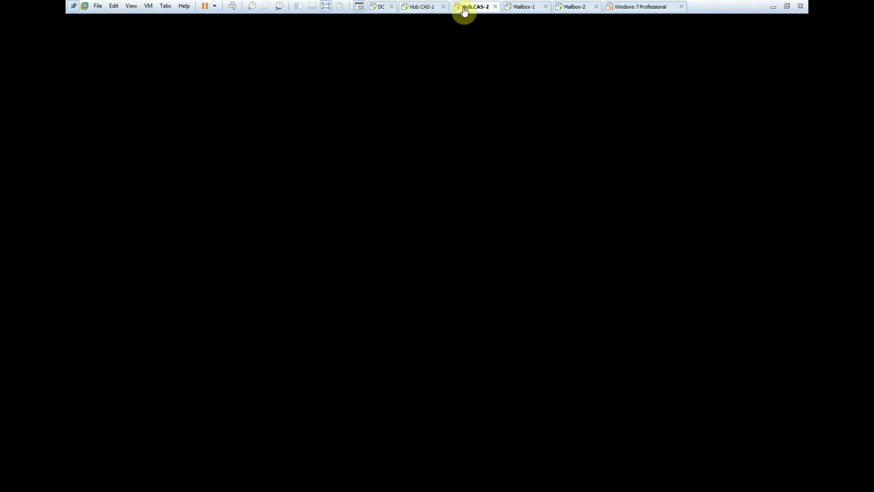
{"action": "left_click", "coordinate": [415, 8]}
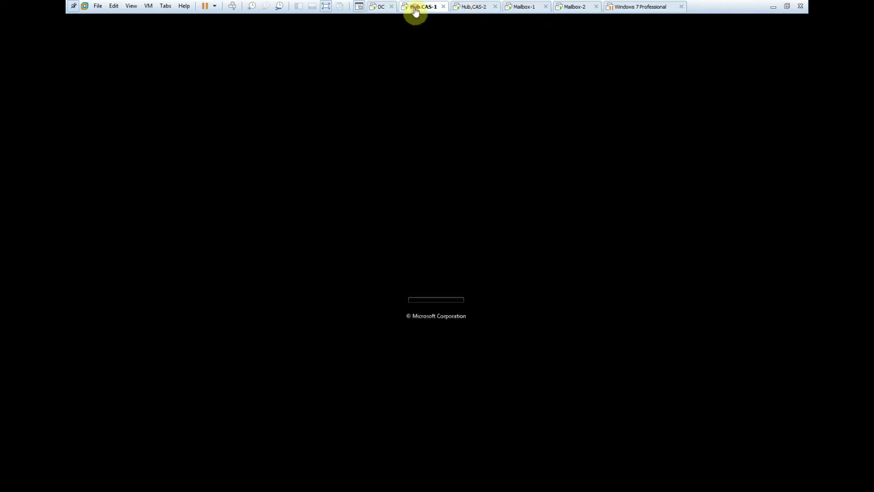
{"action": "left_click", "coordinate": [470, 10]}
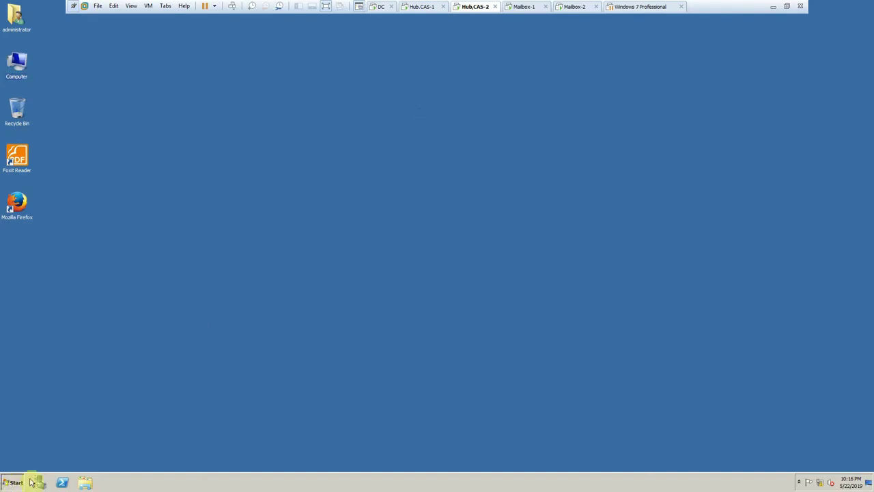
{"action": "left_click", "coordinate": [12, 483]}
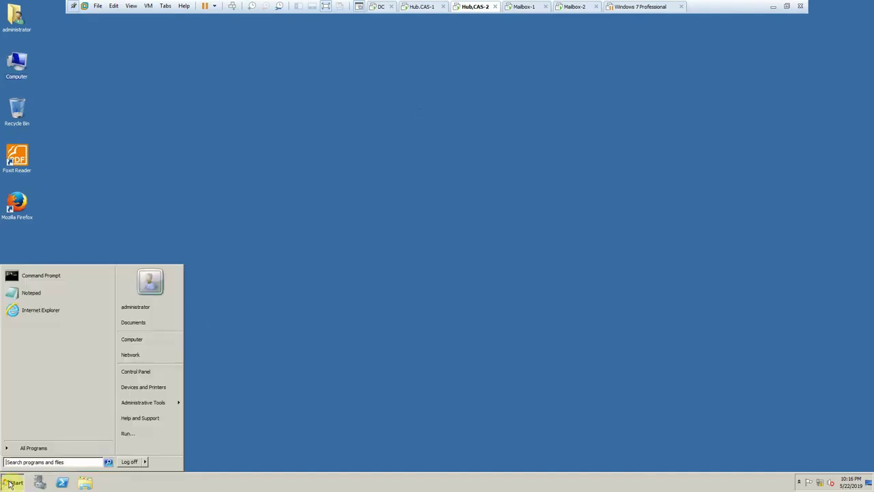
{"action": "left_click", "coordinate": [145, 463]}
{"action": "left_click", "coordinate": [167, 412]}
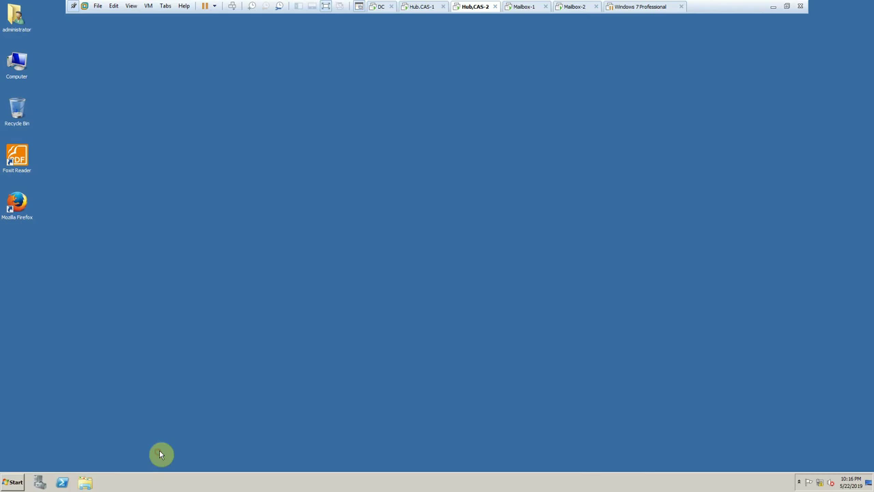
{"action": "left_click", "coordinate": [404, 191]}
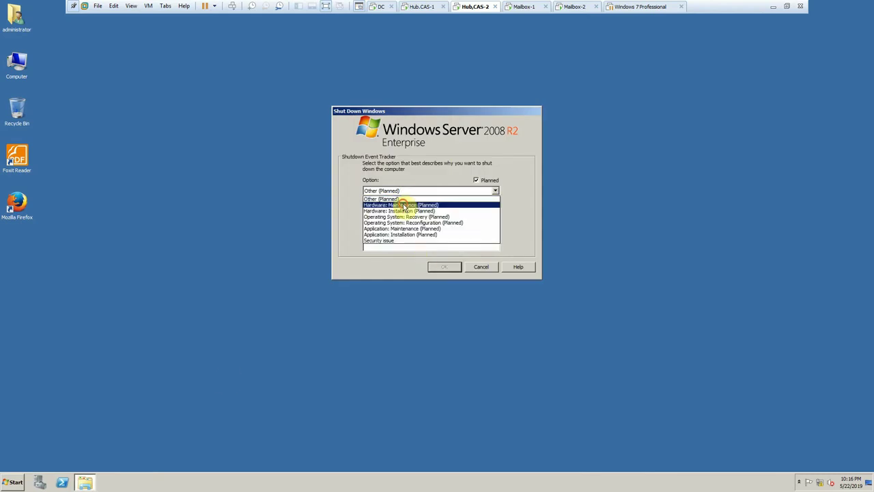
{"action": "left_click", "coordinate": [403, 204]}
{"action": "left_click", "coordinate": [438, 268]}
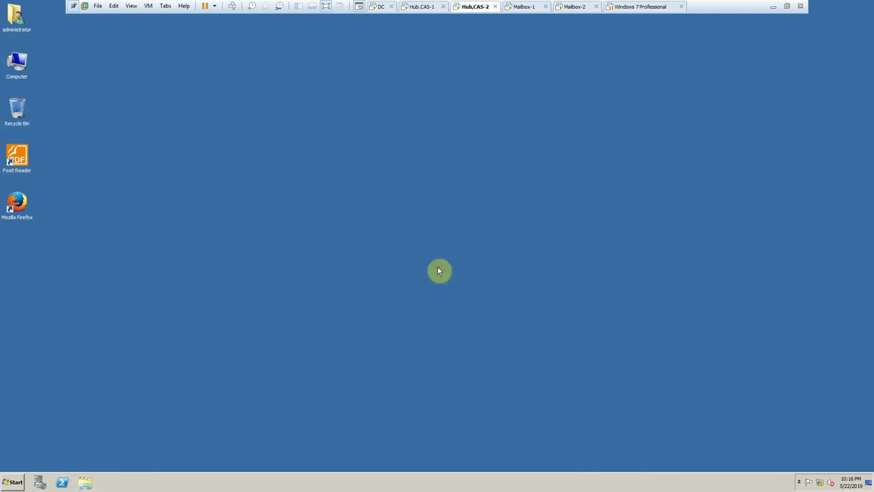
- Restart Mailbox-1 for Hardware: Maintenance (Planned), then move on to the Mailbox-2 console
{"action": "left_click", "coordinate": [523, 6]}
{"action": "left_click", "coordinate": [16, 482]}
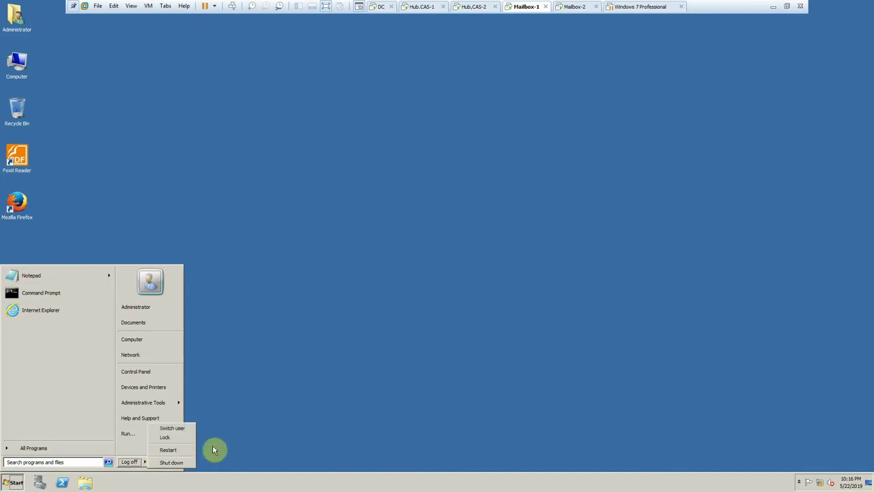
{"action": "left_click", "coordinate": [179, 451]}
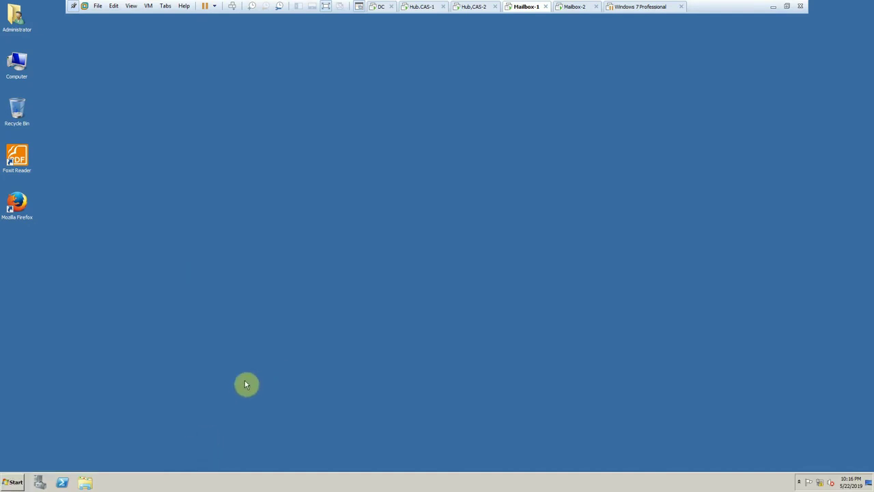
{"action": "left_click", "coordinate": [392, 192]}
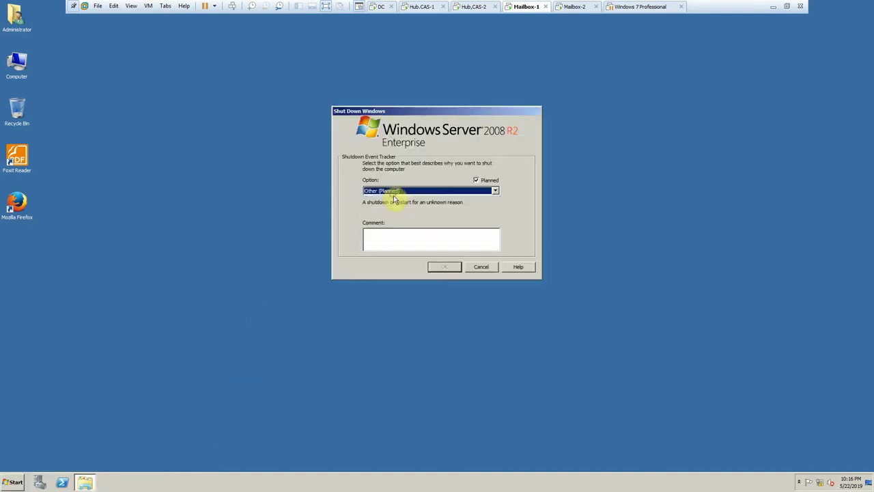
{"action": "left_click", "coordinate": [392, 192]}
{"action": "left_click", "coordinate": [396, 216]}
{"action": "left_click", "coordinate": [445, 267]}
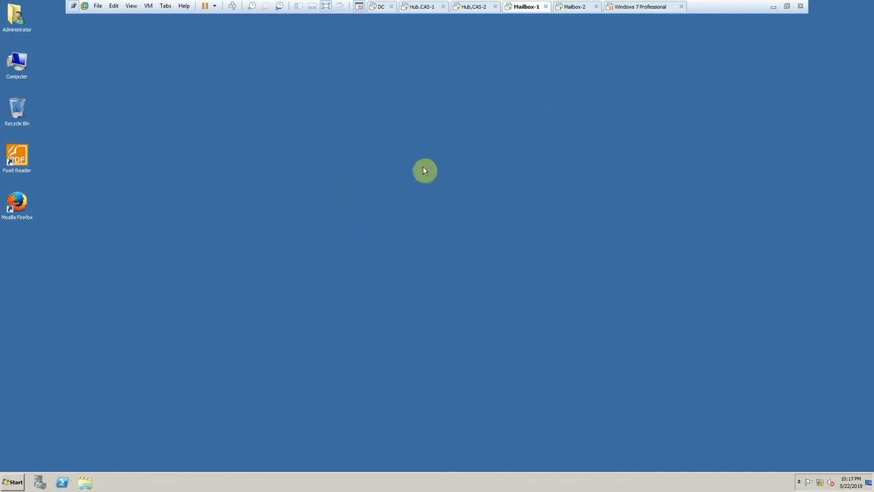
{"action": "left_click", "coordinate": [474, 7]}
{"action": "left_click", "coordinate": [576, 8]}
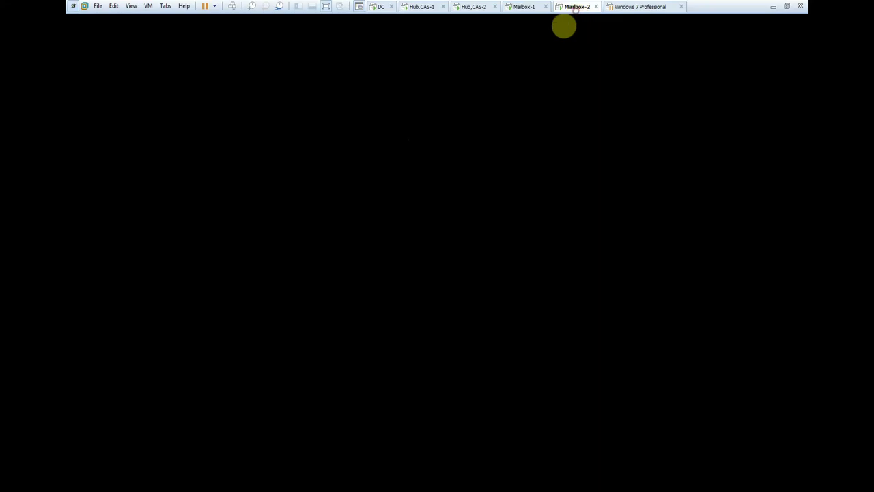
- Send Ctrl+Alt+Del to Mailbox-2 and log on with the administrator password
{"action": "left_click", "coordinate": [236, 6]}
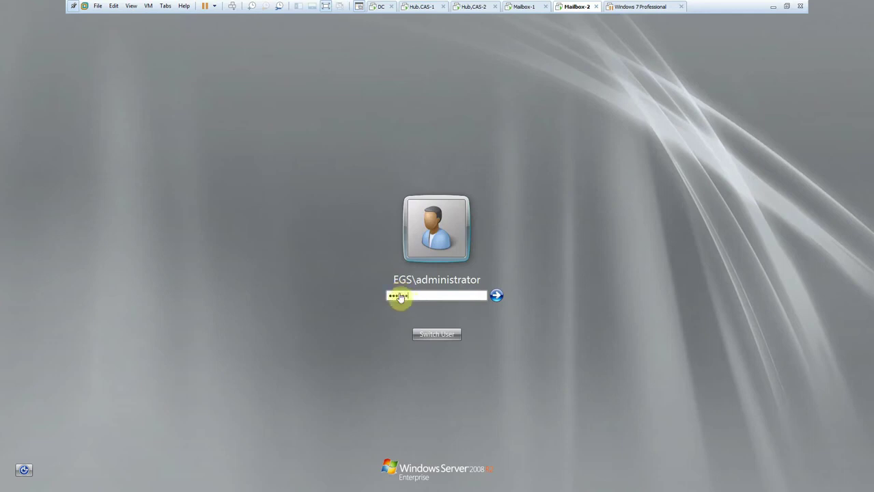
{"action": "key", "text": "Return"}
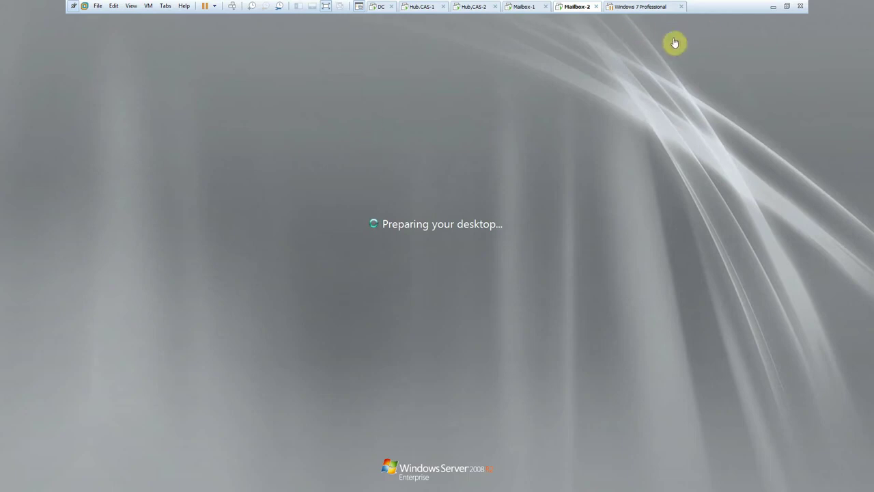
- Check the BB FlashBack recorder from the host tray, then restore the VMware window
{"action": "left_click", "coordinate": [773, 6]}
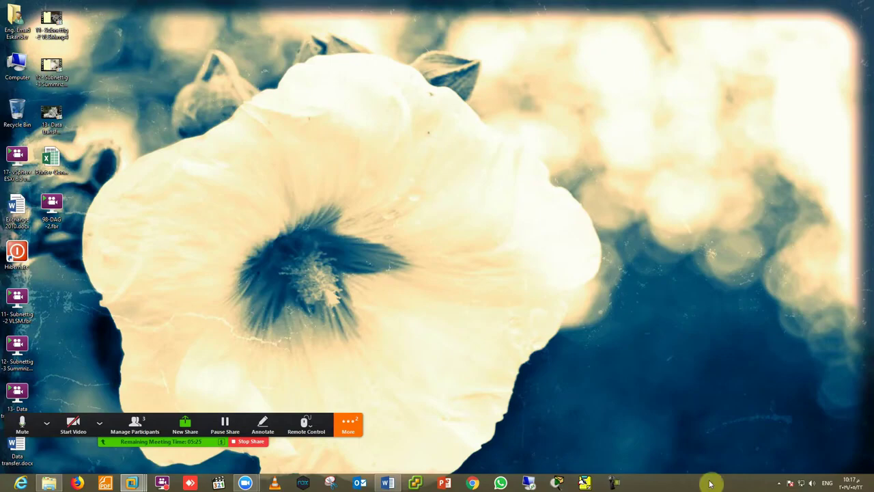
{"action": "left_click", "coordinate": [779, 483]}
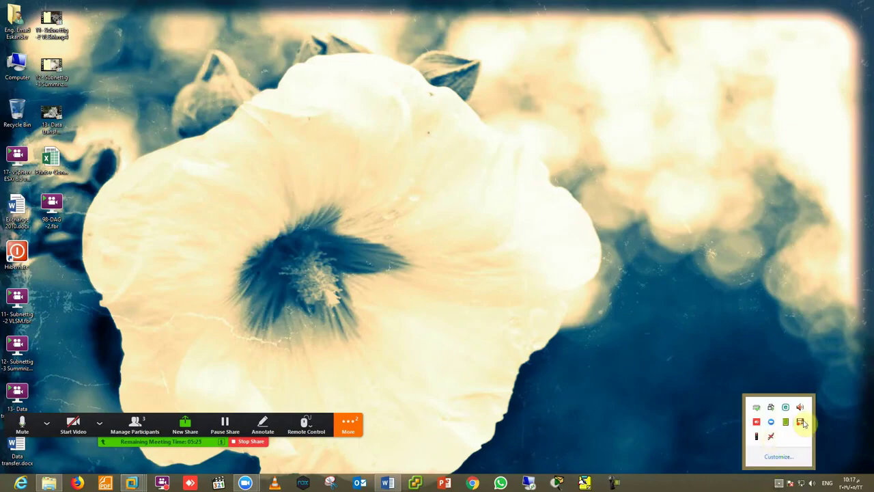
{"action": "left_click", "coordinate": [800, 420]}
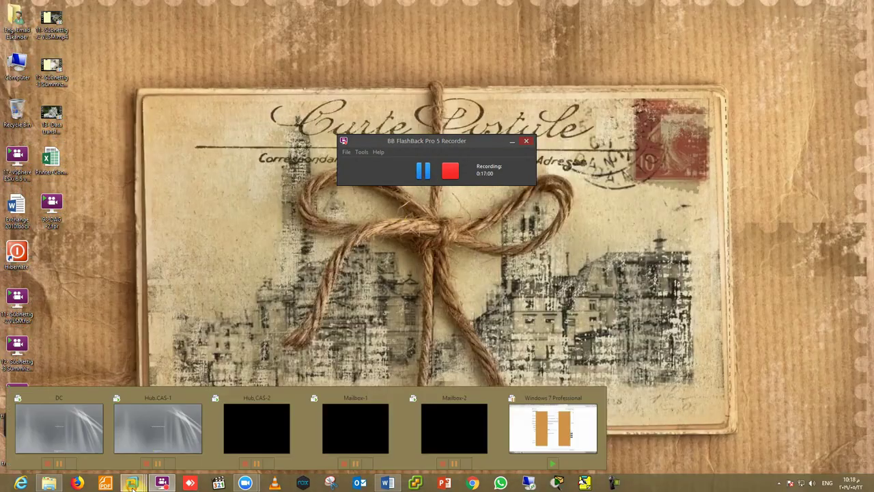
{"action": "left_click", "coordinate": [134, 444]}
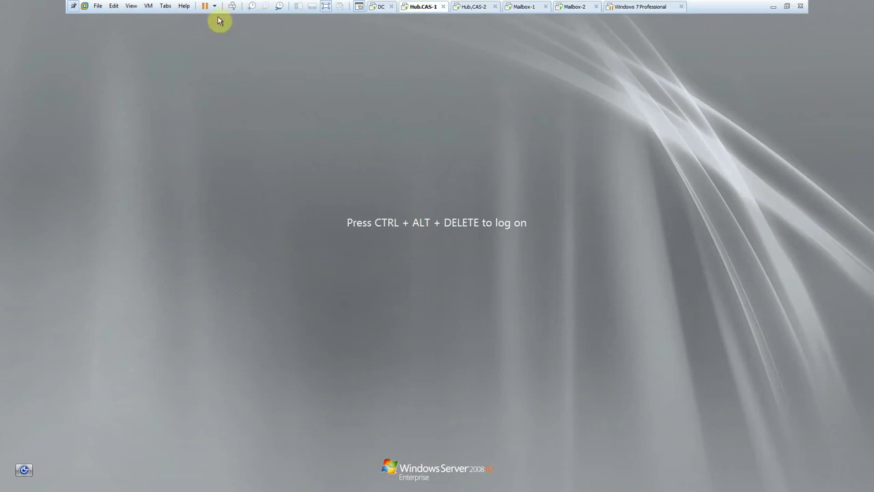
- Check the DC, Hub.CAS-1, Hub,CAS-2, Mailbox-1 and Mailbox-2 consoles, ending on Windows 7 Professional's summary
{"action": "left_click", "coordinate": [371, 8]}
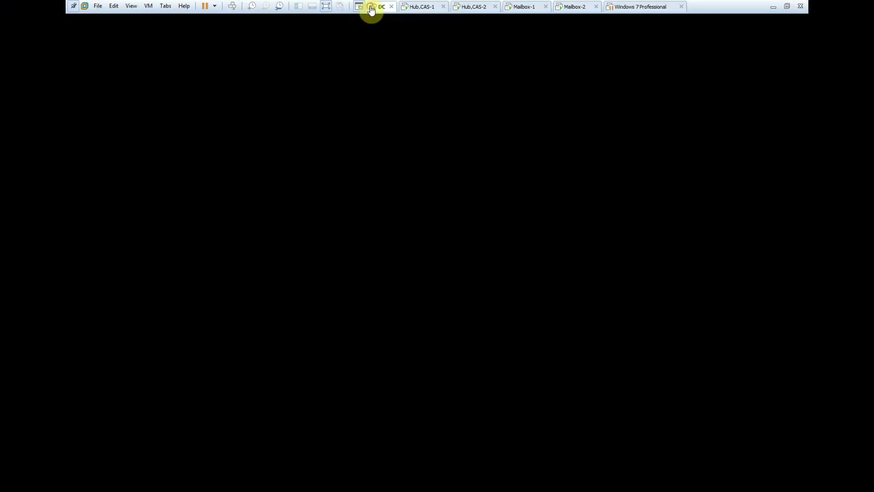
{"action": "left_click", "coordinate": [418, 7]}
{"action": "left_click", "coordinate": [474, 8]}
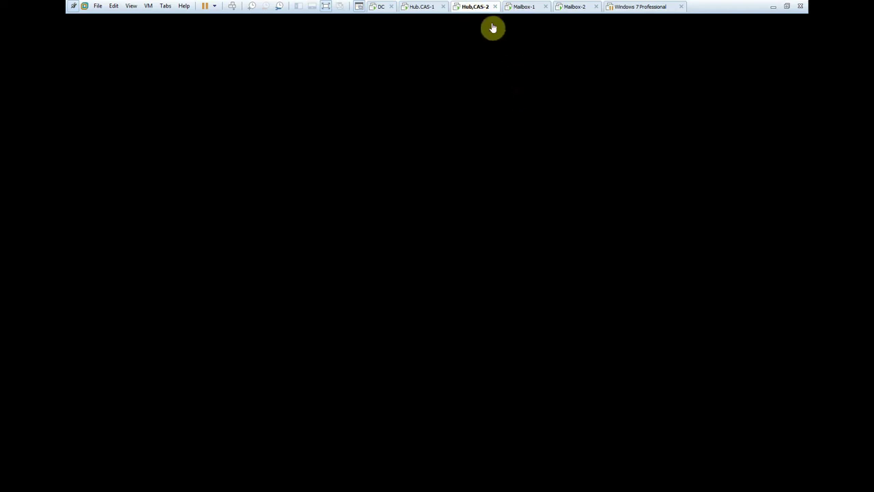
{"action": "left_click", "coordinate": [518, 7]}
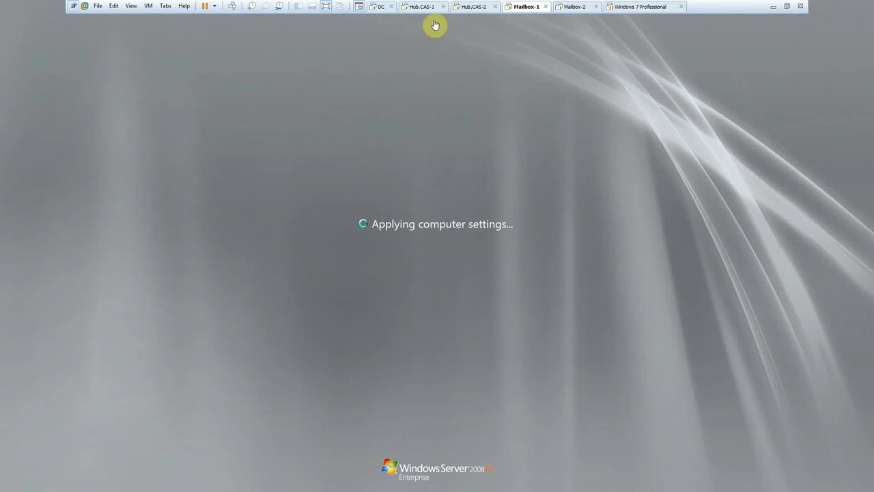
{"action": "left_click", "coordinate": [374, 7]}
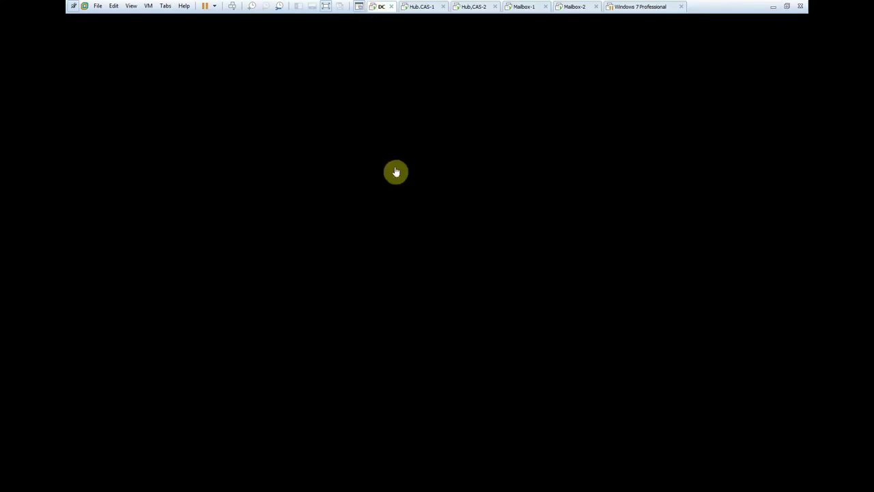
{"action": "left_click", "coordinate": [401, 174]}
{"action": "left_click", "coordinate": [421, 9]}
{"action": "left_click", "coordinate": [456, 8]}
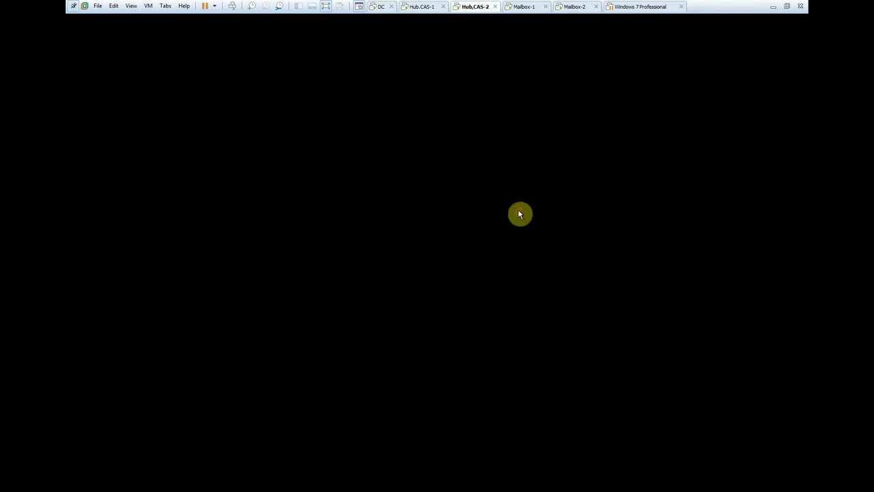
{"action": "left_click", "coordinate": [520, 7]}
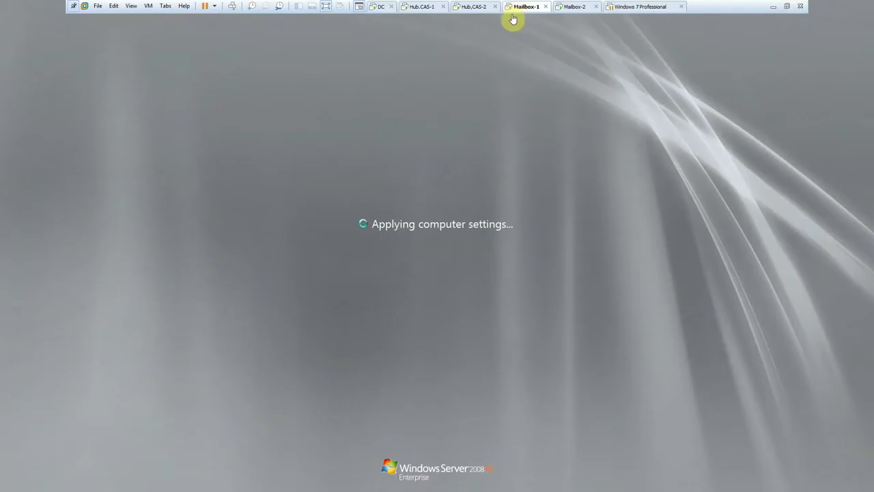
{"action": "left_click", "coordinate": [571, 7]}
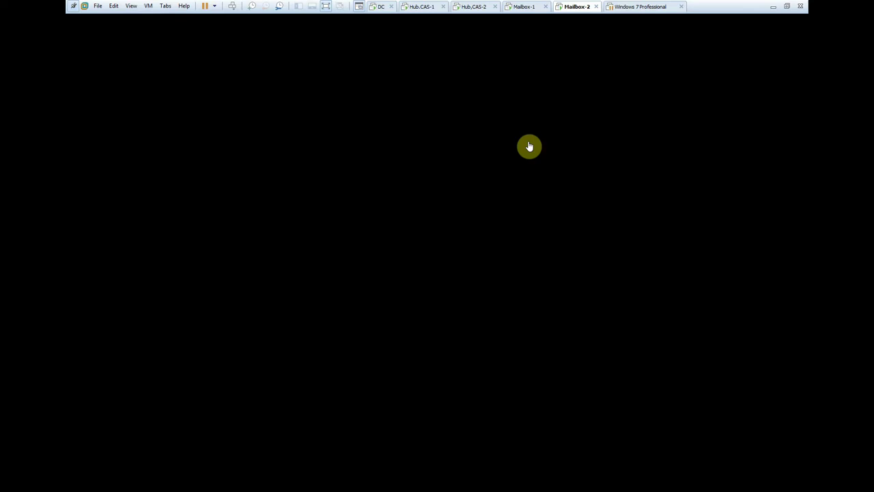
{"action": "left_click", "coordinate": [632, 7]}
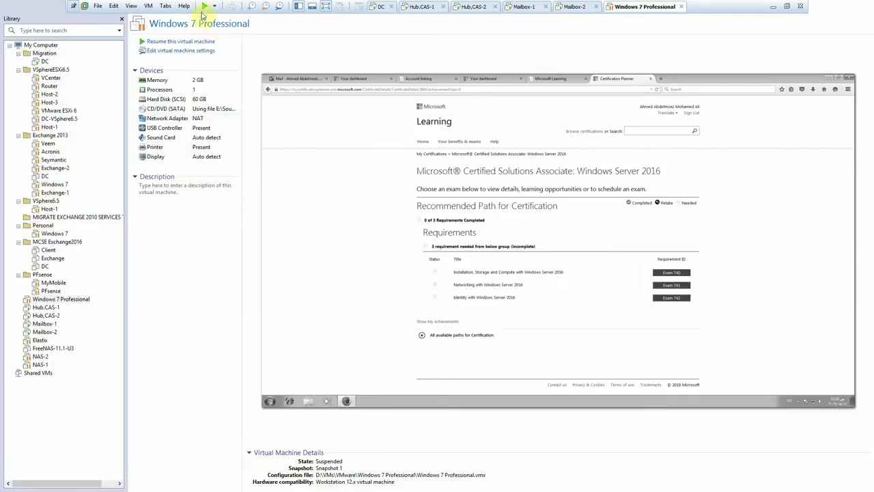
- Resume the saved VM, move its restore progress dialog aside, then minimize VMware and pause recording
{"action": "left_click", "coordinate": [203, 8]}
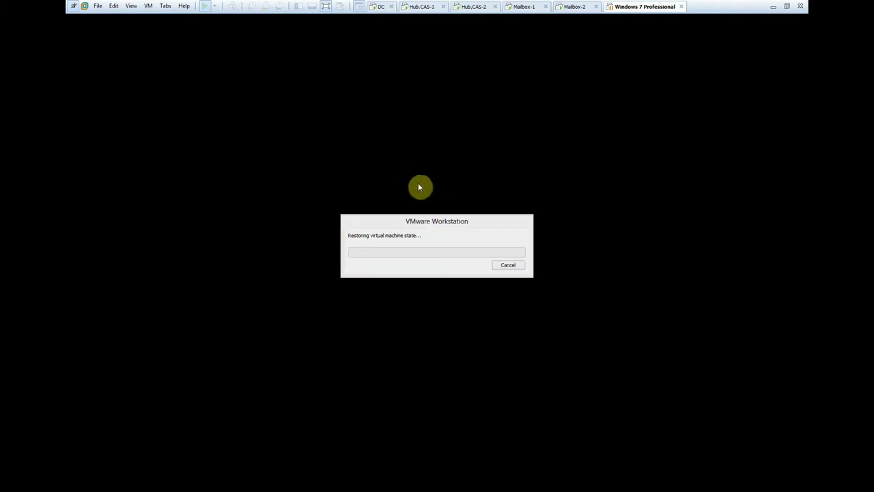
{"action": "left_click_drag", "start_coordinate": [396, 220], "coordinate": [435, 224]}
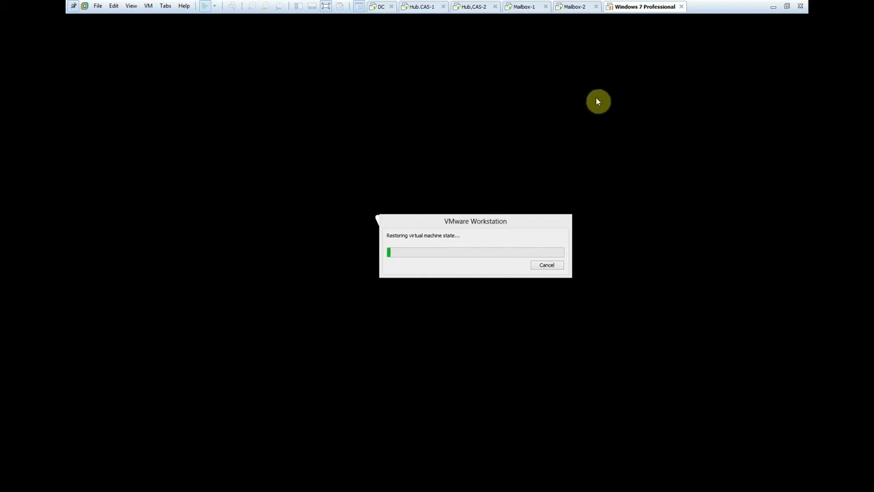
{"action": "left_click", "coordinate": [415, 8]}
{"action": "left_click", "coordinate": [375, 8]}
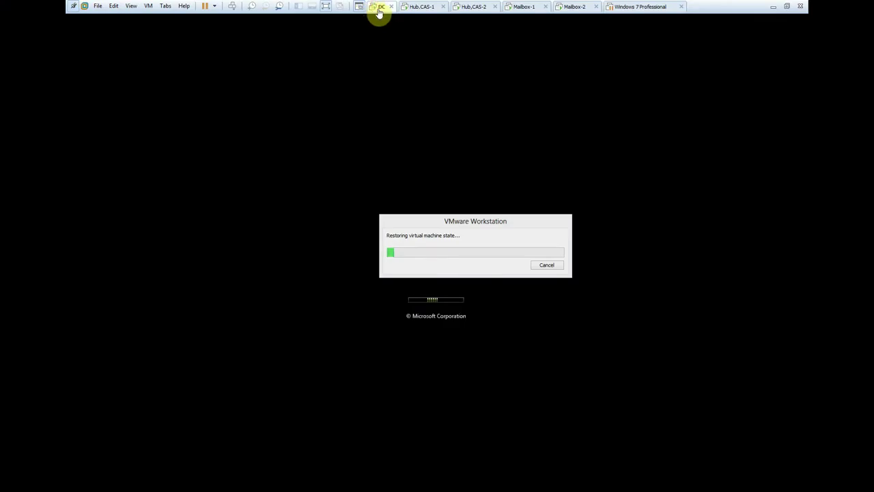
{"action": "left_click", "coordinate": [452, 8]}
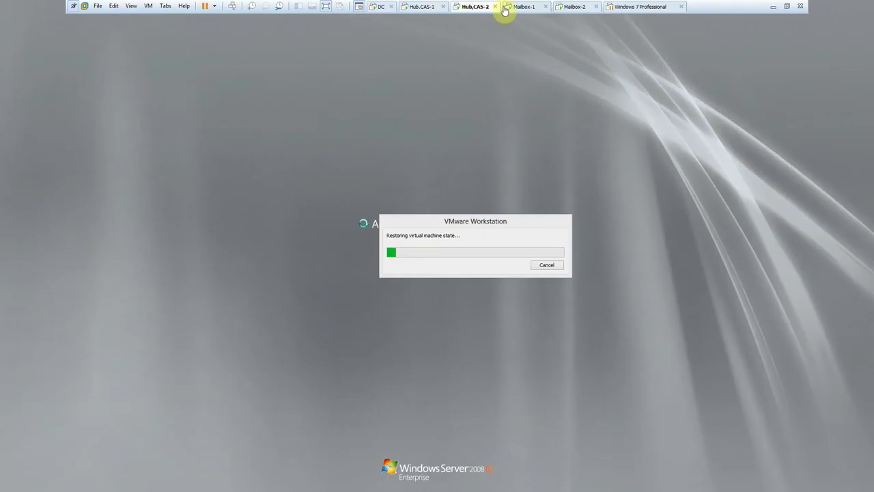
{"action": "left_click", "coordinate": [506, 9]}
{"action": "left_click", "coordinate": [566, 6]}
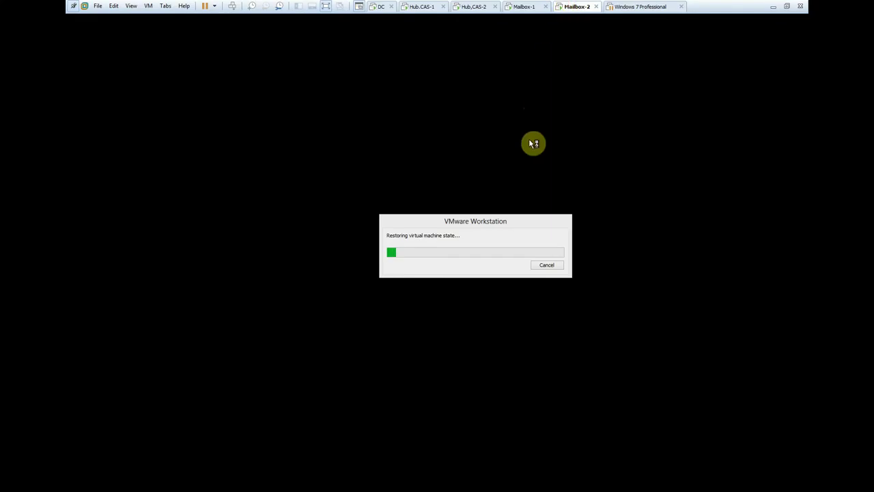
{"action": "left_click_drag", "start_coordinate": [421, 221], "coordinate": [460, 186]}
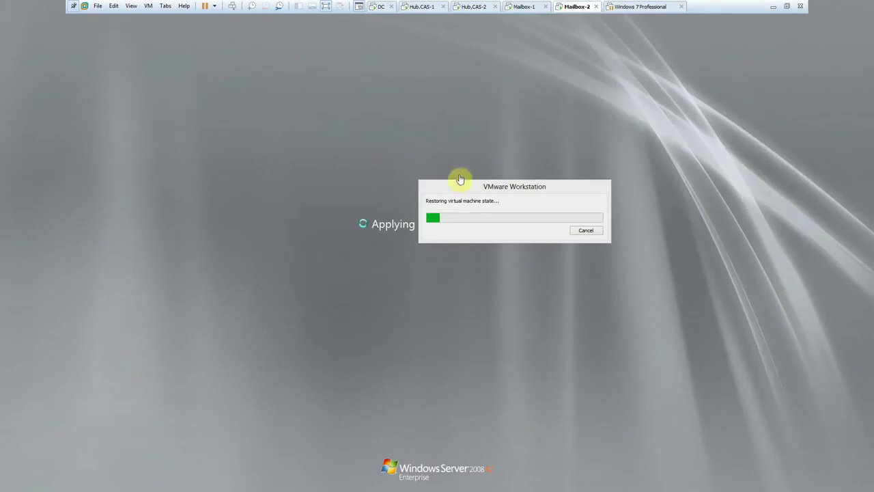
{"action": "left_click", "coordinate": [773, 7]}
{"action": "left_click", "coordinate": [425, 170]}
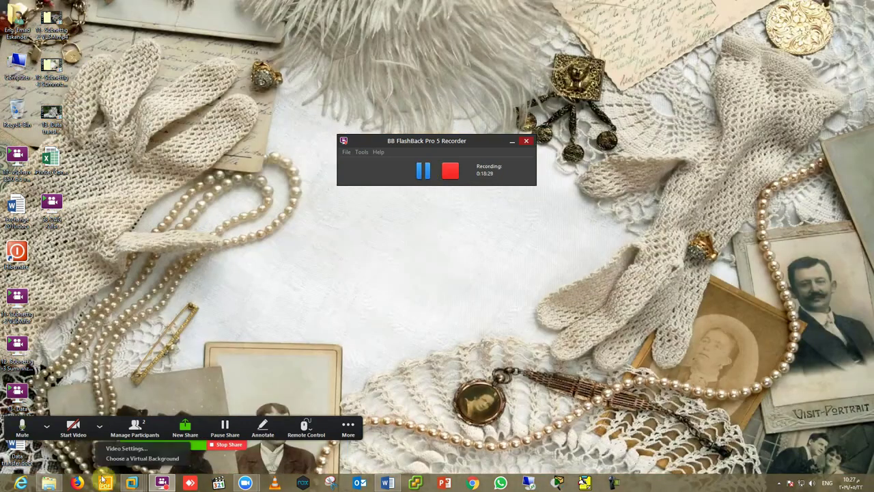
- Restore VMware and log on to Hub.CAS-1 with the administrator password via Ctrl+Alt+Del
{"action": "mouse_move", "coordinate": [132, 483]}
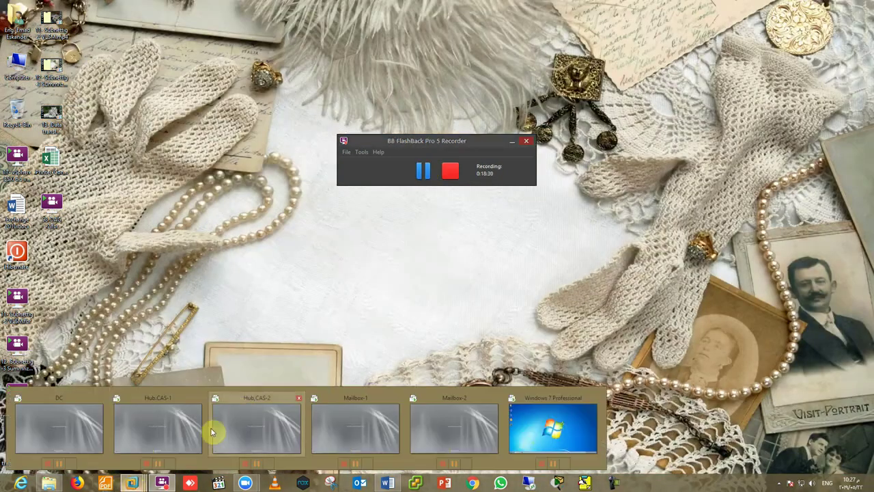
{"action": "left_click", "coordinate": [58, 425]}
{"action": "left_click", "coordinate": [413, 12]}
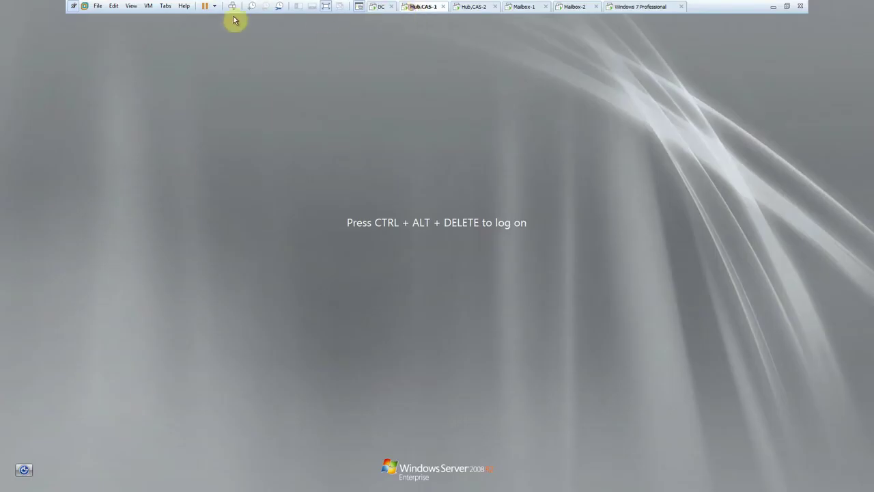
{"action": "left_click", "coordinate": [232, 6]}
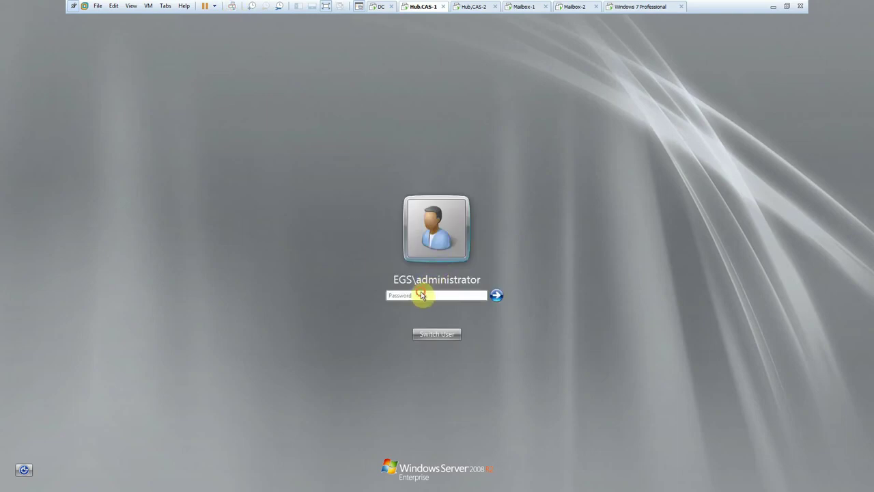
{"action": "left_click", "coordinate": [420, 295]}
{"action": "type", "text": "•"}
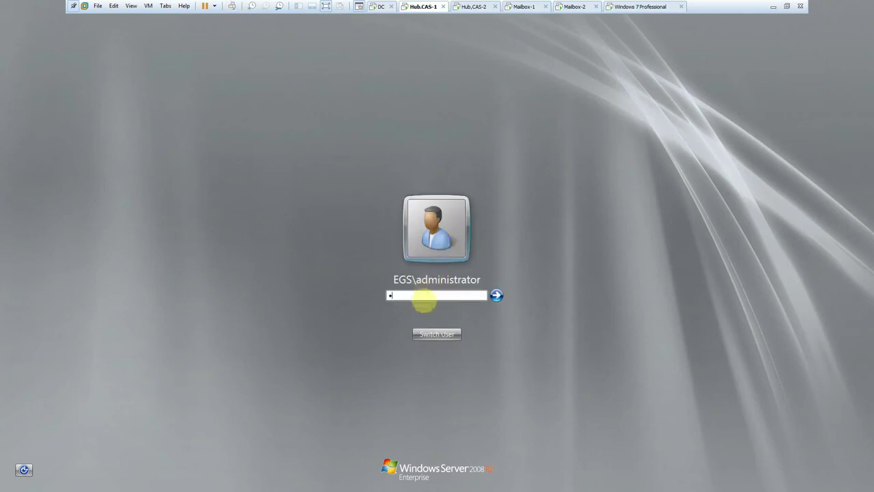
{"action": "type", "text": "•••••••"}
{"action": "key", "text": "Return"}
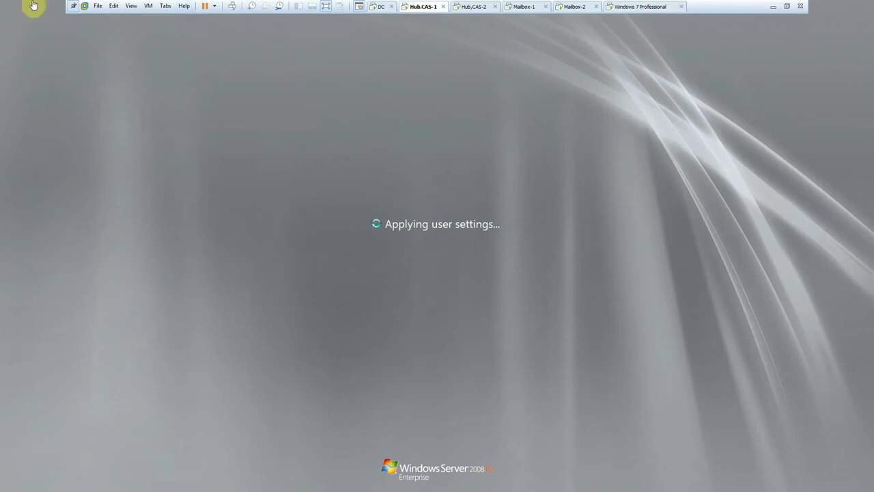
- Open the IPv4 settings of the Windows 7 client's Local Area Connection
{"action": "left_click", "coordinate": [629, 8]}
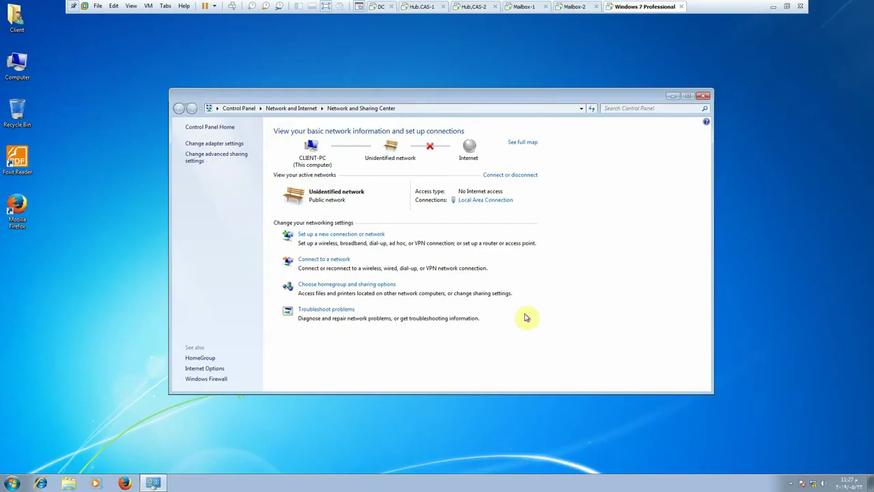
{"action": "left_click", "coordinate": [478, 198]}
{"action": "left_click", "coordinate": [384, 318]}
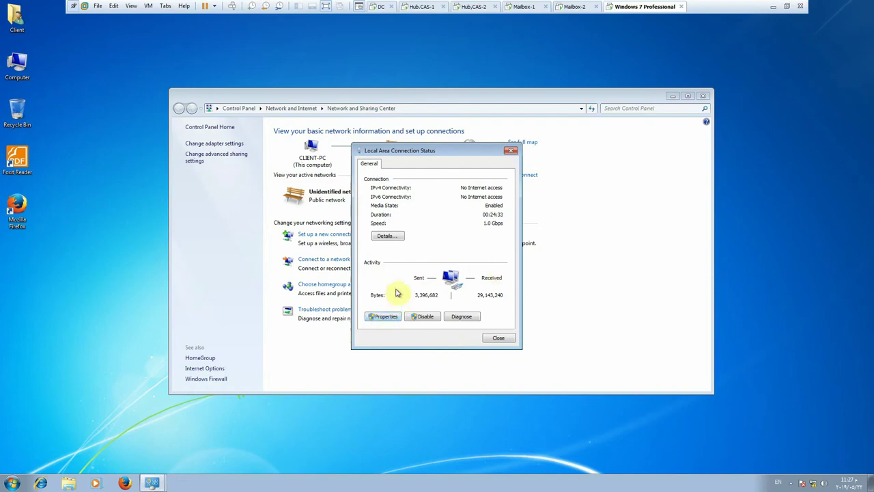
{"action": "left_click", "coordinate": [386, 318]}
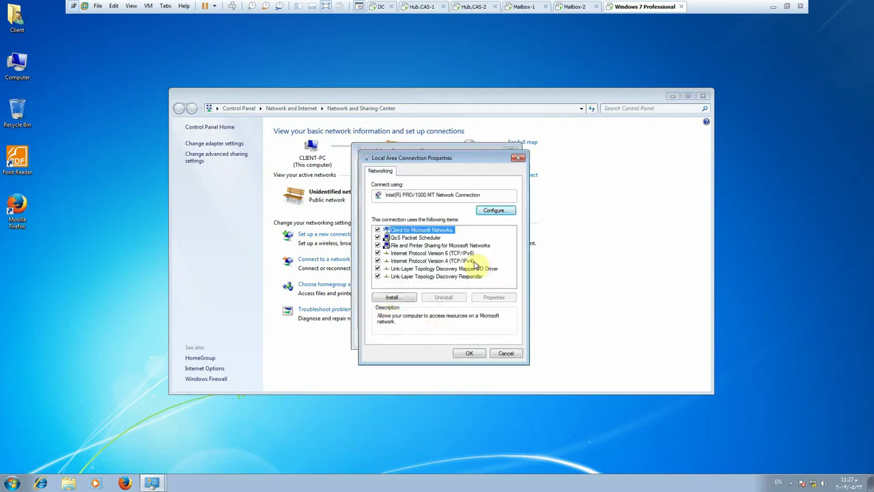
{"action": "double_click", "coordinate": [450, 261]}
- Assign static IP 172.20.20.5, mask 255.255.255.0, gateway 172.20.20.20, DNS 172.20.20.200
{"action": "left_click", "coordinate": [427, 255]}
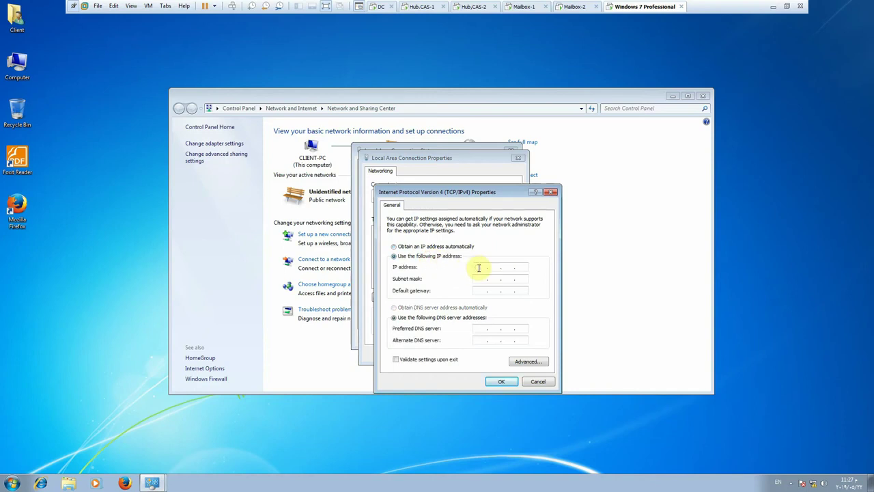
{"action": "left_click", "coordinate": [479, 267]}
{"action": "type", "text": "172.20.20.20"}
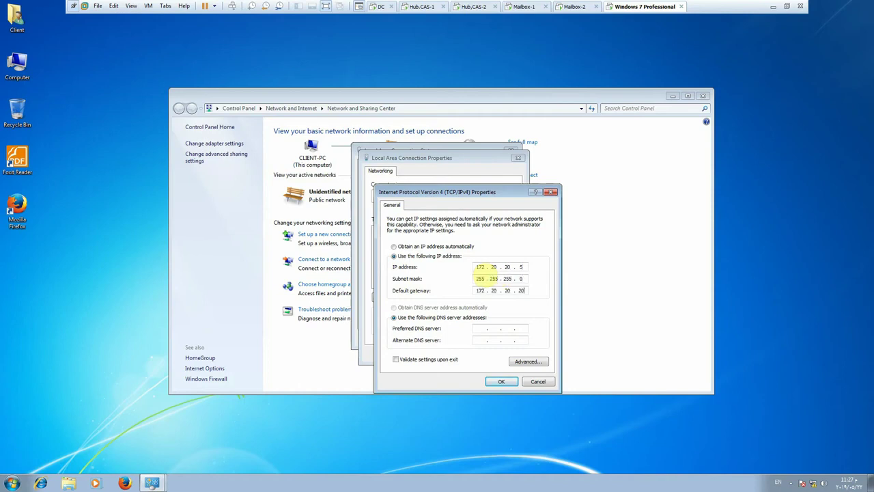
{"action": "key", "text": "Tab"}
{"action": "key", "text": "Tab"}
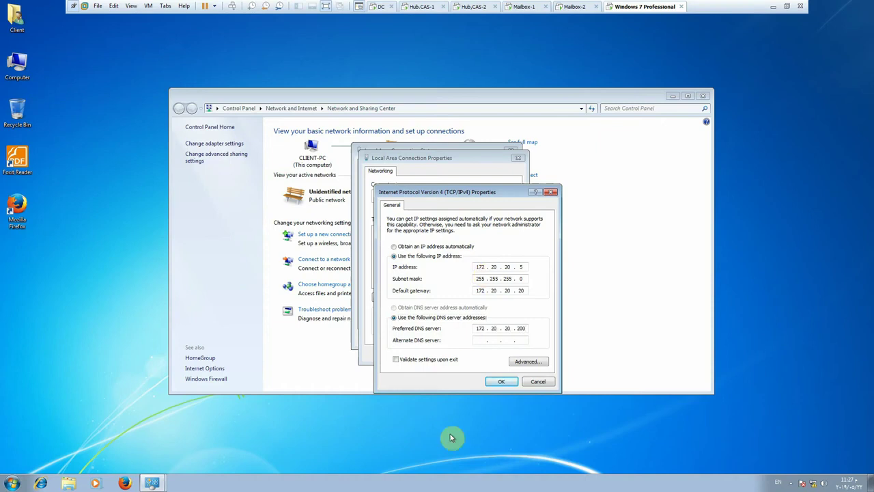
{"action": "left_click", "coordinate": [502, 381]}
{"action": "left_click", "coordinate": [476, 354]}
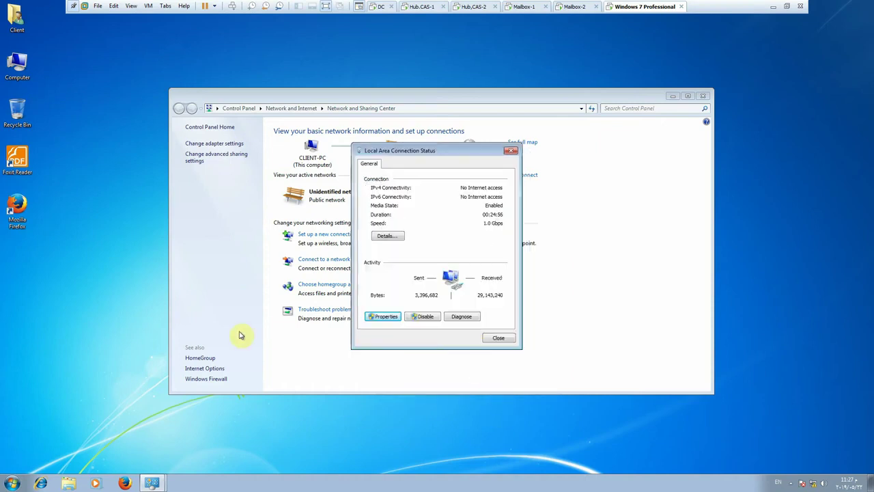
- In the computer's name settings, switch membership to Domain and enter EGS.com
{"action": "right_click", "coordinate": [26, 70]}
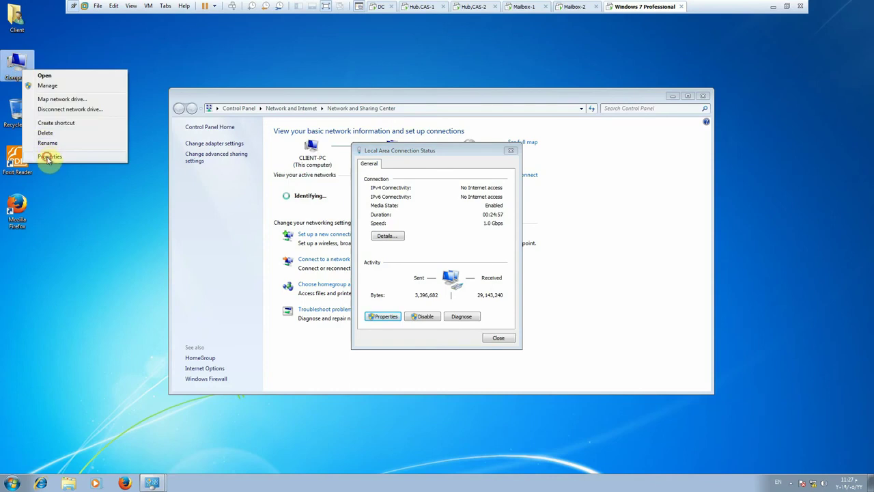
{"action": "left_click", "coordinate": [49, 156]}
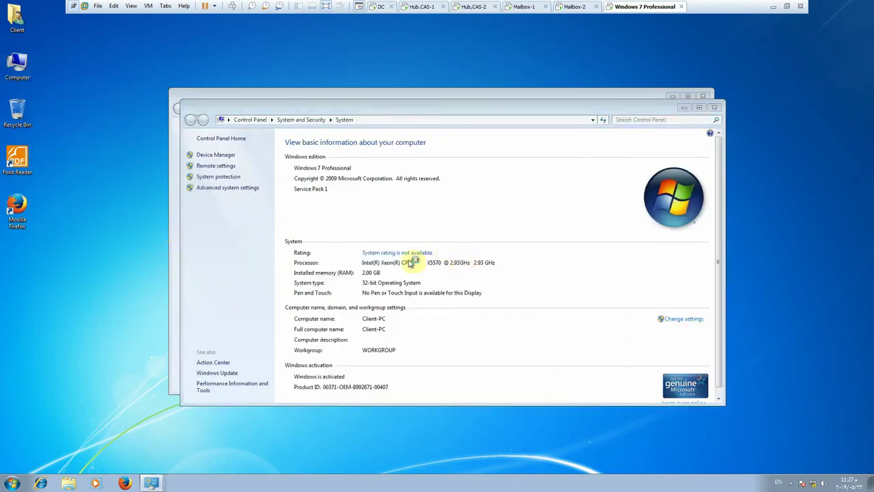
{"action": "left_click", "coordinate": [263, 240]}
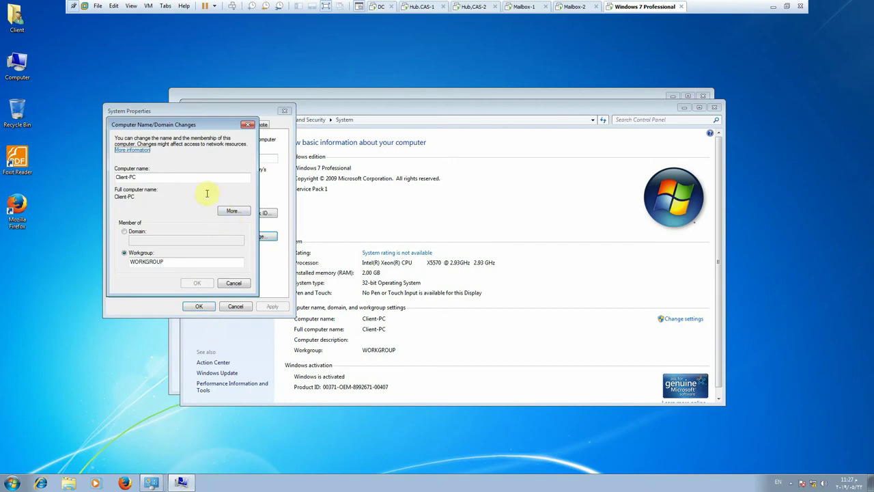
{"action": "left_click", "coordinate": [136, 231]}
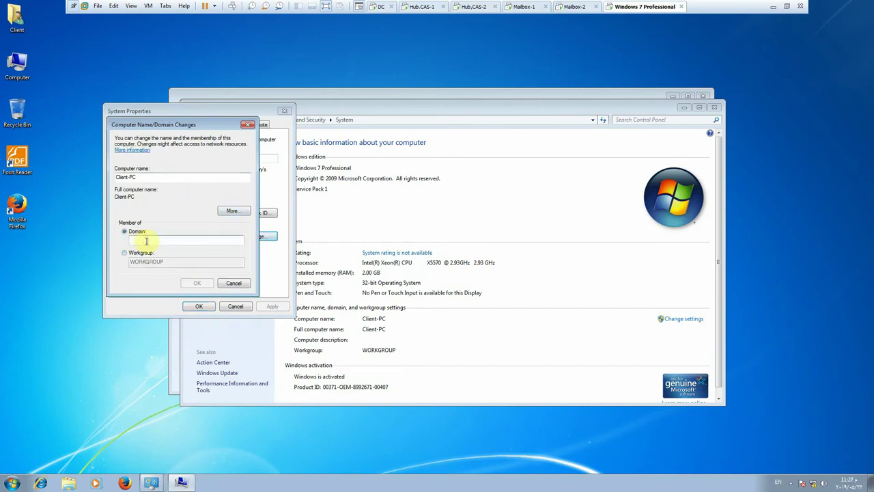
{"action": "type", "text": "EGS.com"}
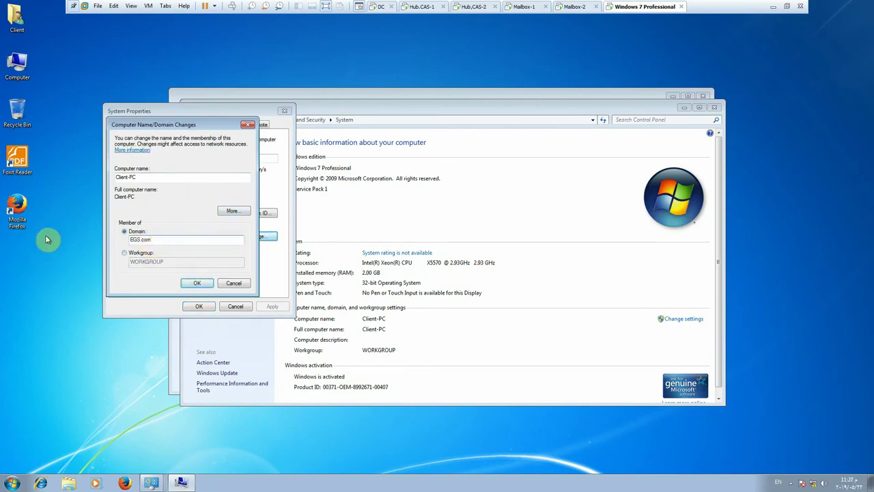
{"action": "left_click", "coordinate": [196, 282]}
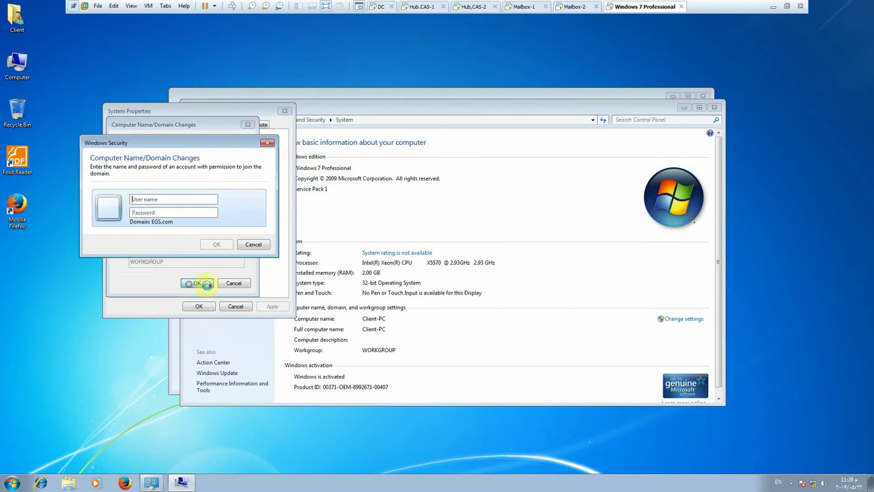
- Supply the domain administrator credentials and acknowledge the EGS.com welcome and restart-required notices
{"action": "type", "text": "administrator"}
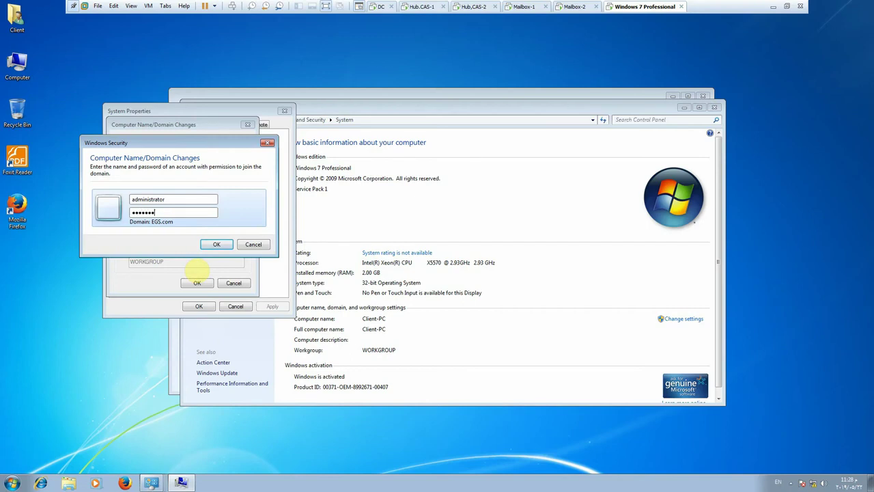
{"action": "key", "text": "Return"}
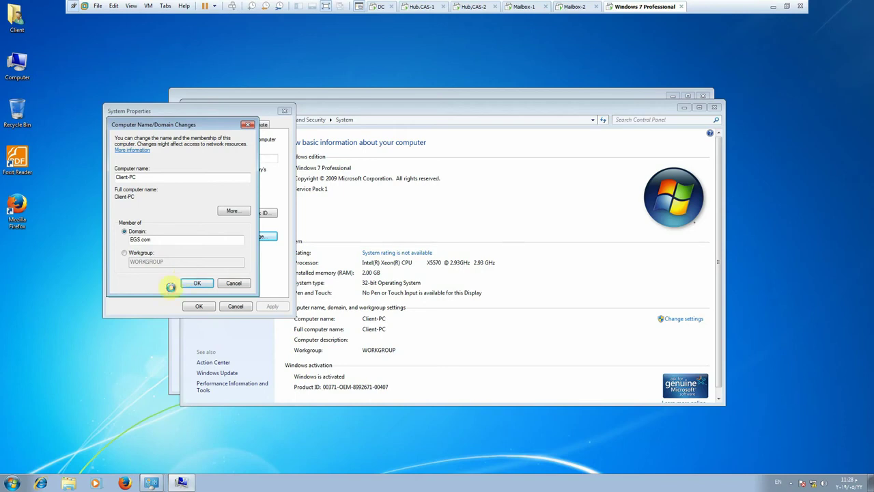
{"action": "left_click", "coordinate": [173, 352]}
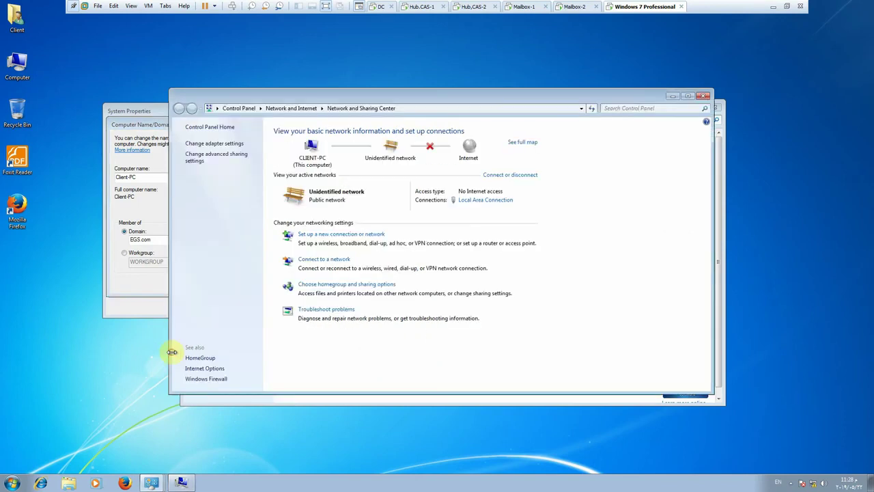
{"action": "left_click", "coordinate": [140, 293]}
{"action": "left_click", "coordinate": [475, 273]}
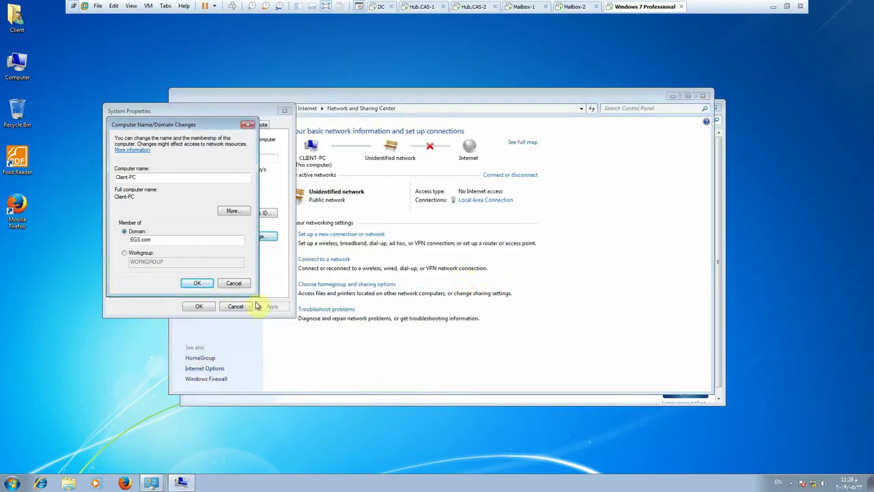
{"action": "left_click", "coordinate": [492, 254]}
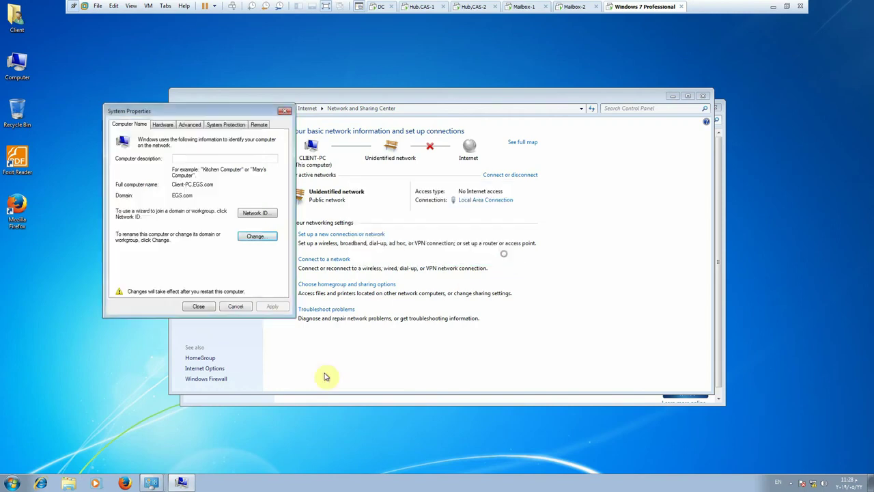
{"action": "left_click", "coordinate": [206, 379]}
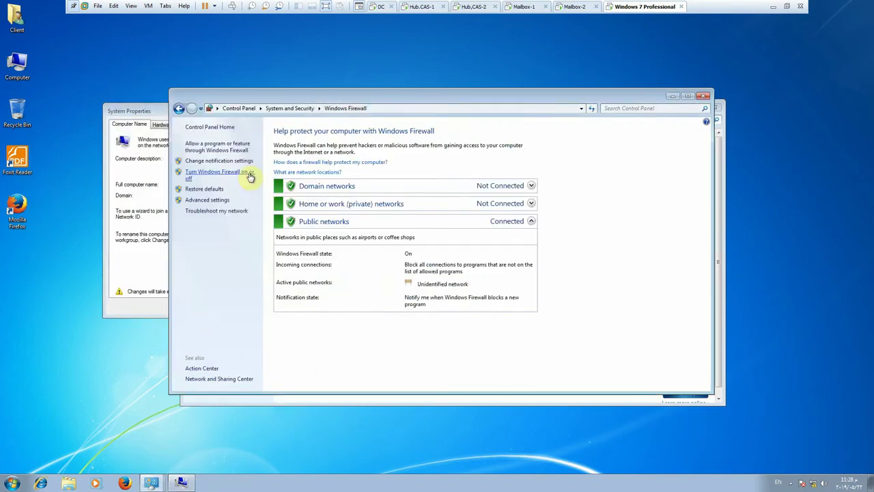
- Turn off Windows Firewall for domain, private and public network locations
{"action": "left_click", "coordinate": [247, 173]}
{"action": "left_click", "coordinate": [353, 201]}
{"action": "left_click", "coordinate": [358, 258]}
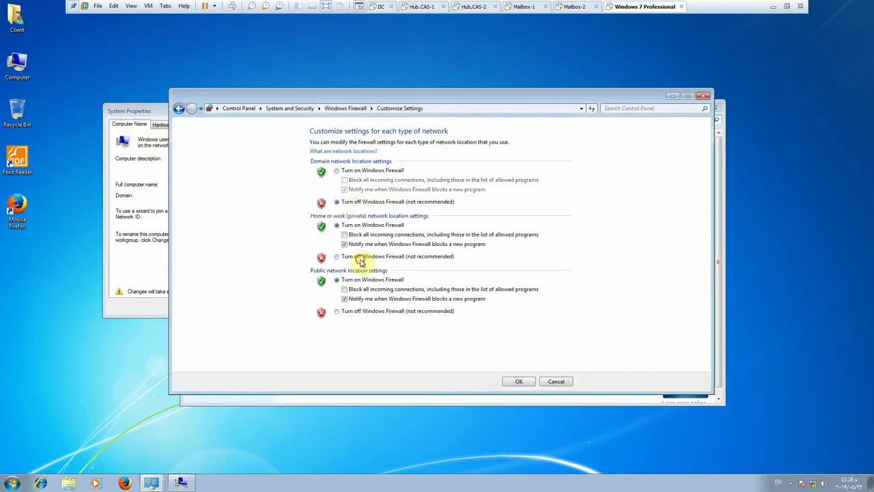
{"action": "left_click", "coordinate": [362, 312]}
{"action": "left_click", "coordinate": [517, 383]}
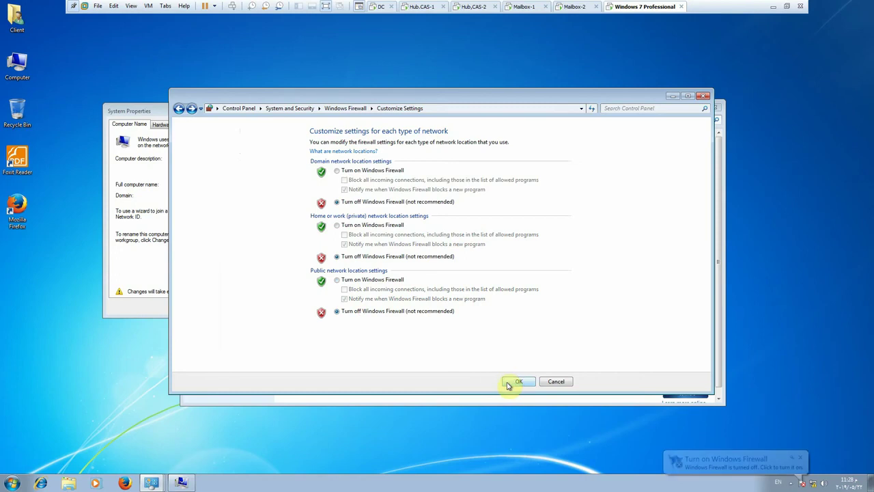
- Close System Properties, answer the restart prompt, and return to the Hub.CAS-1 desktop
{"action": "left_click", "coordinate": [147, 304]}
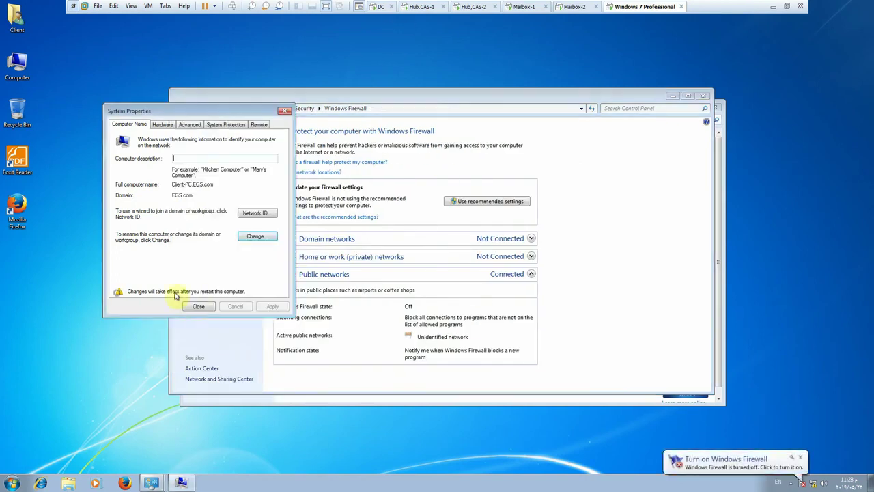
{"action": "left_click", "coordinate": [196, 305]}
{"action": "left_click", "coordinate": [435, 250]}
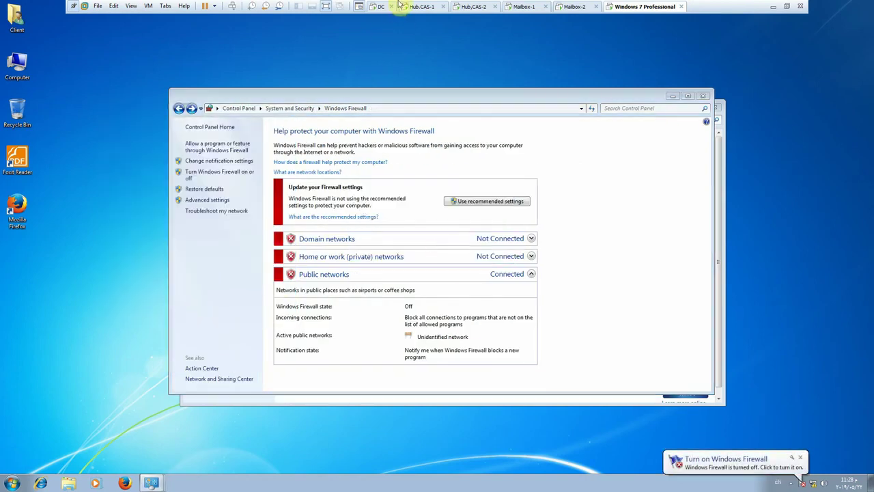
{"action": "left_click", "coordinate": [418, 6]}
{"action": "left_click", "coordinate": [15, 483]}
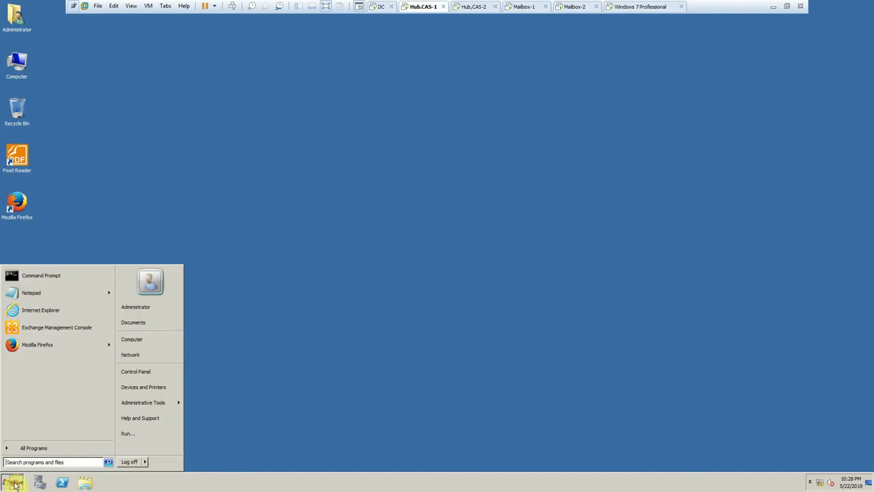
- Return to the Hub.CAS-1 desktop and refresh it while the snap-in loads
{"action": "left_click", "coordinate": [252, 354]}
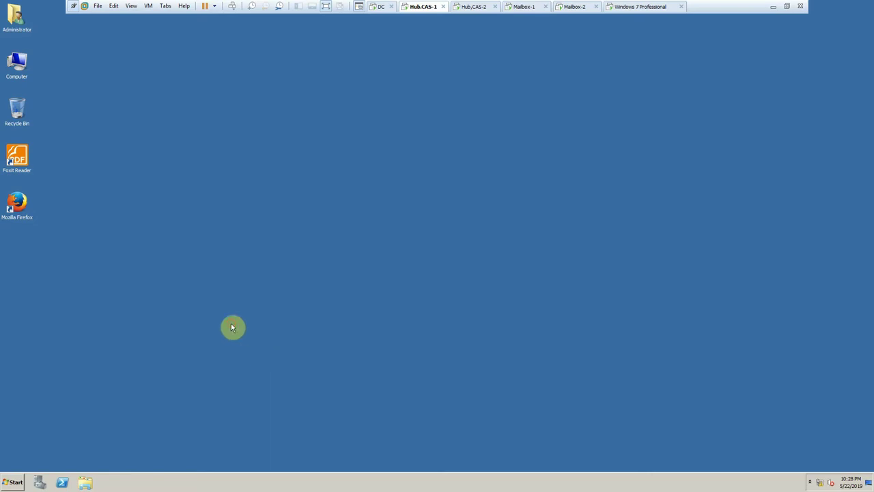
{"action": "right_click", "coordinate": [231, 323]}
{"action": "left_click", "coordinate": [238, 342]}
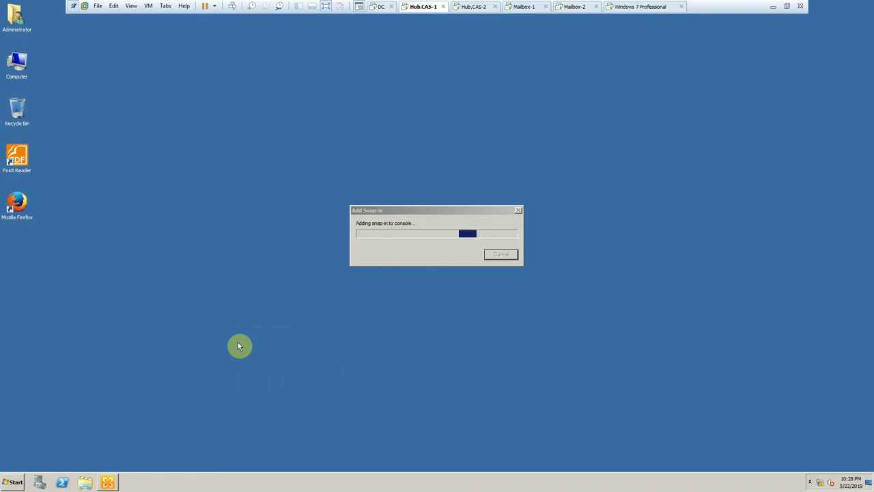
{"action": "left_click", "coordinate": [774, 7]}
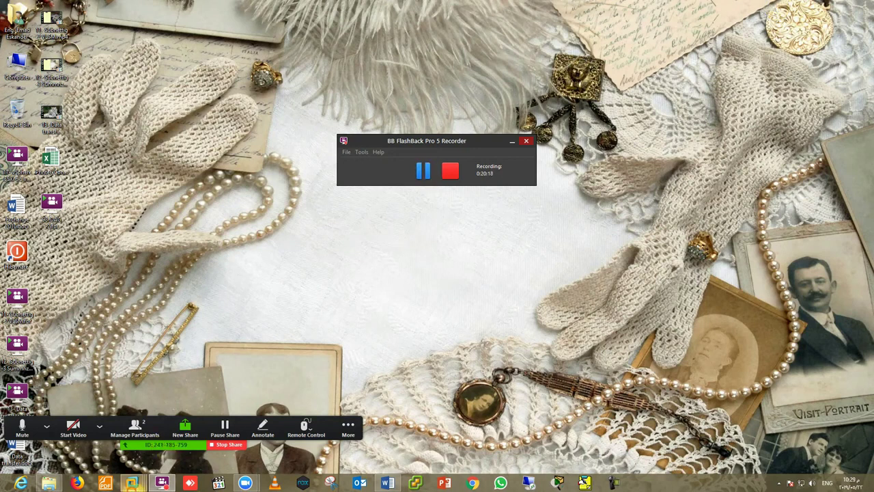
{"action": "left_click", "coordinate": [132, 483]}
{"action": "left_click", "coordinate": [158, 427]}
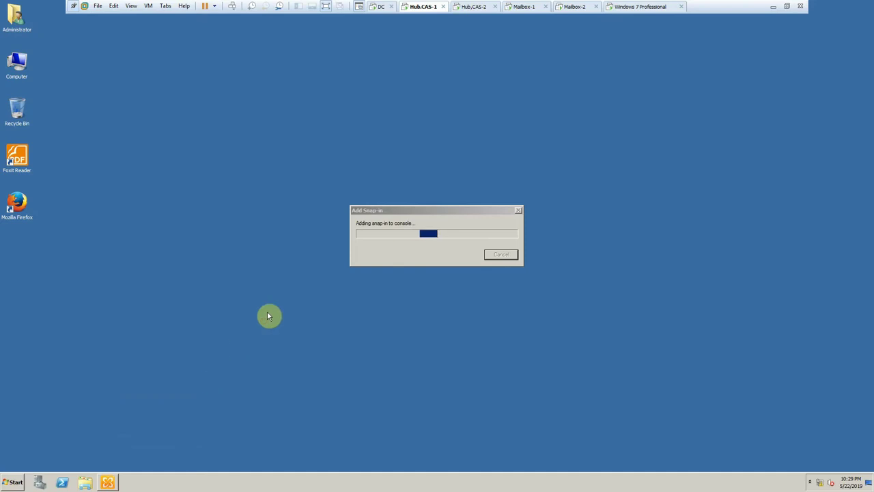
{"action": "right_click", "coordinate": [240, 202]}
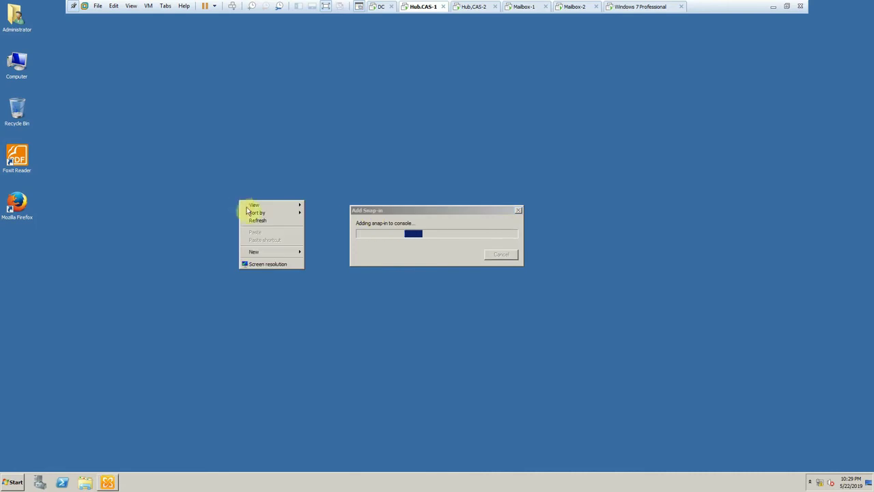
{"action": "left_click", "coordinate": [254, 220]}
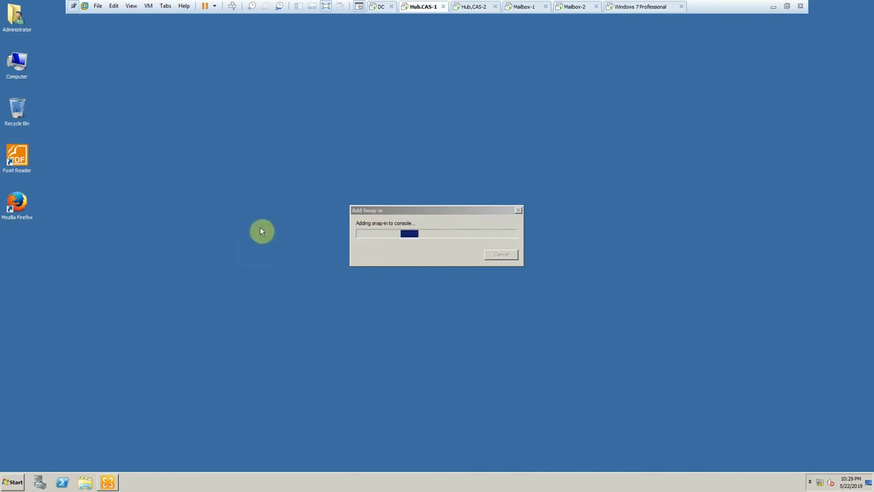
- Glance at the Windows 7 and Hub.CAS-1 consoles, then show the DC logon screen
{"action": "left_click", "coordinate": [629, 8]}
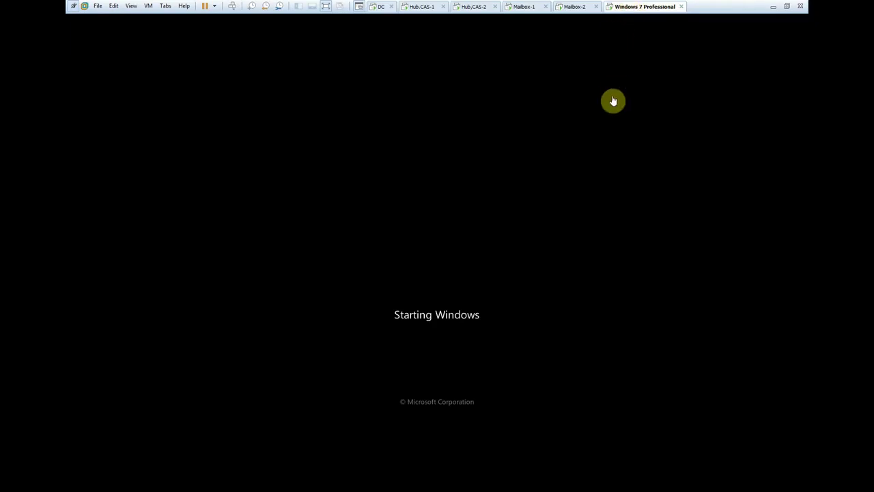
{"action": "left_click", "coordinate": [416, 9]}
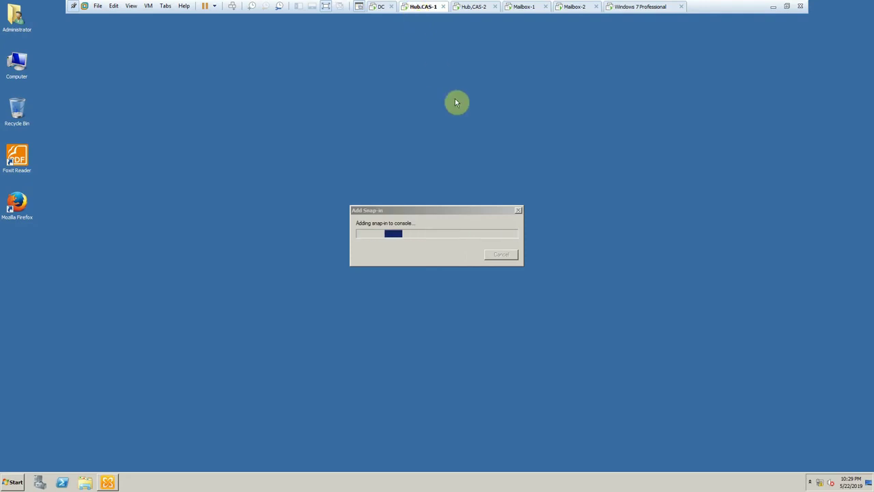
{"action": "left_click", "coordinate": [382, 7]}
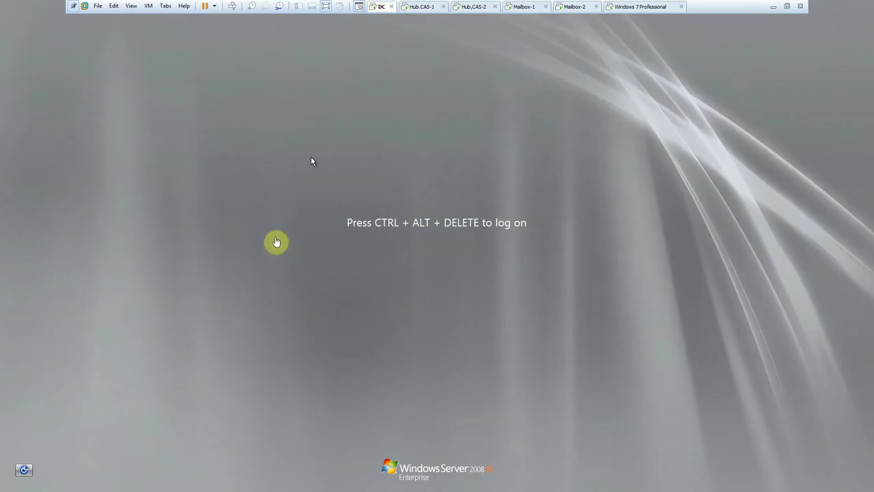
- Log on to the DC machine as administrator and wait for its desktop to load
{"action": "left_click", "coordinate": [232, 6]}
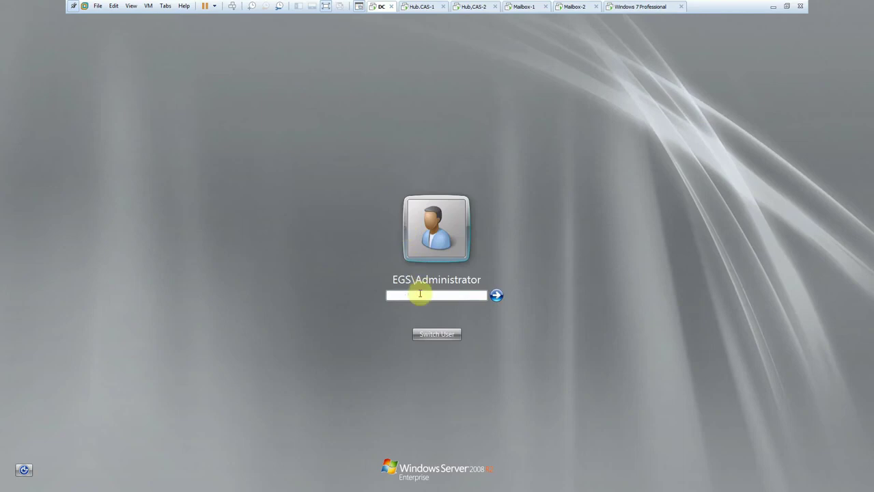
{"action": "type", "text": "P"}
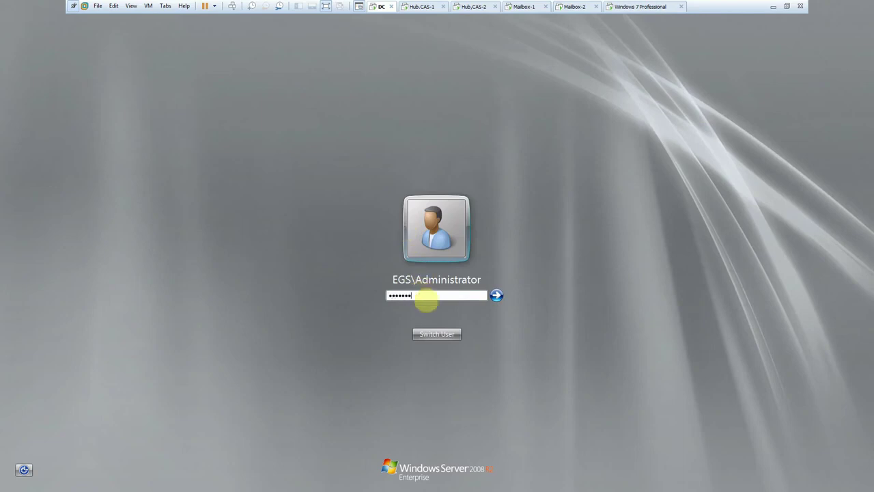
{"action": "key", "text": "Return"}
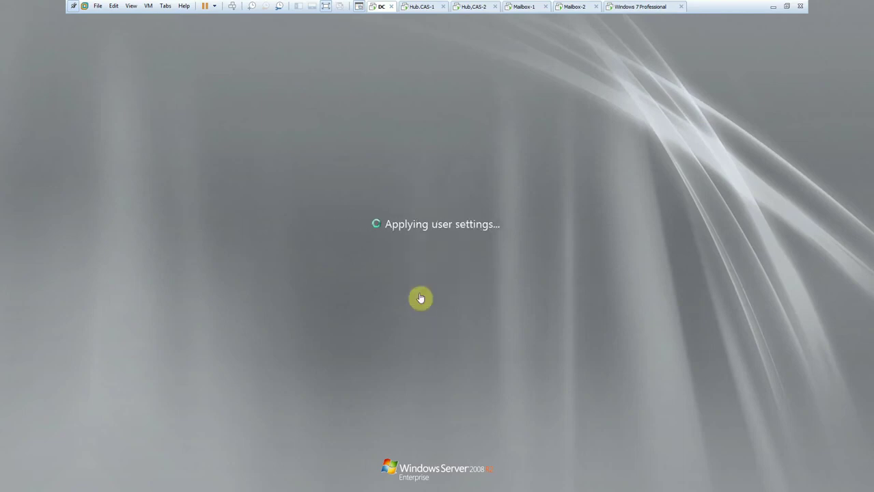
{"action": "left_click", "coordinate": [409, 7]}
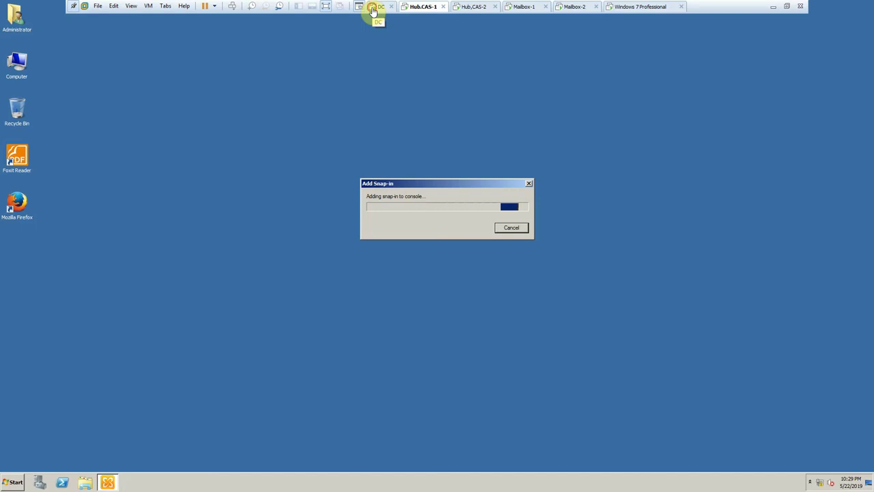
{"action": "left_click", "coordinate": [375, 8]}
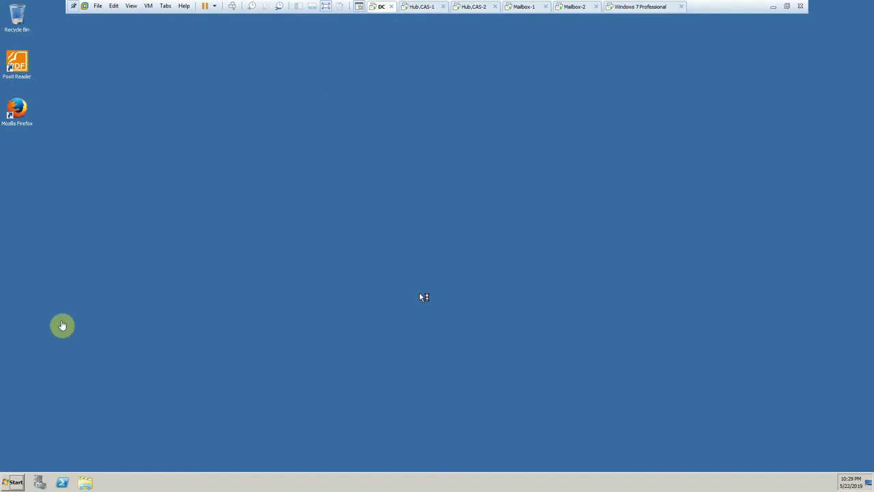
- Launch Active Directory Users and Computers from Administrative Tools and maximize its window
{"action": "left_click", "coordinate": [15, 483]}
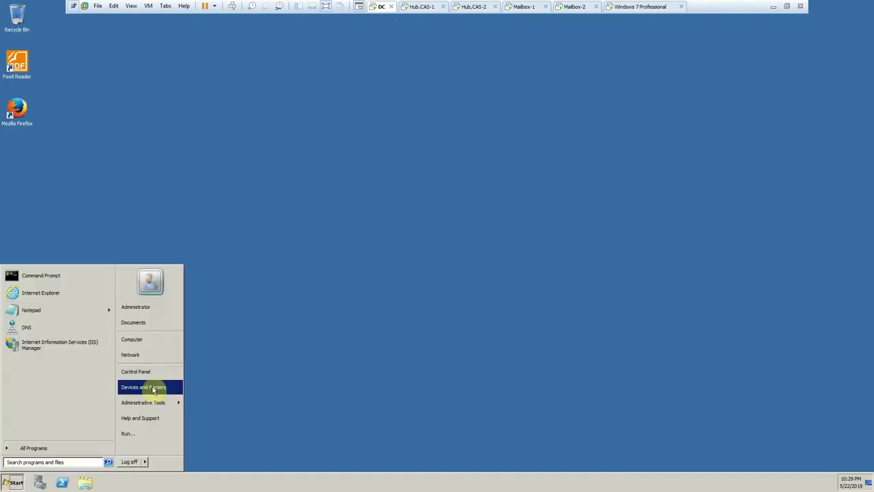
{"action": "mouse_move", "coordinate": [193, 403]}
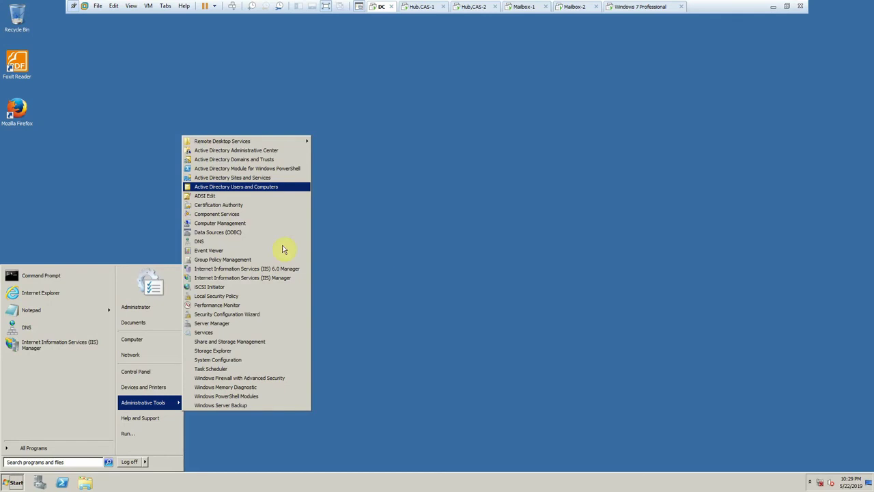
{"action": "left_click", "coordinate": [129, 163]}
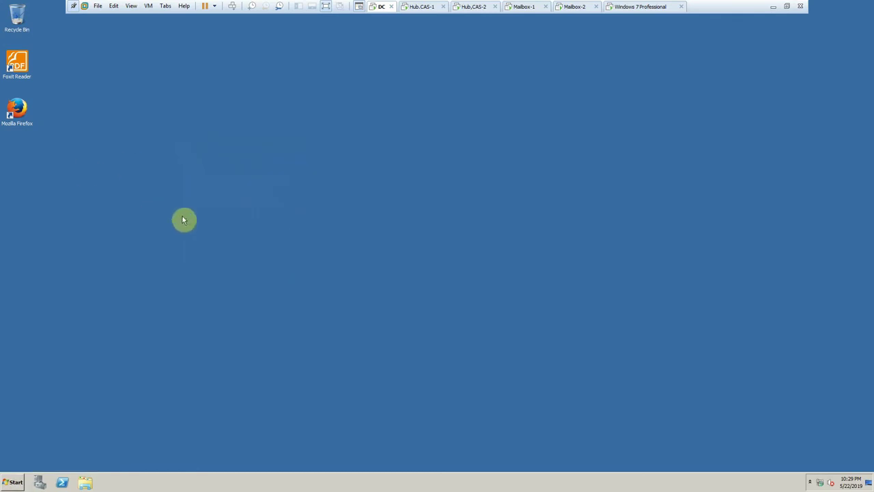
{"action": "left_click", "coordinate": [416, 7]}
{"action": "left_click", "coordinate": [377, 7]}
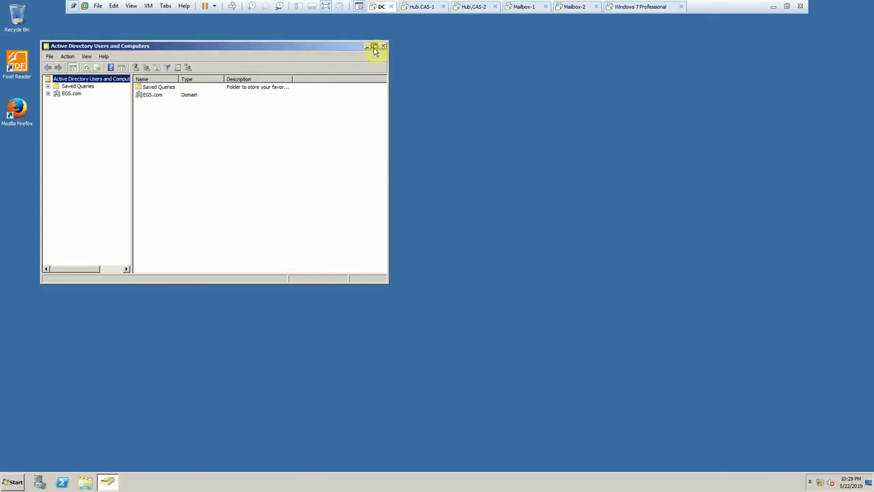
{"action": "left_click", "coordinate": [375, 46]}
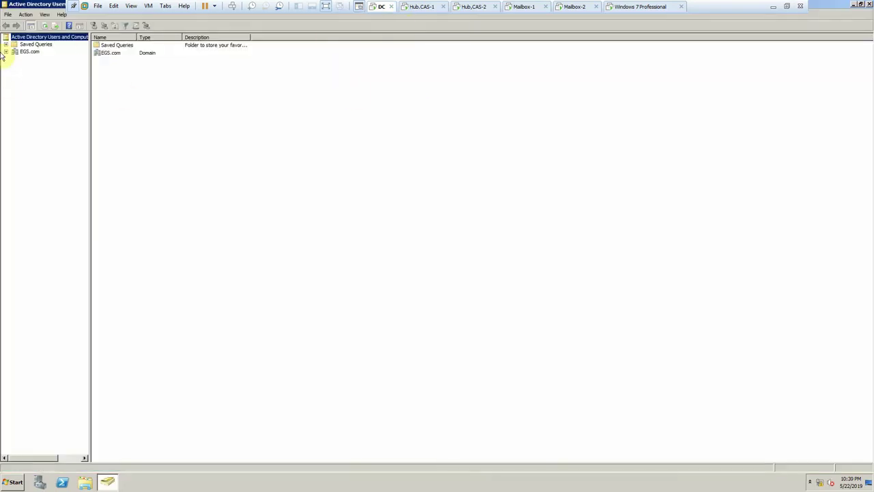
- Turn on View > Advanced Features and expand EGS.com to reveal hidden containers
{"action": "left_click", "coordinate": [5, 51]}
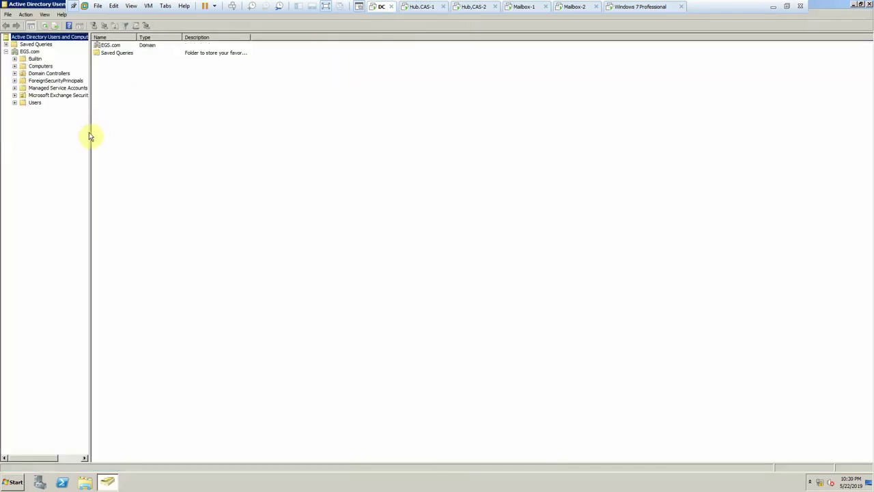
{"action": "left_click_drag", "start_coordinate": [89, 132], "coordinate": [133, 143]}
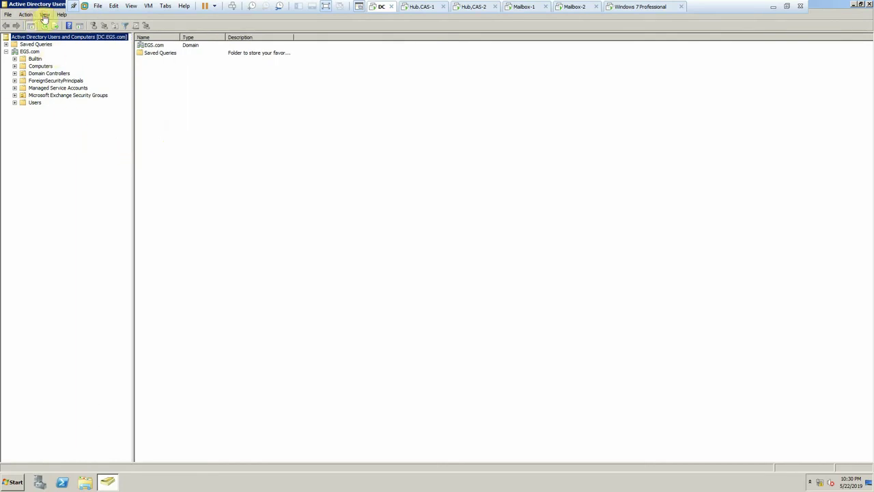
{"action": "left_click", "coordinate": [45, 15]}
{"action": "left_click", "coordinate": [49, 79]}
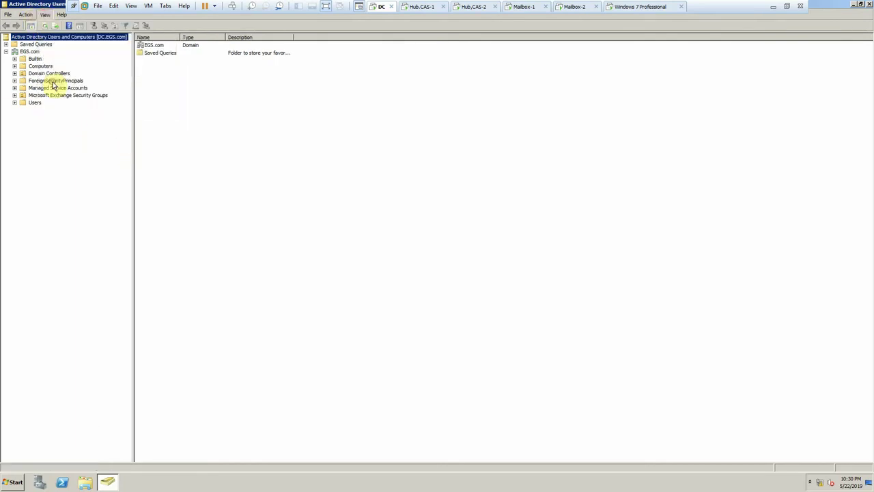
{"action": "left_click", "coordinate": [6, 51]}
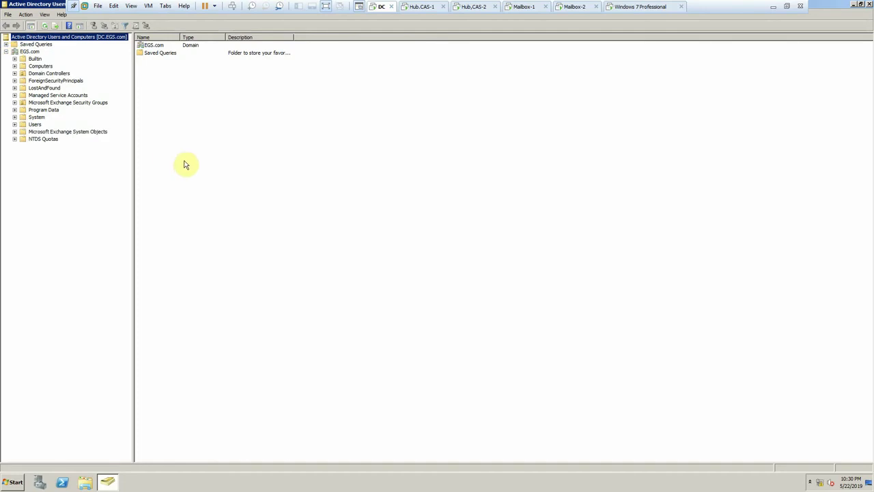
- Browse the Microsoft Exchange Security Groups and Microsoft Exchange System Objects containers
{"action": "left_click", "coordinate": [65, 104]}
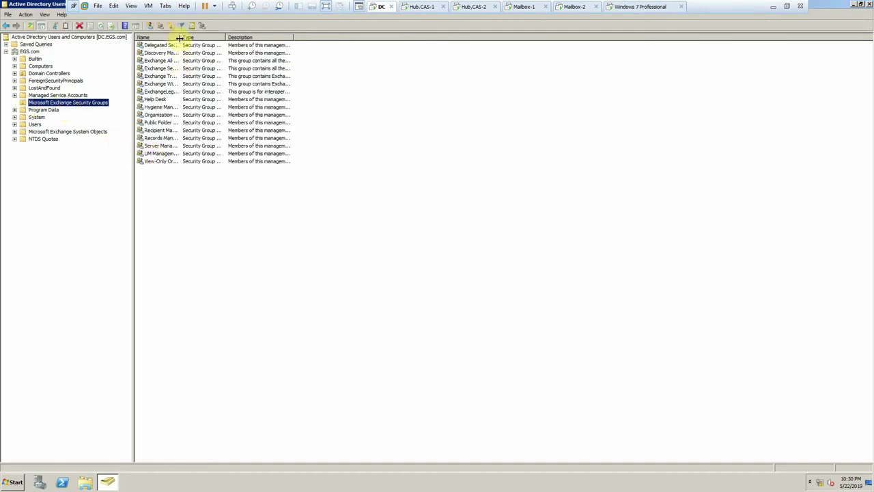
{"action": "left_click_drag", "start_coordinate": [179, 38], "coordinate": [215, 76]}
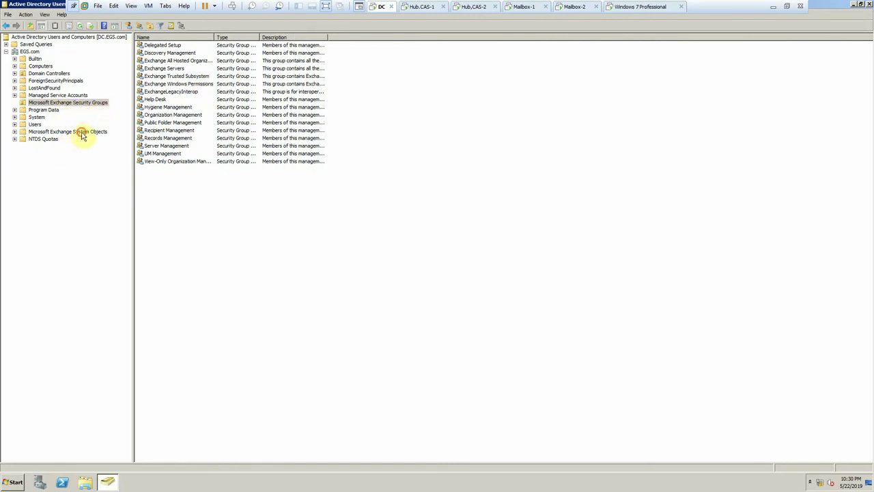
{"action": "left_click", "coordinate": [81, 133]}
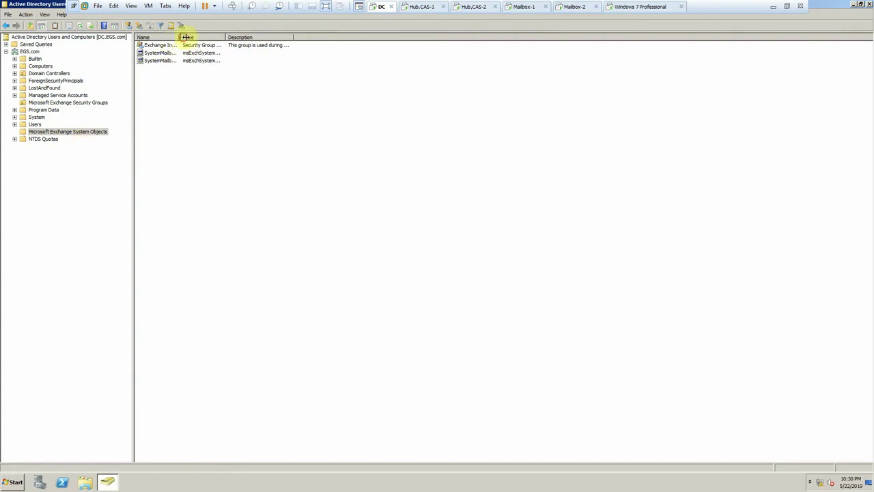
{"action": "left_click_drag", "start_coordinate": [185, 37], "coordinate": [245, 37]}
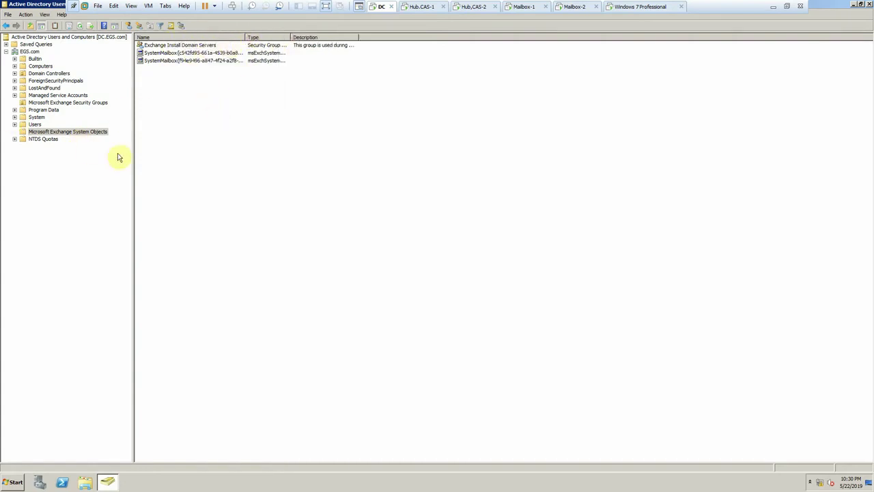
{"action": "left_click", "coordinate": [162, 53]}
{"action": "left_click", "coordinate": [162, 61]}
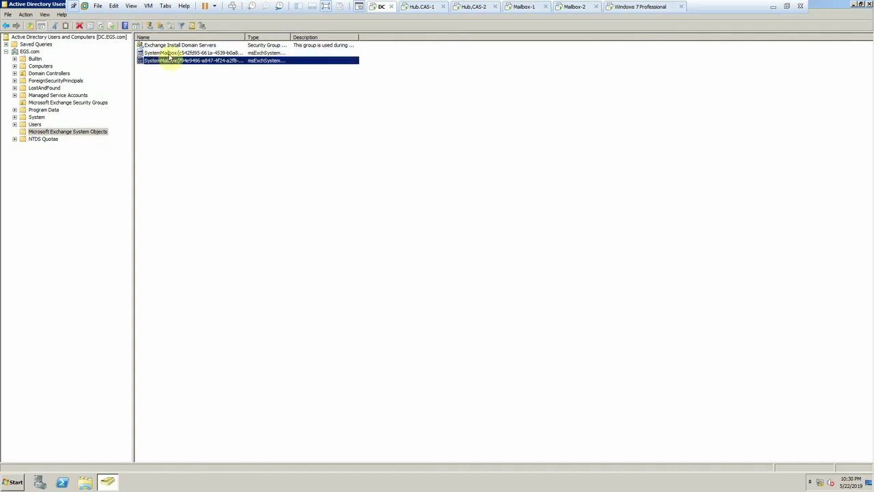
{"action": "left_click", "coordinate": [45, 103]}
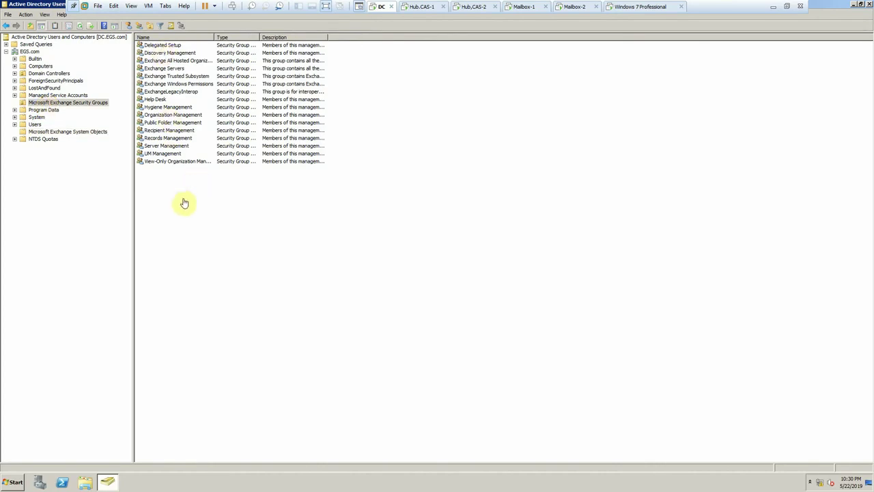
{"action": "left_click", "coordinate": [30, 52]}
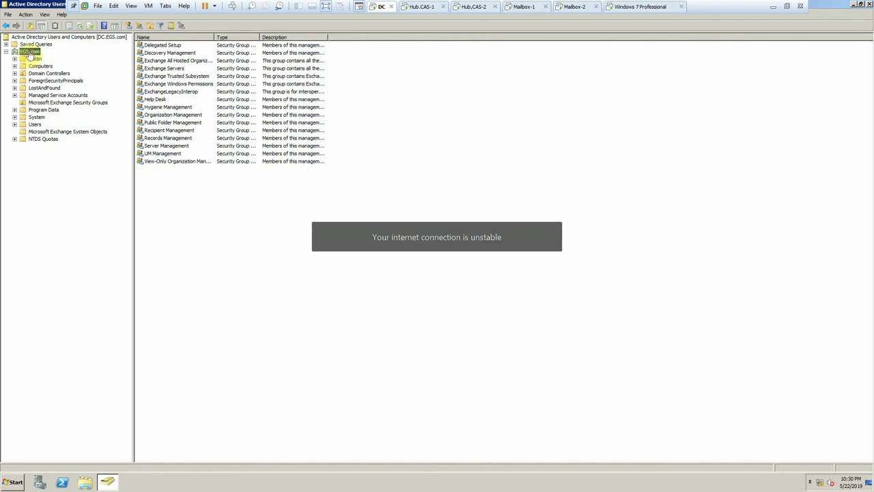
- Create an organizational unit named EGS under the EGS.com domain
{"action": "right_click", "coordinate": [30, 54]}
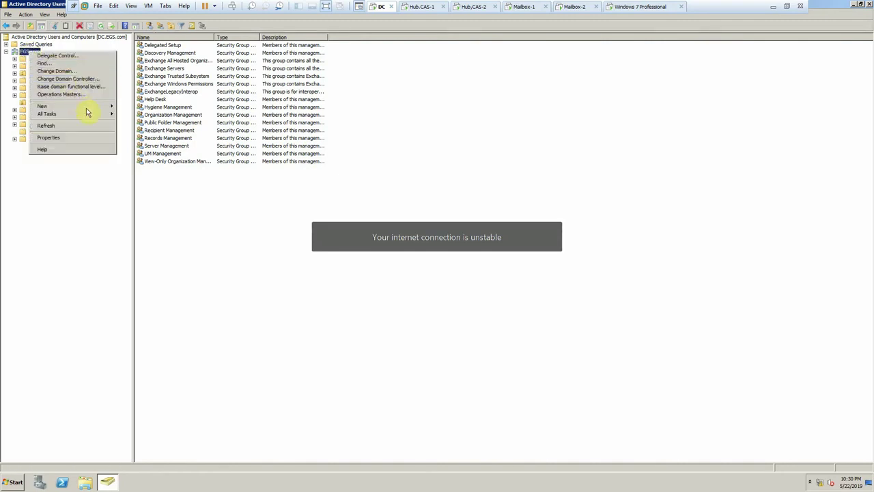
{"action": "mouse_move", "coordinate": [99, 107]}
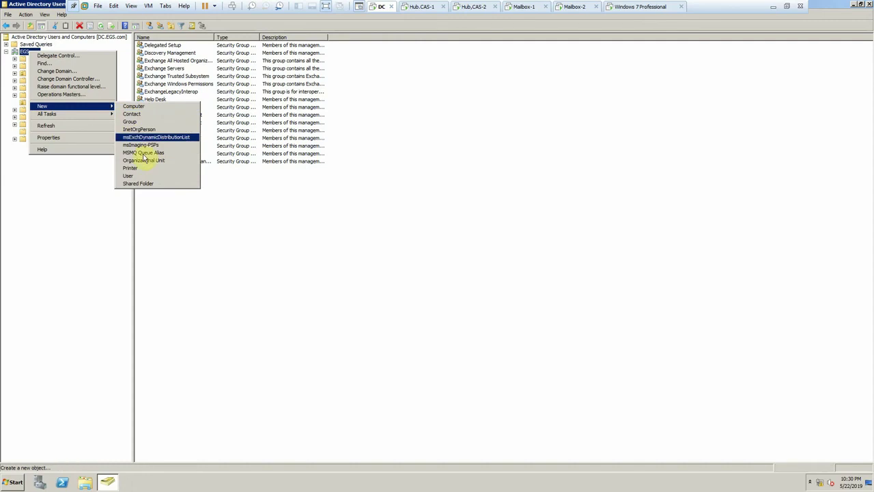
{"action": "left_click", "coordinate": [144, 162]}
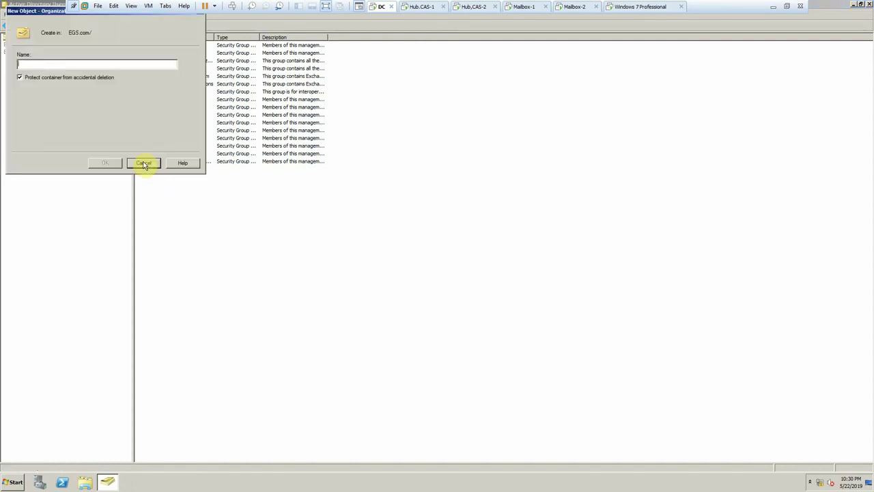
{"action": "type", "text": "EGS"}
{"action": "key", "text": "Return"}
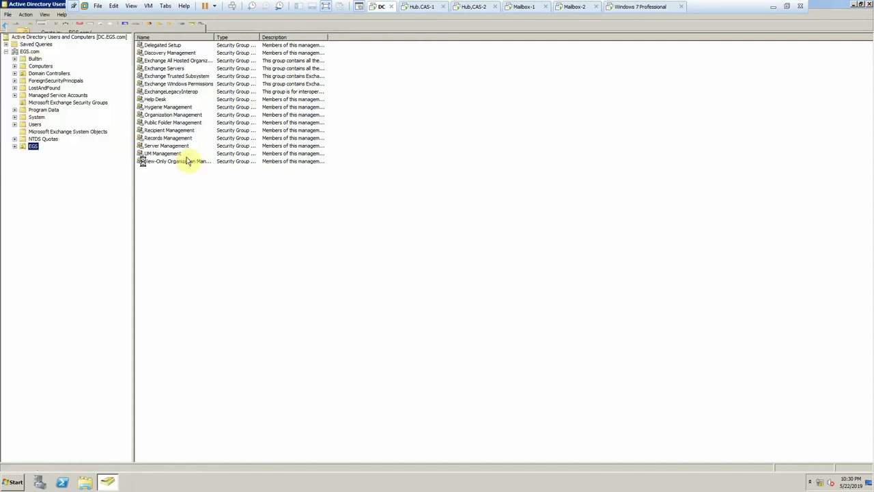
{"action": "double_click", "coordinate": [185, 162]}
- Create an organizational unit named IT inside the EGS unit
{"action": "right_click", "coordinate": [32, 147]}
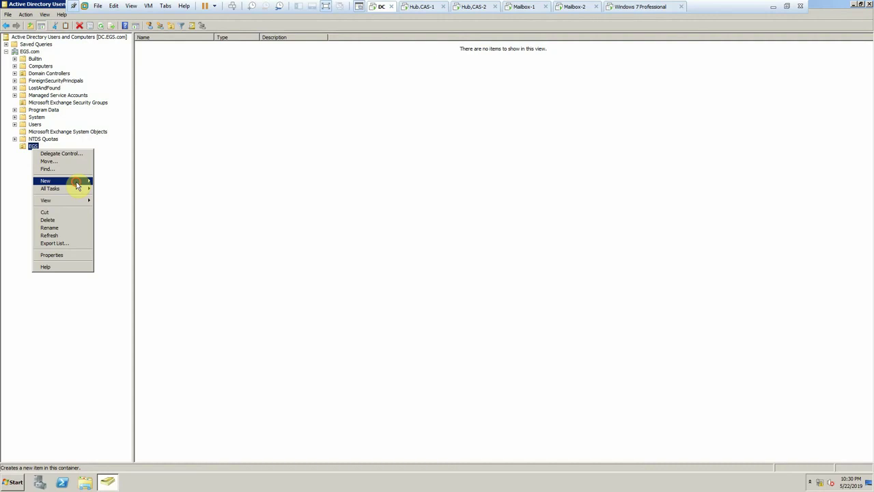
{"action": "mouse_move", "coordinate": [77, 181]}
{"action": "left_click", "coordinate": [133, 237]}
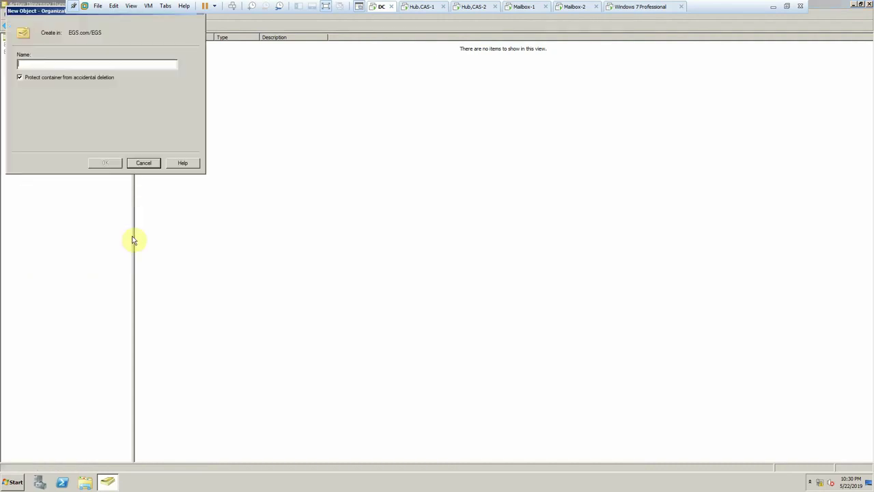
{"action": "type", "text": "IT"}
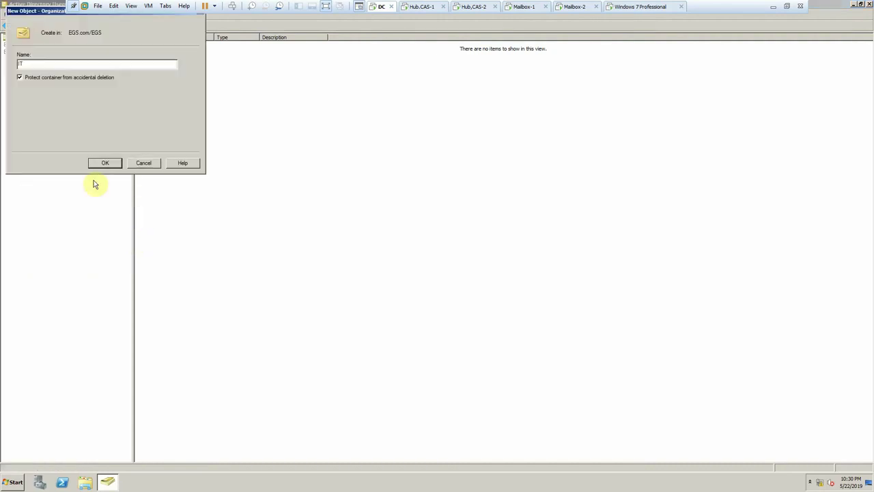
{"action": "left_click", "coordinate": [106, 164]}
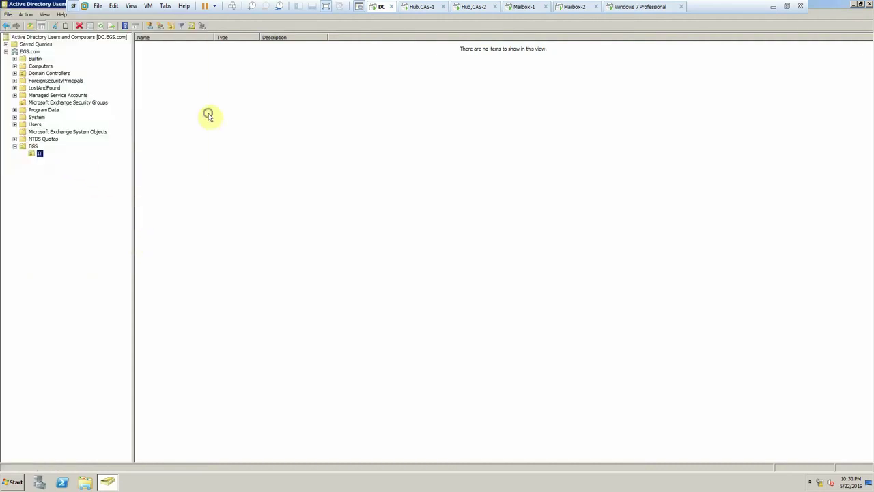
{"action": "right_click", "coordinate": [209, 115]}
- Start a new user in the IT unit and fill in its name, full name and logon name
{"action": "mouse_move", "coordinate": [240, 144]}
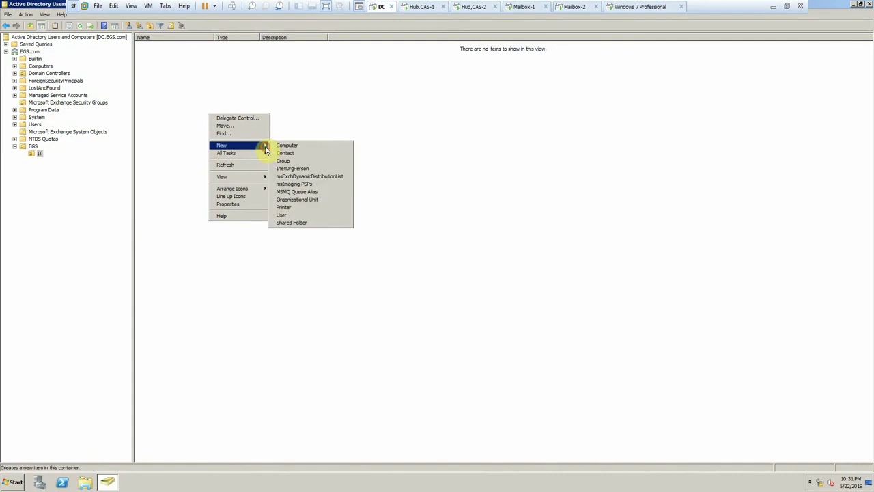
{"action": "left_click", "coordinate": [283, 215]}
{"action": "left_click_drag", "start_coordinate": [41, 11], "coordinate": [230, 131]}
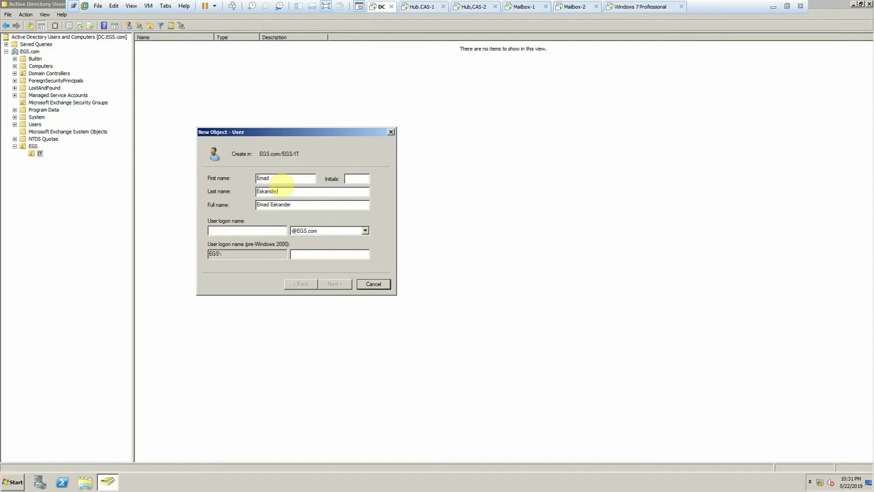
{"action": "key", "text": "Tab"}
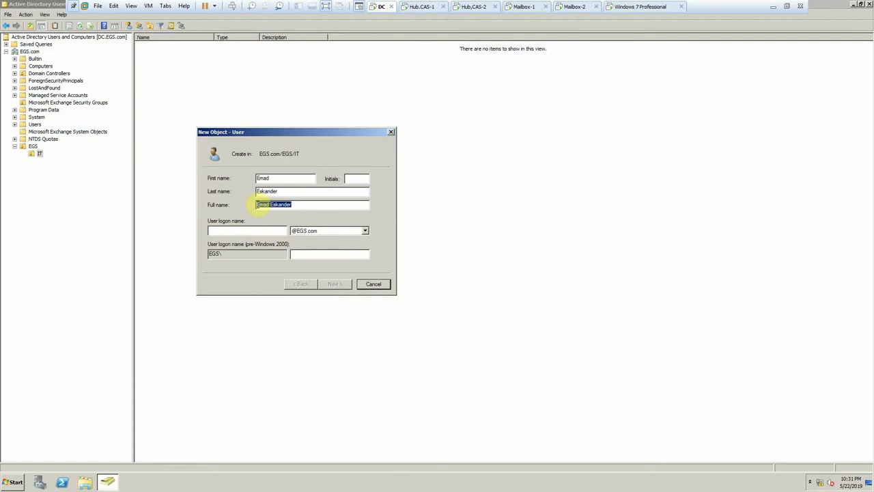
{"action": "left_click", "coordinate": [258, 205]}
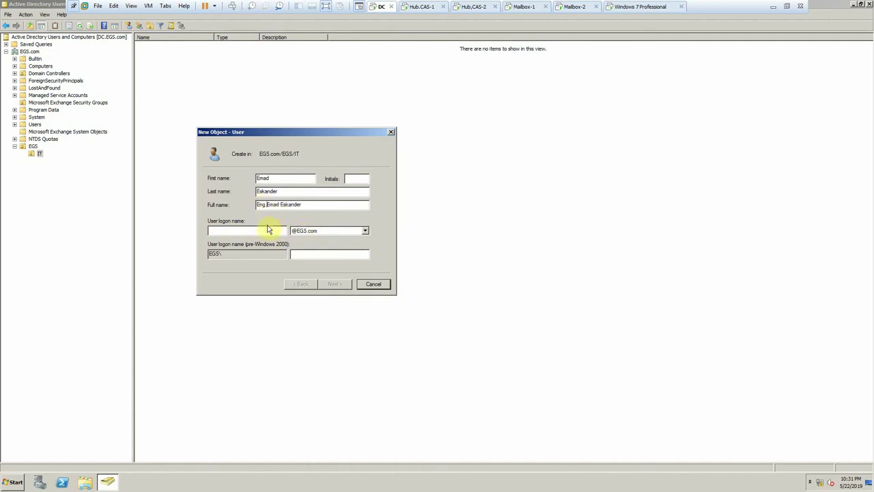
{"action": "left_click", "coordinate": [268, 230]}
{"action": "type", "text": "Emad"}
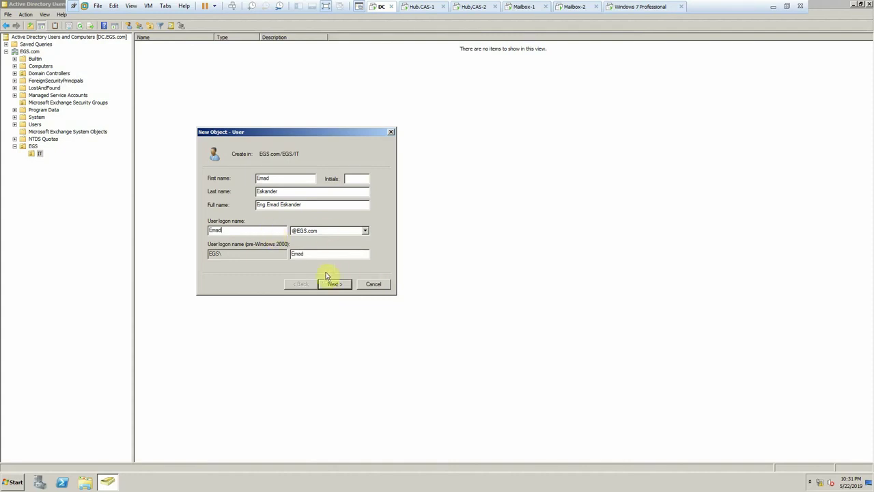
- Set the user's password, finish creating the account, and switch to Hub.CAS-1
{"action": "left_click", "coordinate": [333, 283]}
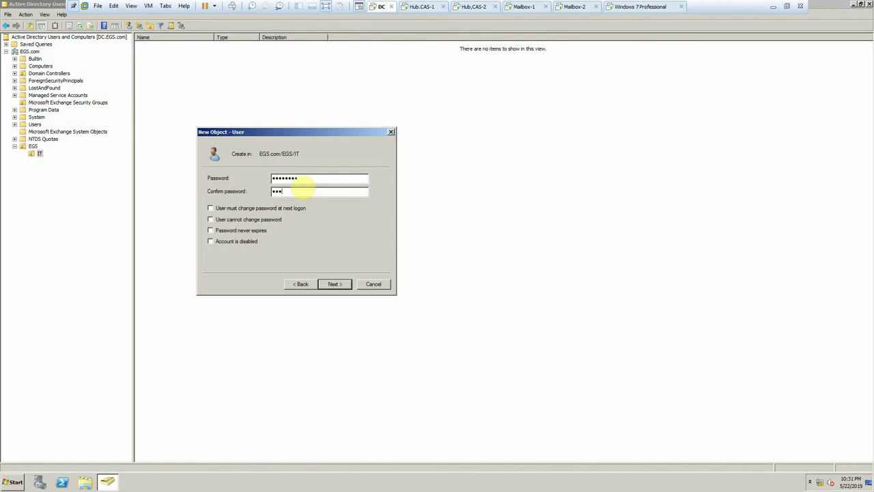
{"action": "key", "text": "Return"}
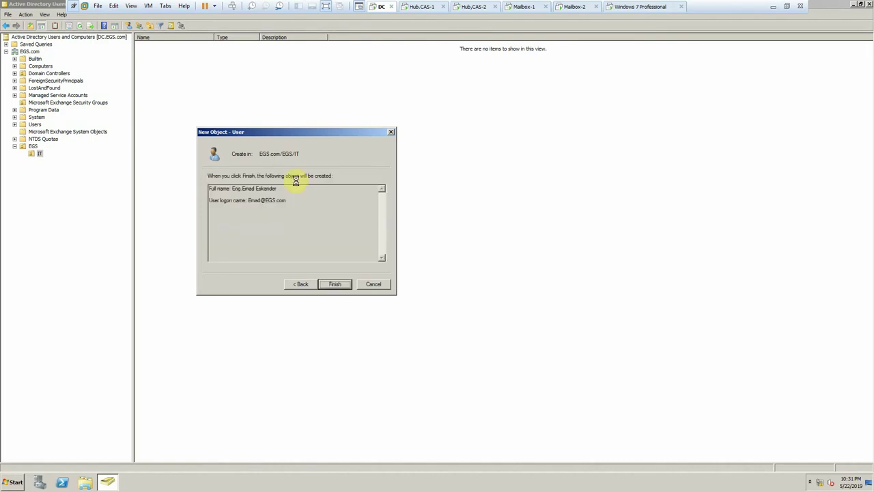
{"action": "key", "text": "Return"}
{"action": "left_click", "coordinate": [420, 8]}
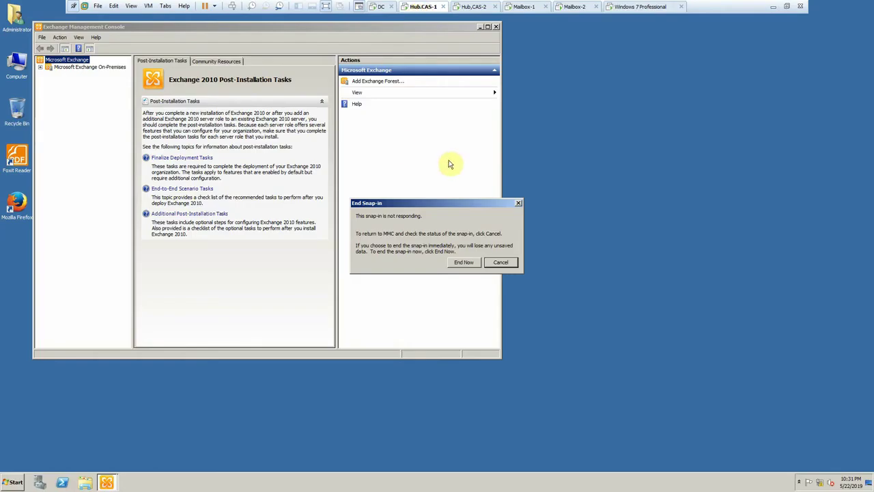
- Cancel ending the snap-in, select Microsoft Exchange On-Premises, and maximize the Exchange Management Console
{"action": "left_click", "coordinate": [502, 264]}
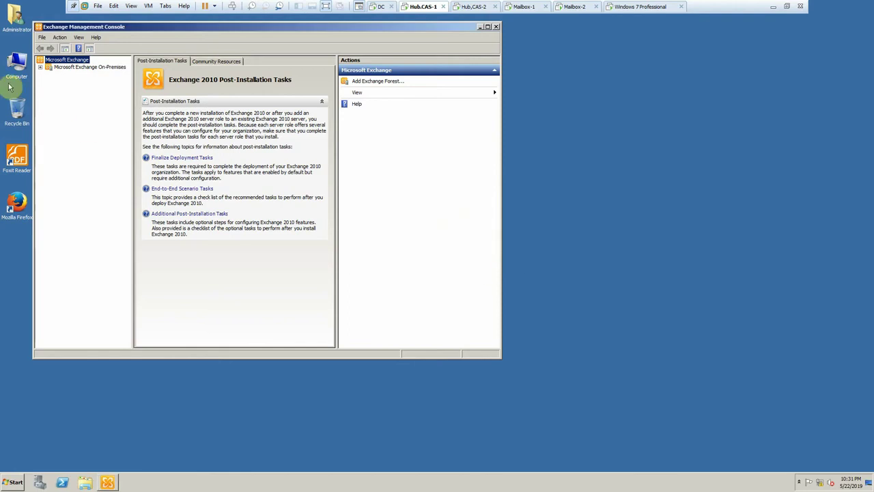
{"action": "left_click", "coordinate": [45, 67]}
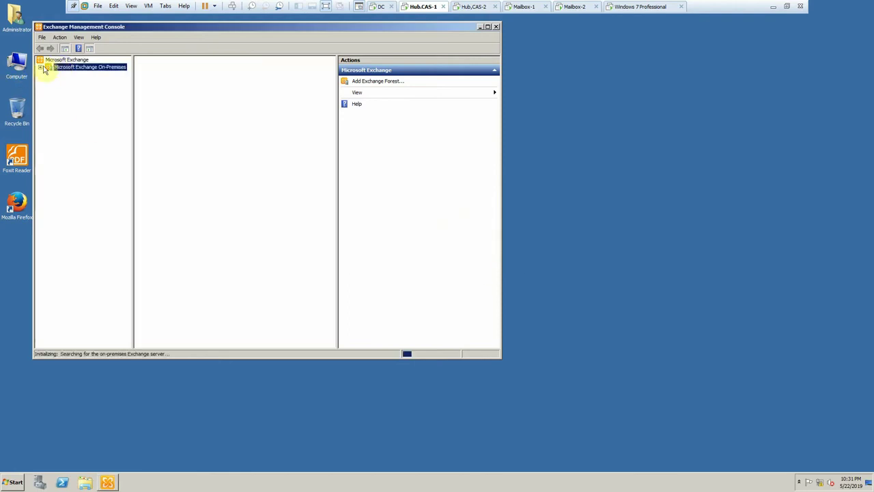
{"action": "left_click", "coordinate": [488, 27]}
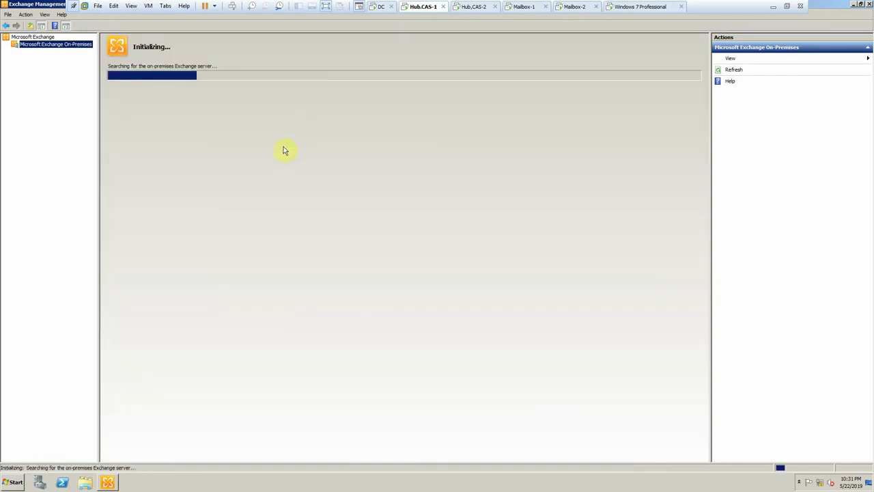
- Sign in to Windows 7 Professional via Switch User > Other User with the new user's credentials
{"action": "left_click", "coordinate": [638, 10]}
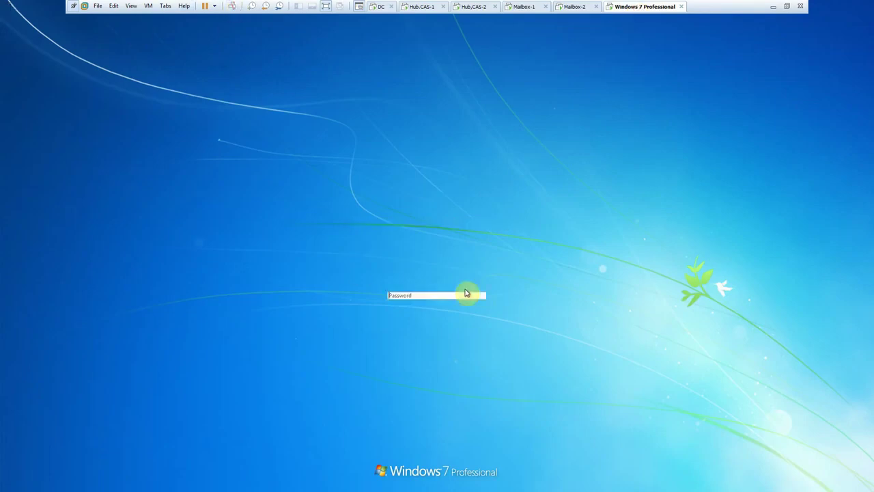
{"action": "left_click", "coordinate": [429, 337]}
{"action": "left_click", "coordinate": [464, 276]}
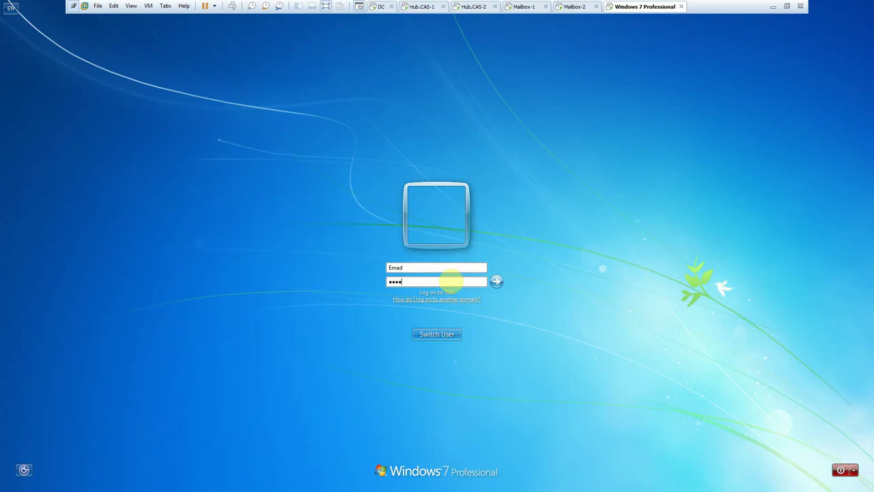
{"action": "key", "text": "Return"}
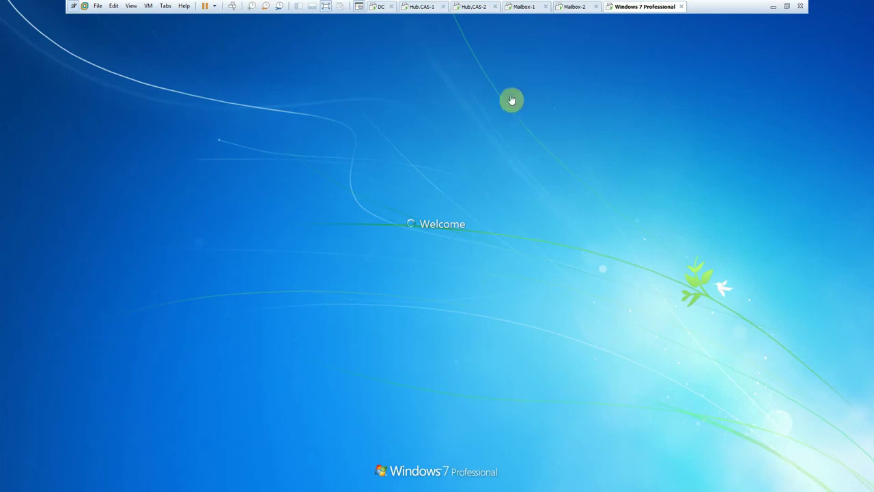
{"action": "left_click", "coordinate": [414, 13]}
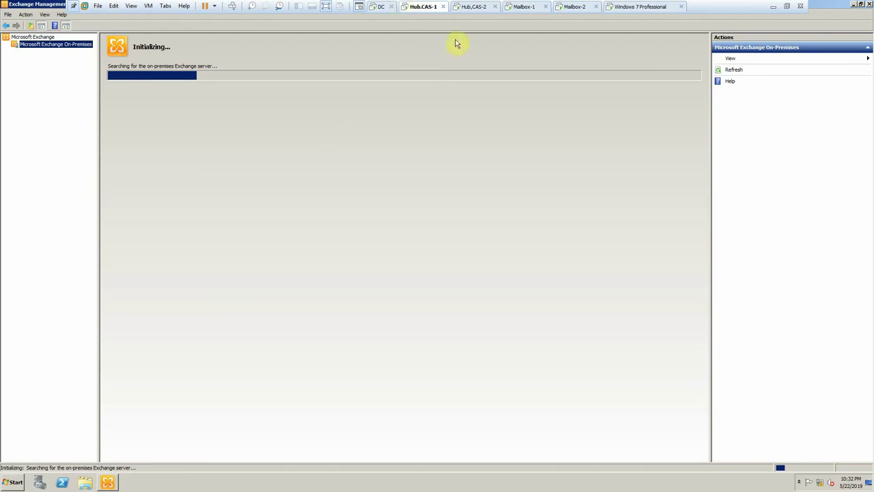
{"action": "left_click", "coordinate": [621, 7]}
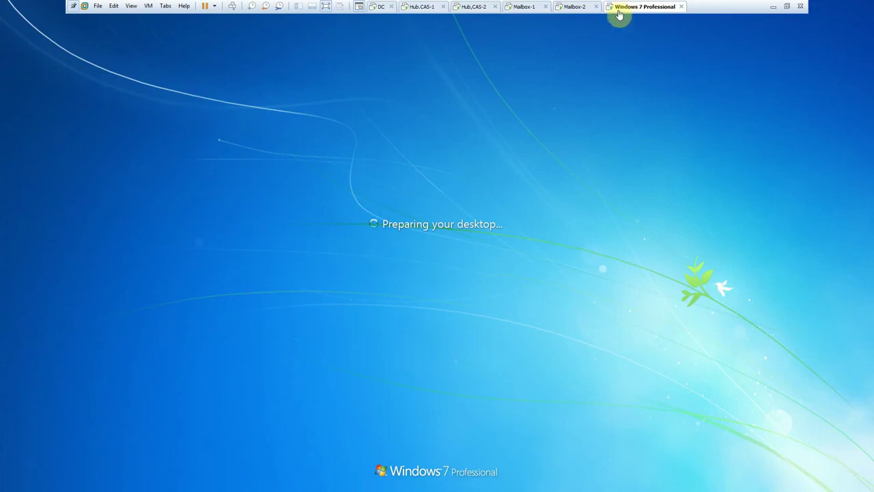
{"action": "left_click", "coordinate": [416, 6]}
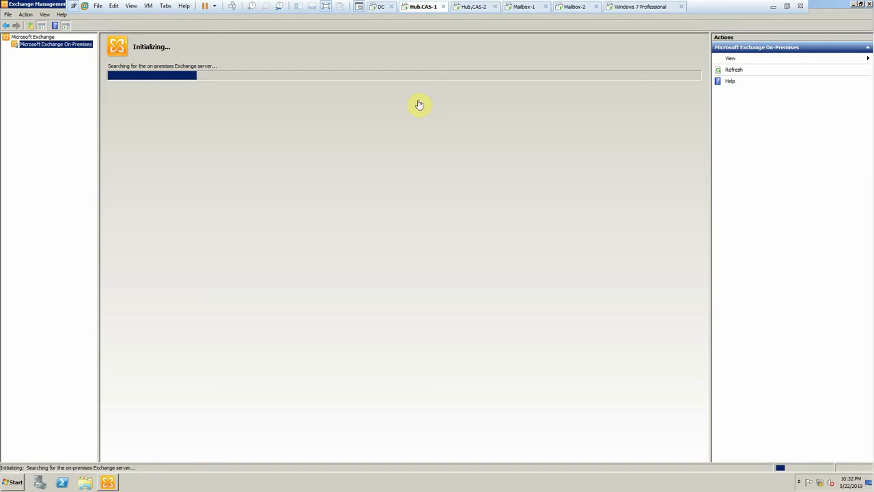
{"action": "left_click", "coordinate": [620, 7]}
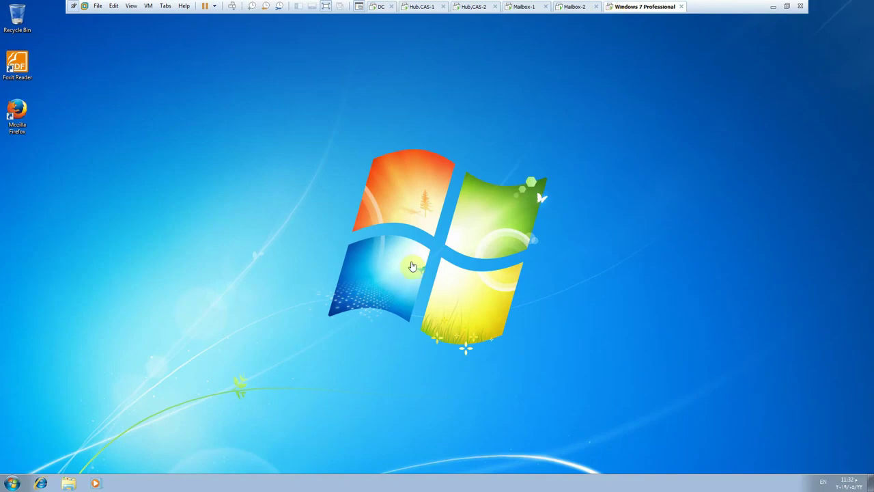
- Enable the Computer desktop icon through Personalize on Windows 7, then return to Hub.CAS-1
{"action": "right_click", "coordinate": [237, 123]}
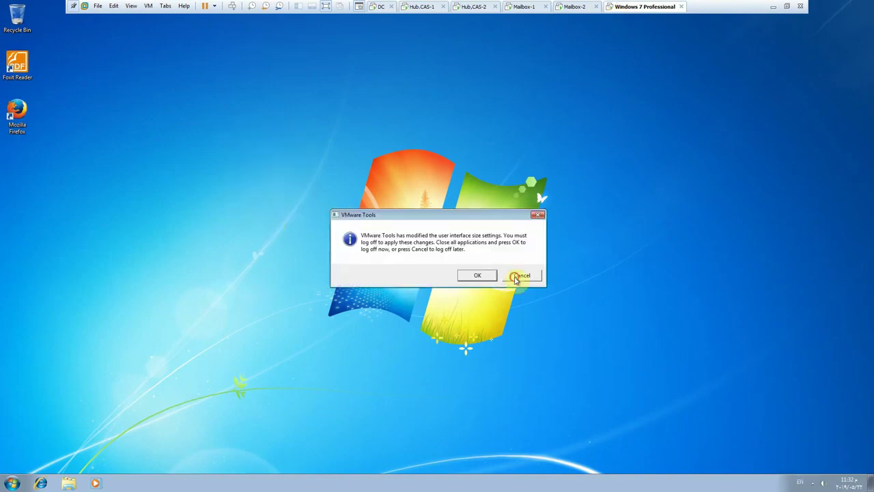
{"action": "left_click", "coordinate": [517, 275]}
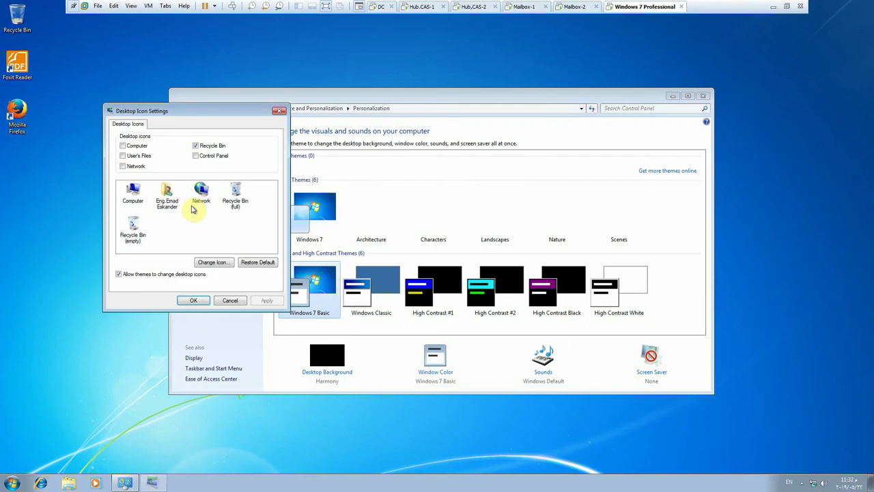
{"action": "left_click", "coordinate": [194, 300]}
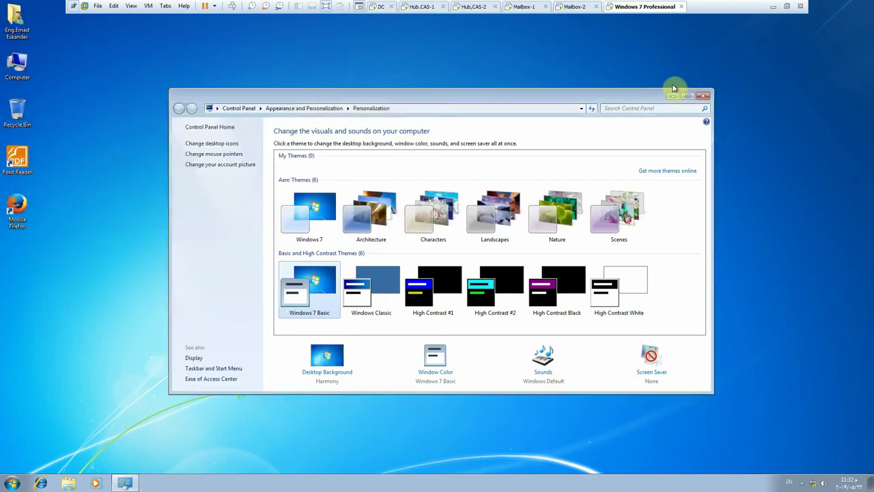
{"action": "left_click", "coordinate": [703, 96]}
{"action": "left_click", "coordinate": [418, 6]}
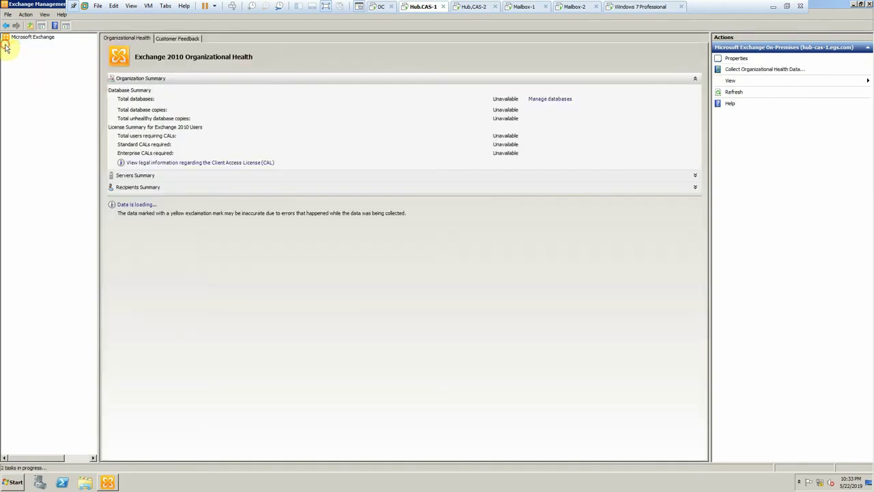
- Dismiss the license warning, open Server Configuration, select HUB-CAS-1 and refresh the view
{"action": "left_click", "coordinate": [6, 45]}
{"action": "left_click", "coordinate": [14, 52]}
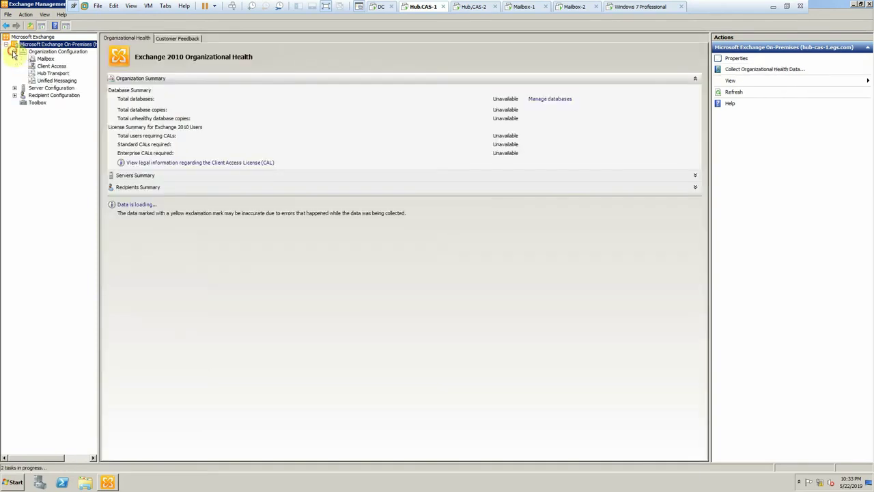
{"action": "left_click", "coordinate": [14, 88]}
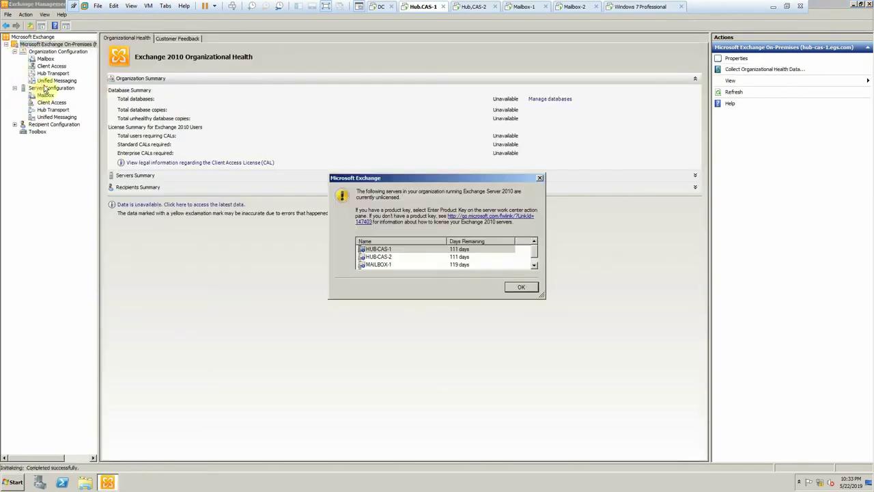
{"action": "left_click", "coordinate": [506, 287]}
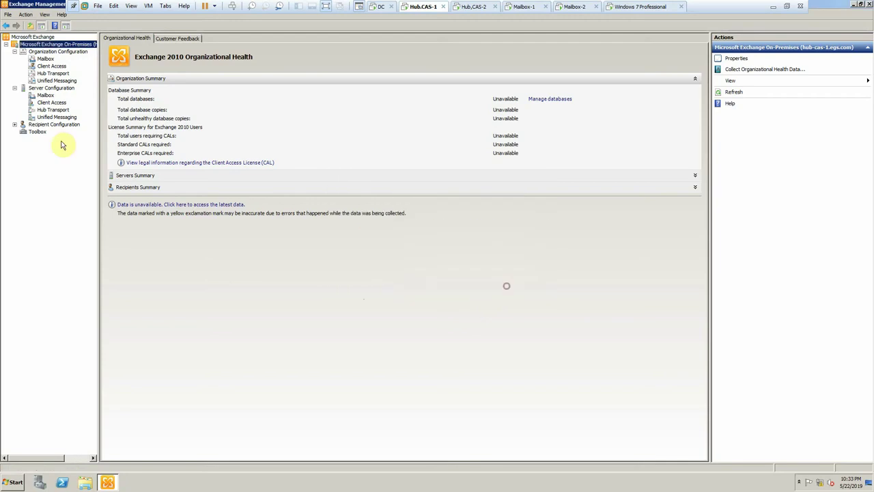
{"action": "left_click", "coordinate": [51, 88]}
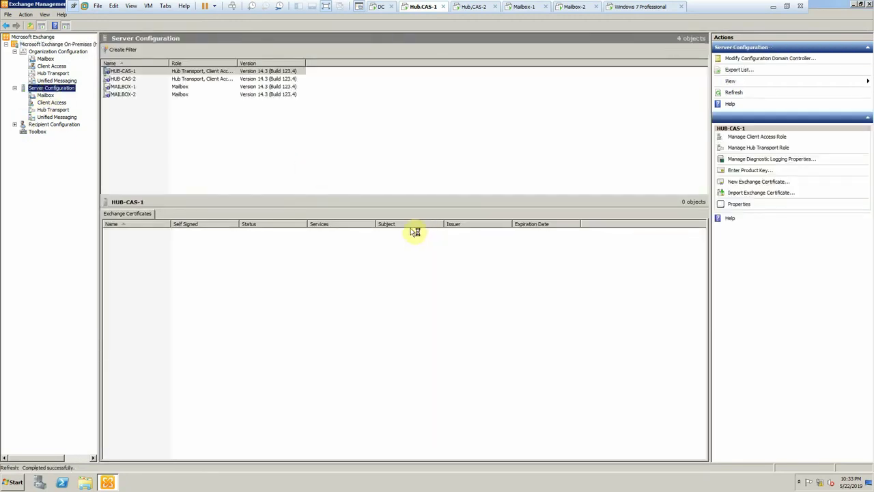
{"action": "left_click", "coordinate": [208, 71]}
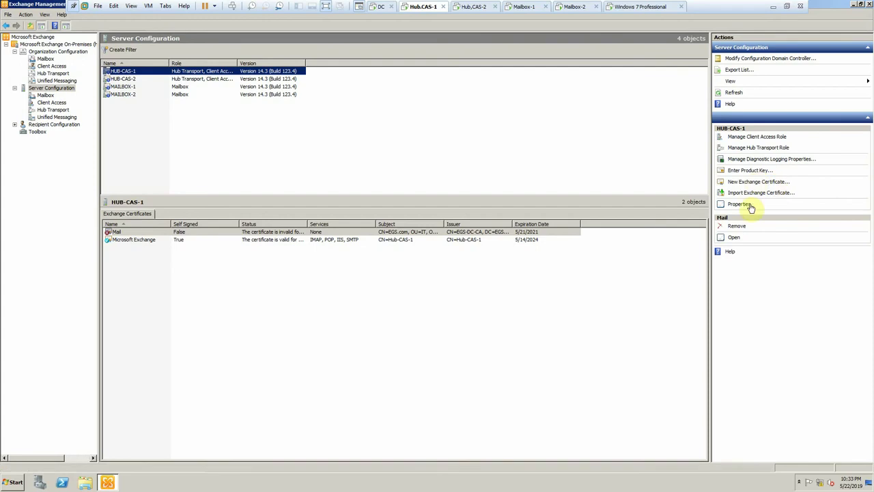
{"action": "left_click", "coordinate": [735, 95]}
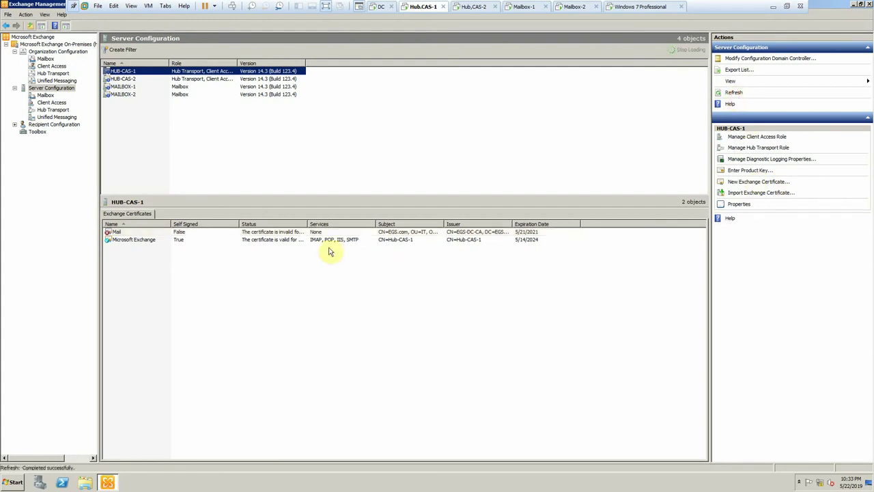
- Inspect the Mail certificate's General, Details and chain tabs, confirming the EGS-DC-CA root
{"action": "left_click", "coordinate": [298, 232]}
{"action": "double_click", "coordinate": [298, 233]}
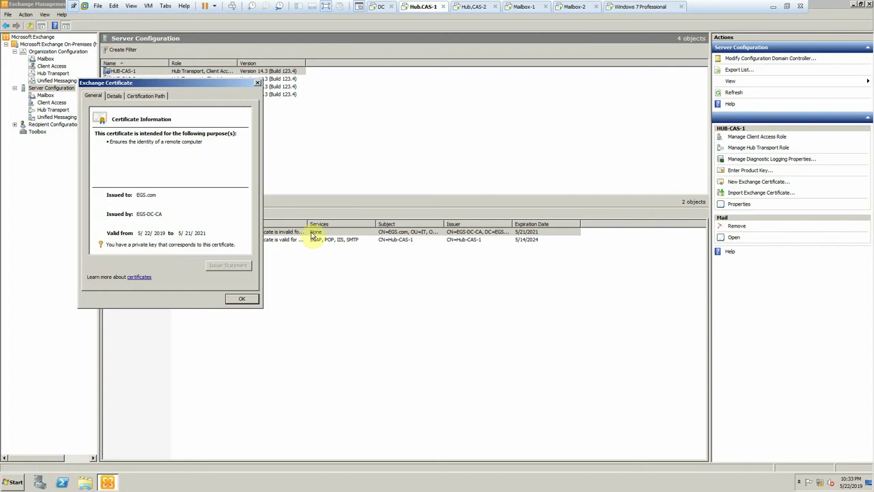
{"action": "left_click", "coordinate": [145, 96]}
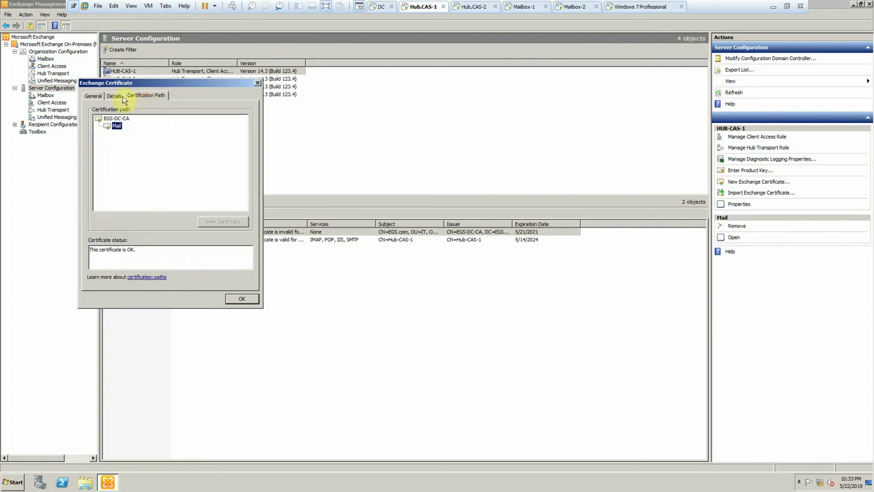
{"action": "left_click", "coordinate": [112, 97]}
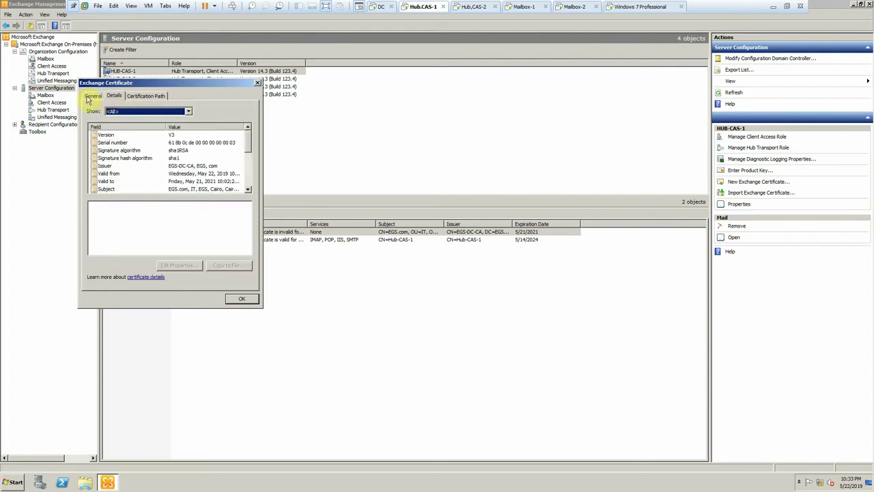
{"action": "left_click", "coordinate": [89, 97]}
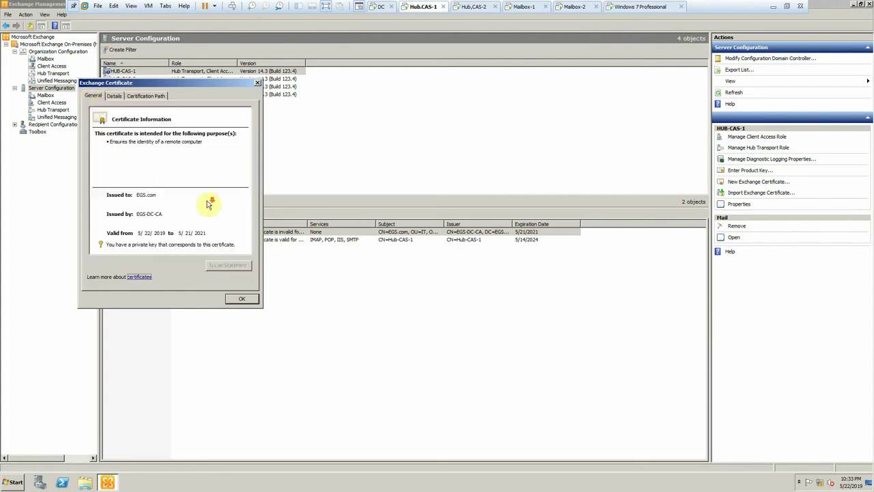
{"action": "left_click", "coordinate": [145, 97]}
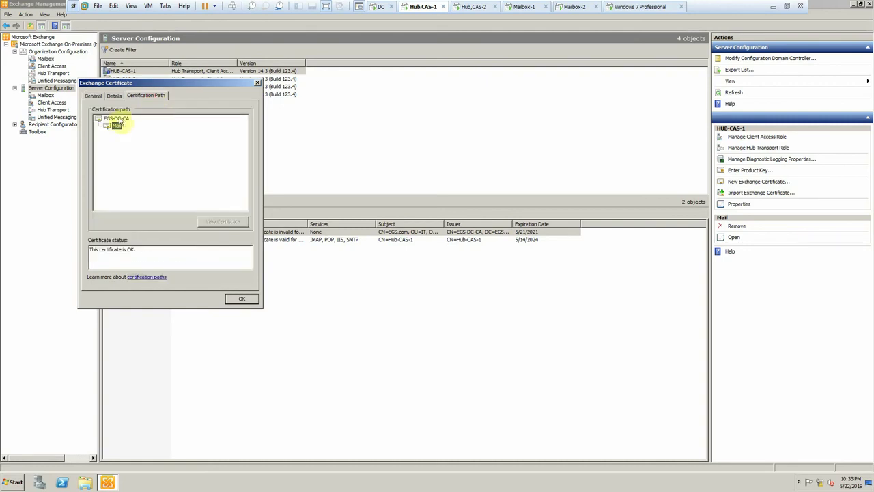
{"action": "left_click", "coordinate": [116, 118]}
{"action": "left_click", "coordinate": [116, 125]}
{"action": "left_click", "coordinate": [116, 118]}
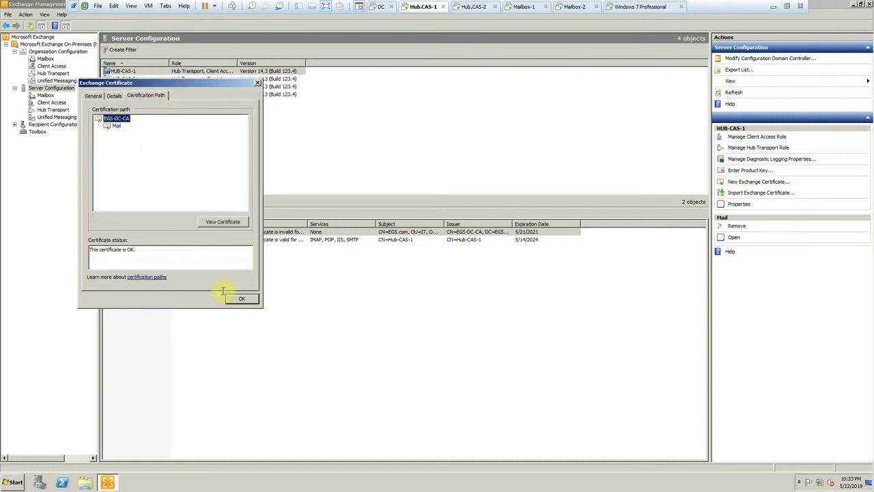
{"action": "left_click", "coordinate": [243, 301]}
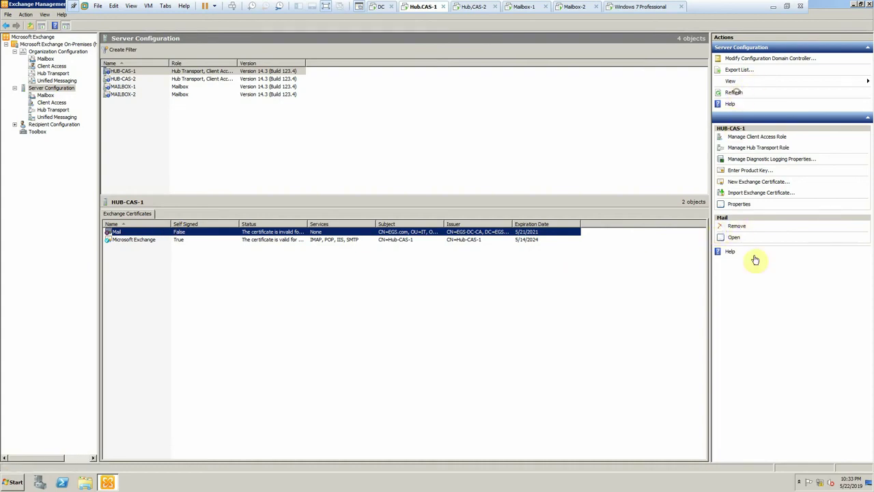
- Remove the Mail certificate from HUB-CAS-1 and launch the New Exchange Certificate wizard
{"action": "left_click", "coordinate": [738, 227]}
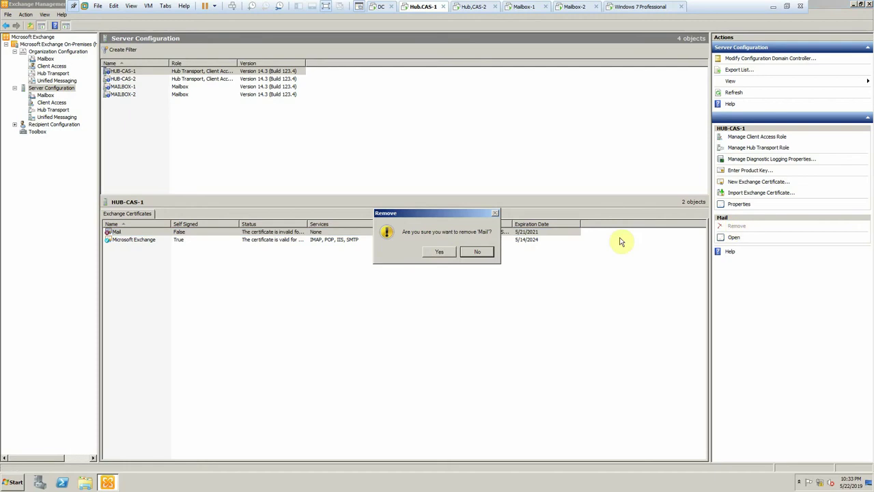
{"action": "left_click", "coordinate": [441, 252]}
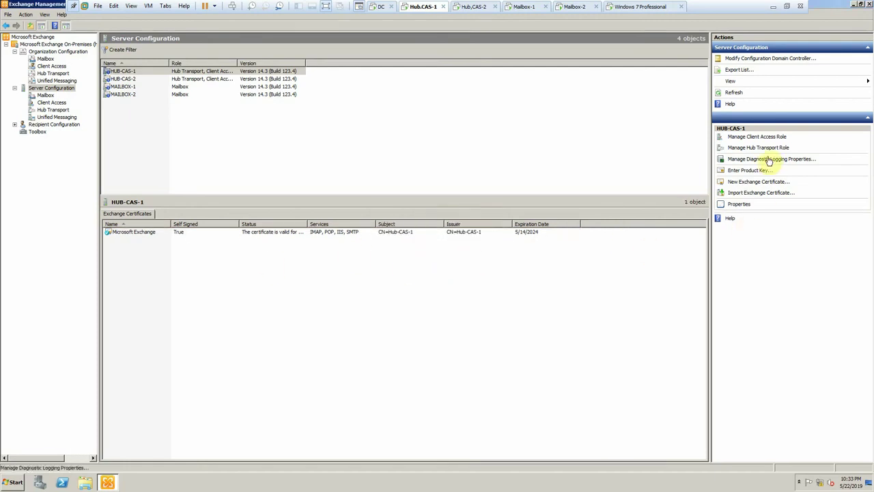
{"action": "left_click", "coordinate": [757, 184]}
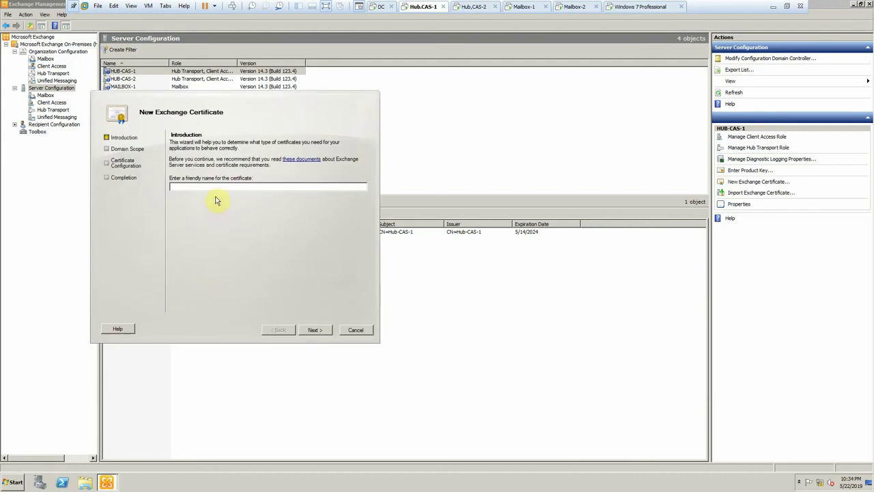
- Enter the certificate's friendly name and leave the wildcard certificate option unchecked
{"action": "left_click", "coordinate": [215, 189]}
{"action": "left_click", "coordinate": [302, 330]}
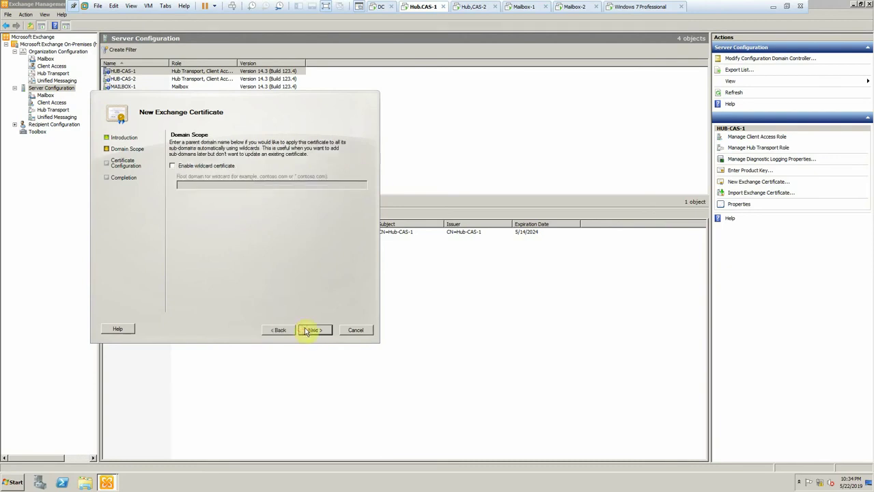
{"action": "left_click", "coordinate": [308, 330]}
{"action": "left_click", "coordinate": [273, 332]}
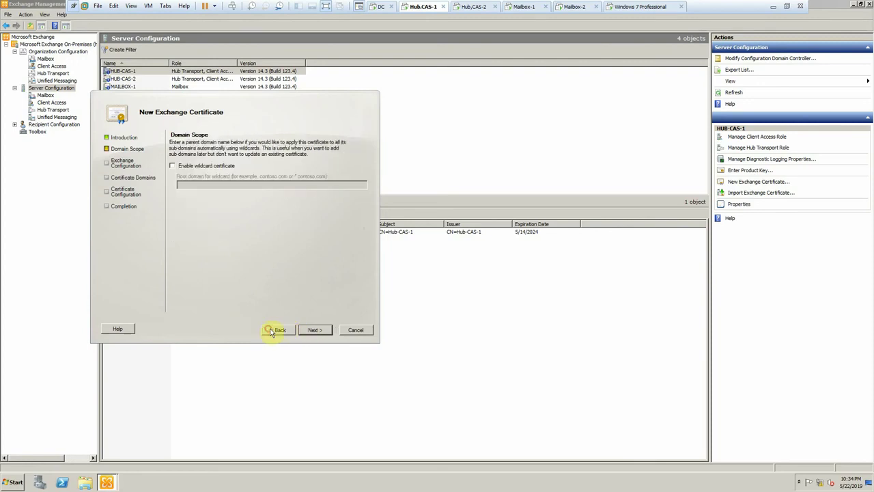
{"action": "left_click", "coordinate": [185, 167]}
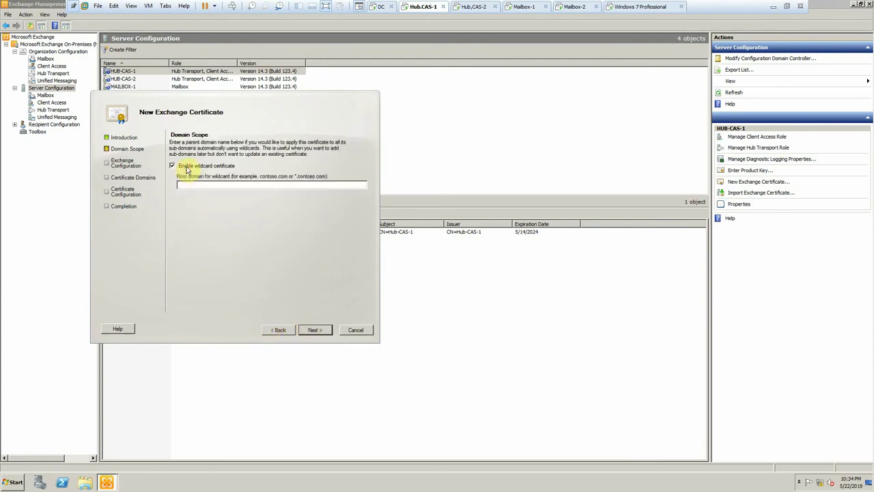
{"action": "left_click", "coordinate": [187, 169]}
{"action": "left_click", "coordinate": [312, 330]}
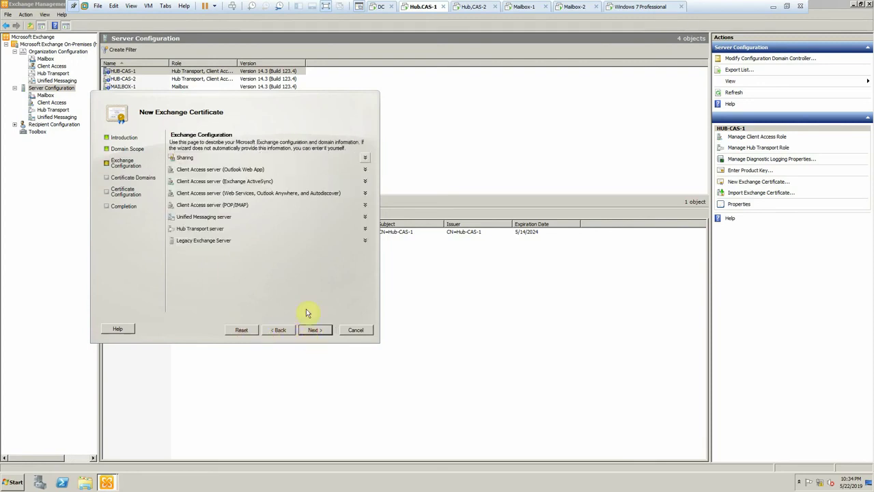
- Enable Outlook Web App intranet and internet, Exchange ActiveSync for mail.egs.com, and Autodiscover
{"action": "left_click", "coordinate": [279, 170]}
{"action": "left_click", "coordinate": [191, 181]}
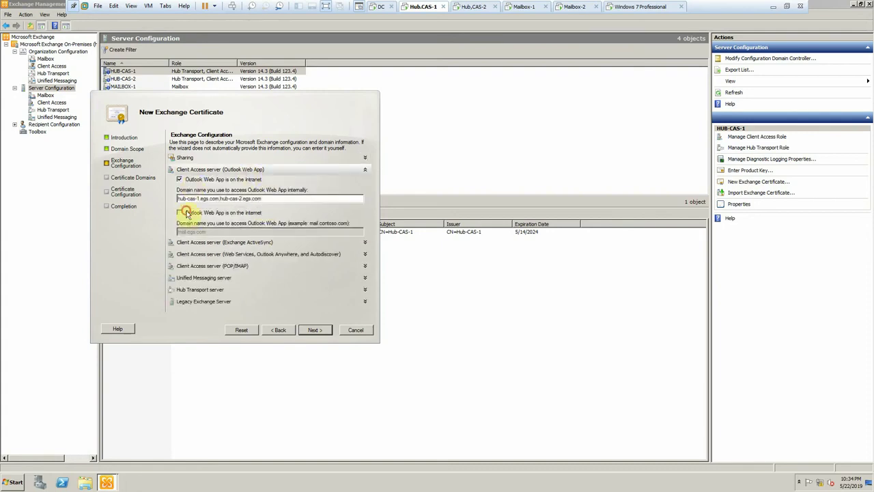
{"action": "left_click", "coordinate": [189, 213]}
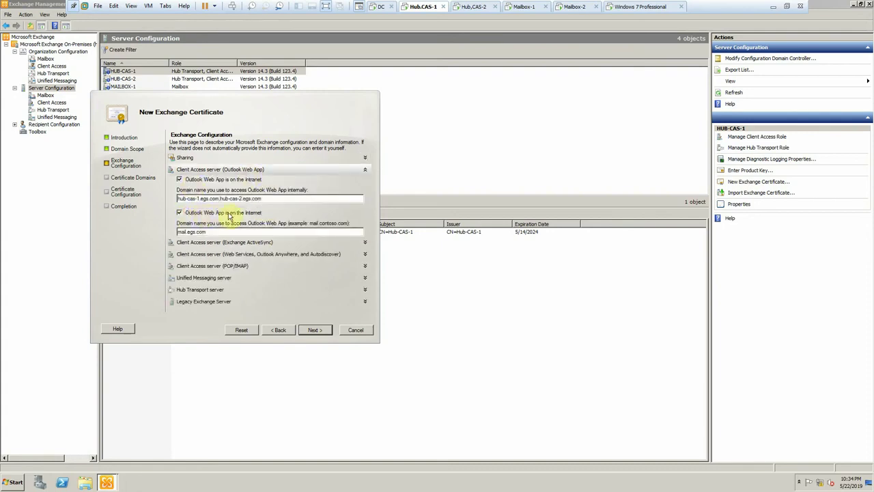
{"action": "left_click", "coordinate": [248, 242]}
{"action": "left_click", "coordinate": [251, 250]}
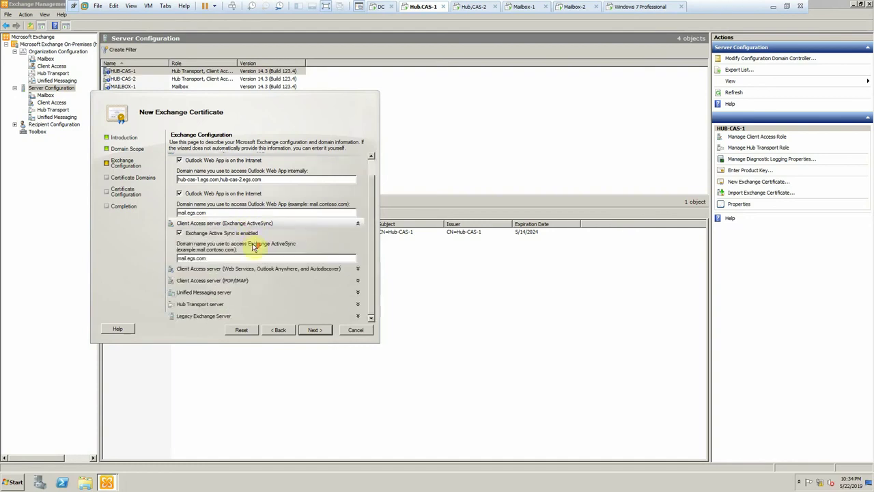
{"action": "left_click", "coordinate": [212, 270]}
{"action": "left_click", "coordinate": [209, 278]}
{"action": "left_click", "coordinate": [315, 330]}
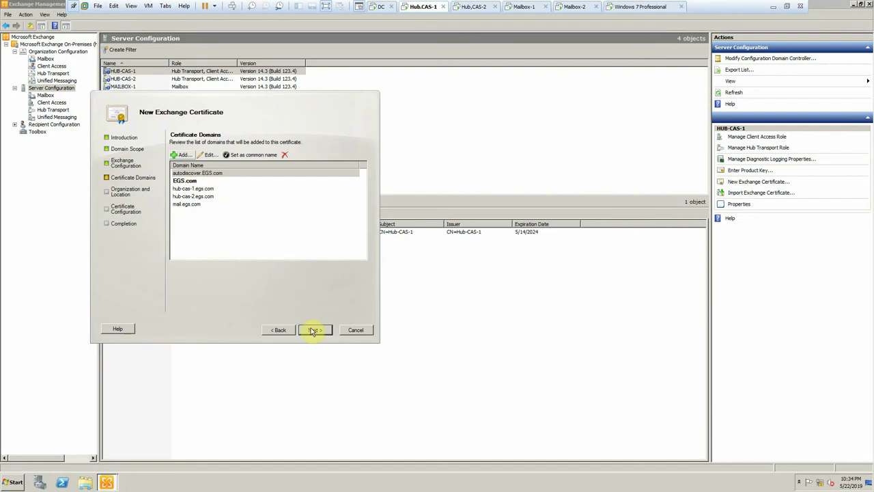
- Enter organization EGS, unit IT, country Egypt, city and state Cairo, then browse for the request file location
{"action": "left_click", "coordinate": [313, 331]}
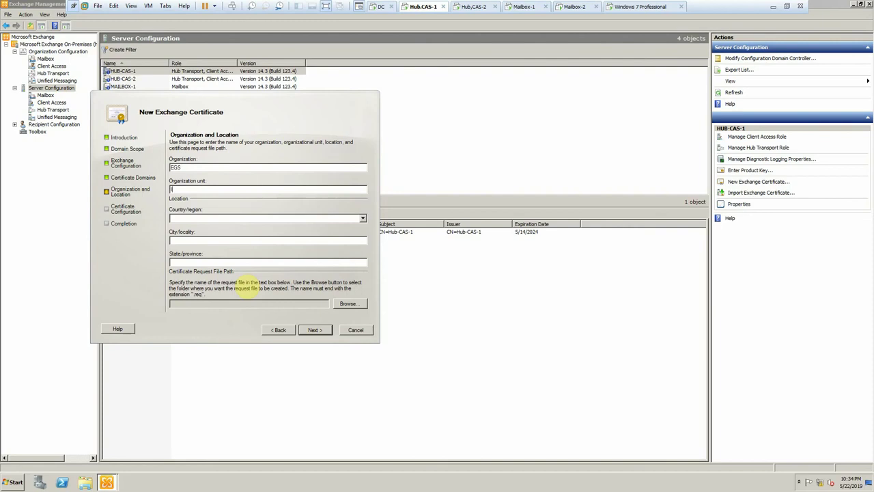
{"action": "left_click", "coordinate": [213, 220]}
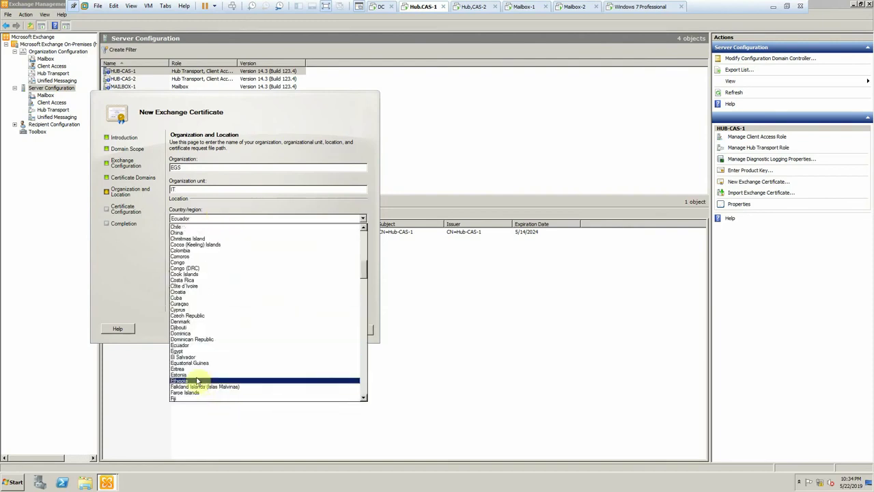
{"action": "left_click", "coordinate": [181, 352]}
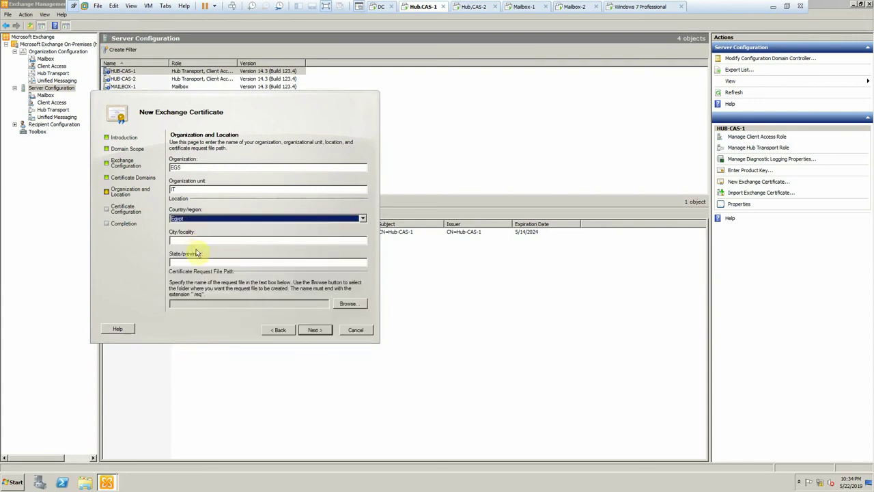
{"action": "left_click", "coordinate": [197, 239]}
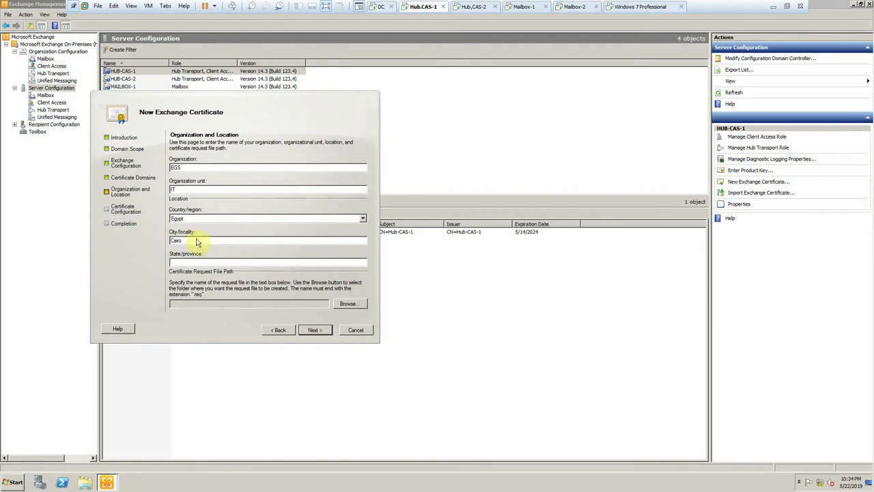
{"action": "left_click", "coordinate": [206, 260]}
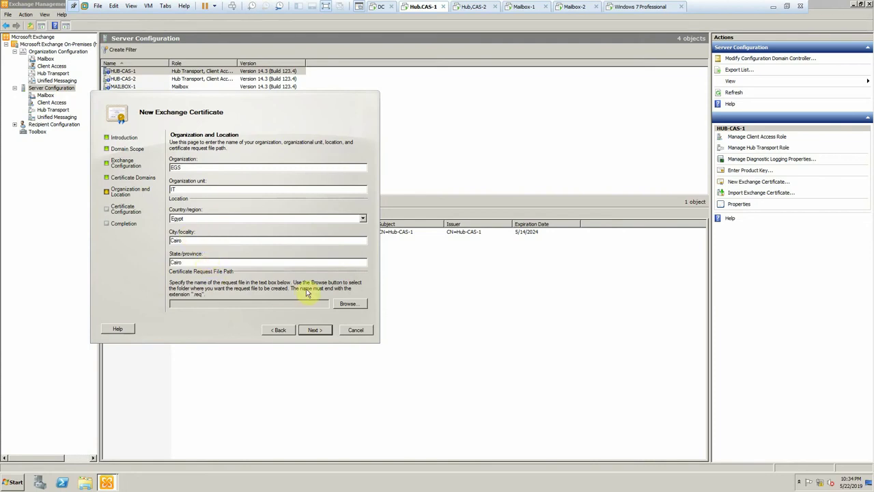
{"action": "left_click", "coordinate": [348, 303]}
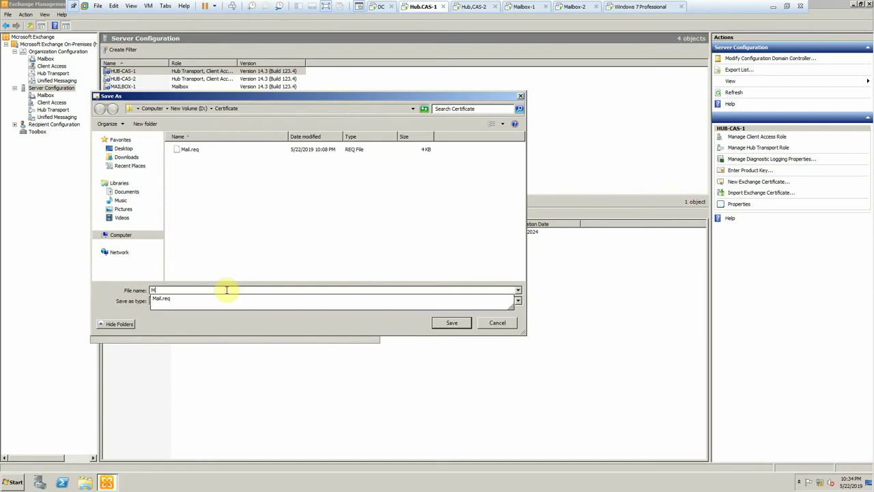
- Save the request as Mail-2.req, finish the certificate wizard, and switch to the DC machine
{"action": "type", "text": "Mail-2"}
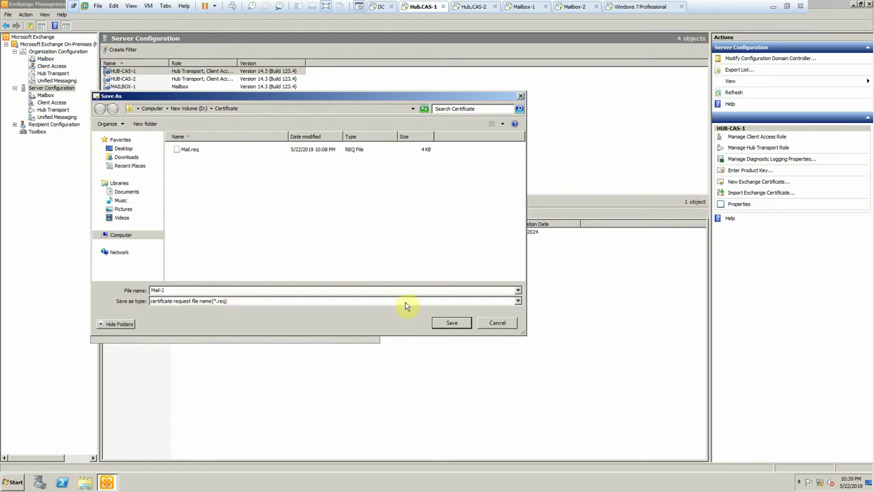
{"action": "left_click", "coordinate": [452, 322]}
{"action": "left_click", "coordinate": [312, 331]}
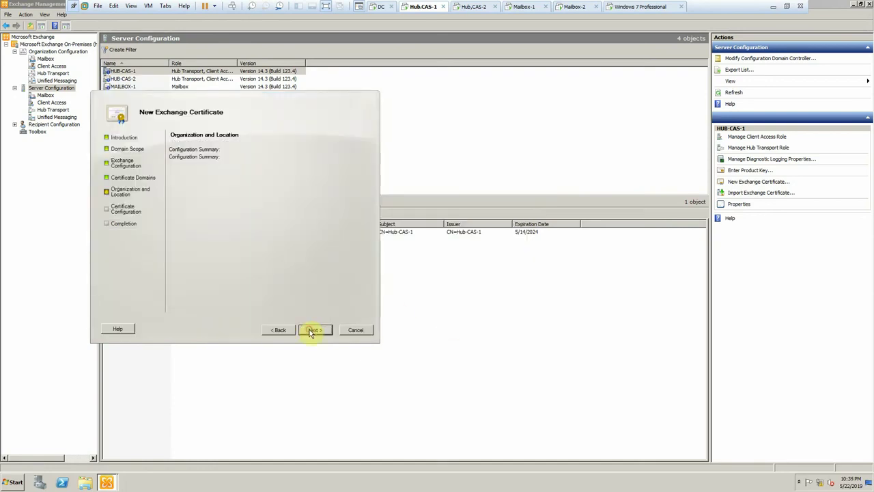
{"action": "left_click", "coordinate": [312, 331]}
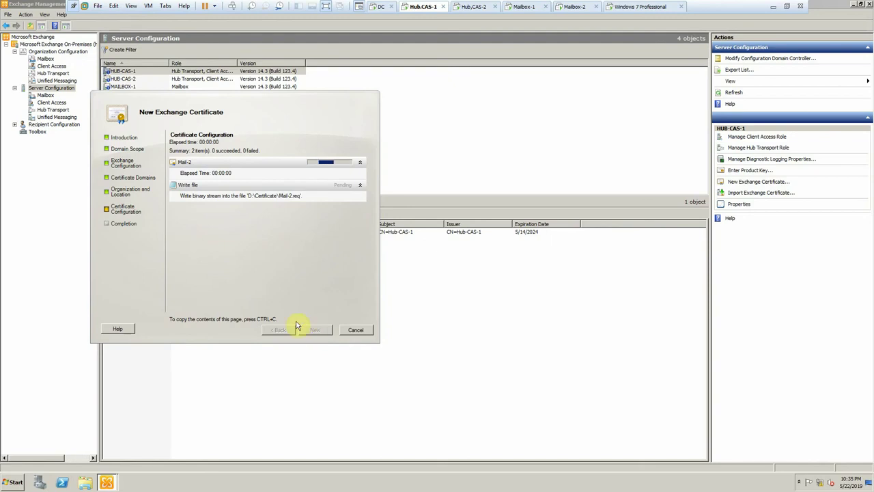
{"action": "left_click", "coordinate": [313, 330]}
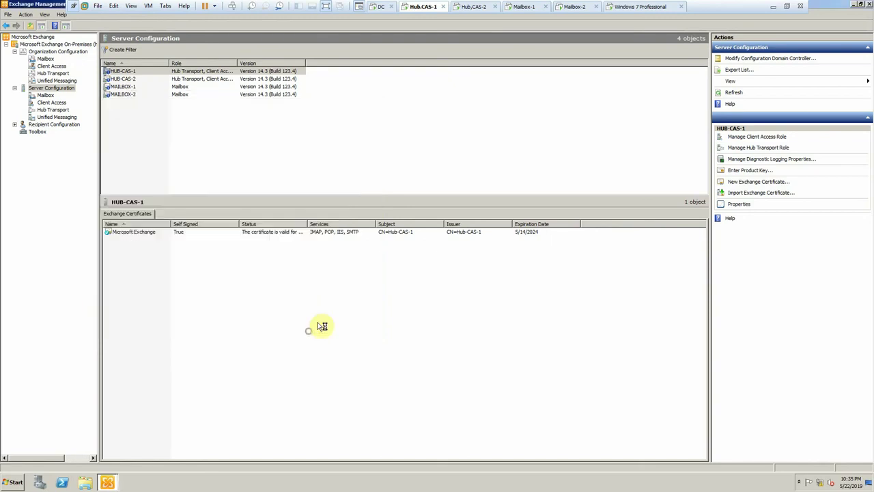
{"action": "left_click", "coordinate": [377, 6]}
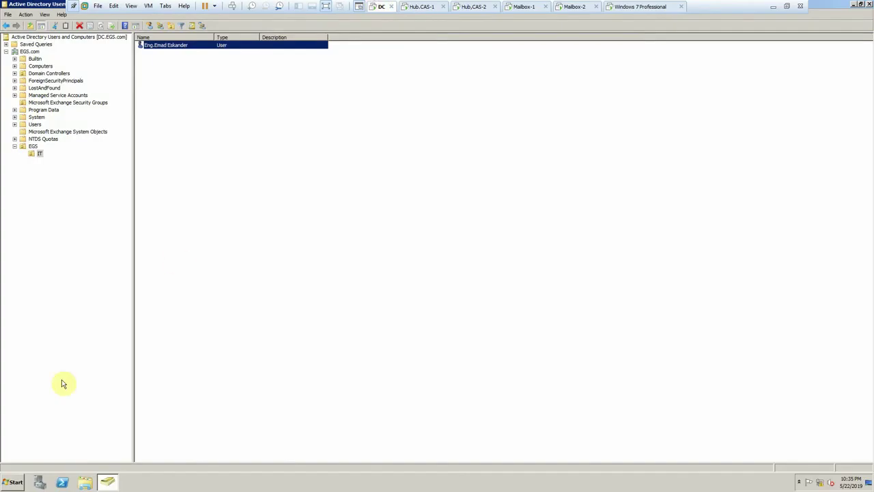
- On DC, start Internet Information Services (IIS) Manager from Administrative Tools and close Internet Explorer
{"action": "left_click", "coordinate": [15, 482]}
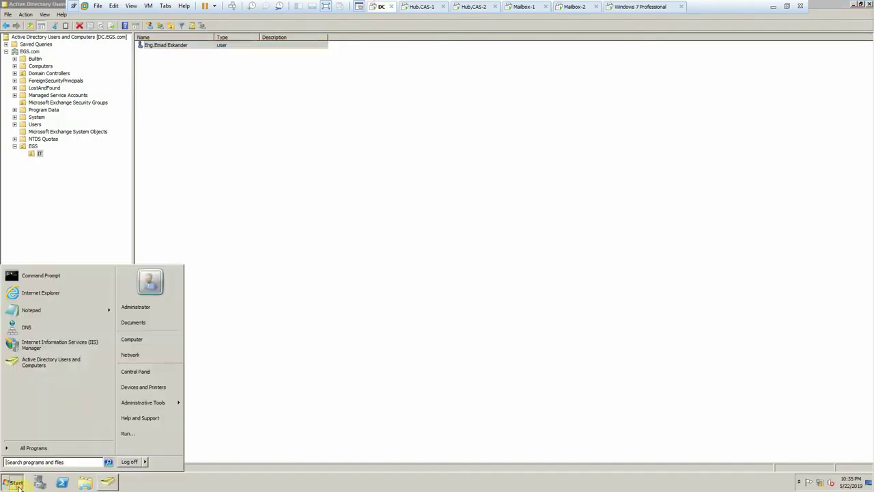
{"action": "left_click", "coordinate": [68, 301]}
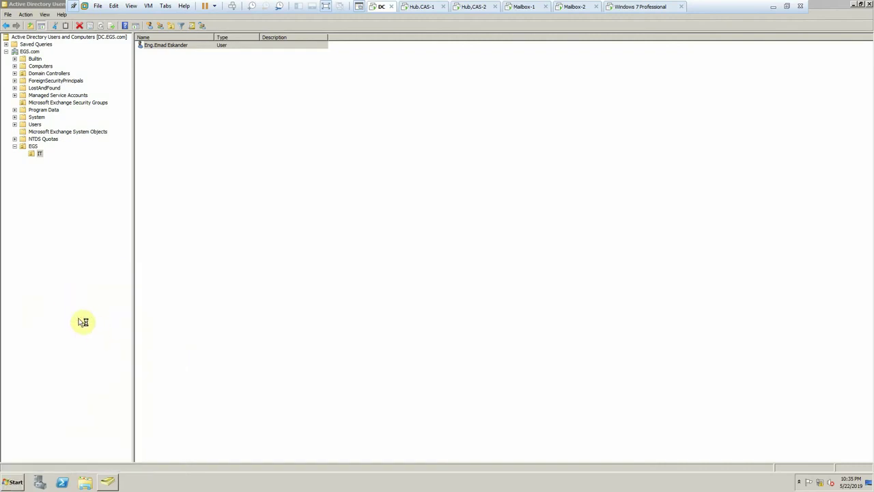
{"action": "left_click", "coordinate": [16, 483]}
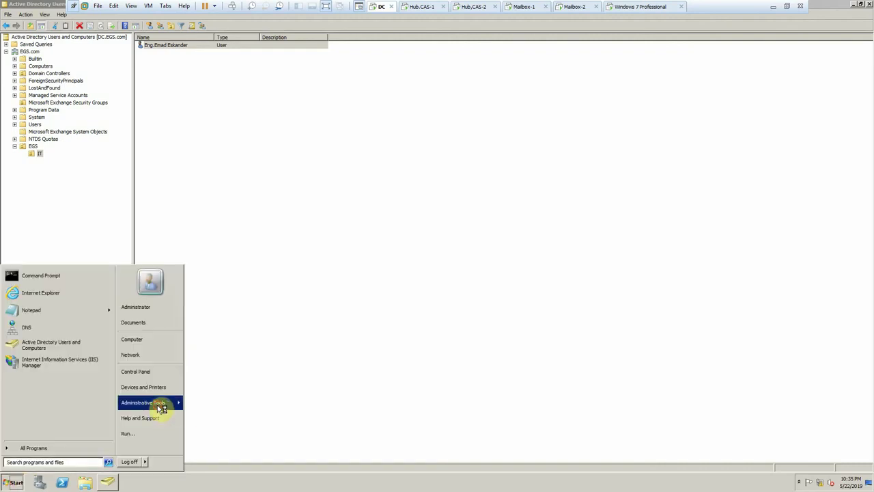
{"action": "mouse_move", "coordinate": [161, 402]}
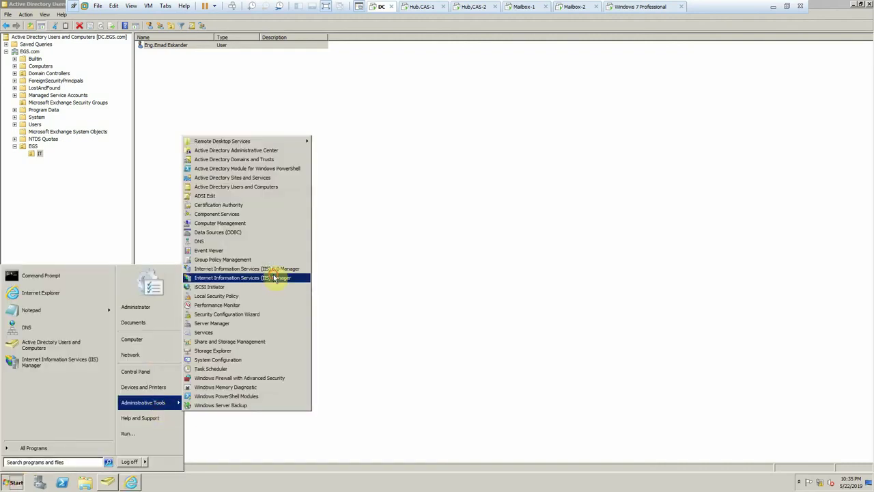
{"action": "left_click", "coordinate": [274, 278]}
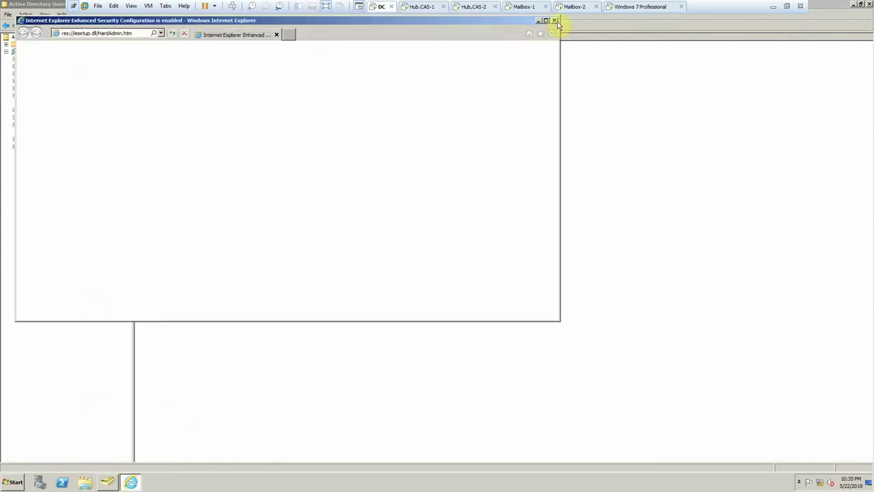
{"action": "left_click", "coordinate": [554, 20]}
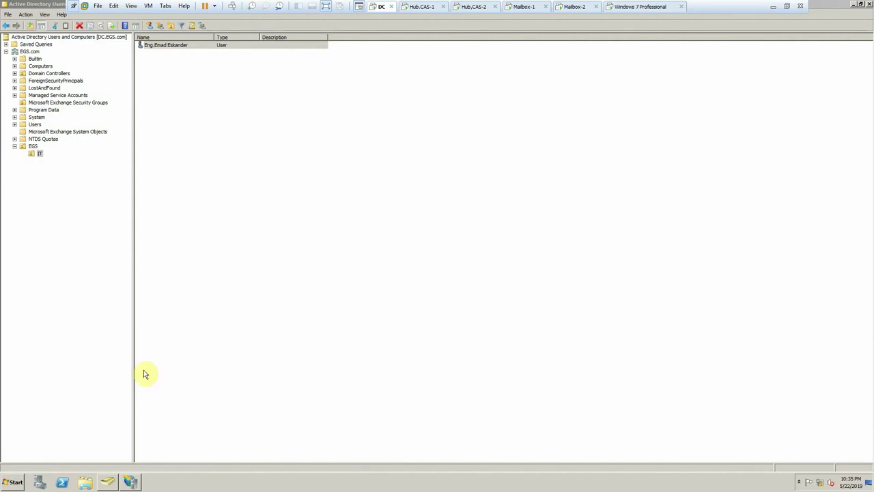
- Run \\172.20.20.202 and enter its Certificate share to list the certificate and request files
{"action": "left_click", "coordinate": [86, 483]}
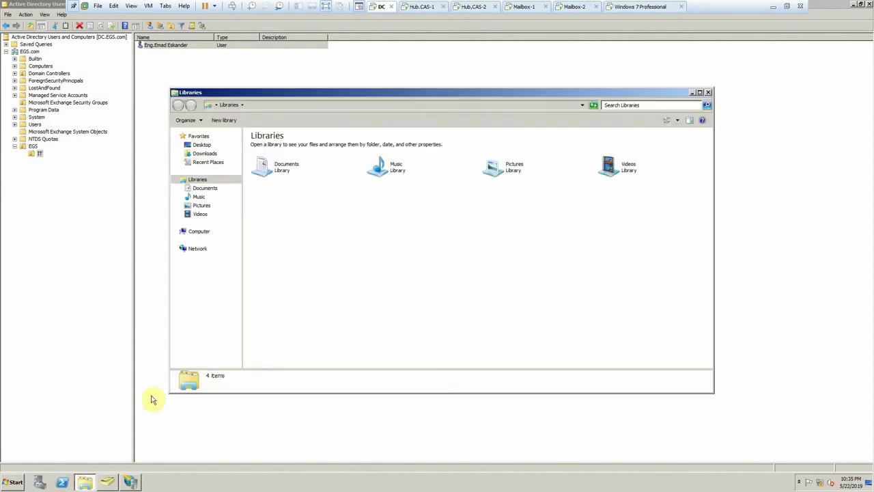
{"action": "key", "text": "super+e"}
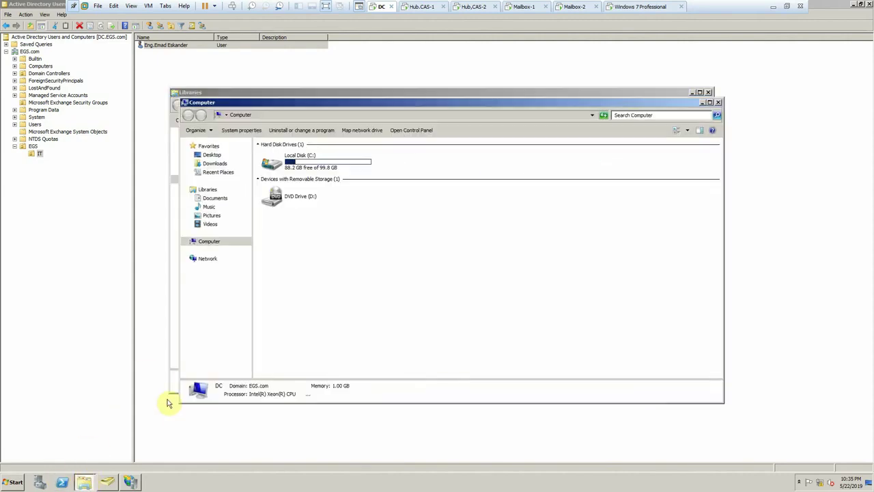
{"action": "key", "text": "super+r"}
{"action": "type", "text": "\\\\172.20.20.202"}
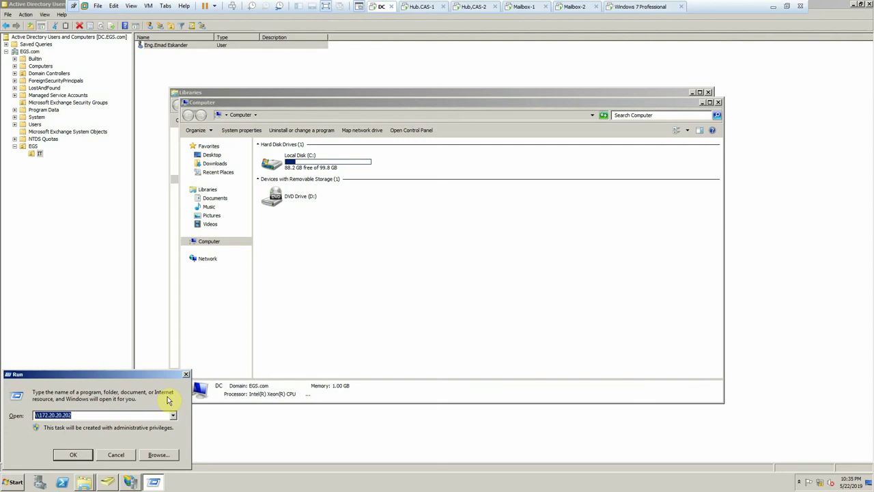
{"action": "key", "text": "Return"}
{"action": "double_click", "coordinate": [308, 163]}
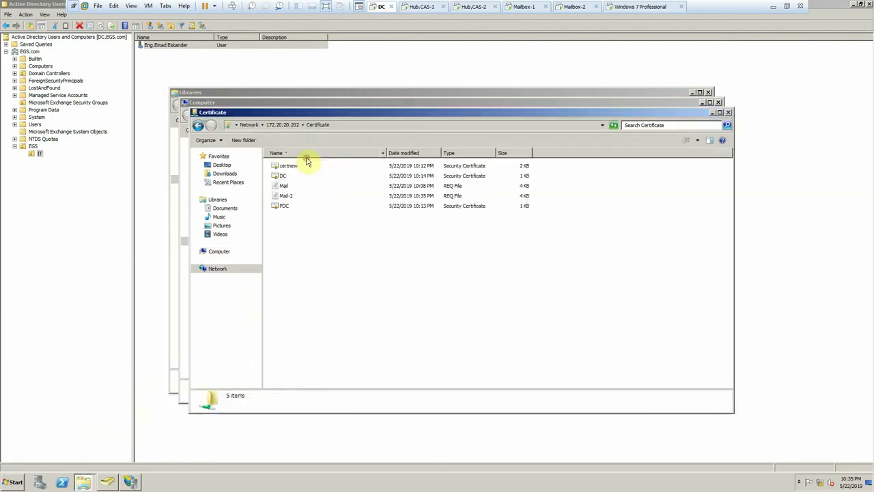
- Open Mail-2 in Notepad and copy the request text
{"action": "double_click", "coordinate": [281, 196]}
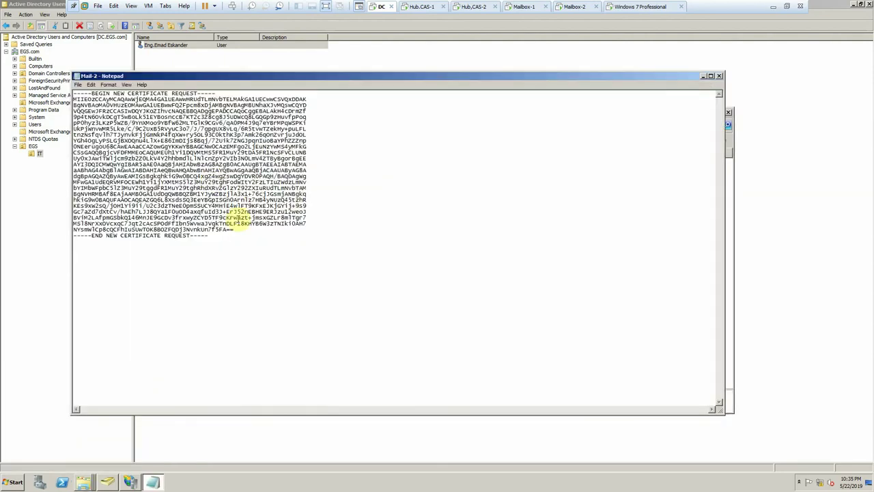
{"action": "key", "text": "shift+End"}
{"action": "key", "text": "Delete"}
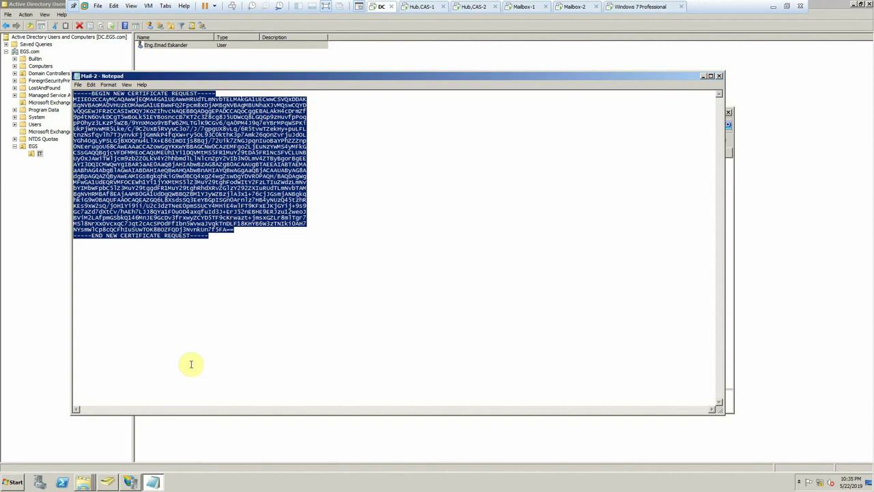
- In IIS Manager, browse the CertSrv application under DC > Sites > Default Web Site on port 80
{"action": "left_click", "coordinate": [126, 482]}
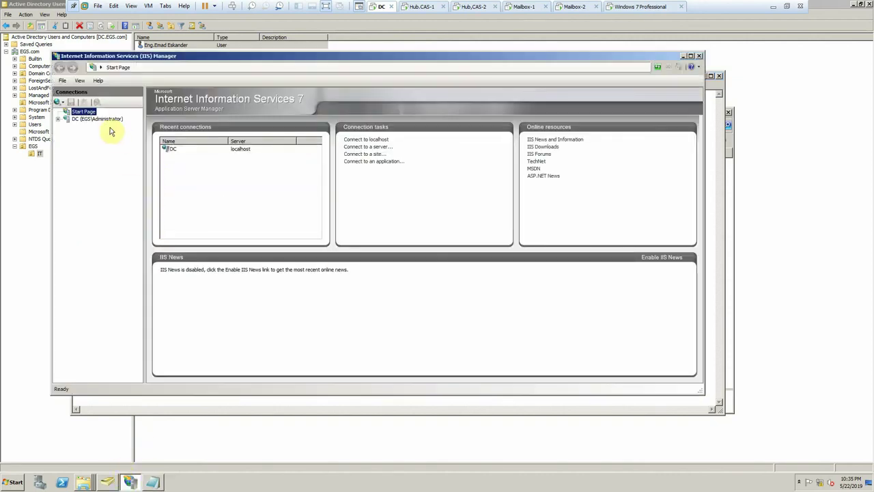
{"action": "left_click", "coordinate": [60, 119]}
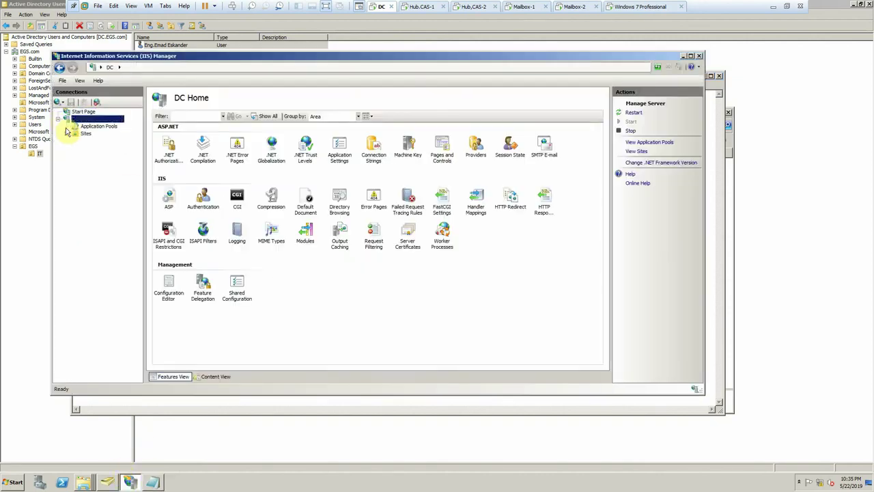
{"action": "left_click", "coordinate": [67, 134]}
{"action": "left_click", "coordinate": [75, 140]}
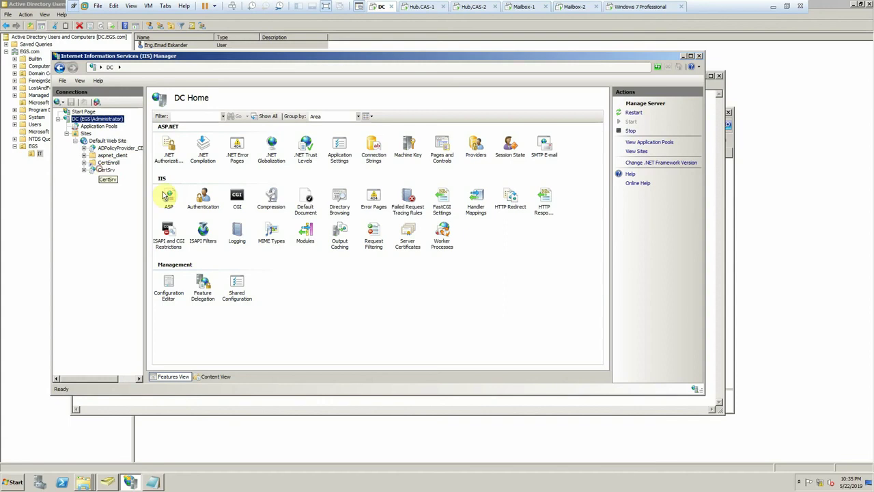
{"action": "left_click", "coordinate": [106, 170]}
{"action": "left_click", "coordinate": [642, 169]}
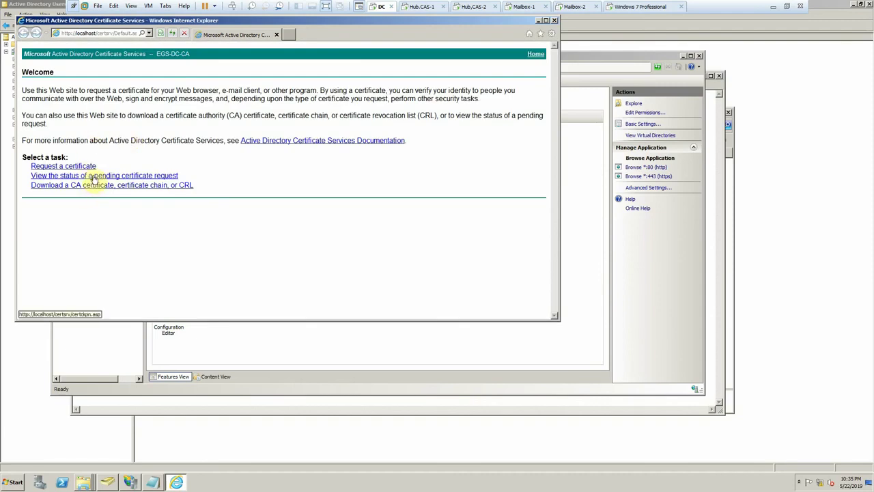
- Open the advanced certificate request form and paste the Mail-2 request into Saved Request
{"action": "left_click", "coordinate": [72, 166]}
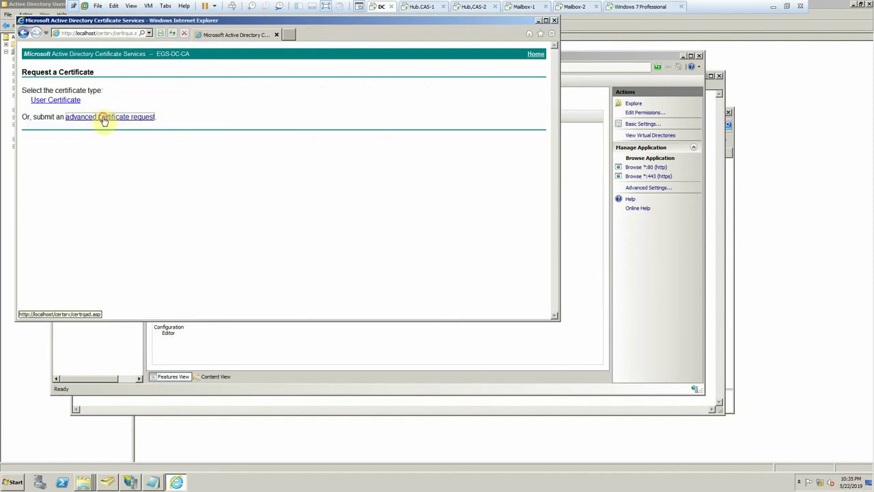
{"action": "left_click", "coordinate": [104, 119]}
{"action": "left_click", "coordinate": [111, 118]}
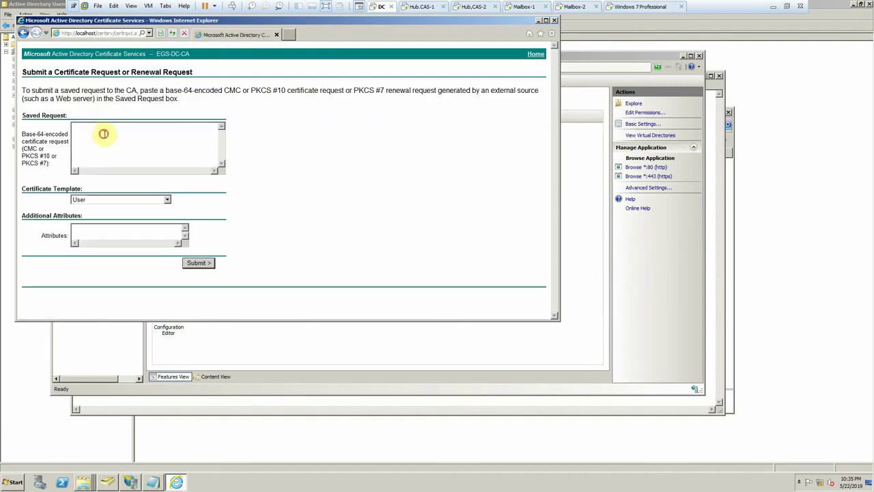
{"action": "key", "text": "ctrl+v"}
- Submit with the Web Server template, download the issued certificate, and open its folder
{"action": "left_click", "coordinate": [136, 199]}
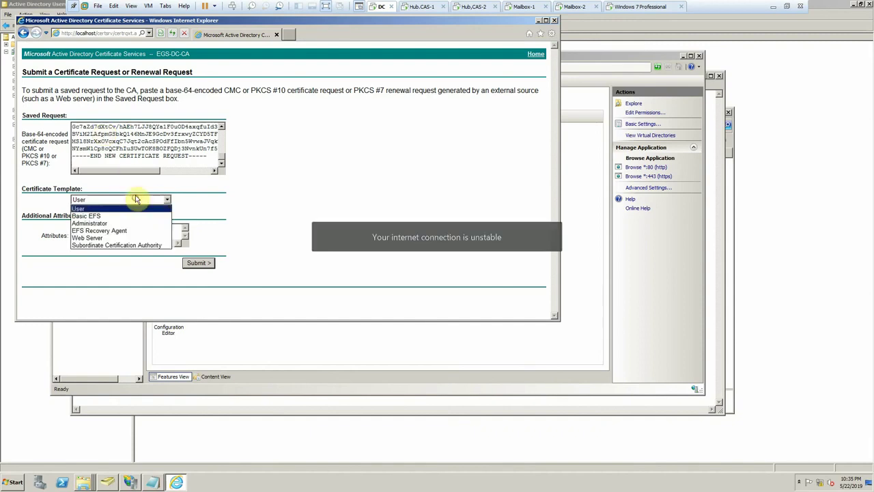
{"action": "left_click", "coordinate": [116, 239]}
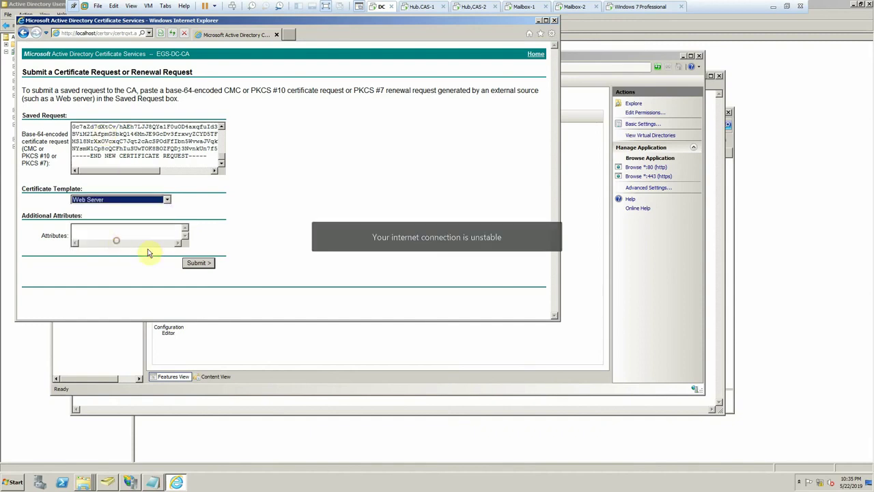
{"action": "left_click", "coordinate": [198, 264]}
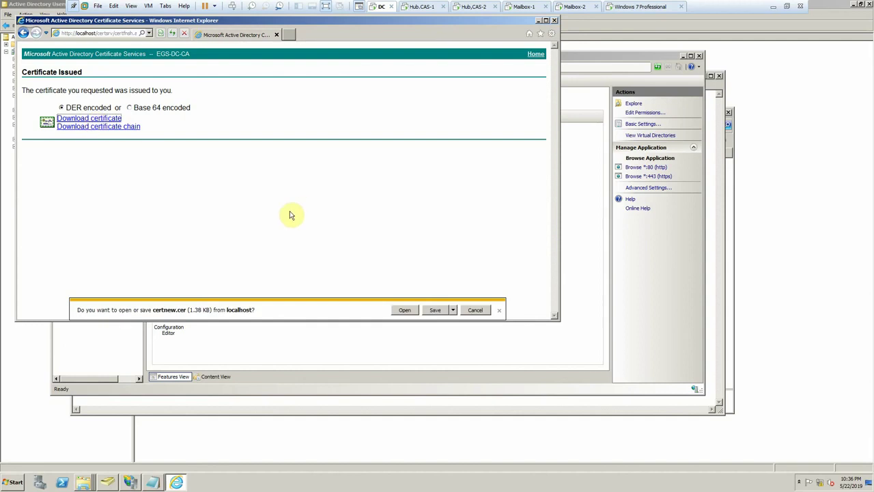
{"action": "left_click", "coordinate": [434, 311]}
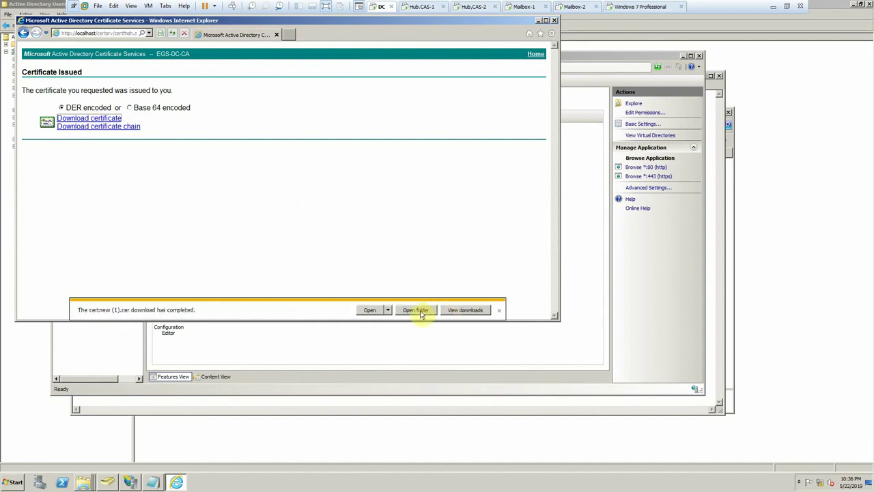
{"action": "left_click", "coordinate": [417, 311]}
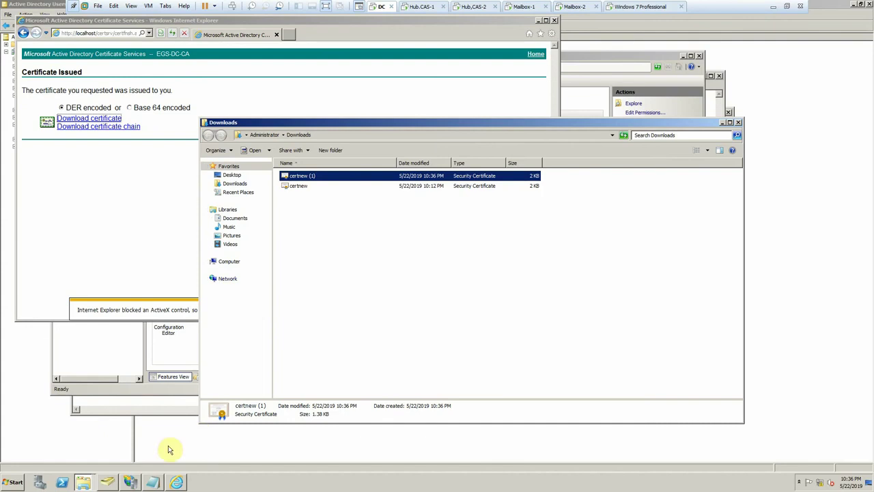
- Paste certnew (1) into the \\172.20.20.202\Certificate share and launch a new mmc console
{"action": "left_click", "coordinate": [91, 485]}
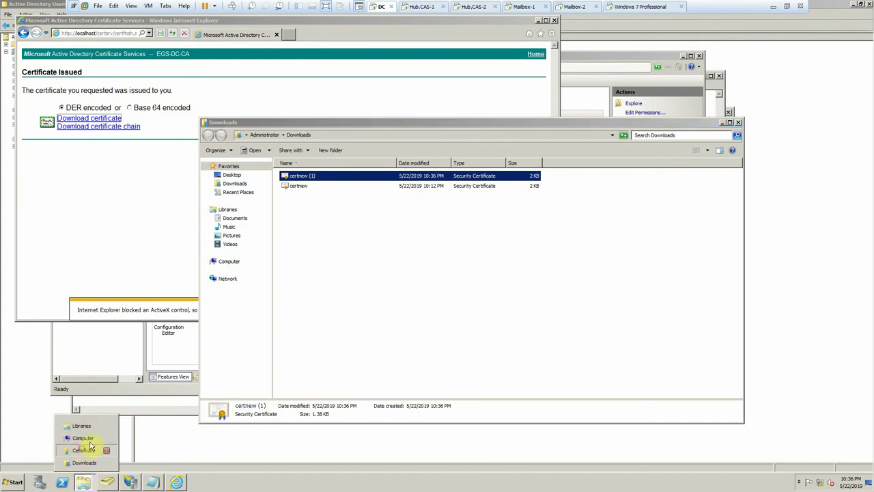
{"action": "left_click", "coordinate": [88, 453]}
{"action": "left_click", "coordinate": [359, 336]}
{"action": "key", "text": "ctrl+v"}
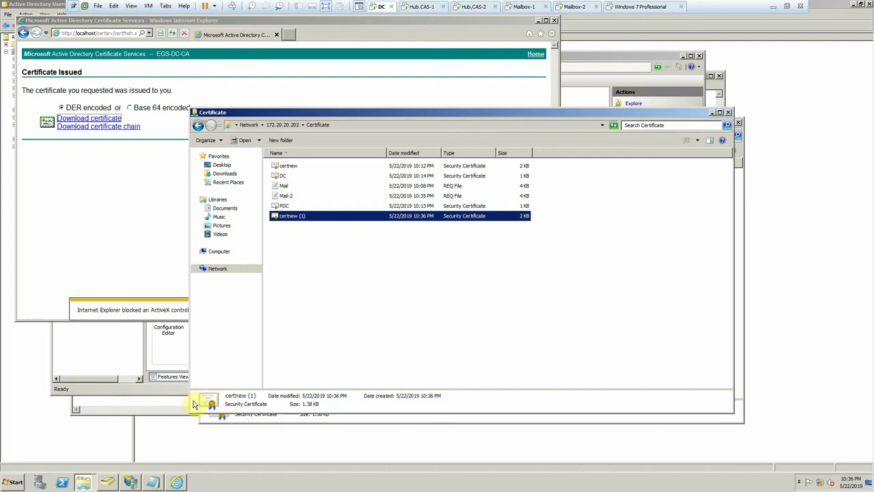
{"action": "key", "text": "super+r"}
{"action": "key", "text": "Return"}
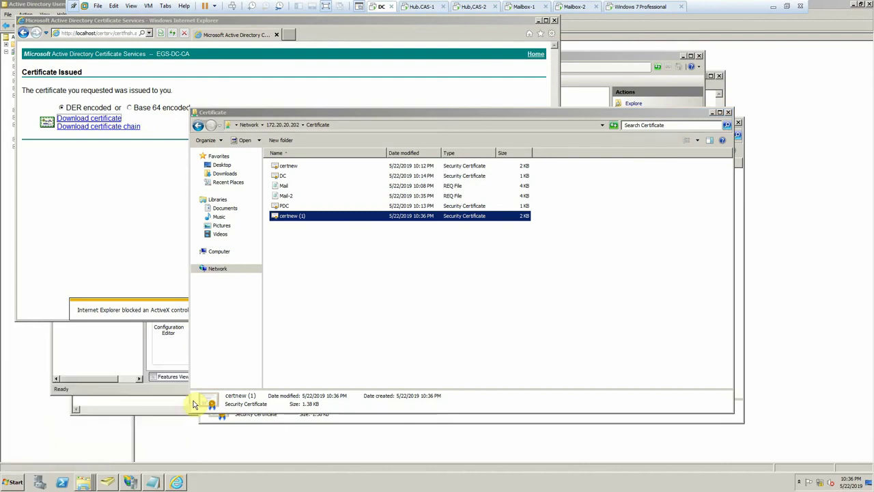
- Add the Certificates snap-in for My user account to the console
{"action": "left_click", "coordinate": [77, 77]}
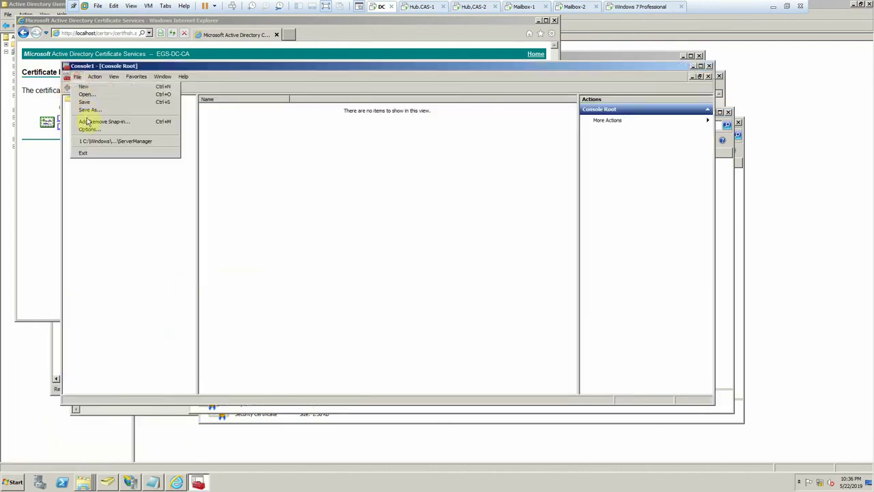
{"action": "left_click", "coordinate": [87, 119]}
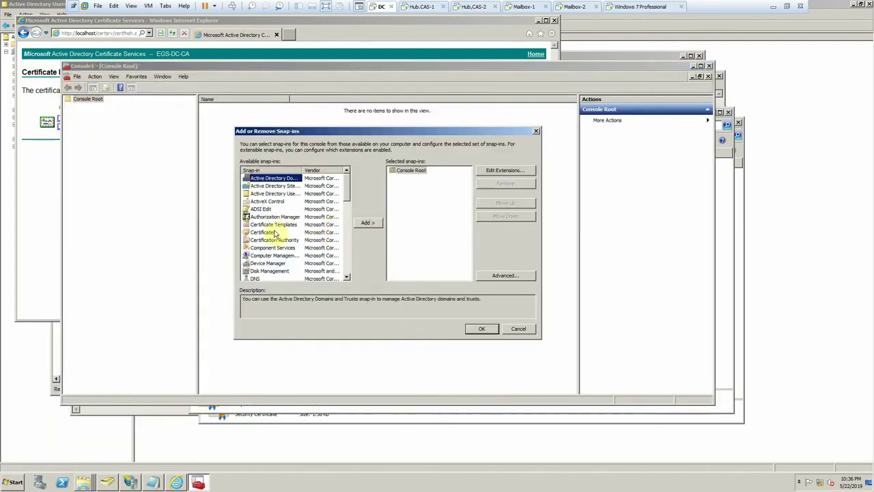
{"action": "left_click", "coordinate": [265, 233]}
{"action": "left_click", "coordinate": [368, 222]}
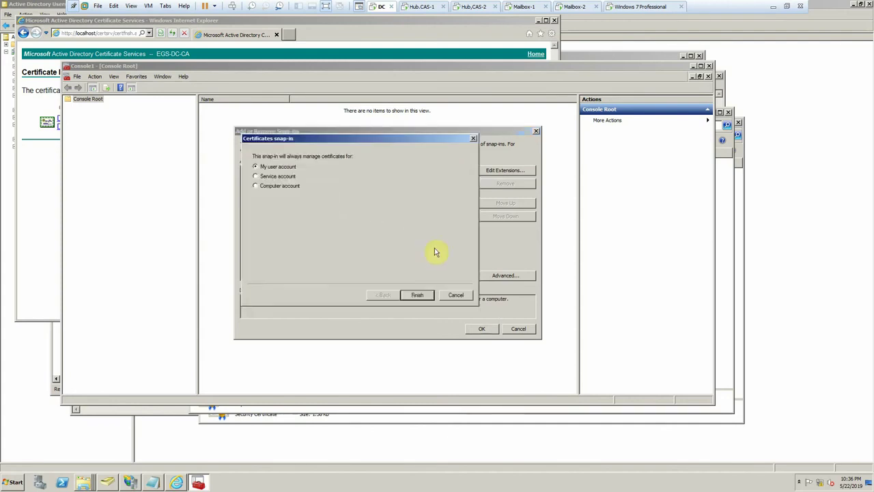
{"action": "left_click", "coordinate": [419, 299]}
{"action": "left_click", "coordinate": [480, 330]}
{"action": "left_click", "coordinate": [102, 107]}
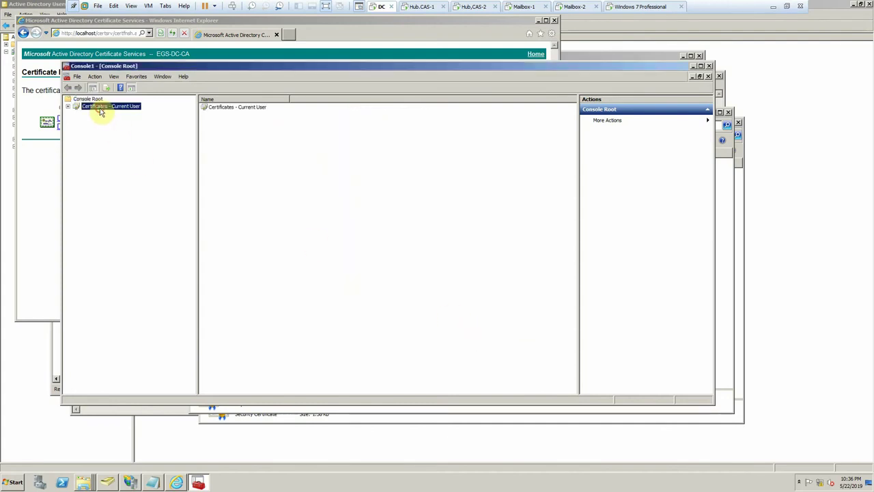
- Start importing certnew (1).cer into the current user's Trusted Root Certification Authorities
{"action": "double_click", "coordinate": [77, 108]}
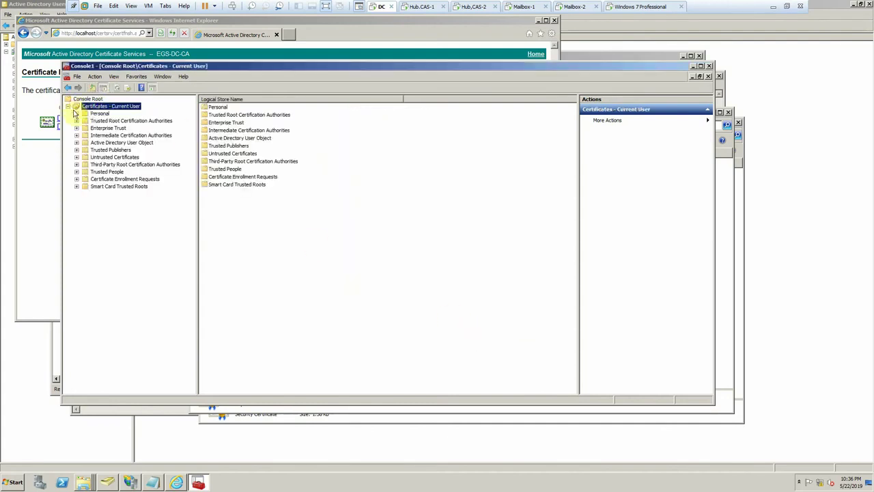
{"action": "double_click", "coordinate": [81, 121]}
{"action": "right_click", "coordinate": [102, 128]}
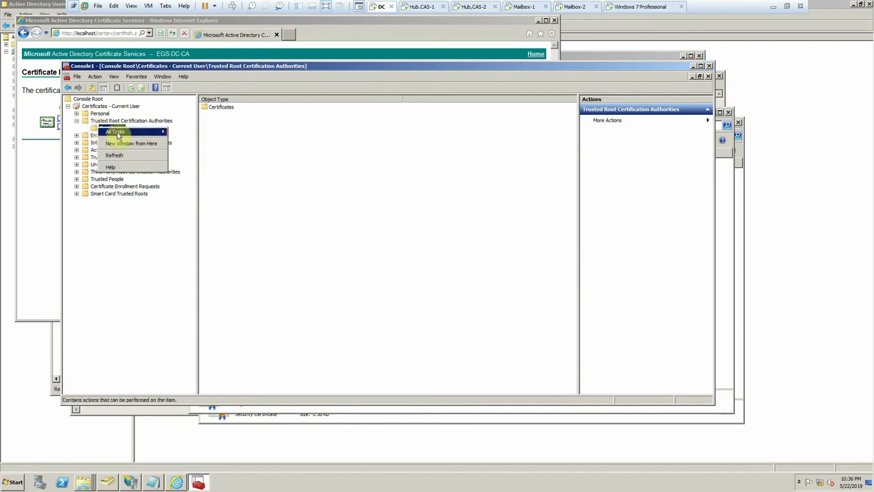
{"action": "mouse_move", "coordinate": [119, 133]}
{"action": "left_click", "coordinate": [178, 132]}
{"action": "left_click", "coordinate": [233, 262]}
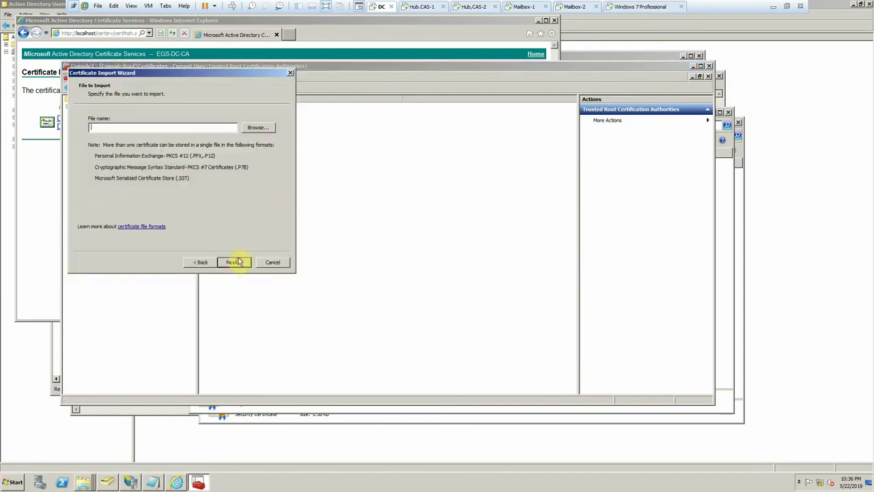
{"action": "left_click", "coordinate": [258, 129]}
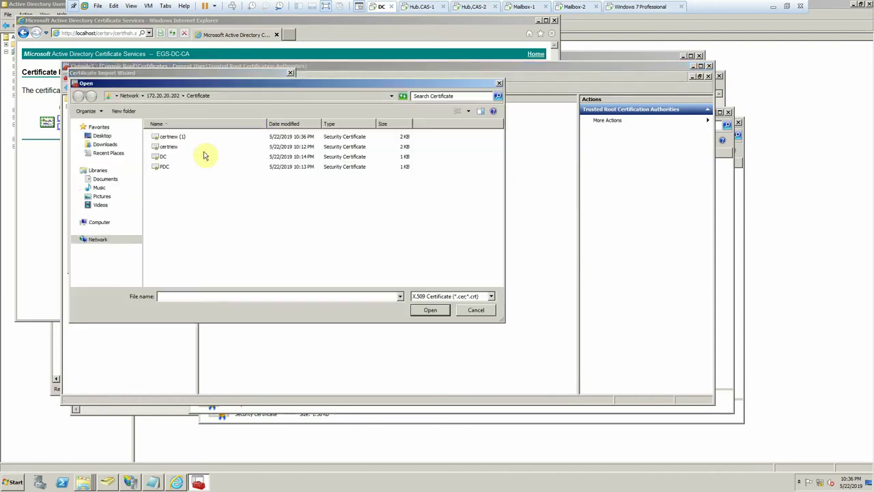
{"action": "double_click", "coordinate": [172, 138]}
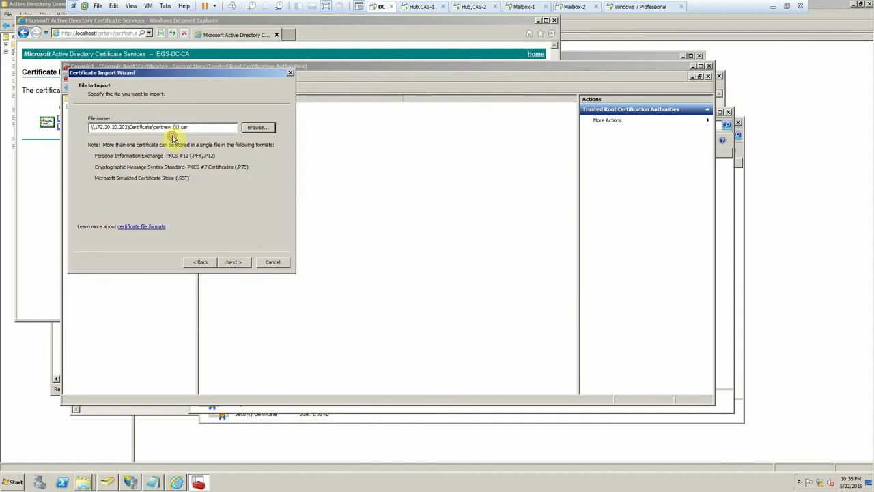
- Finish the import into the trusted root store, accept the CA root warning, and move to Hub.CAS-1
{"action": "left_click", "coordinate": [243, 261]}
{"action": "left_click", "coordinate": [240, 261]}
{"action": "left_click", "coordinate": [235, 262]}
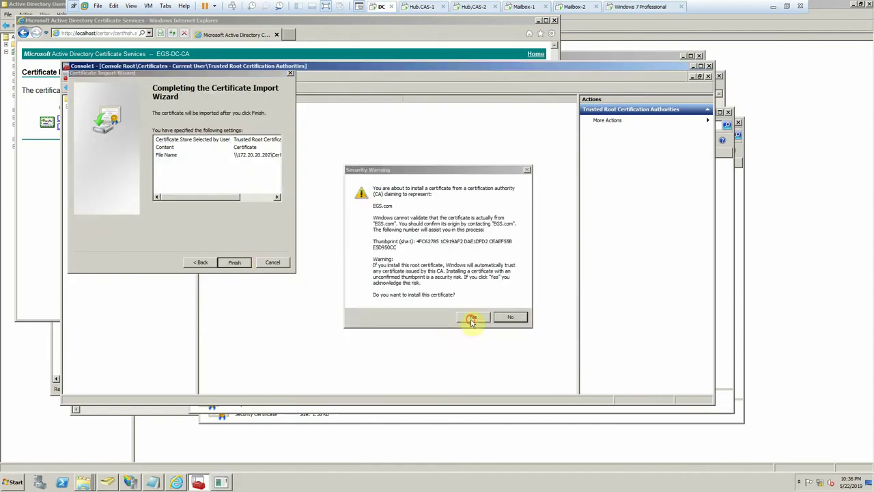
{"action": "left_click", "coordinate": [471, 318]}
{"action": "left_click", "coordinate": [420, 6]}
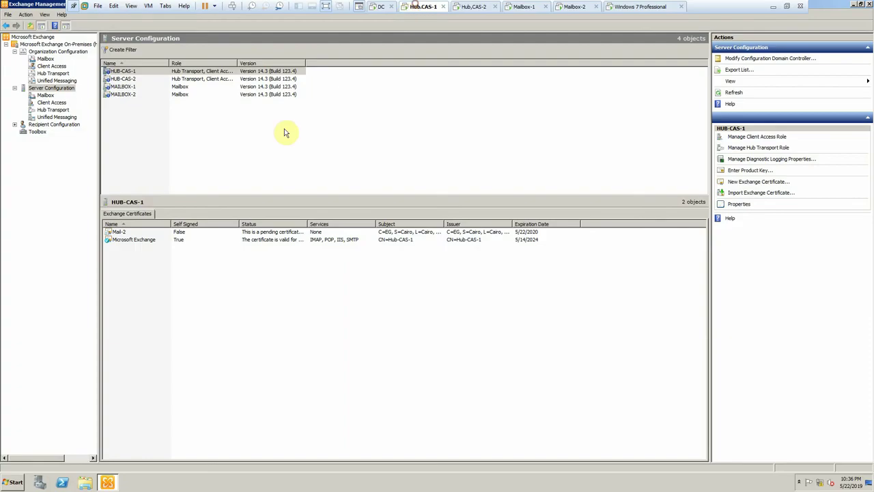
- Complete Mail-2's pending request with D:\Certificate\certnew (1).cer, then refresh and select Mail-2
{"action": "right_click", "coordinate": [260, 231]}
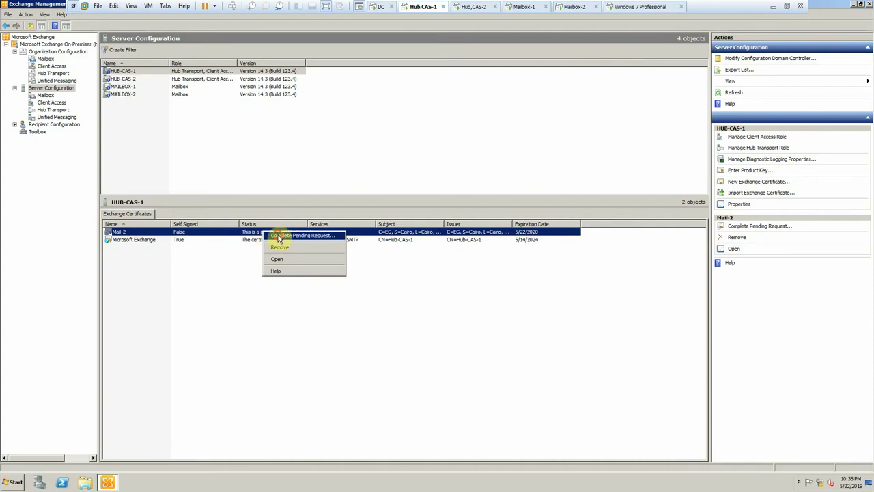
{"action": "left_click", "coordinate": [278, 237]}
{"action": "left_click", "coordinate": [326, 155]}
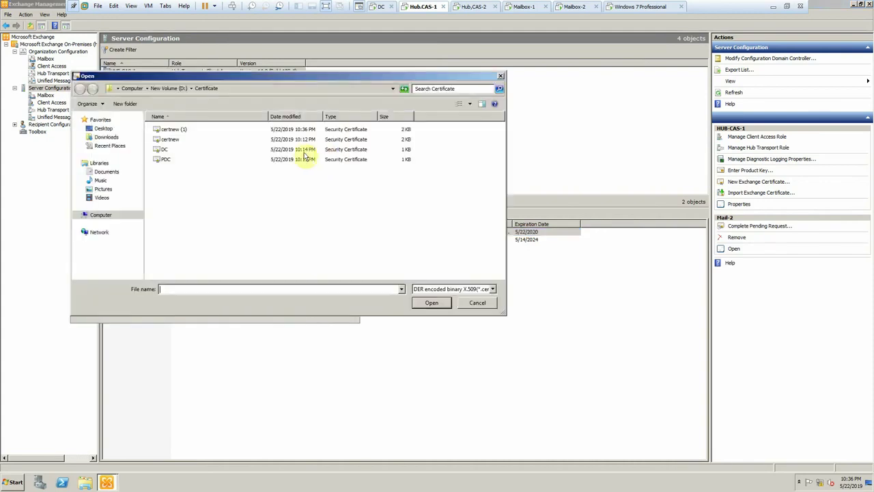
{"action": "double_click", "coordinate": [172, 130]}
{"action": "left_click", "coordinate": [292, 312]}
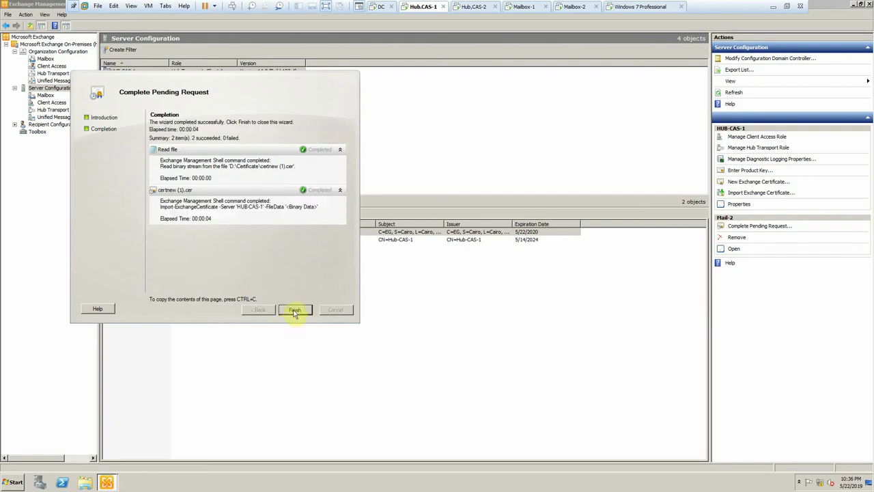
{"action": "left_click", "coordinate": [294, 310]}
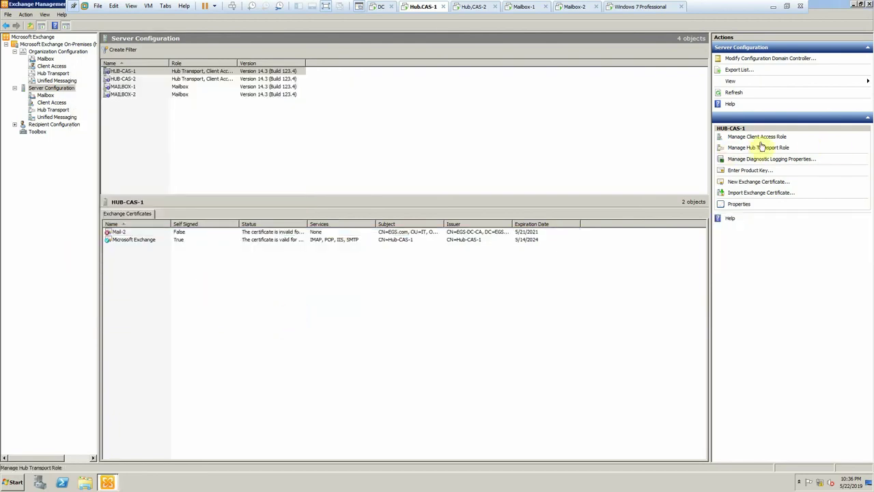
{"action": "left_click", "coordinate": [734, 93]}
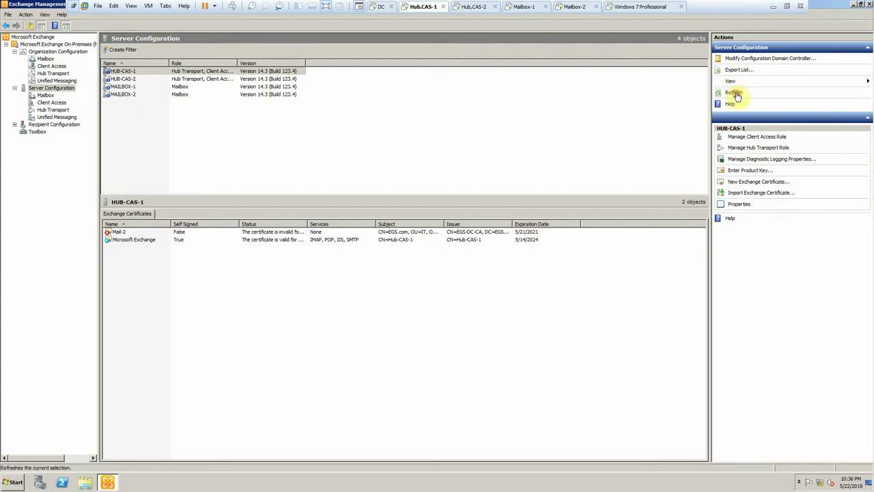
{"action": "left_click", "coordinate": [315, 234]}
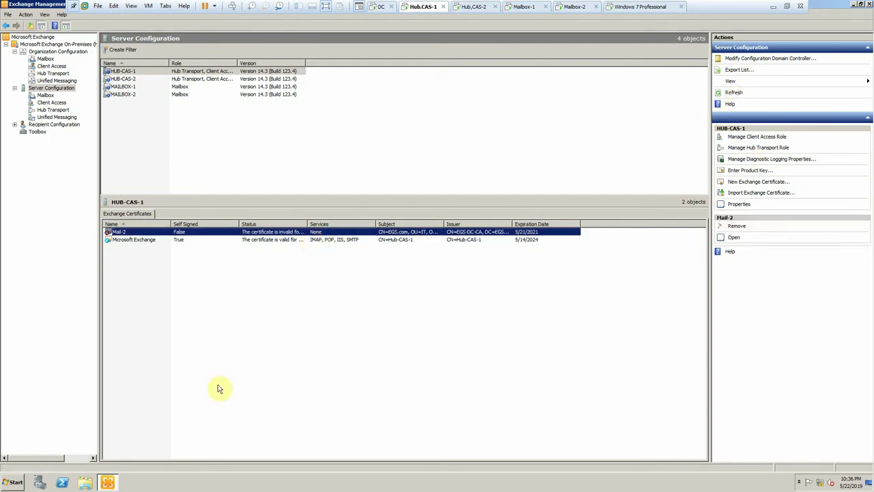
- Launch mmc and add the Certificates snap-in for My user account
{"action": "key", "text": "super+r"}
{"action": "key", "text": "Return"}
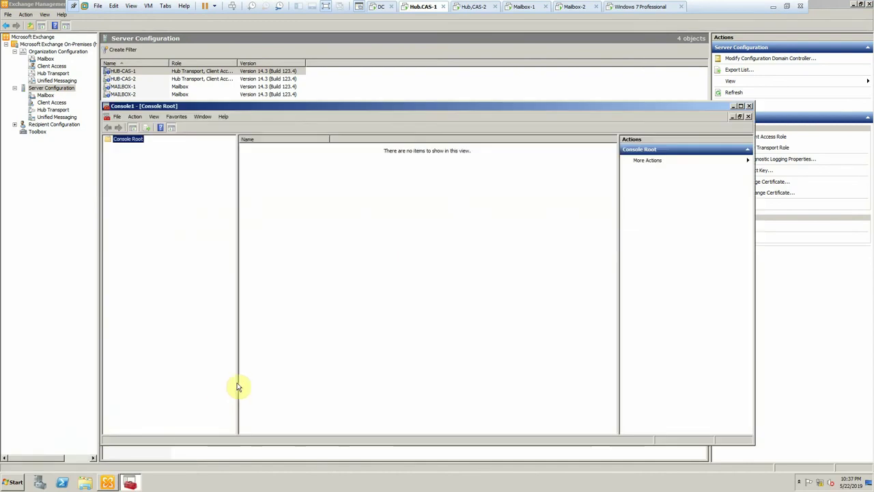
{"action": "left_click", "coordinate": [114, 116]}
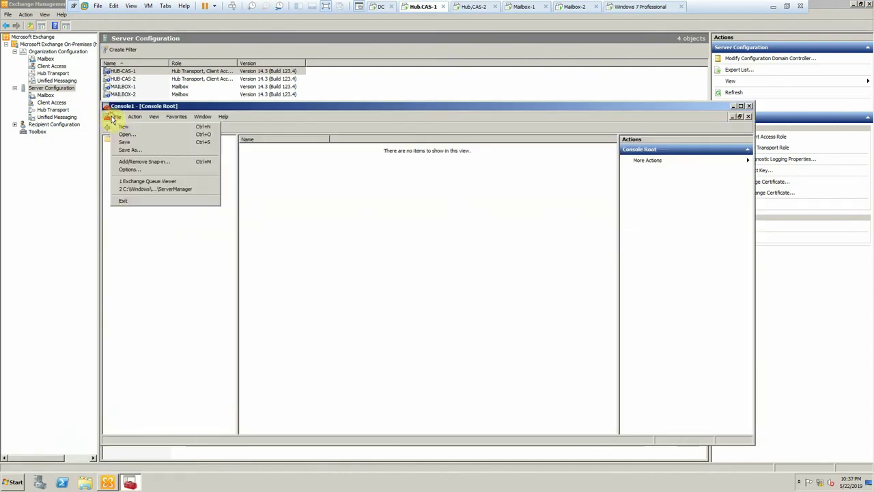
{"action": "left_click", "coordinate": [136, 162]}
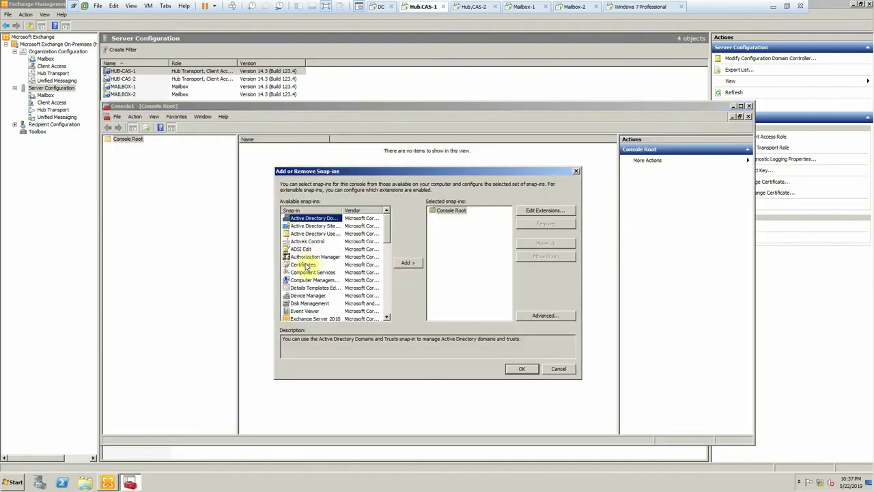
{"action": "left_click", "coordinate": [304, 265]}
{"action": "left_click", "coordinate": [408, 263]}
{"action": "left_click", "coordinate": [457, 335]}
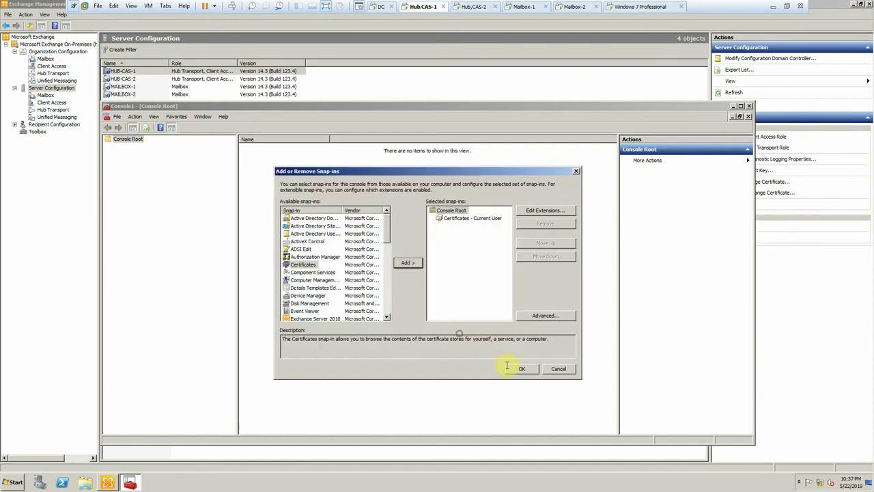
{"action": "left_click", "coordinate": [521, 369]}
- Start importing certnew (1).cer into Trusted Root Certification Authorities > Certificates
{"action": "left_click", "coordinate": [107, 144]}
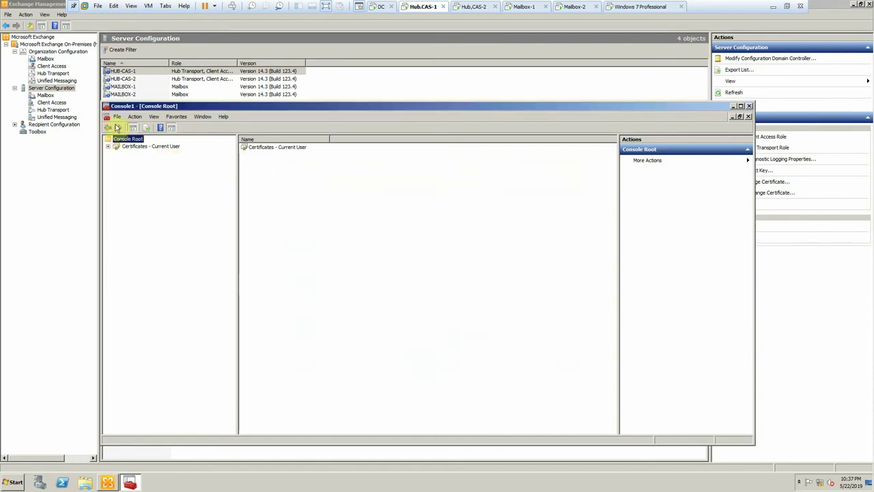
{"action": "double_click", "coordinate": [122, 147]}
{"action": "left_click", "coordinate": [124, 162]}
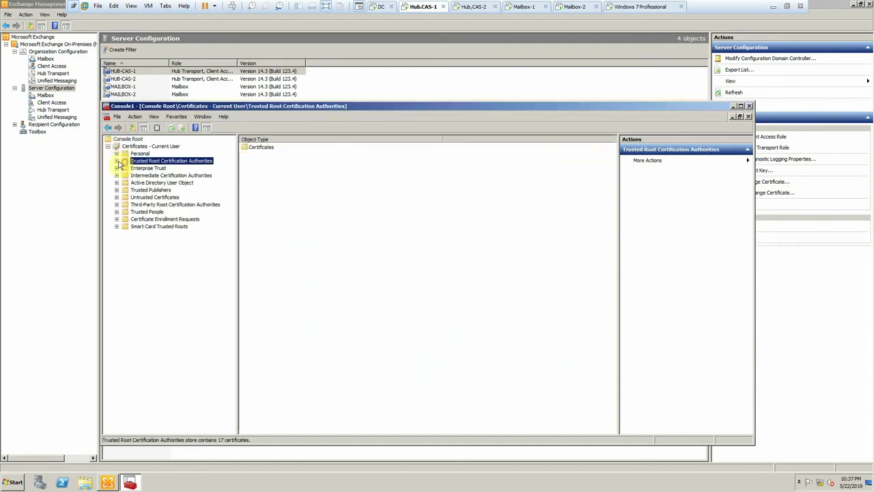
{"action": "left_click", "coordinate": [116, 161]}
{"action": "left_click", "coordinate": [152, 168]}
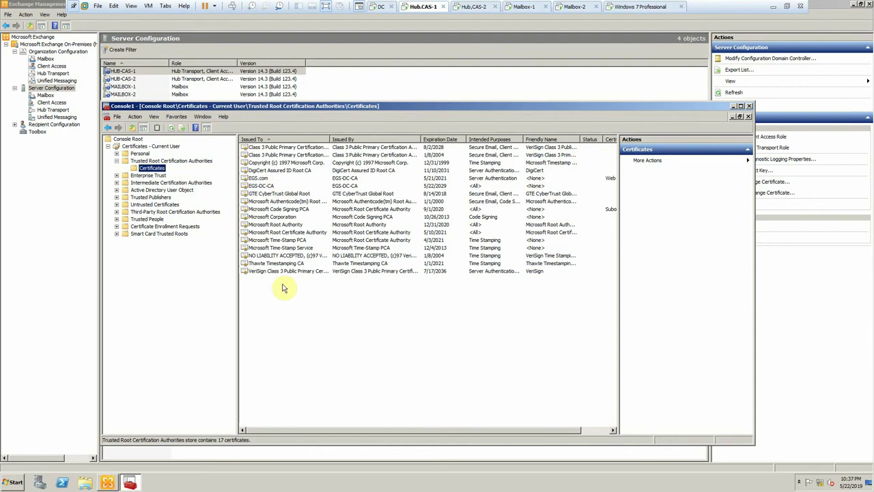
{"action": "right_click", "coordinate": [161, 170]}
{"action": "mouse_move", "coordinate": [205, 172]}
{"action": "left_click", "coordinate": [243, 172]}
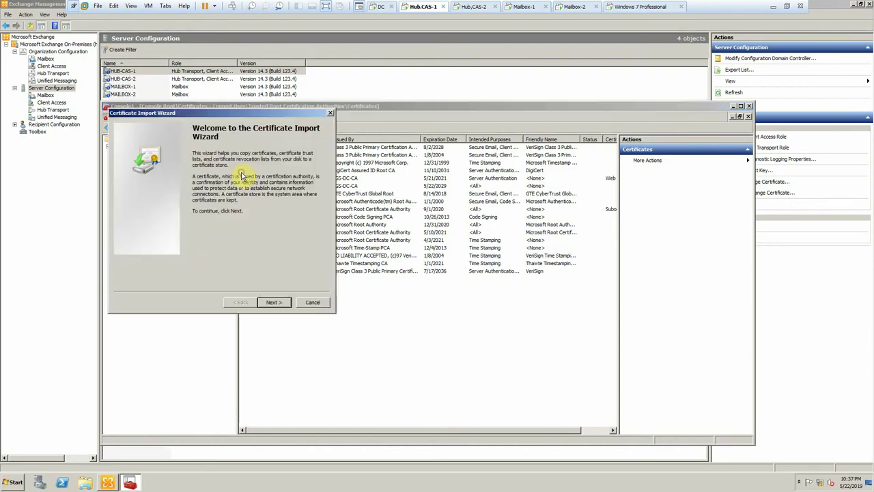
{"action": "left_click", "coordinate": [270, 303]}
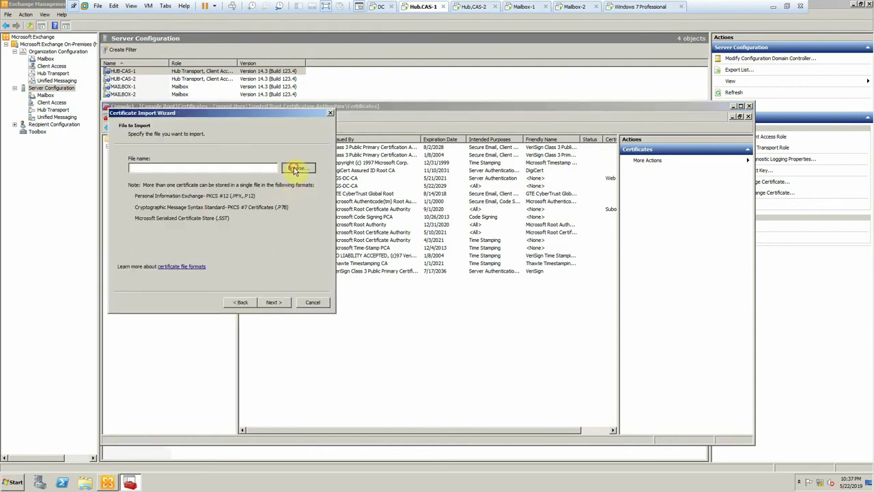
{"action": "left_click", "coordinate": [292, 168]}
{"action": "left_click", "coordinate": [219, 177]}
{"action": "double_click", "coordinate": [219, 177]}
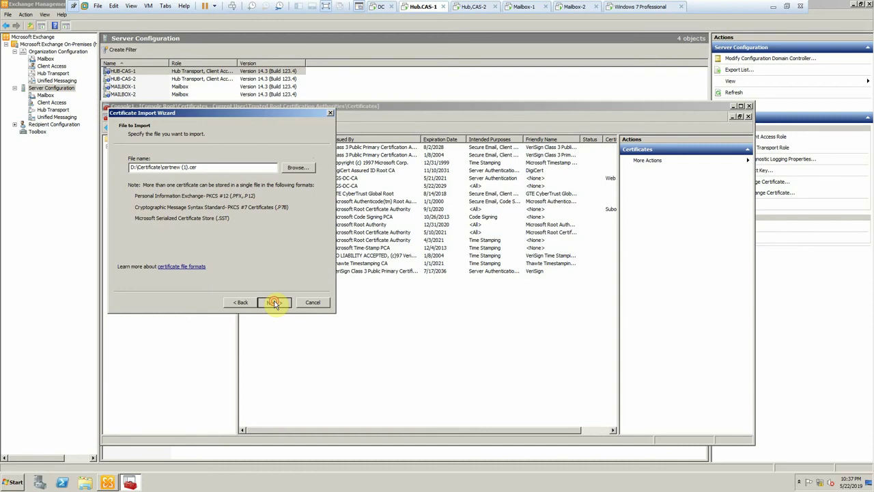
- Finish the import, accept the CA root warning, then close the Exchange and certificates consoles
{"action": "left_click", "coordinate": [273, 303]}
{"action": "left_click", "coordinate": [274, 303]}
{"action": "left_click", "coordinate": [274, 303]}
{"action": "left_click", "coordinate": [473, 317]}
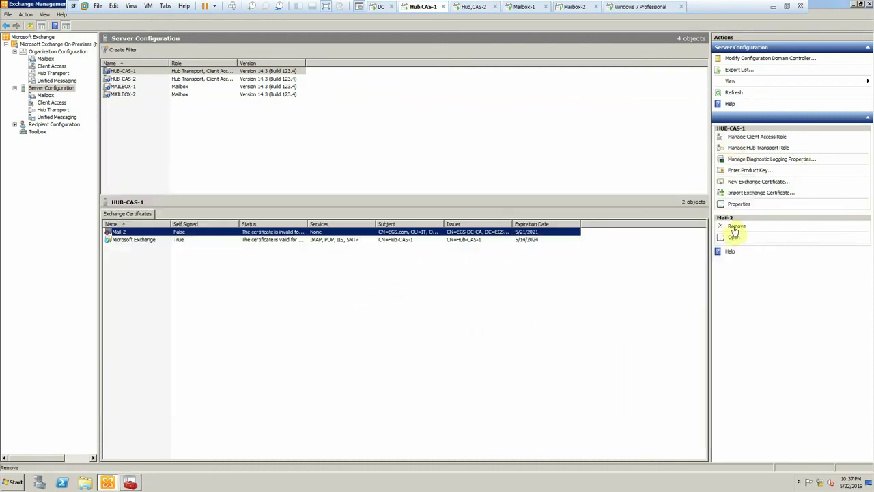
{"action": "left_click", "coordinate": [734, 92]}
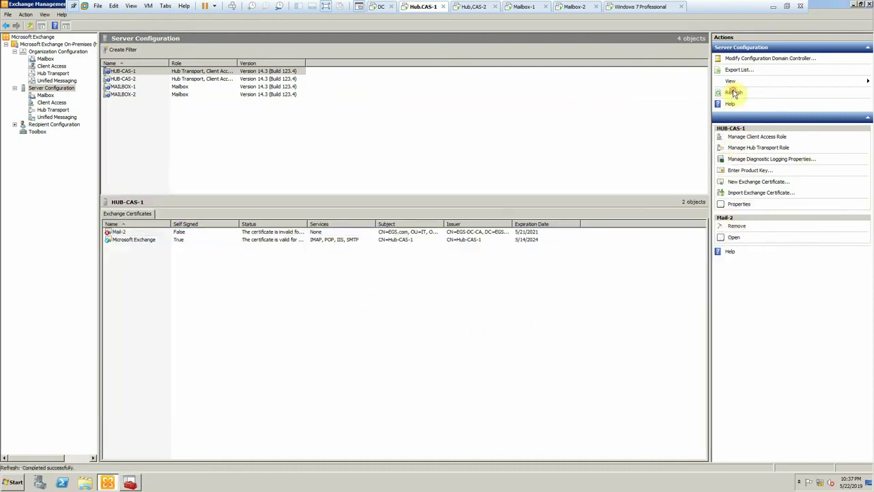
{"action": "left_click", "coordinate": [869, 5]}
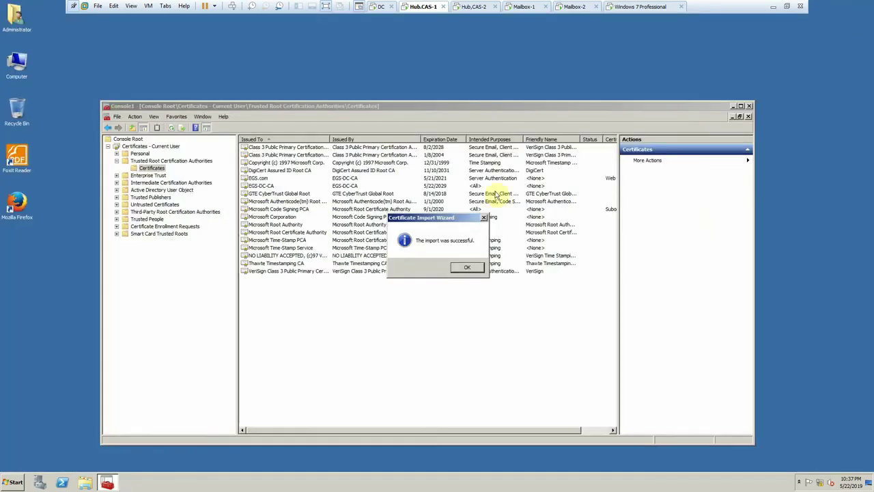
{"action": "left_click", "coordinate": [470, 267]}
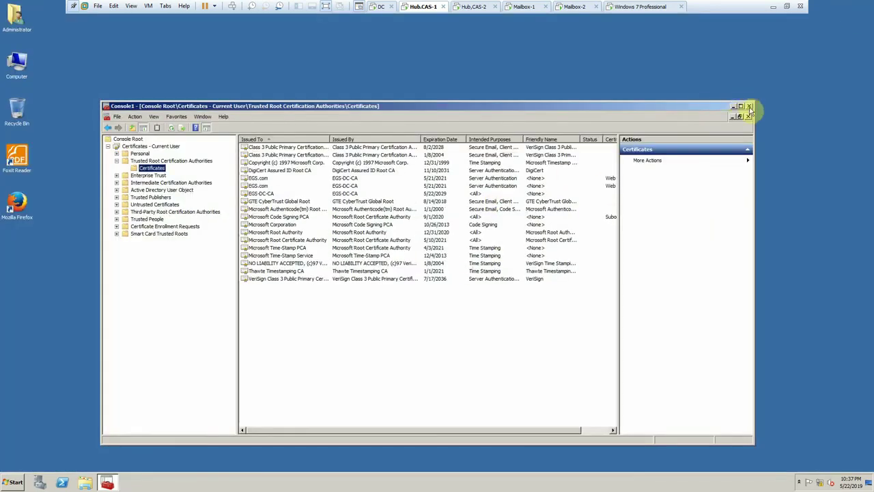
{"action": "left_click", "coordinate": [749, 106]}
- Log on to Hub.CAS-2 as EGS\administrator with the administrator password
{"action": "left_click", "coordinate": [776, 7]}
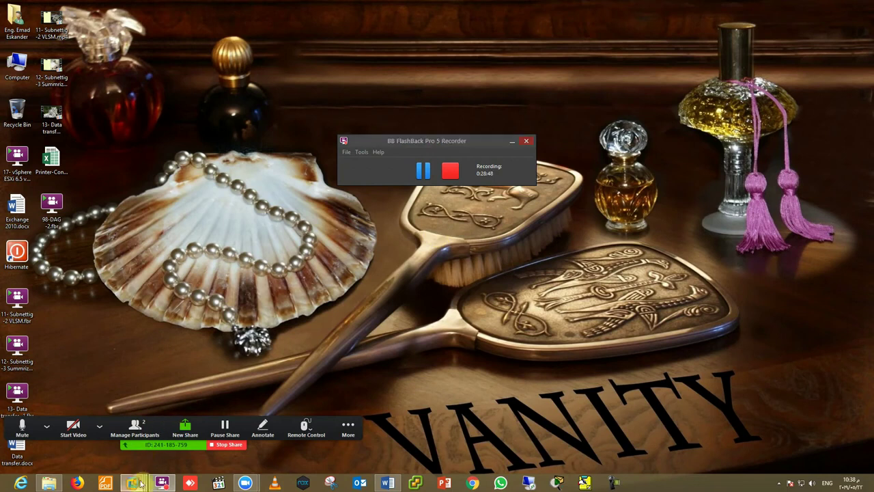
{"action": "mouse_move", "coordinate": [132, 483]}
{"action": "left_click", "coordinate": [276, 427]}
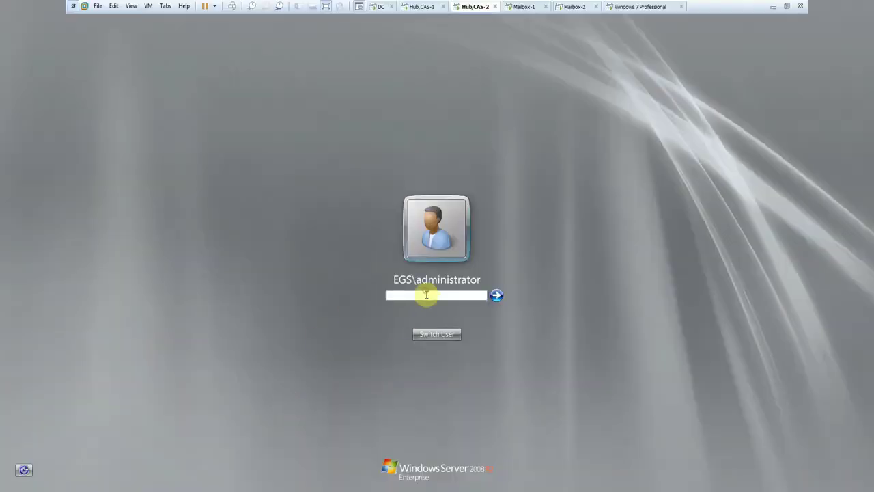
{"action": "left_click", "coordinate": [426, 296]}
{"action": "type", "text": "••"}
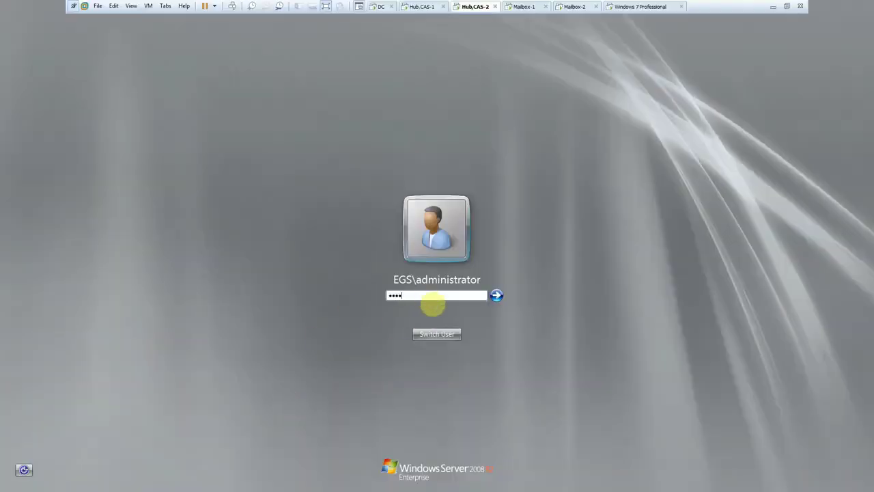
{"action": "type", "text": "••••••"}
{"action": "key", "text": "Return"}
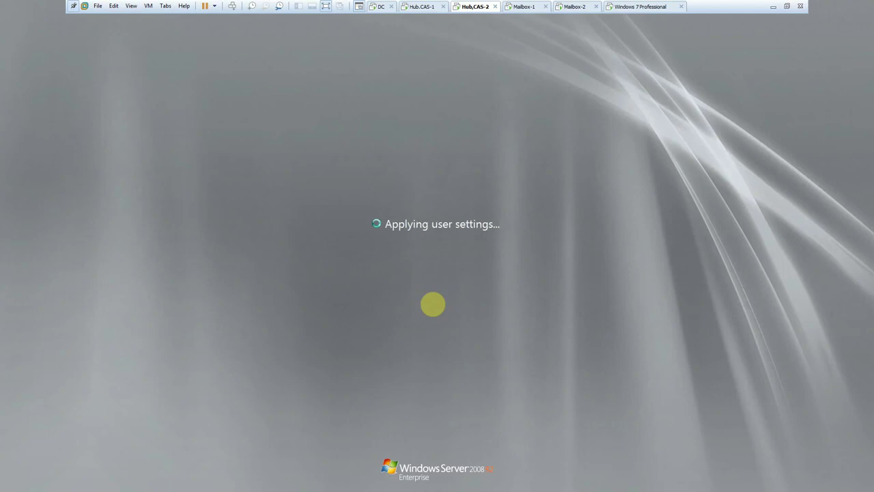
- Submit administrator logons on Mailbox-1 and Mailbox-2, then return to the Hub.CAS-2 tab
{"action": "left_click", "coordinate": [525, 6]}
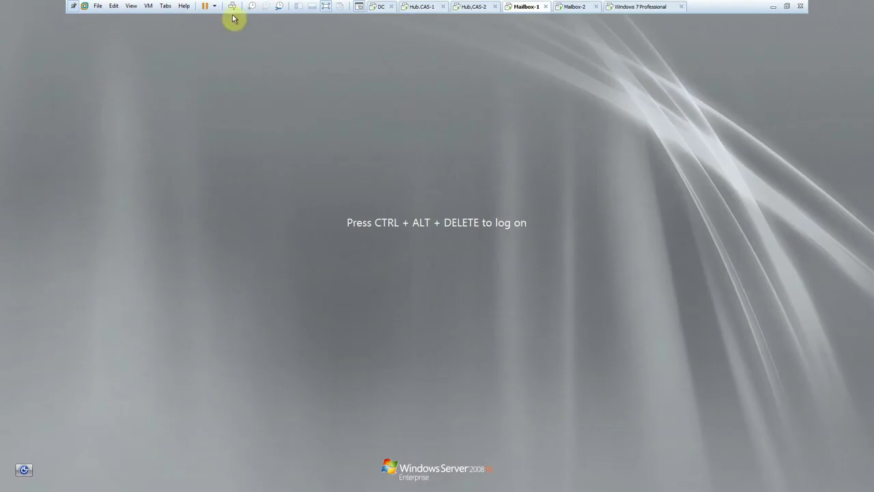
{"action": "left_click", "coordinate": [232, 6]}
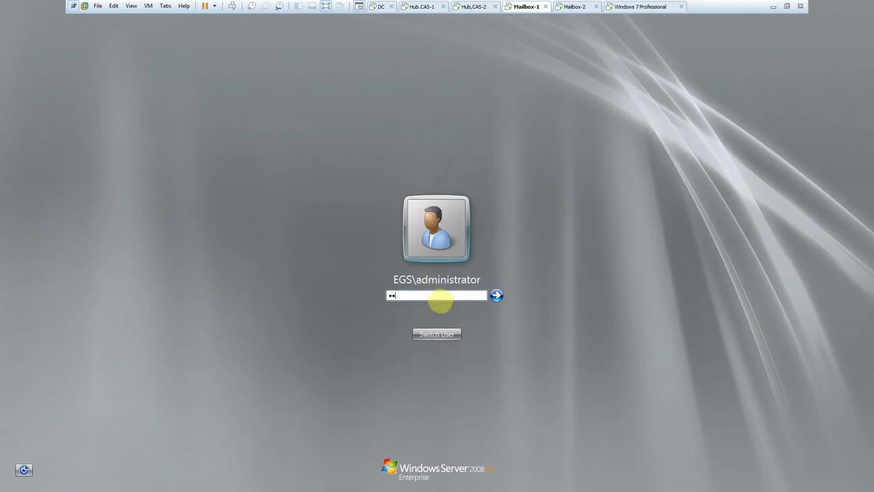
{"action": "key", "text": "Return"}
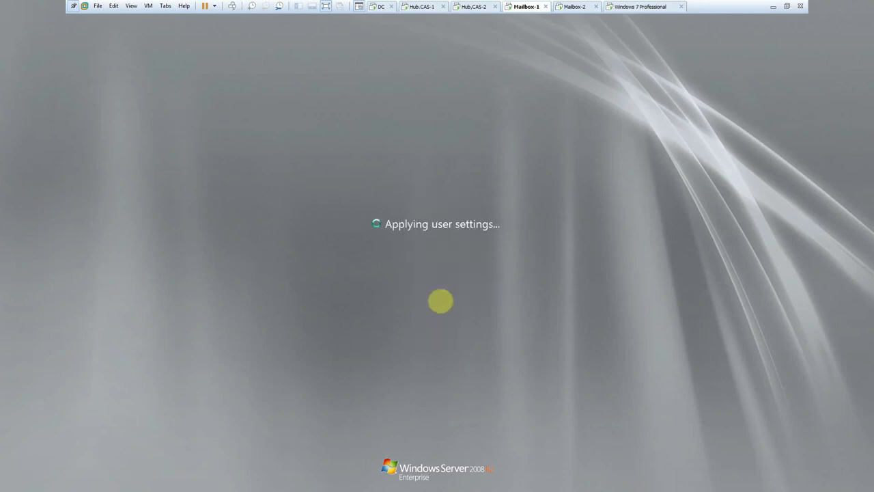
{"action": "left_click", "coordinate": [561, 6]}
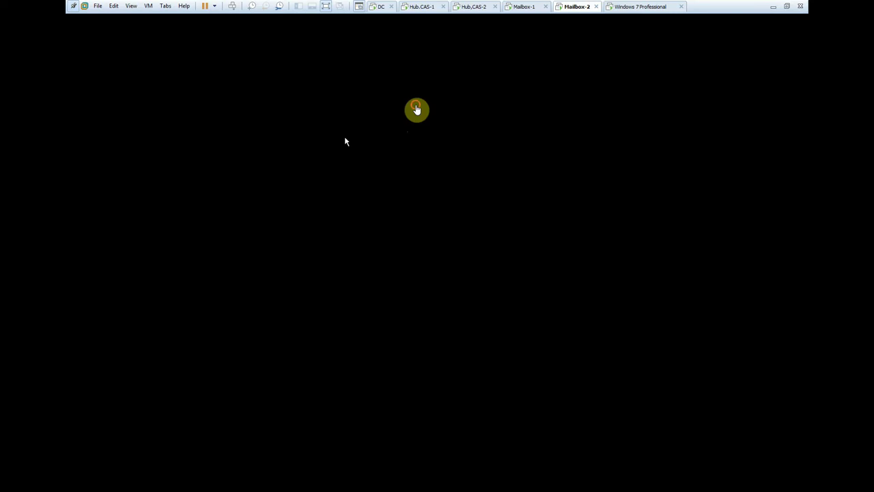
{"action": "left_click", "coordinate": [418, 109]}
{"action": "left_click", "coordinate": [234, 9]}
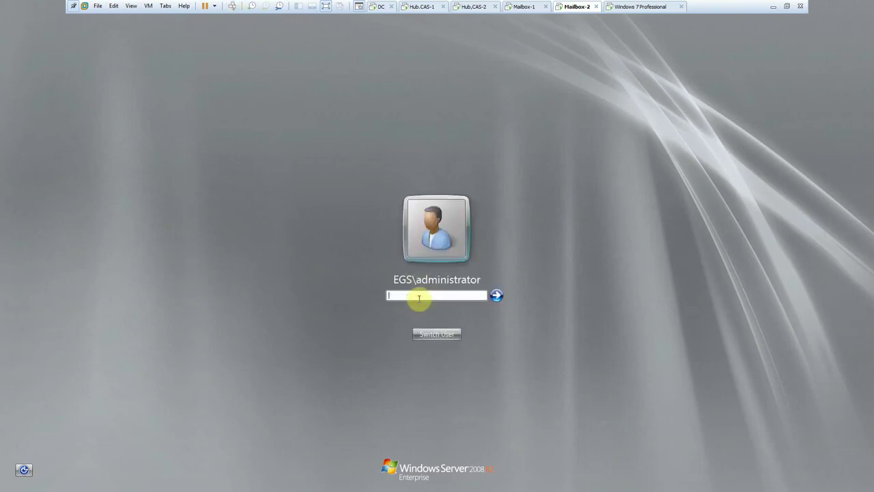
{"action": "type", "text": "P"}
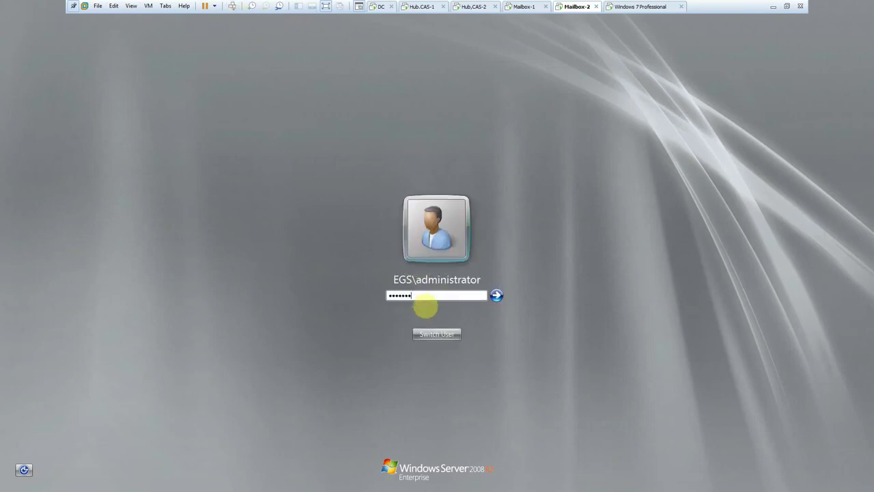
{"action": "key", "text": "Return"}
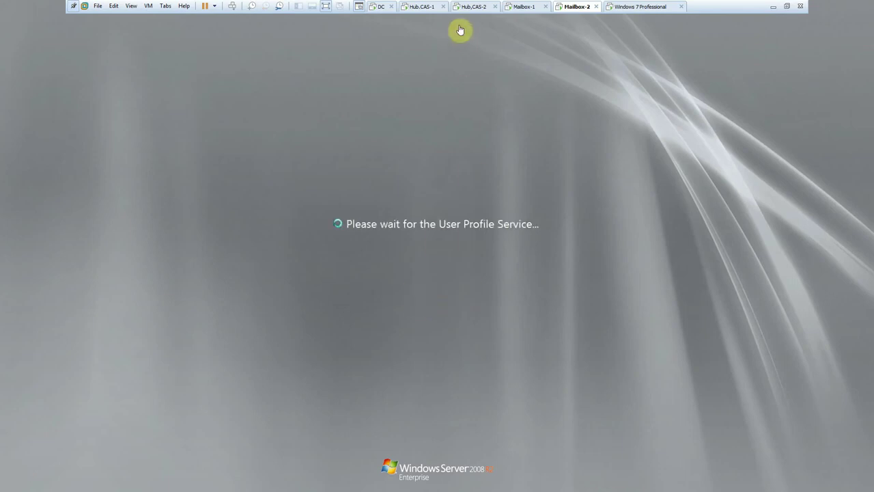
{"action": "left_click", "coordinate": [469, 7]}
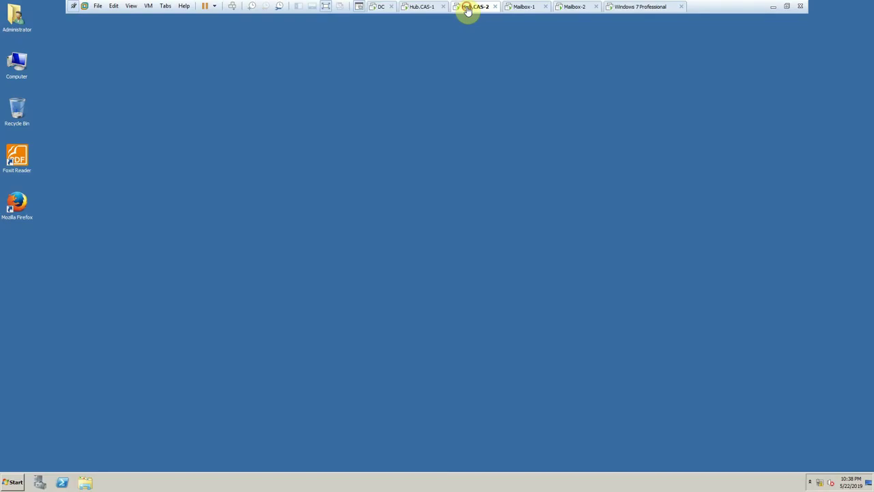
- Launch the management console (mmc) from Hub.CAS-2's own Run prompt
{"action": "key", "text": "super+r"}
{"action": "left_click", "coordinate": [281, 219]}
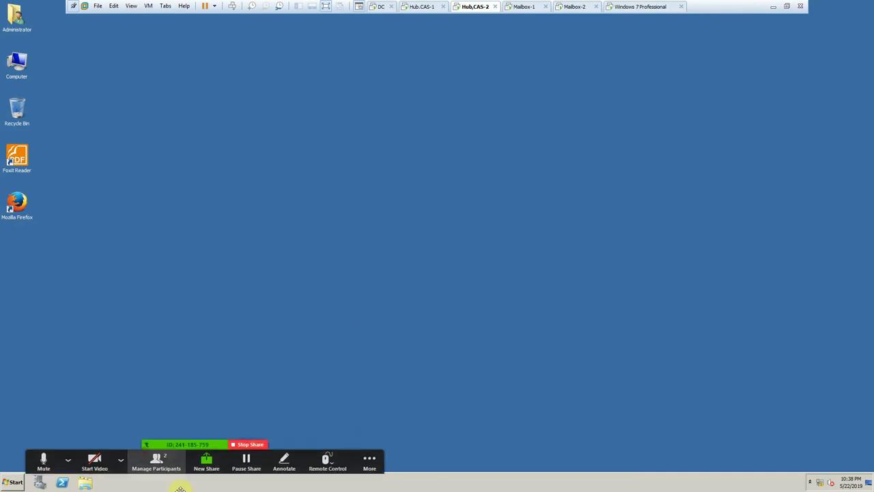
{"action": "left_click", "coordinate": [139, 458]}
{"action": "left_click", "coordinate": [15, 482]}
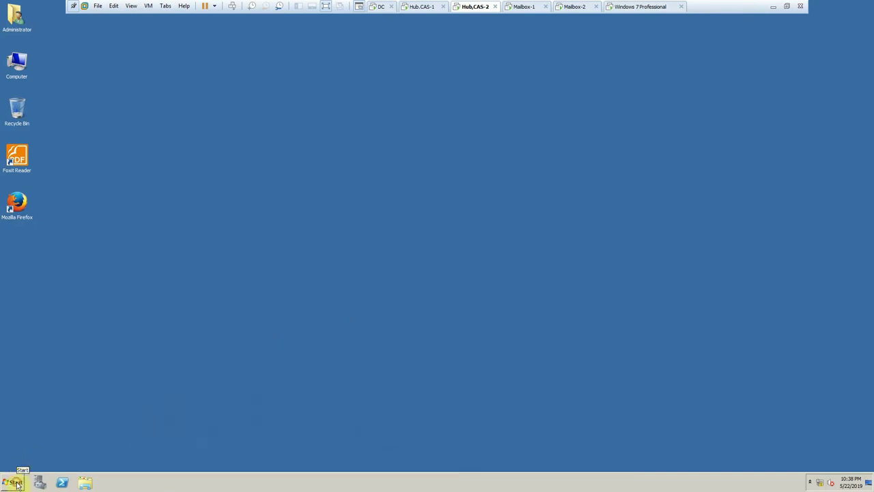
{"action": "left_click", "coordinate": [17, 483]}
{"action": "left_click", "coordinate": [142, 433]}
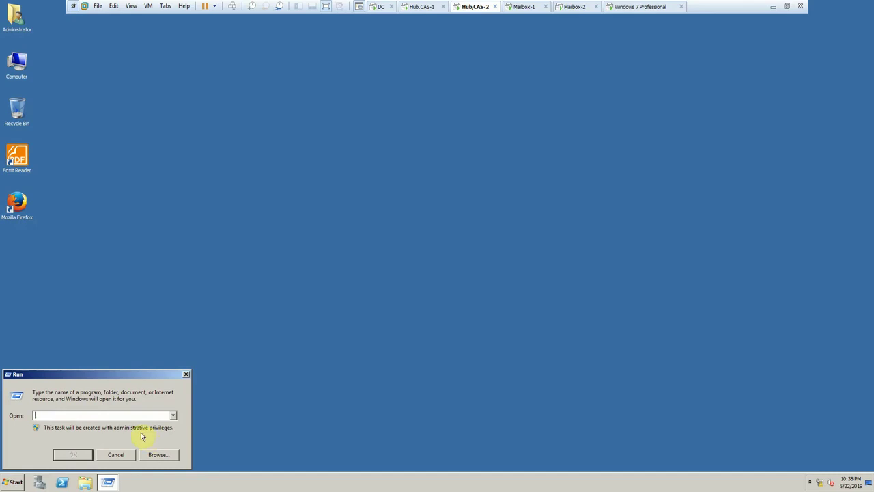
{"action": "type", "text": "cmd"}
{"action": "key", "text": "Return"}
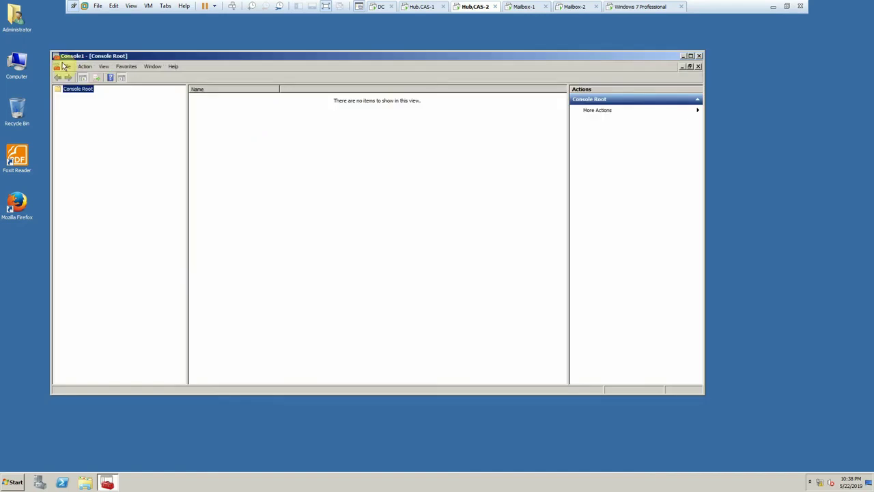
- Add the Certificates snap-in for My user account and select Certificates - Current User
{"action": "left_click", "coordinate": [66, 66]}
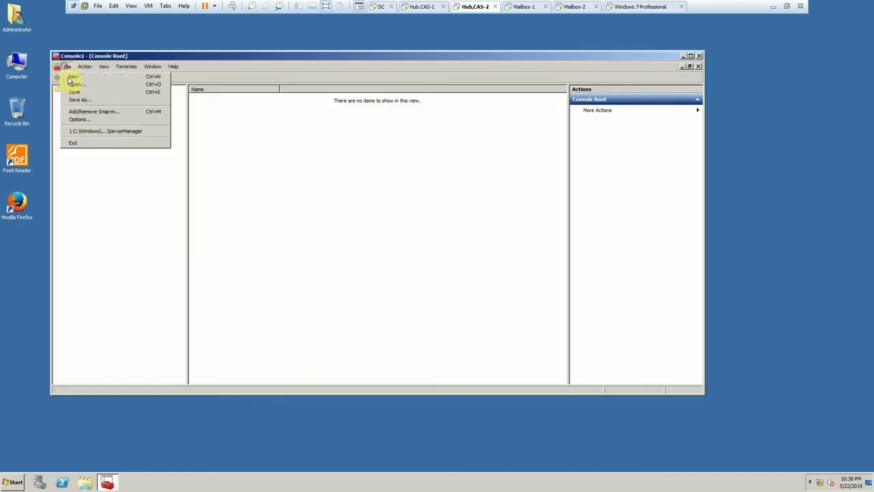
{"action": "left_click", "coordinate": [81, 112]}
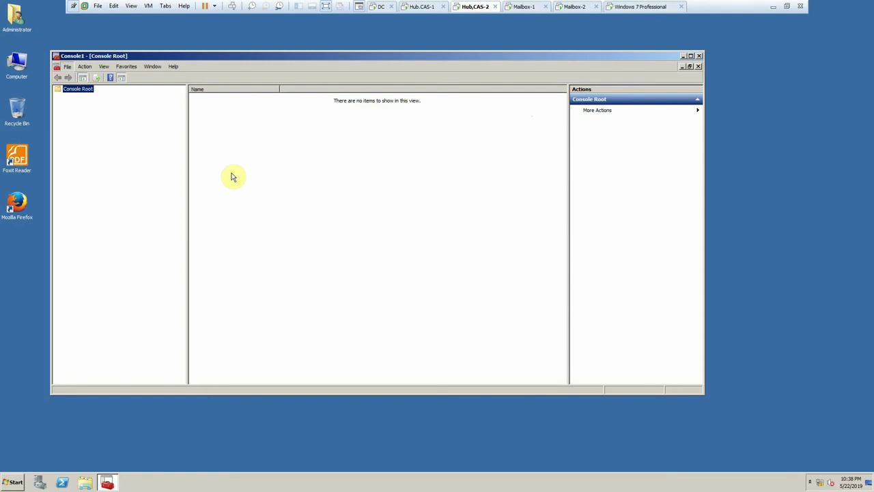
{"action": "left_click", "coordinate": [261, 216]}
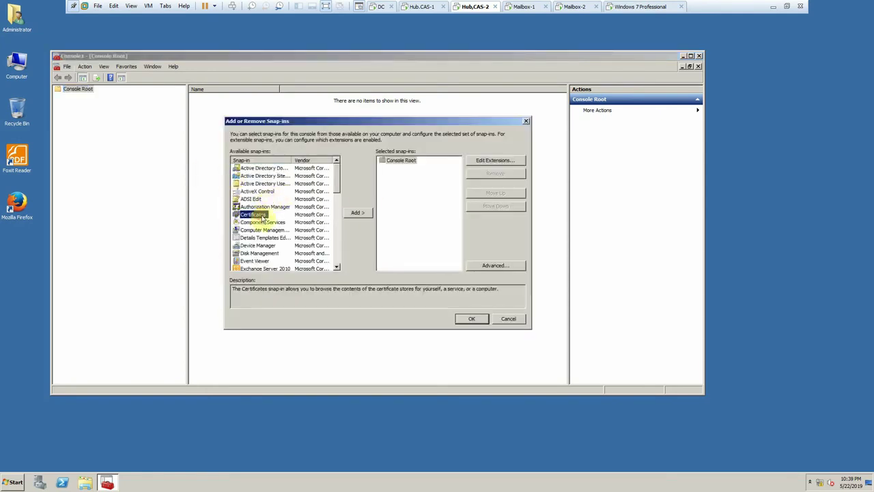
{"action": "left_click", "coordinate": [357, 213]}
{"action": "left_click", "coordinate": [407, 285]}
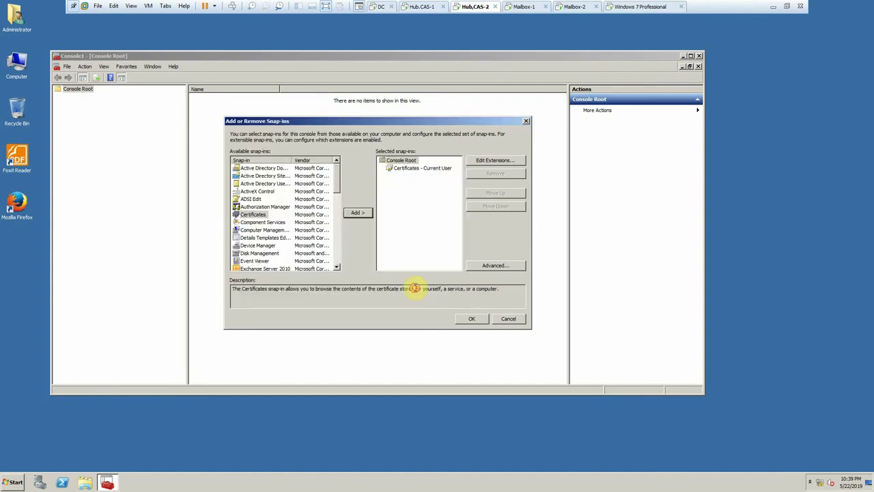
{"action": "left_click", "coordinate": [461, 318]}
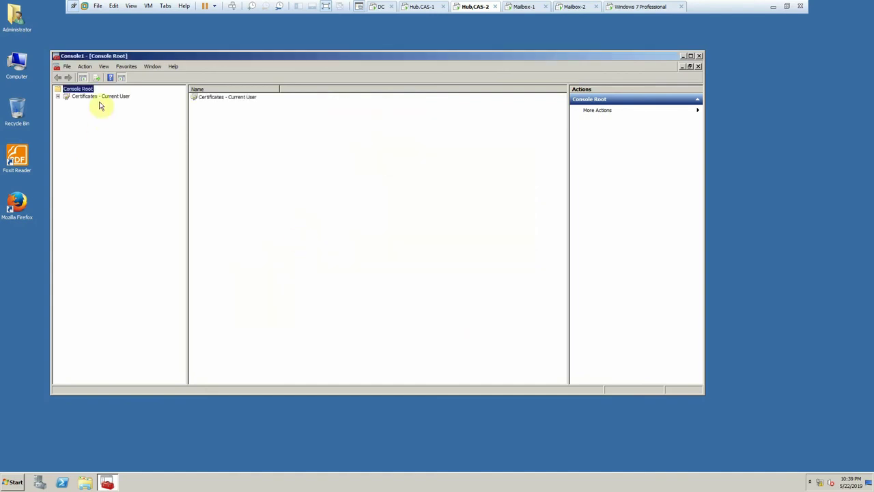
{"action": "left_click", "coordinate": [96, 96]}
- Start a certificate import into the current user's Trusted Root Certification Authorities Certificates folder
{"action": "left_click", "coordinate": [58, 96]}
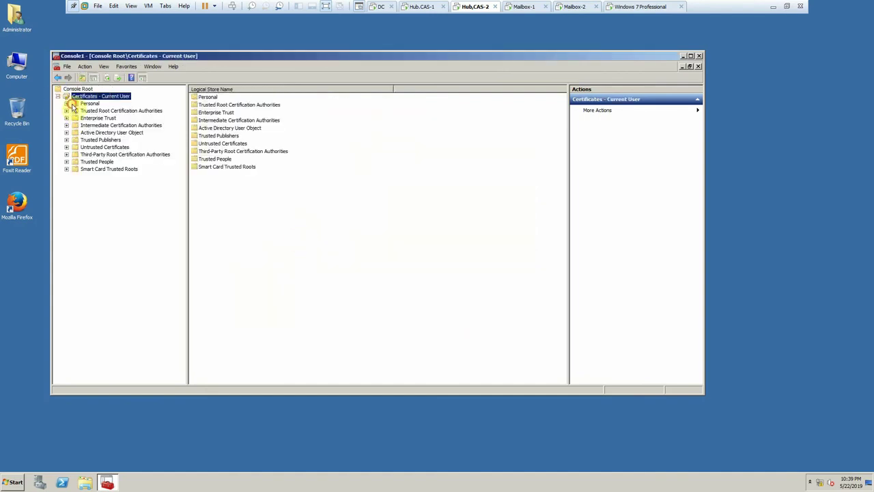
{"action": "left_click", "coordinate": [69, 103]}
{"action": "right_click", "coordinate": [91, 104]}
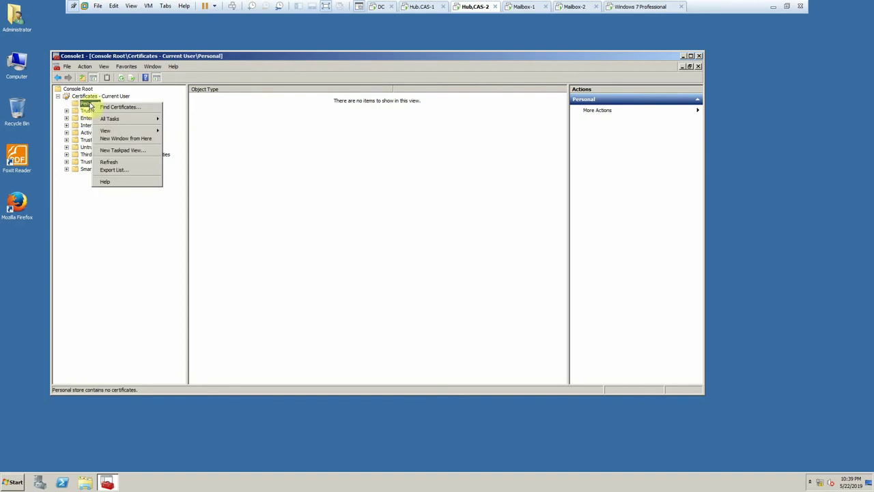
{"action": "left_click", "coordinate": [81, 112]}
{"action": "left_click", "coordinate": [67, 110]}
{"action": "right_click", "coordinate": [94, 119]}
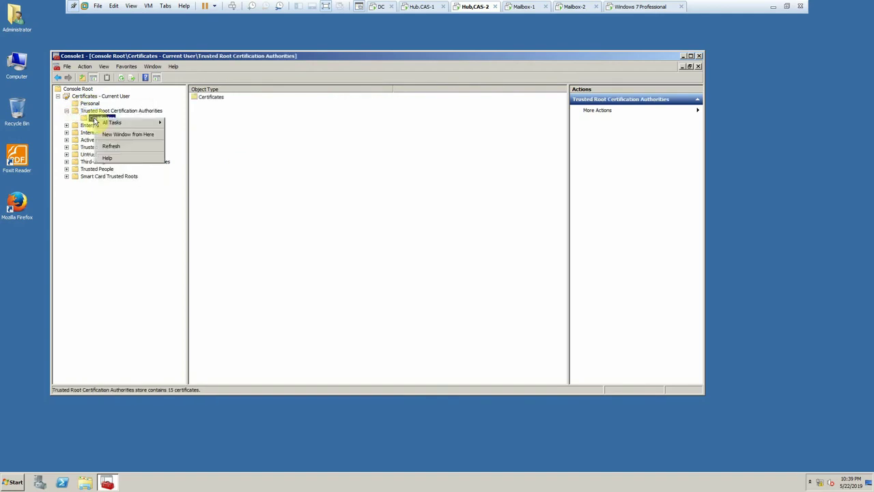
{"action": "mouse_move", "coordinate": [127, 123]}
{"action": "left_click", "coordinate": [177, 123]}
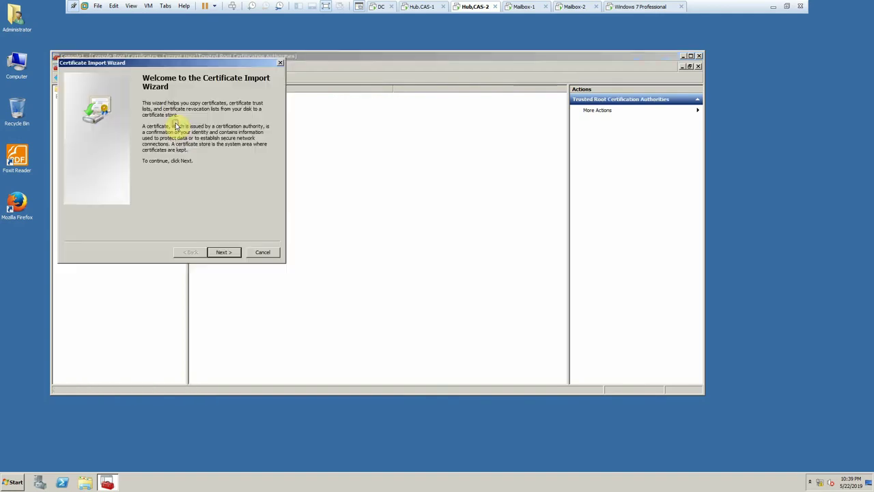
{"action": "left_click", "coordinate": [226, 252]}
- Choose the CA certificate from \\172.20.20.202\Certificate and advance to the wizard's summary page
{"action": "left_click", "coordinate": [248, 119]}
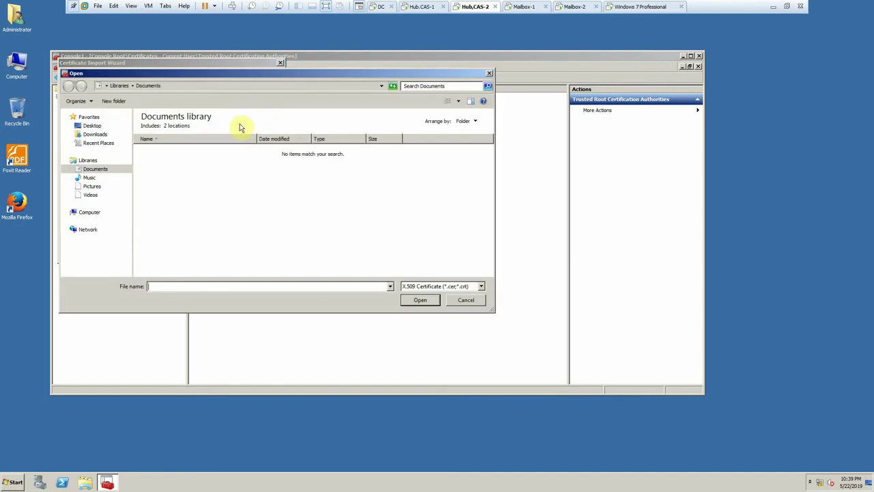
{"action": "left_click", "coordinate": [214, 85]}
{"action": "type", "text": "\\"}
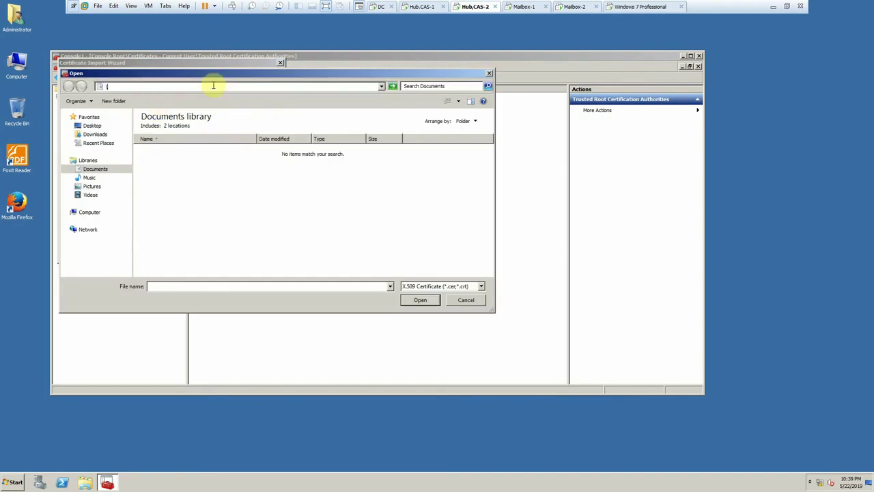
{"action": "type", "text": "\\"}
{"action": "left_click", "coordinate": [220, 95]}
{"action": "key", "text": "BackSpace"}
{"action": "key", "text": "BackSpace"}
{"action": "key", "text": "BackSpace"}
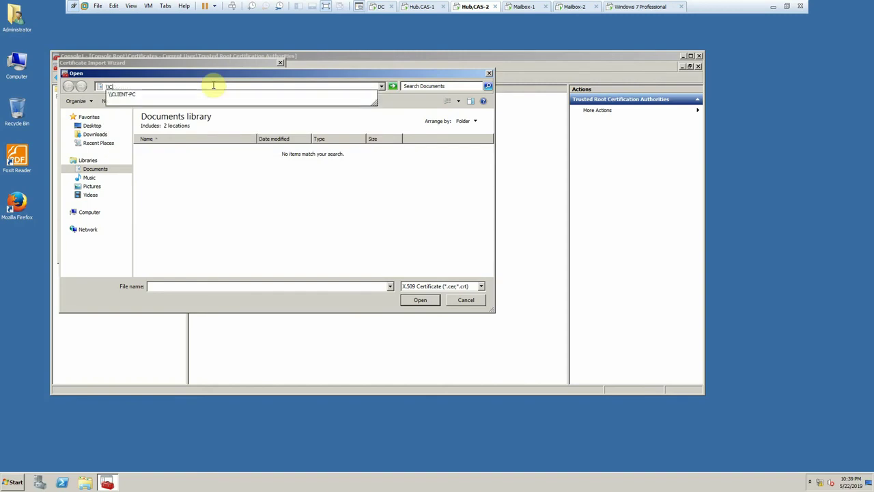
{"action": "key", "text": "BackSpace"}
{"action": "type", "text": "172.20.20.202"}
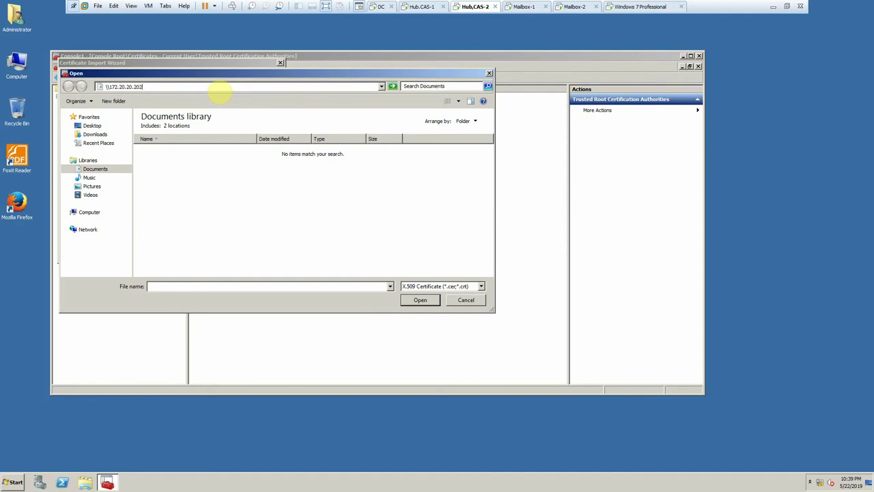
{"action": "key", "text": "Return"}
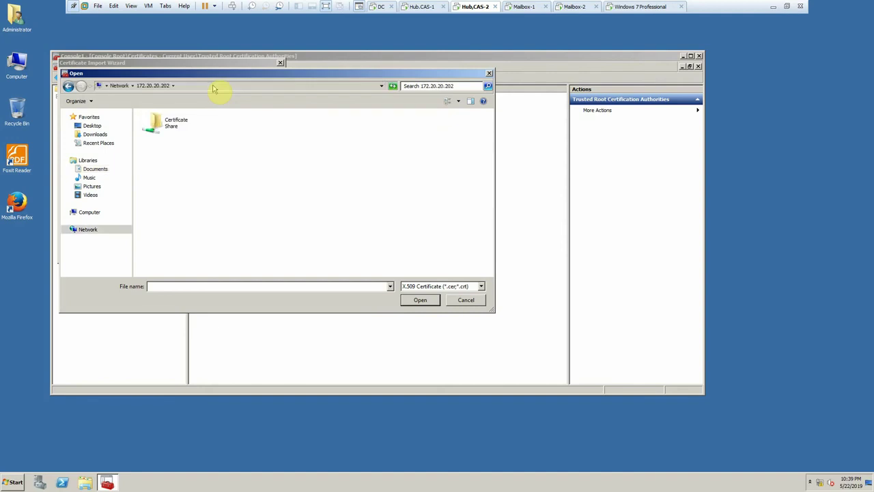
{"action": "double_click", "coordinate": [201, 124]}
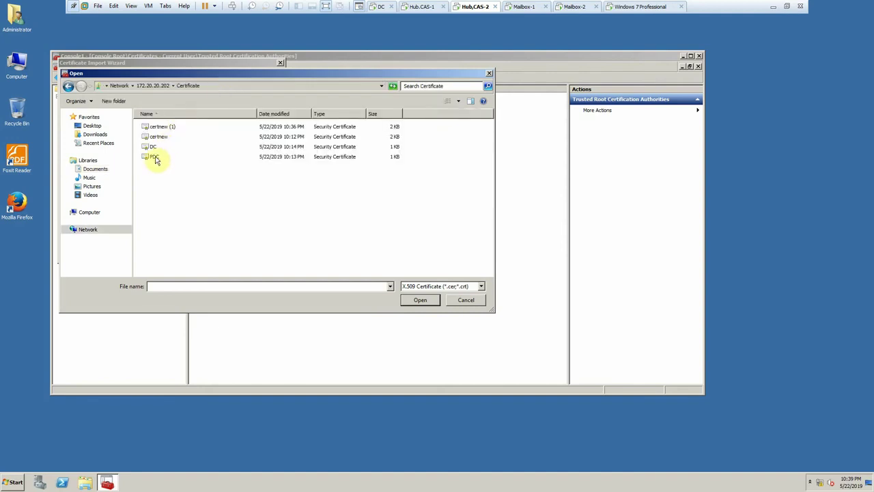
{"action": "double_click", "coordinate": [154, 153]}
{"action": "left_click", "coordinate": [227, 252]}
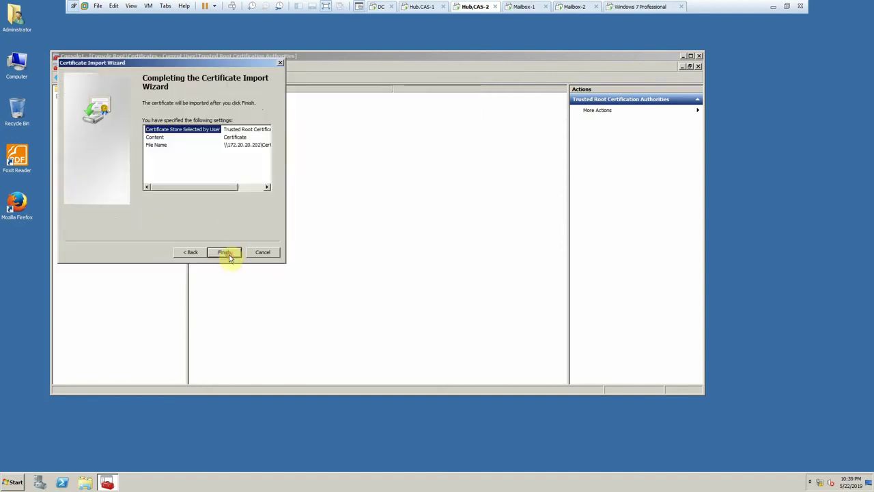
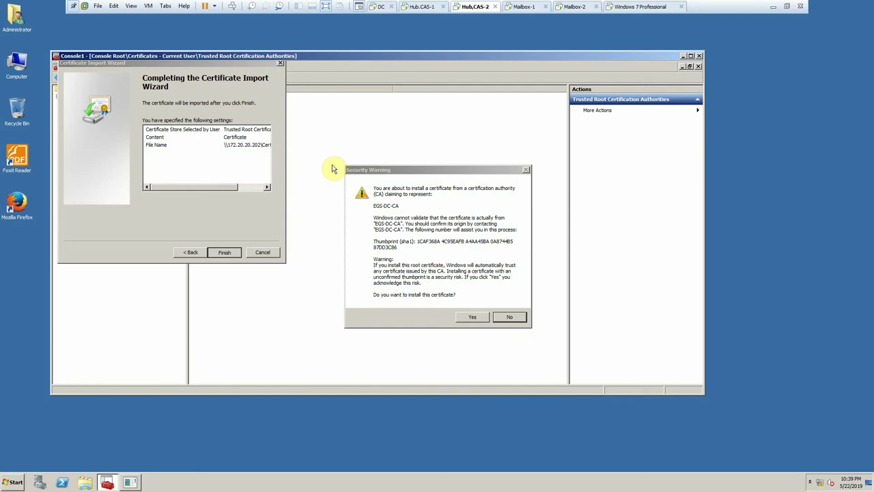
- Finish installing the EGS-DC-CA root certificate, then import another certificate into Trusted Root Certification Authorities
{"action": "left_click", "coordinate": [470, 317]}
{"action": "left_click", "coordinate": [471, 269]}
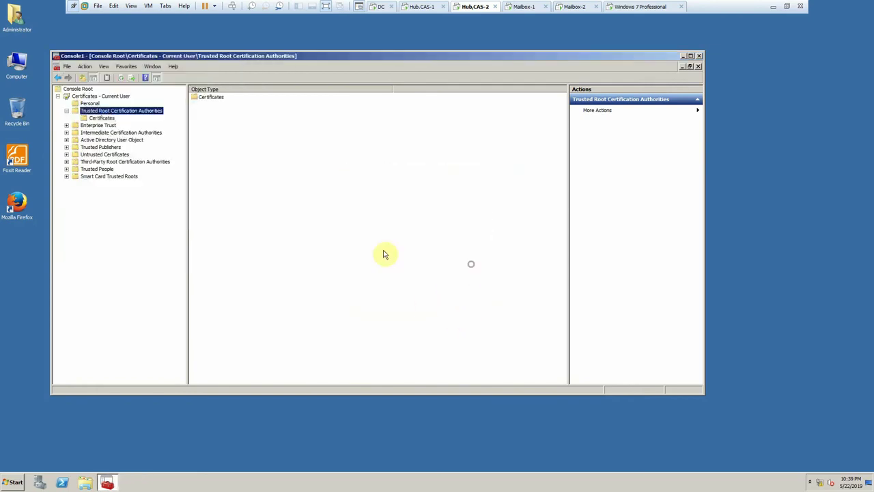
{"action": "left_click", "coordinate": [98, 118]}
{"action": "right_click", "coordinate": [101, 117]}
{"action": "mouse_move", "coordinate": [123, 121]}
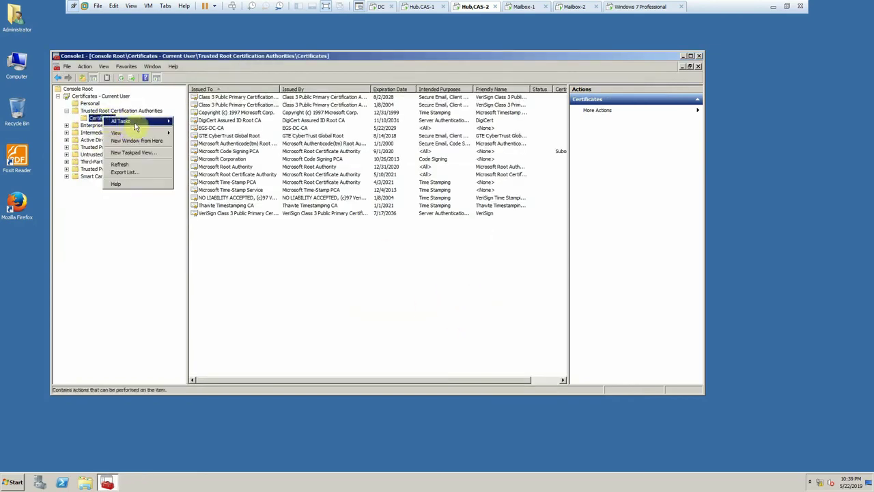
{"action": "left_click", "coordinate": [176, 123]}
{"action": "left_click", "coordinate": [223, 252]}
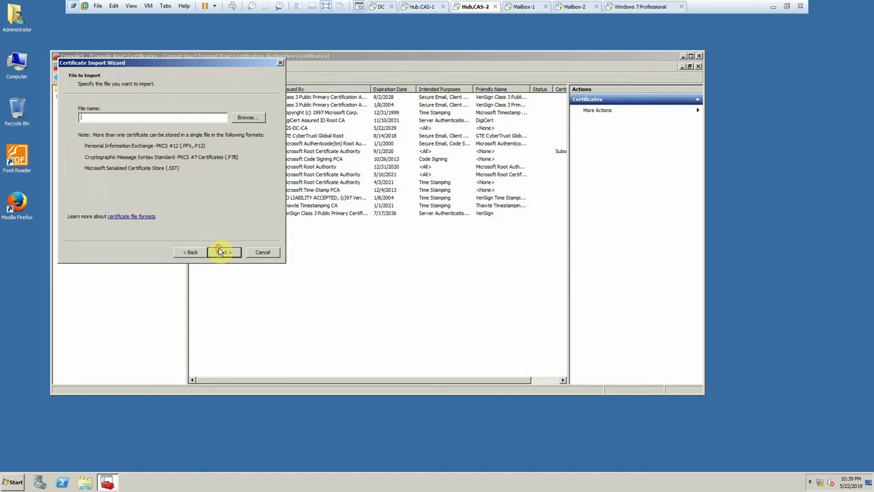
{"action": "left_click", "coordinate": [246, 117]}
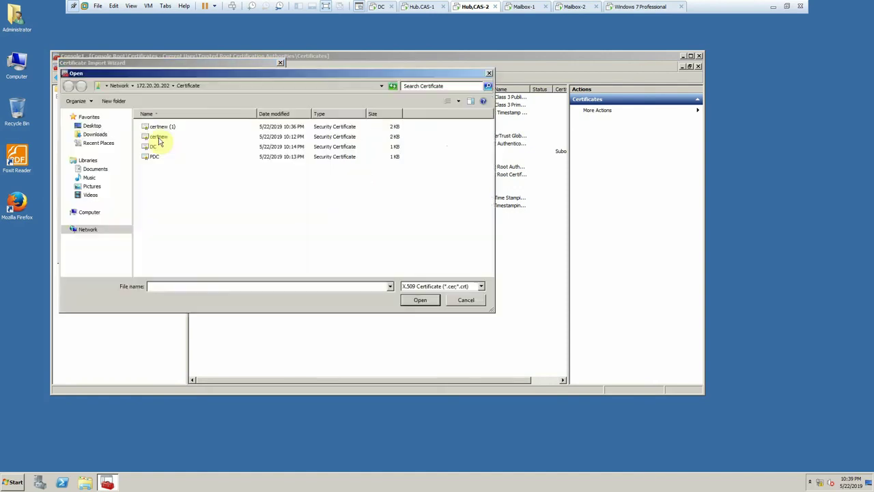
{"action": "double_click", "coordinate": [153, 158]}
{"action": "left_click", "coordinate": [224, 252]}
{"action": "left_click", "coordinate": [223, 253]}
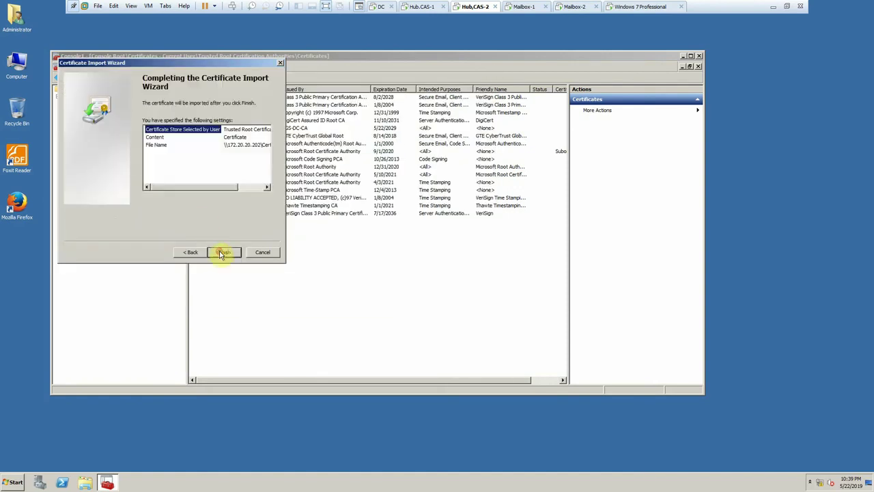
{"action": "left_click", "coordinate": [223, 250]}
{"action": "left_click", "coordinate": [461, 269]}
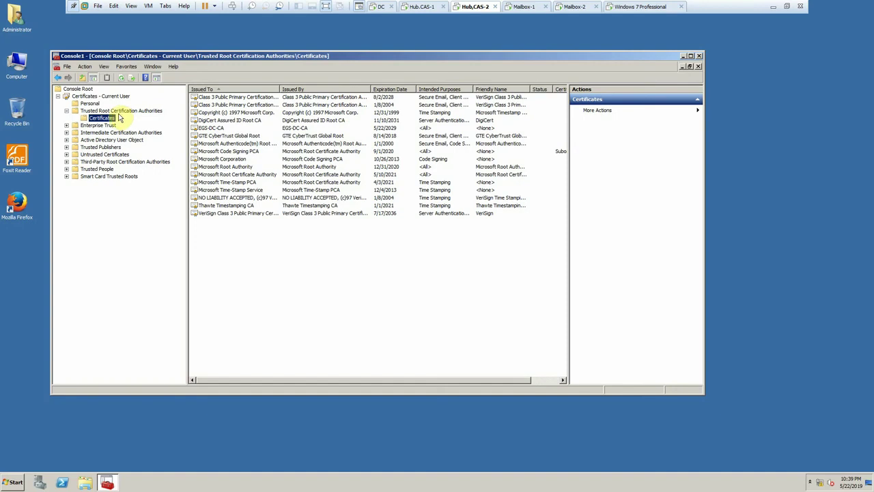
- Import certnew (1) to add the EGS.com root certificate, then close Console1 without saving
{"action": "right_click", "coordinate": [111, 116]}
{"action": "mouse_move", "coordinate": [137, 121]}
{"action": "left_click", "coordinate": [197, 121]}
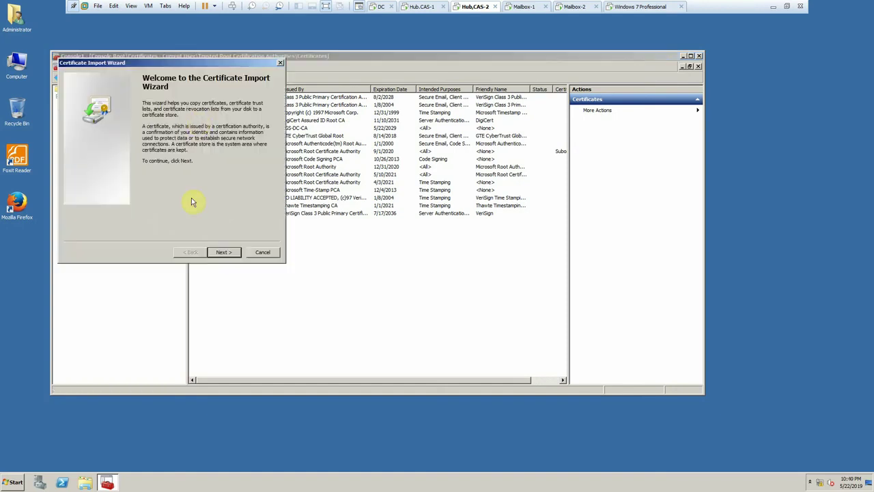
{"action": "left_click", "coordinate": [223, 253]}
{"action": "left_click", "coordinate": [246, 117]}
{"action": "double_click", "coordinate": [161, 128]}
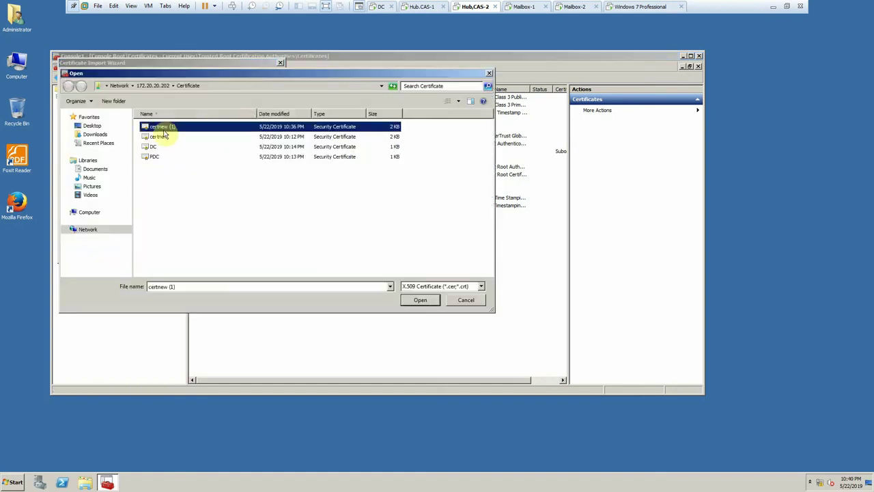
{"action": "left_click", "coordinate": [227, 253]}
{"action": "left_click", "coordinate": [227, 253]}
{"action": "left_click", "coordinate": [225, 253]}
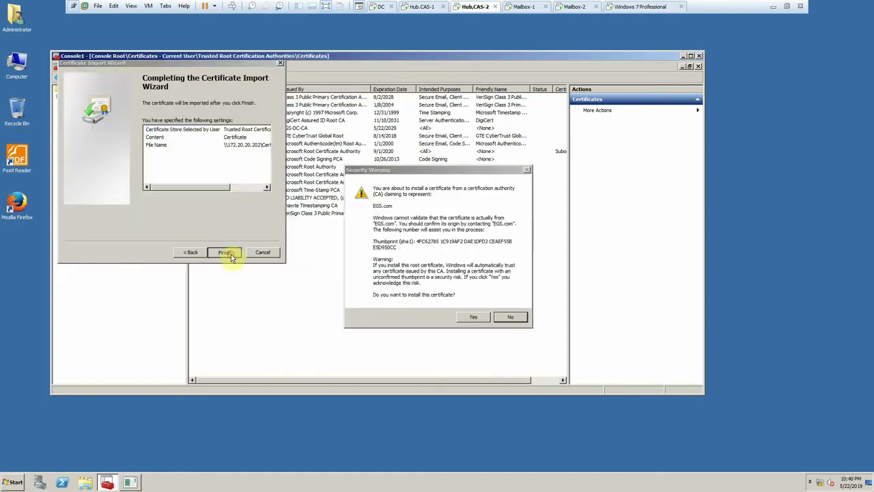
{"action": "left_click", "coordinate": [468, 318]}
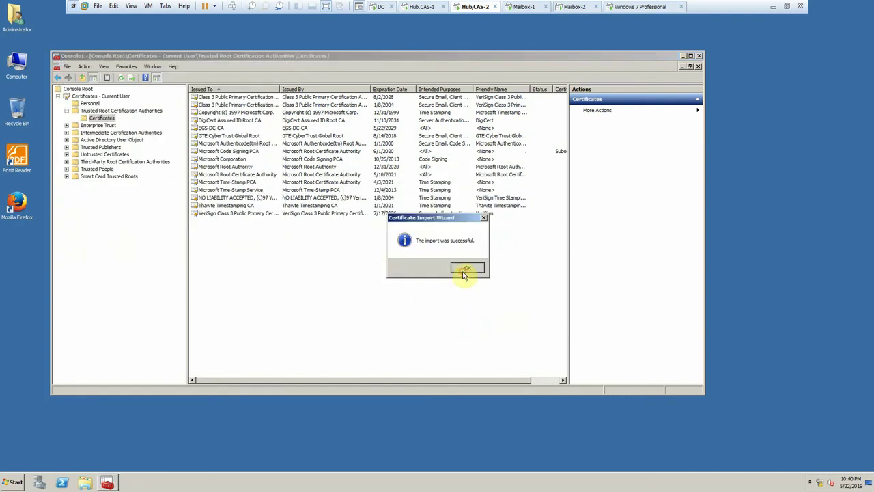
{"action": "left_click", "coordinate": [466, 269]}
{"action": "left_click", "coordinate": [699, 55]}
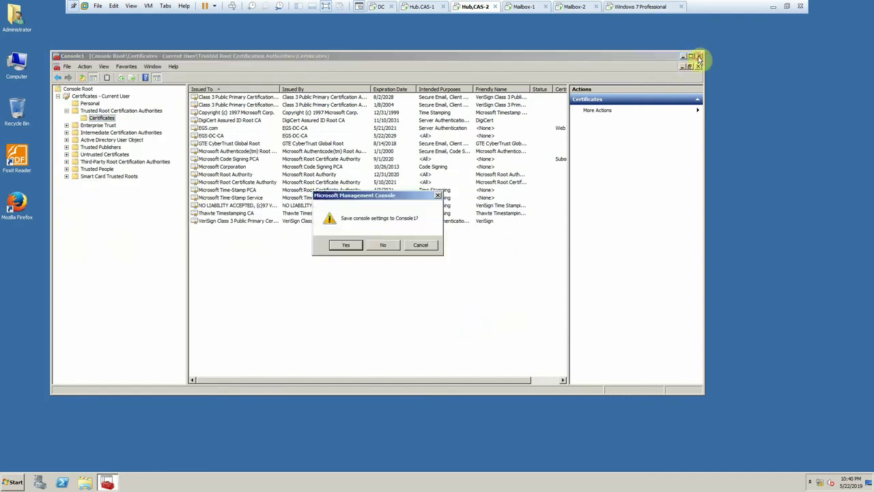
{"action": "left_click", "coordinate": [378, 256]}
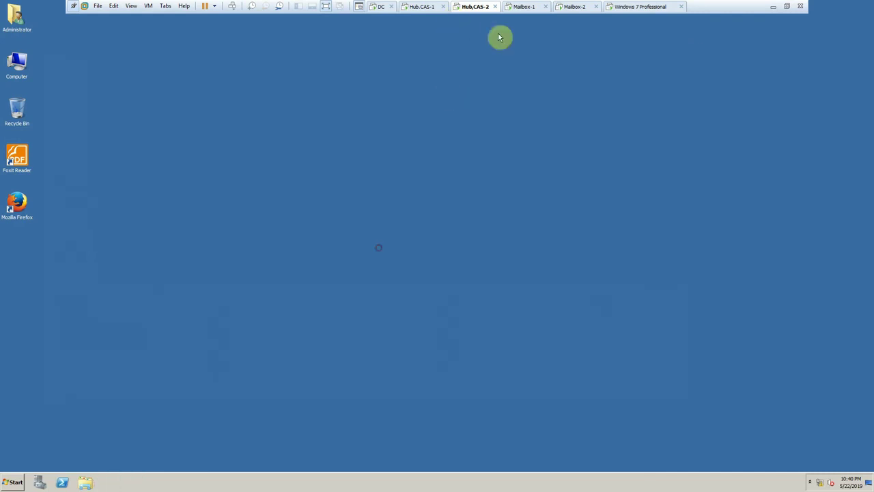
- On Mailbox-1, launch mmc, add the Certificates snap-in for My user account, and expand Current User
{"action": "left_click", "coordinate": [522, 6]}
{"action": "left_click", "coordinate": [13, 482]}
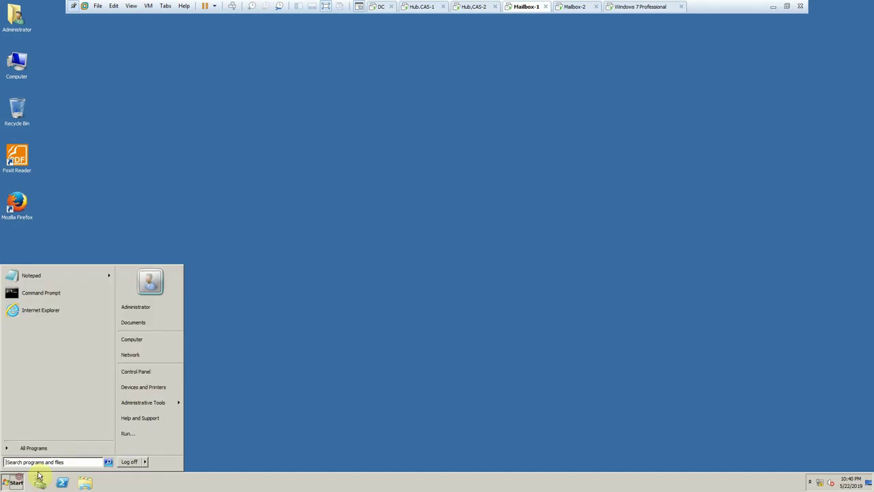
{"action": "left_click", "coordinate": [125, 432]}
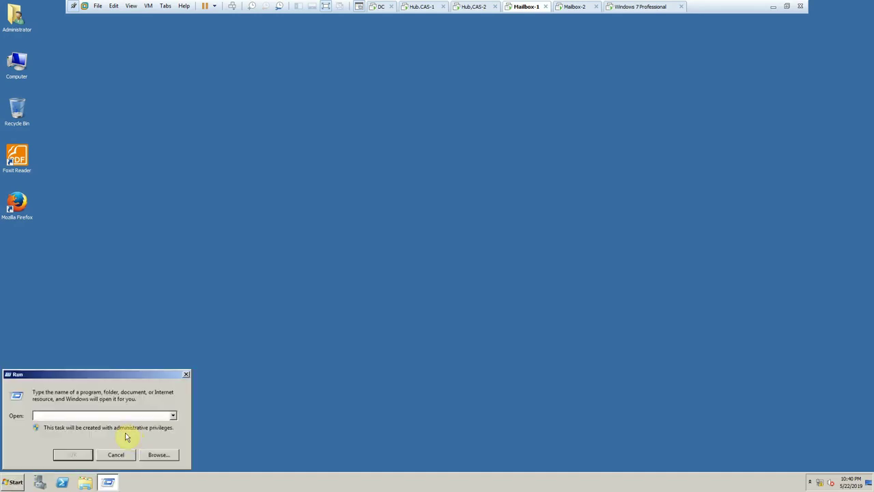
{"action": "key", "text": "Return"}
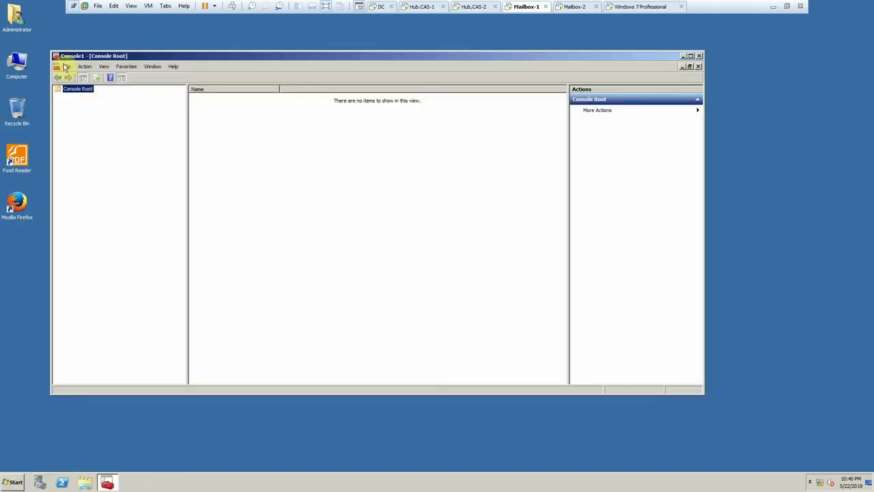
{"action": "left_click", "coordinate": [66, 67]}
{"action": "left_click", "coordinate": [84, 112]}
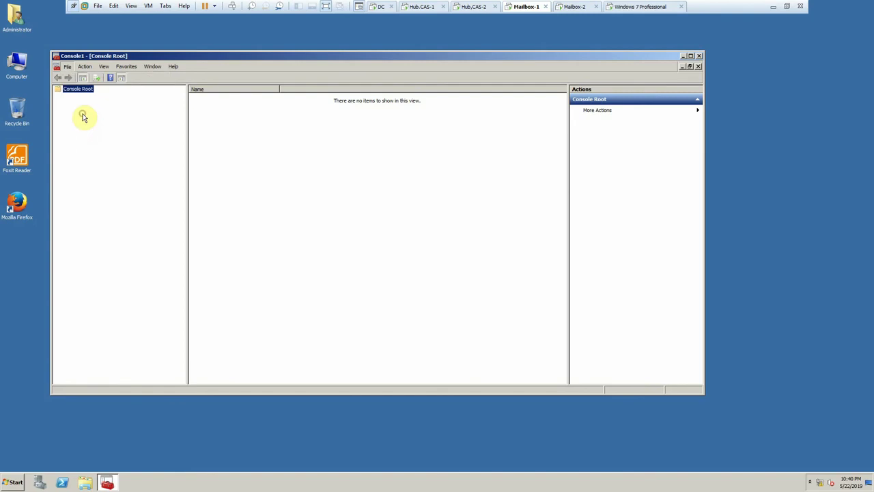
{"action": "left_click", "coordinate": [251, 215]}
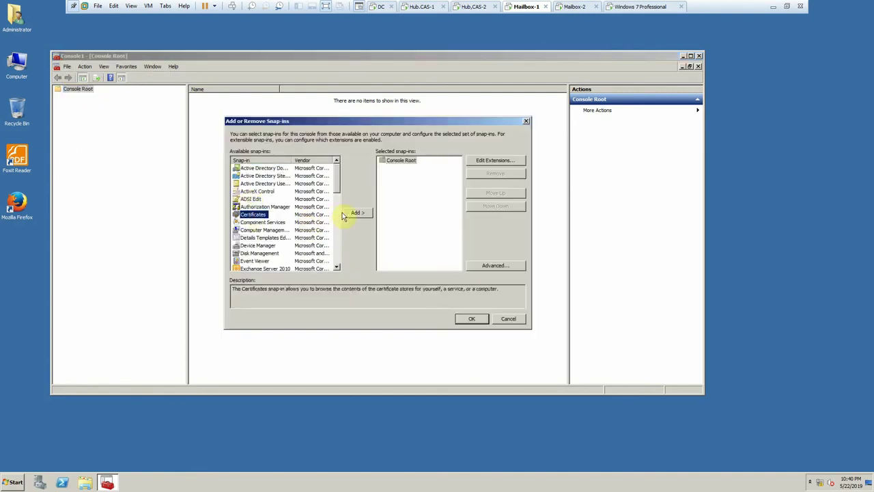
{"action": "left_click", "coordinate": [357, 213]}
{"action": "left_click", "coordinate": [407, 285]}
{"action": "left_click", "coordinate": [467, 321]}
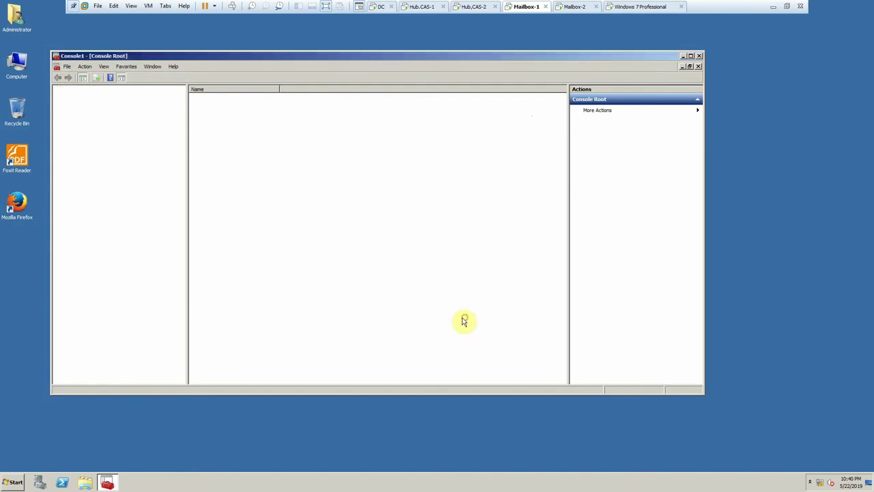
{"action": "double_click", "coordinate": [85, 96]}
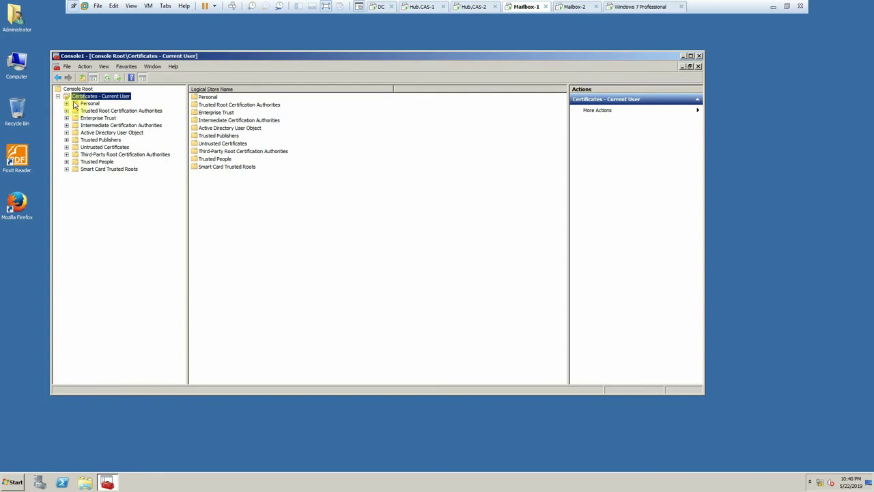
- Start importing into Trusted Root Certification Authorities and browse to the \\172.20.20.202 server
{"action": "double_click", "coordinate": [76, 110]}
{"action": "right_click", "coordinate": [97, 118]}
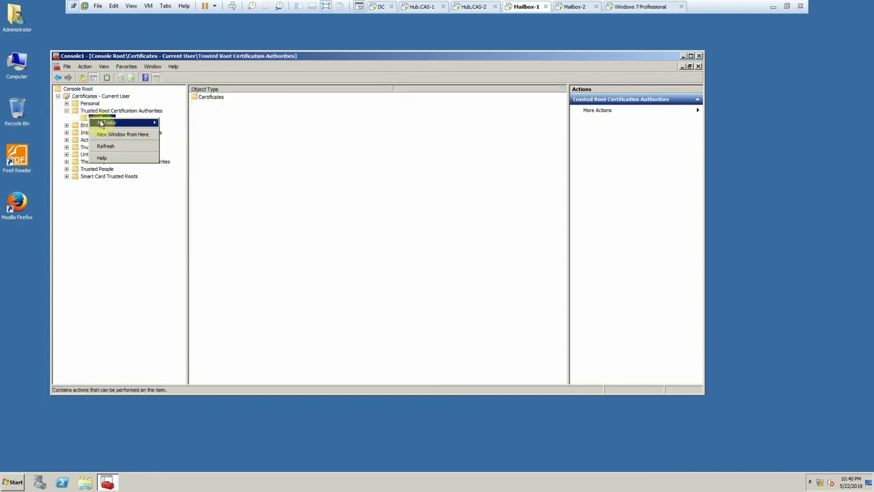
{"action": "left_click", "coordinate": [171, 124]}
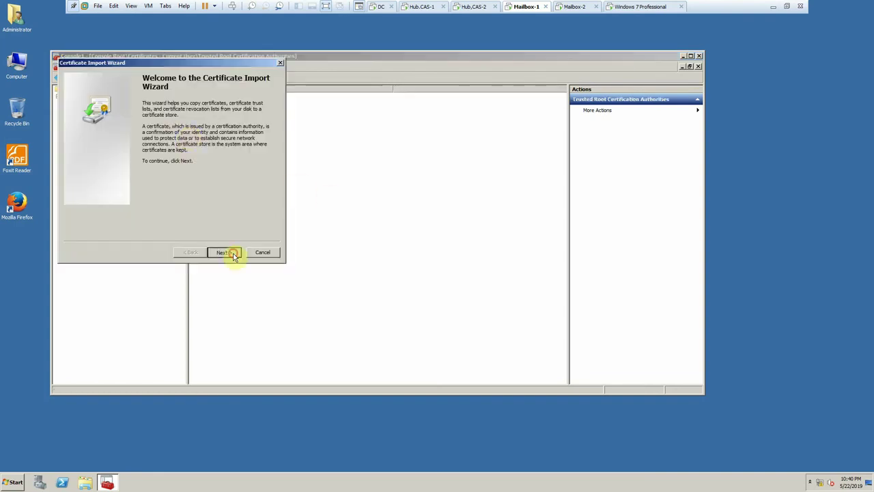
{"action": "left_click", "coordinate": [231, 252]}
{"action": "left_click", "coordinate": [246, 118]}
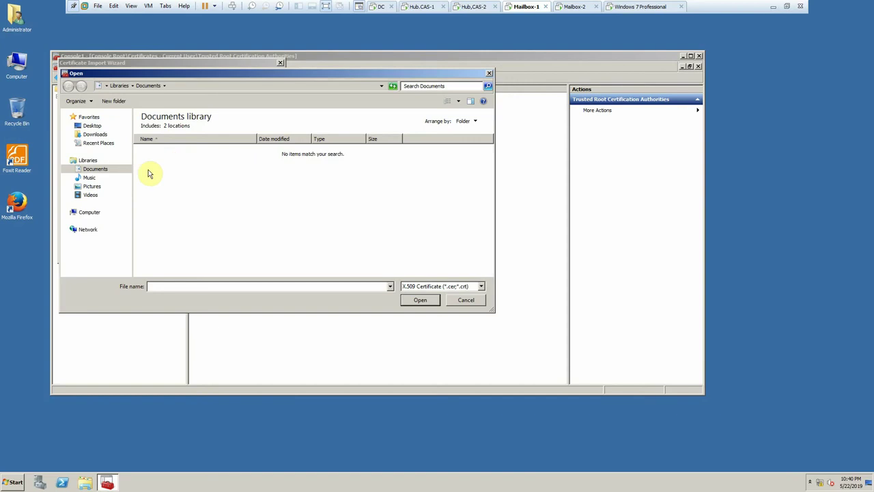
{"action": "left_click", "coordinate": [204, 85]}
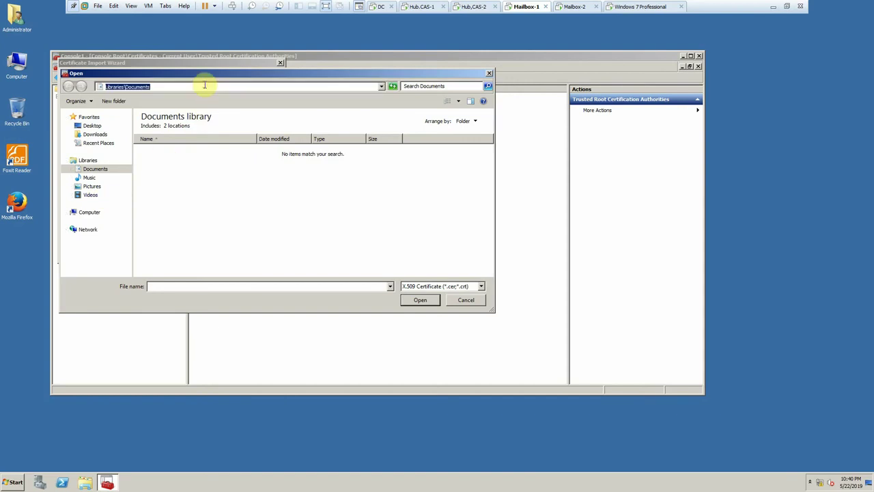
{"action": "type", "text": "\\\\172."}
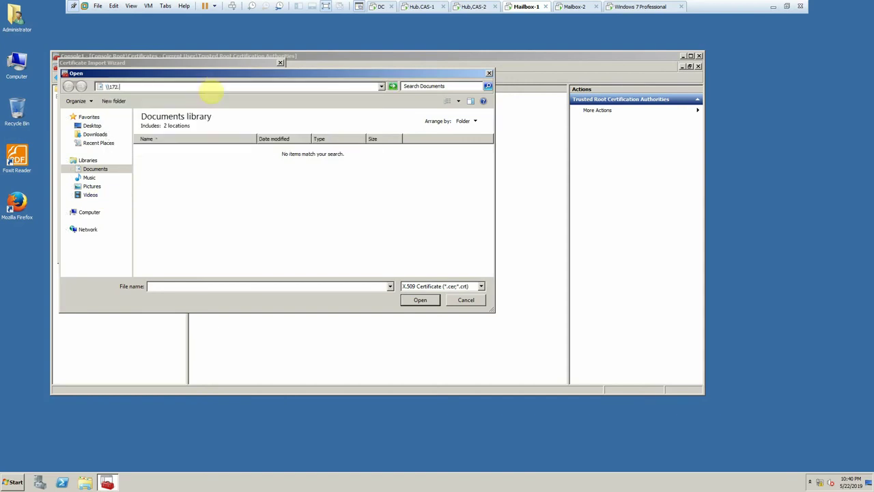
{"action": "type", "text": "20.20.202"}
{"action": "key", "text": "Return"}
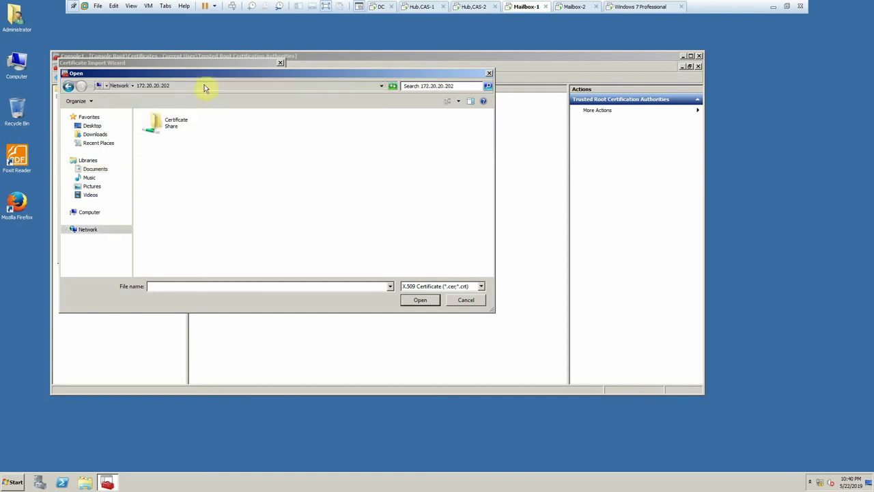
- Pick DC.cer from the Certificate share, finish the import, and trust the EGS-DC-CA certificate
{"action": "double_click", "coordinate": [178, 124]}
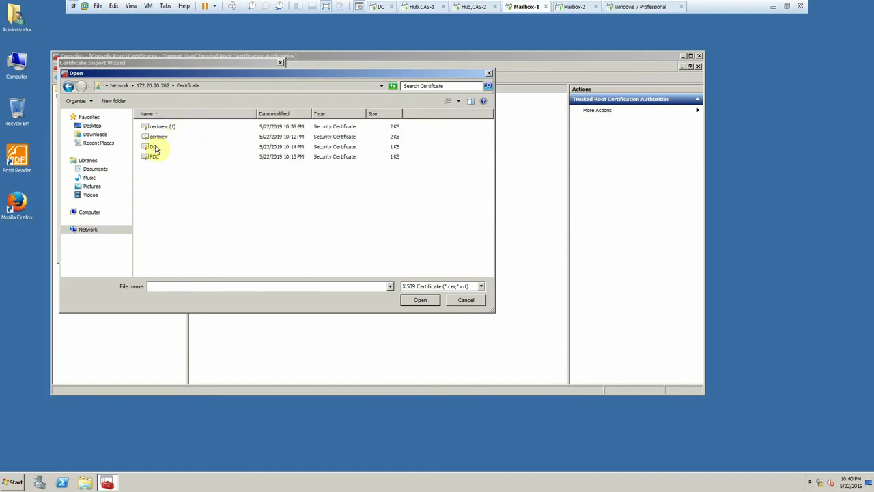
{"action": "double_click", "coordinate": [154, 148]}
{"action": "left_click", "coordinate": [226, 253]}
{"action": "left_click", "coordinate": [226, 253]}
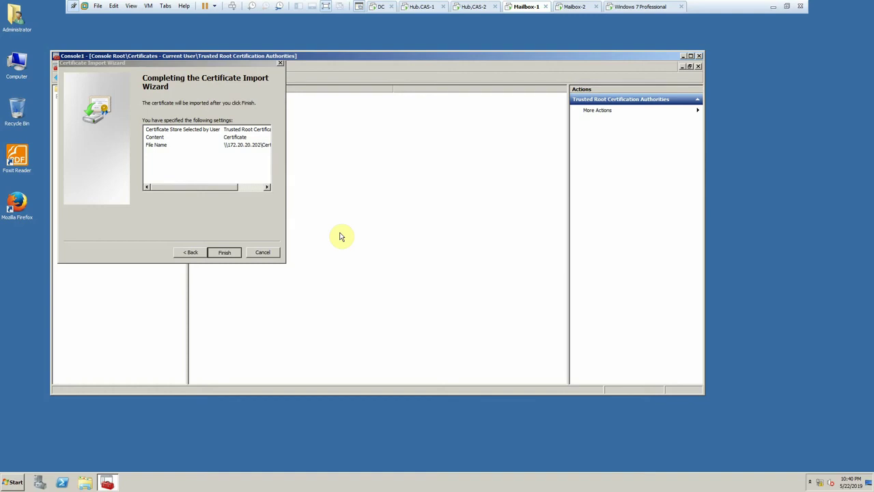
{"action": "left_click", "coordinate": [464, 316]}
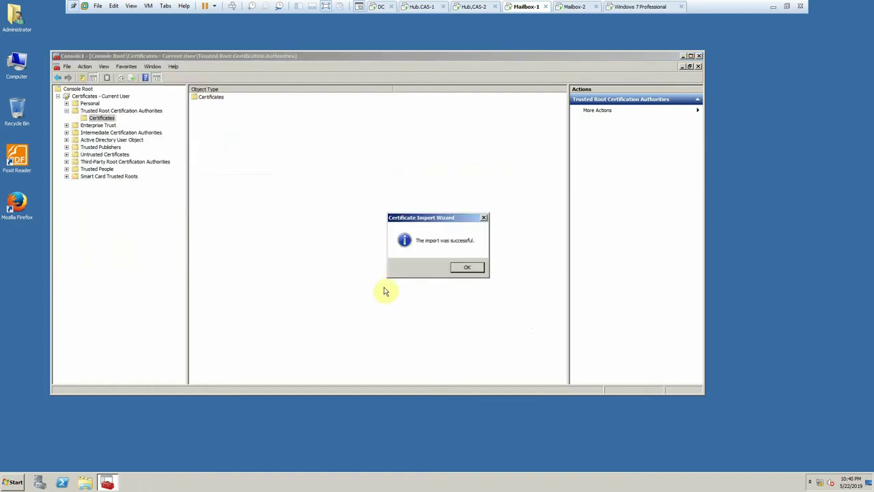
{"action": "left_click", "coordinate": [455, 270]}
- Import the PDC certificate into the current user's Trusted Root Certification Authorities
{"action": "right_click", "coordinate": [107, 117]}
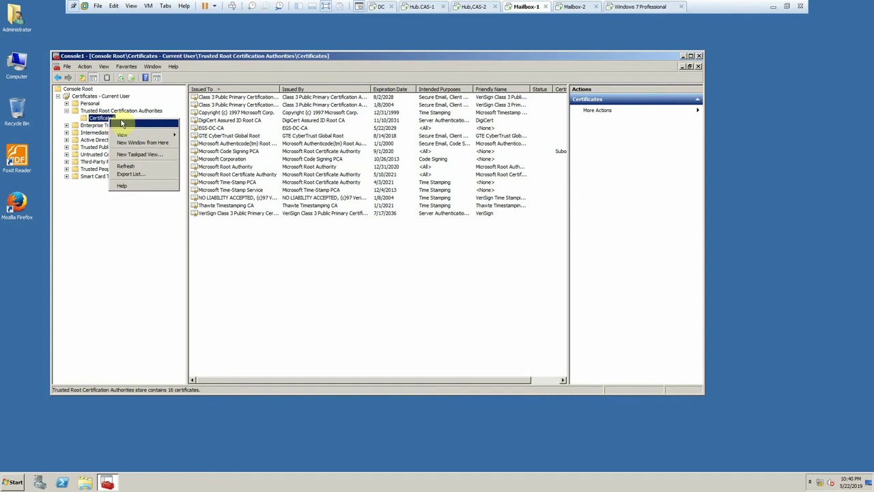
{"action": "mouse_move", "coordinate": [122, 123]}
{"action": "left_click", "coordinate": [195, 123]}
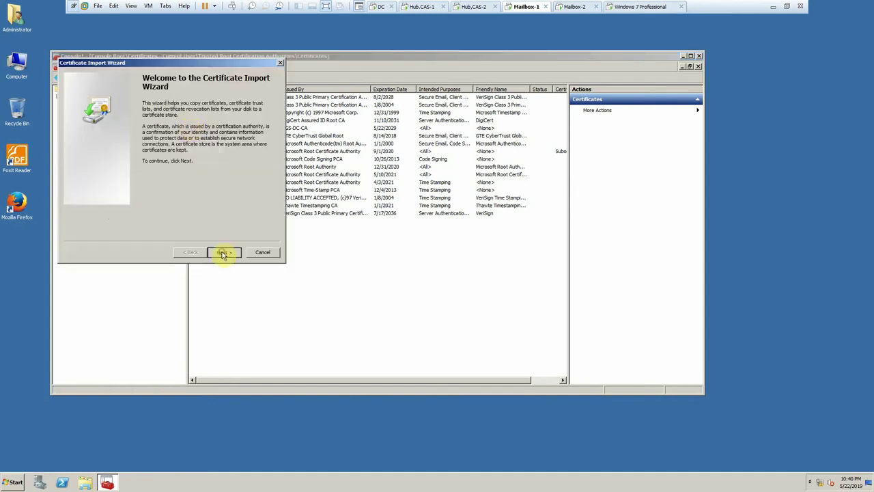
{"action": "left_click", "coordinate": [223, 253]}
{"action": "left_click", "coordinate": [240, 117]}
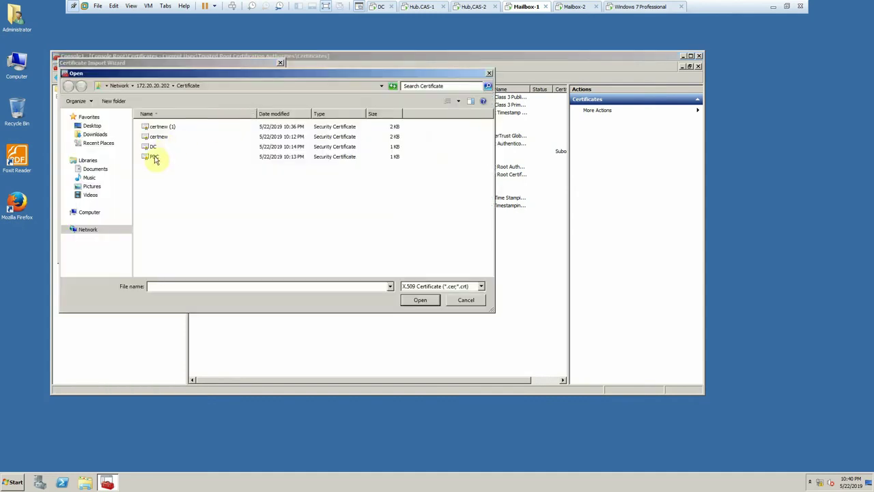
{"action": "double_click", "coordinate": [157, 156]}
{"action": "left_click", "coordinate": [224, 253]}
{"action": "left_click", "coordinate": [224, 253]}
{"action": "left_click", "coordinate": [226, 252]}
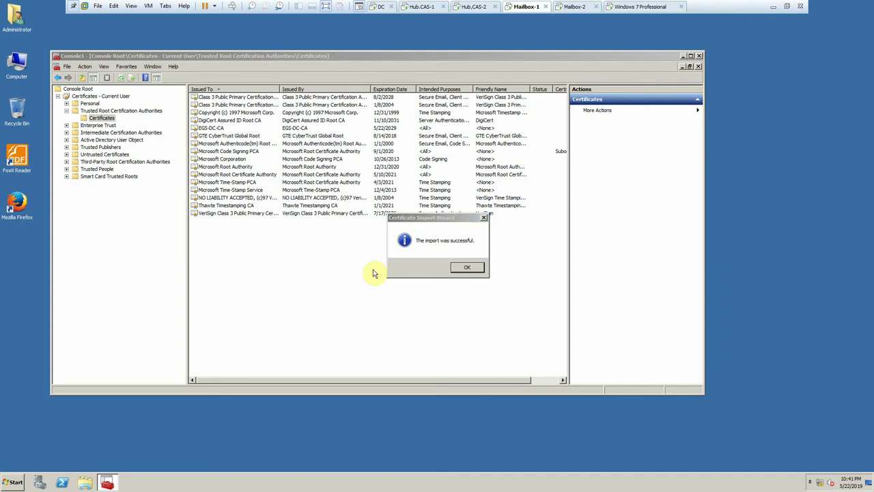
{"action": "left_click", "coordinate": [468, 269]}
- Import certnew (1) and accept the EGS.com root certificate into the same store
{"action": "right_click", "coordinate": [102, 117]}
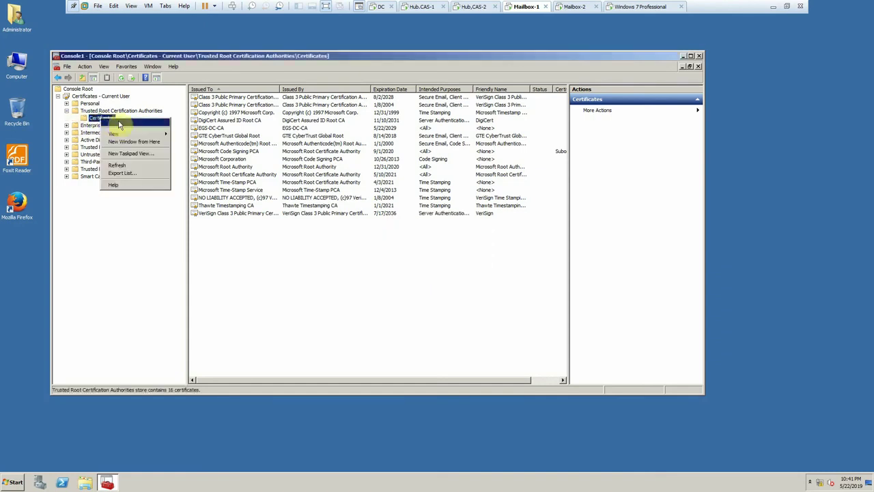
{"action": "mouse_move", "coordinate": [121, 124]}
{"action": "left_click", "coordinate": [182, 121]}
{"action": "left_click", "coordinate": [223, 252]}
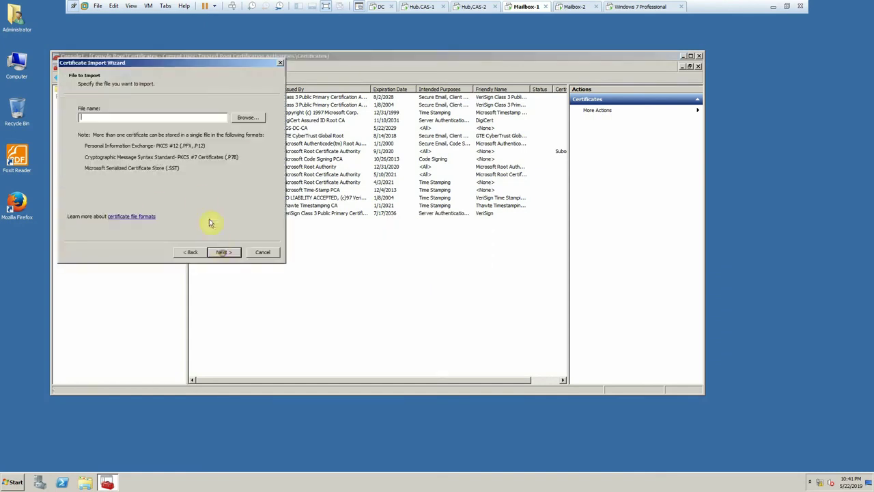
{"action": "left_click", "coordinate": [248, 118]}
{"action": "double_click", "coordinate": [156, 123]}
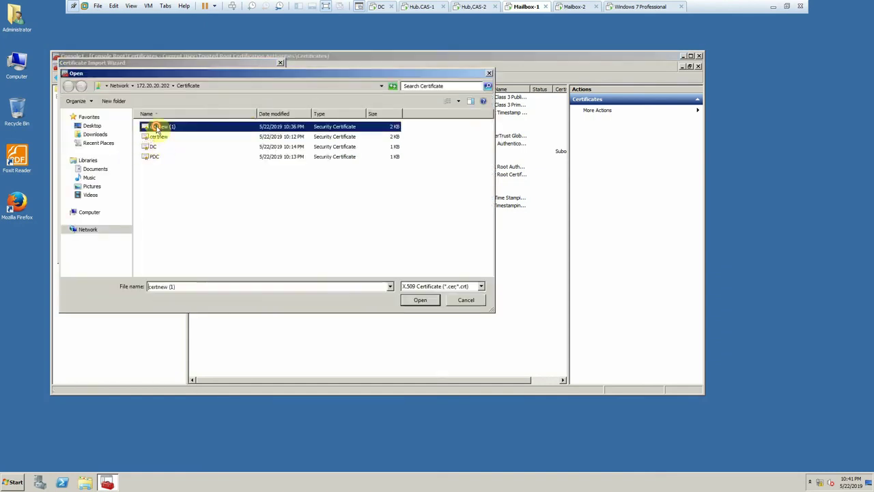
{"action": "left_click", "coordinate": [226, 252]}
{"action": "left_click", "coordinate": [226, 252]}
{"action": "left_click", "coordinate": [225, 252]}
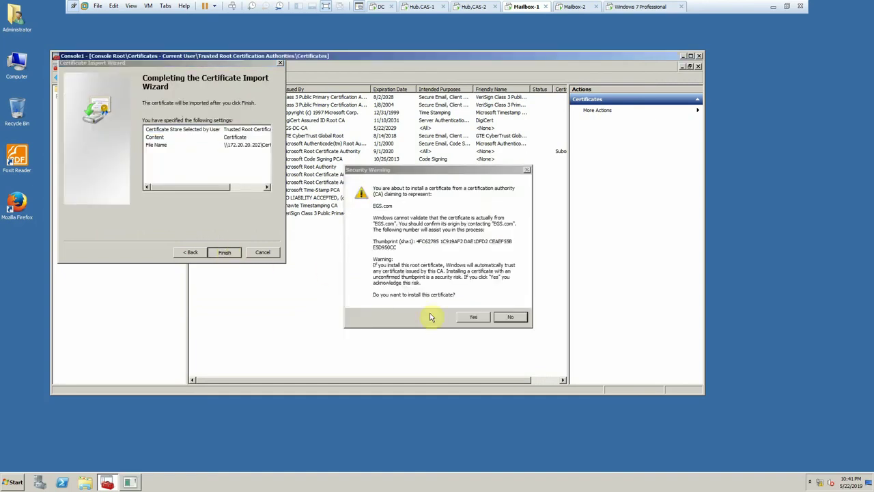
{"action": "left_click", "coordinate": [464, 317]}
{"action": "left_click", "coordinate": [470, 267]}
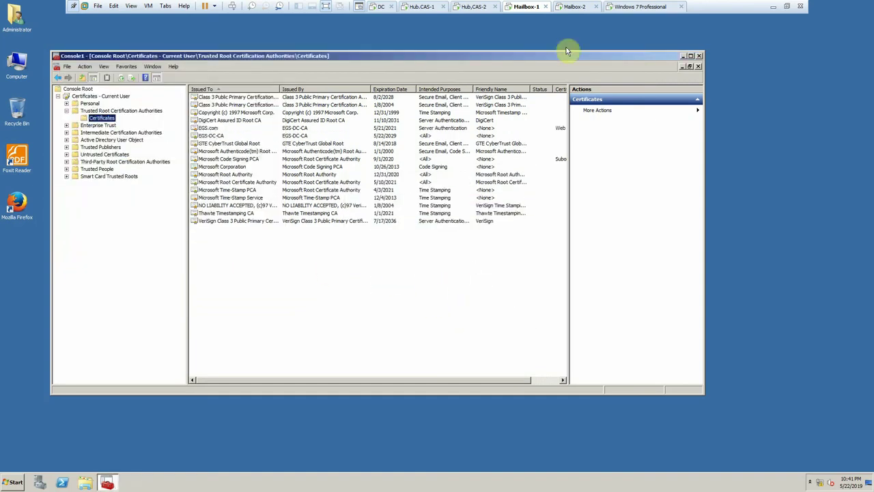
{"action": "left_click", "coordinate": [574, 6]}
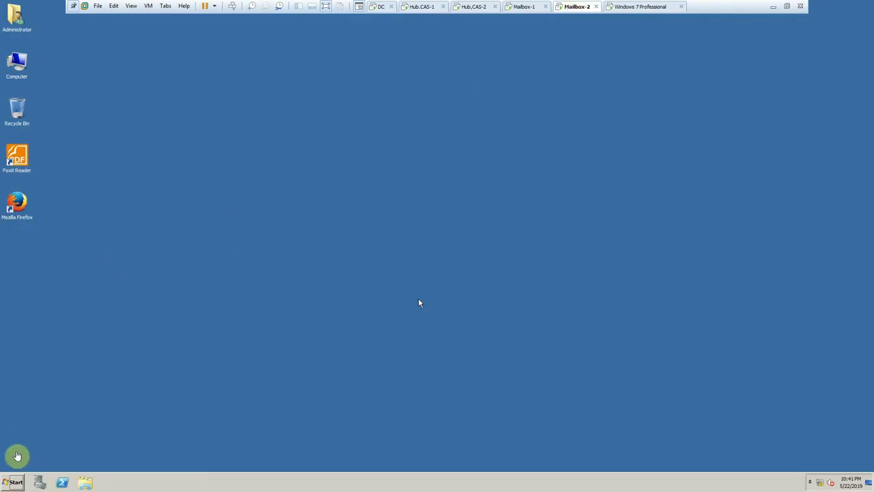
- On Mailbox-2, launch mmc and add the Certificates snap-in for My user account
{"action": "left_click", "coordinate": [13, 482]}
{"action": "left_click", "coordinate": [137, 433]}
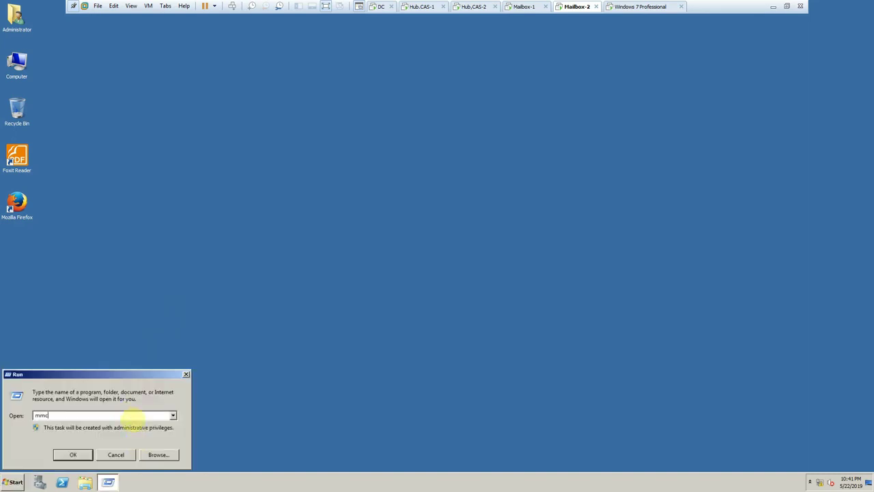
{"action": "type", "text": "mmc"}
{"action": "key", "text": "Return"}
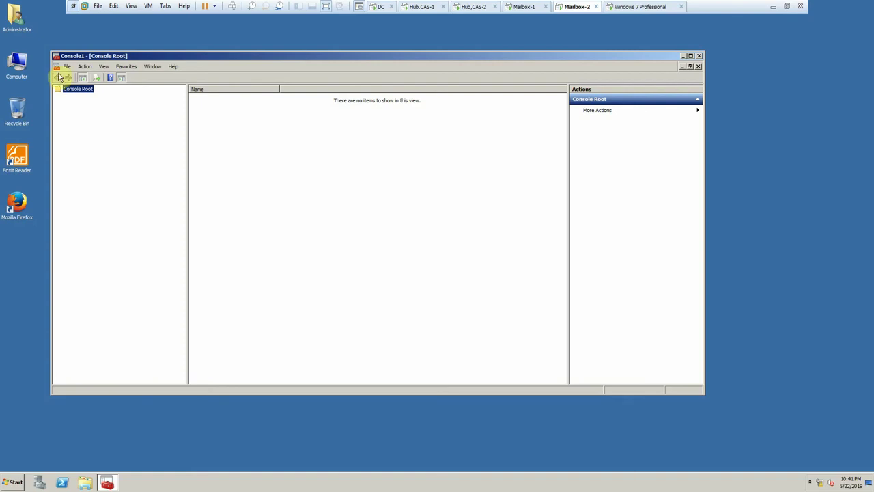
{"action": "left_click", "coordinate": [66, 68]}
{"action": "left_click", "coordinate": [82, 111]}
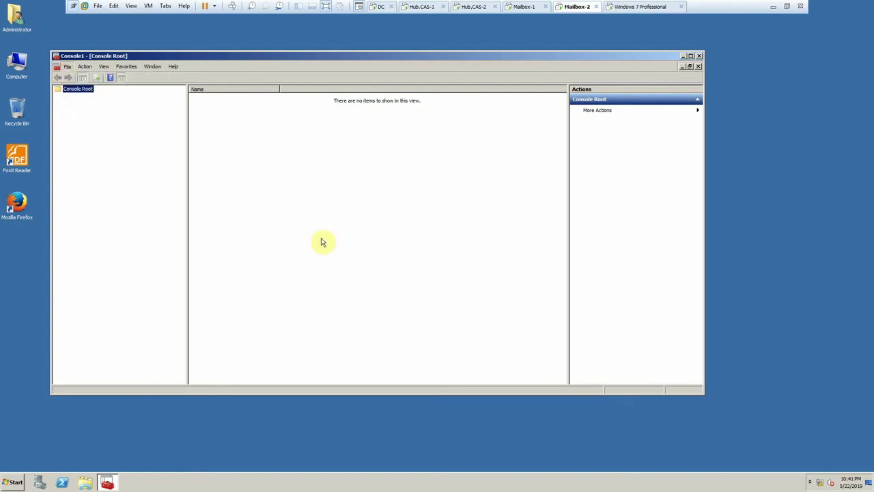
{"action": "left_click", "coordinate": [254, 214]}
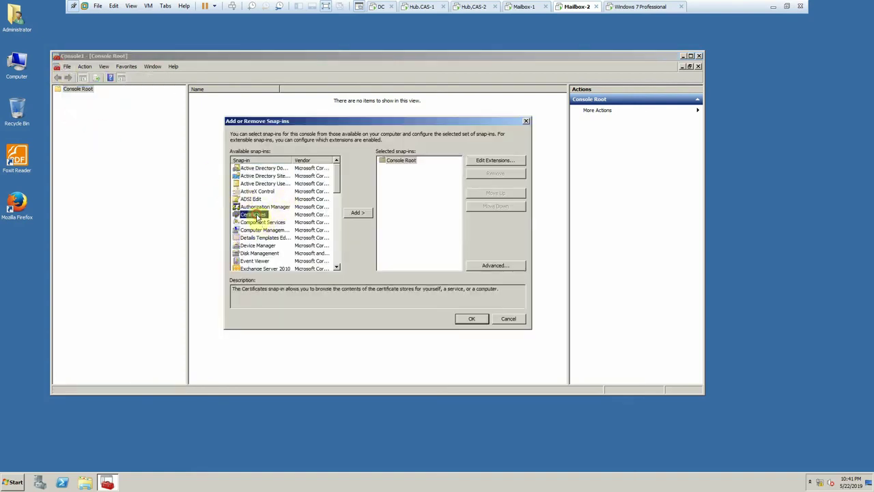
{"action": "left_click", "coordinate": [354, 213]}
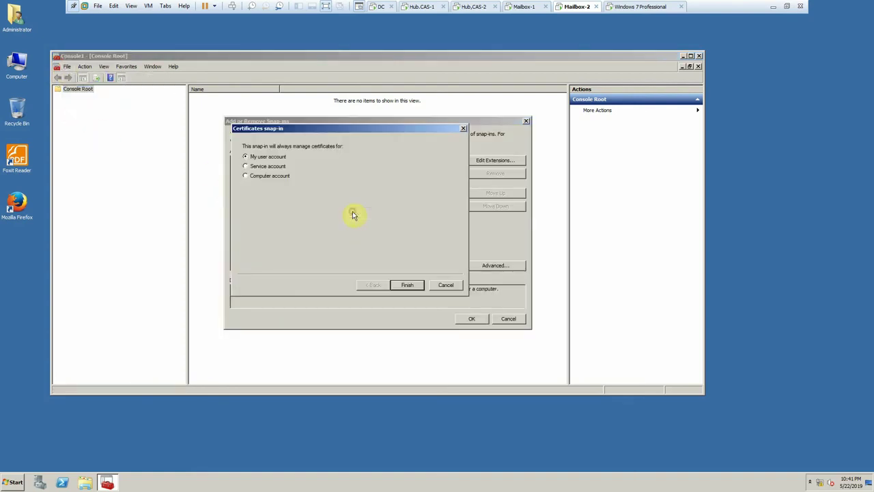
{"action": "left_click", "coordinate": [406, 286]}
{"action": "left_click", "coordinate": [472, 319]}
- Expand Certificates – Current User down to the Trusted Root Certification Authorities Certificates folder
{"action": "left_click", "coordinate": [65, 98]}
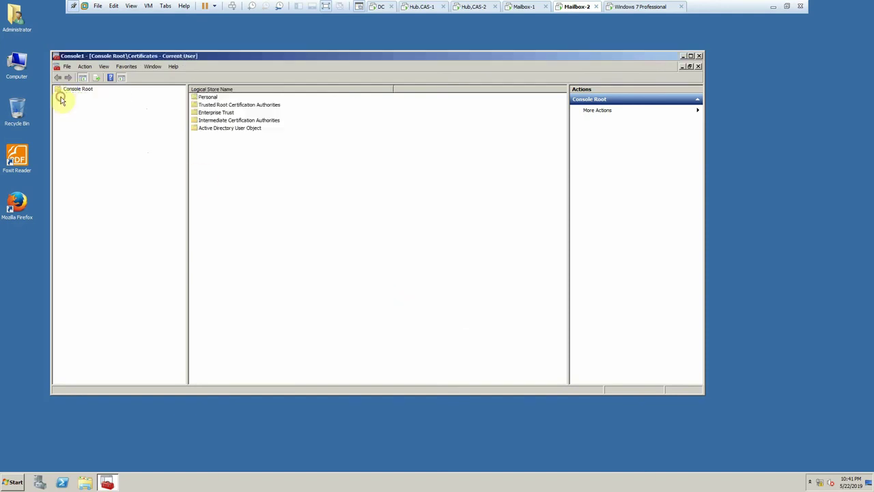
{"action": "left_click", "coordinate": [58, 97]}
{"action": "double_click", "coordinate": [82, 110]}
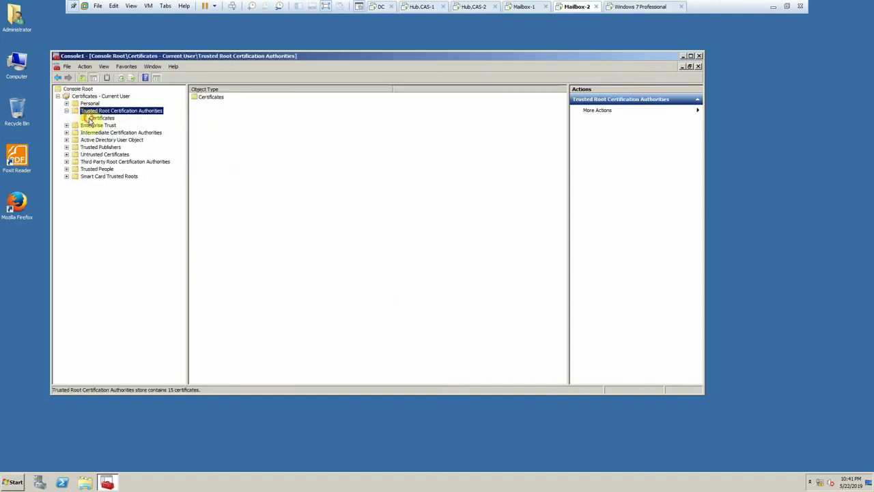
{"action": "right_click", "coordinate": [96, 119]}
- Import DC.cer from \\172.20.20.202\Certificate into Trusted Root and accept the security warning
{"action": "mouse_move", "coordinate": [119, 121]}
{"action": "left_click", "coordinate": [171, 121]}
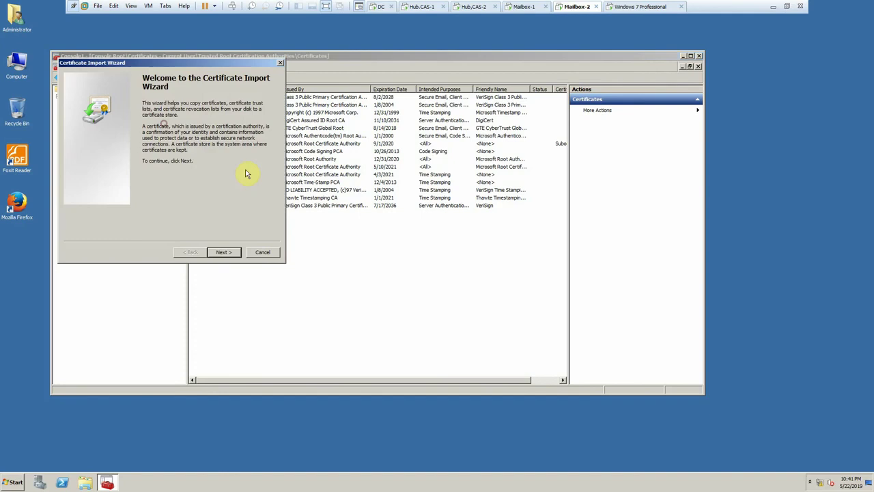
{"action": "left_click", "coordinate": [227, 253]}
{"action": "left_click", "coordinate": [247, 119]}
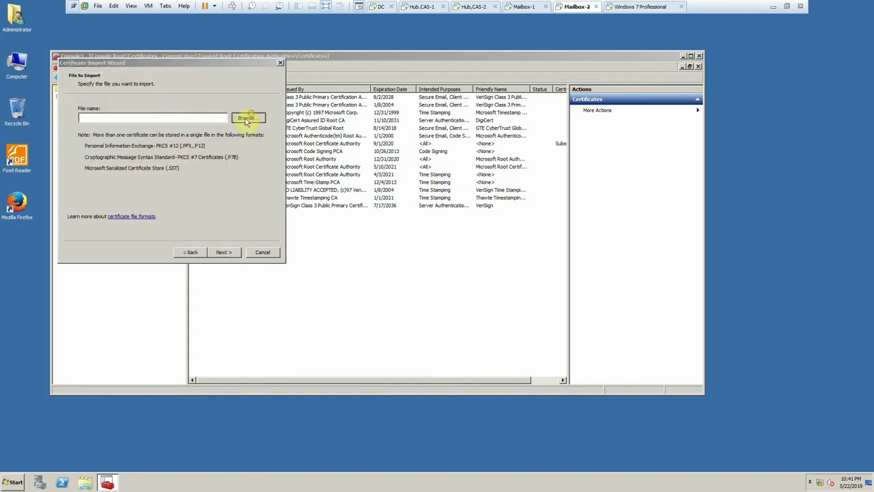
{"action": "left_click", "coordinate": [191, 87]}
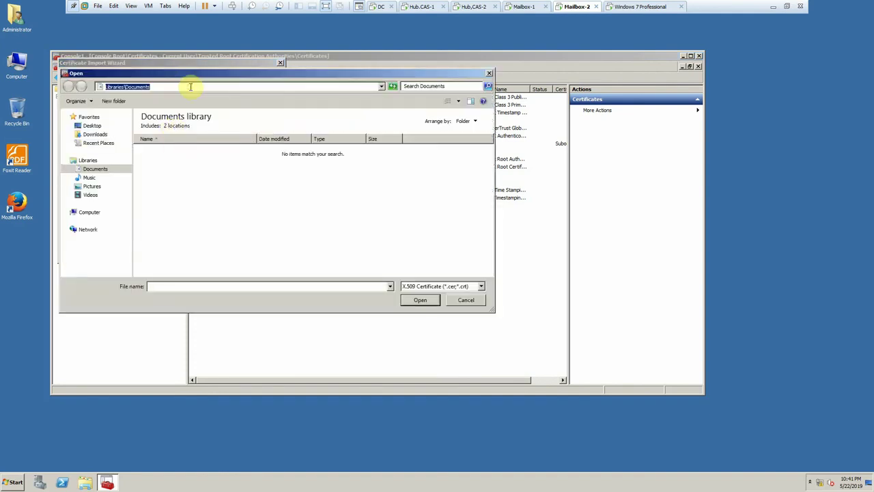
{"action": "type", "text": "\\\\"}
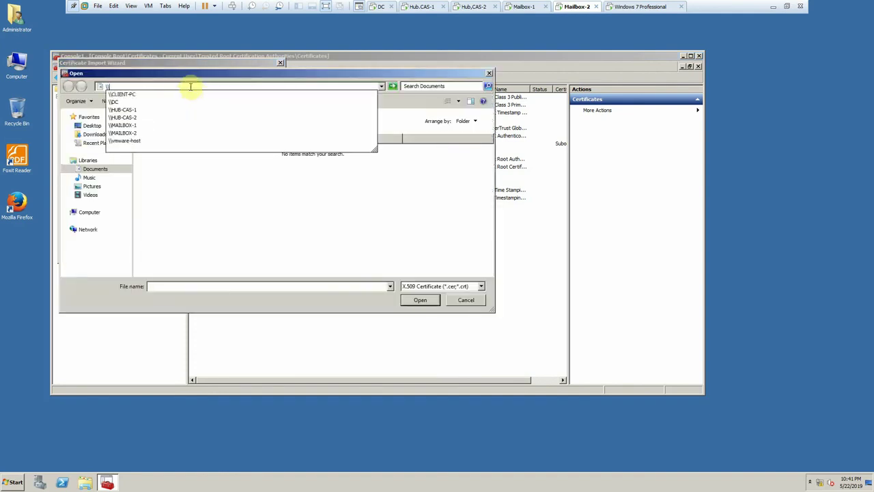
{"action": "type", "text": "172.20.20."}
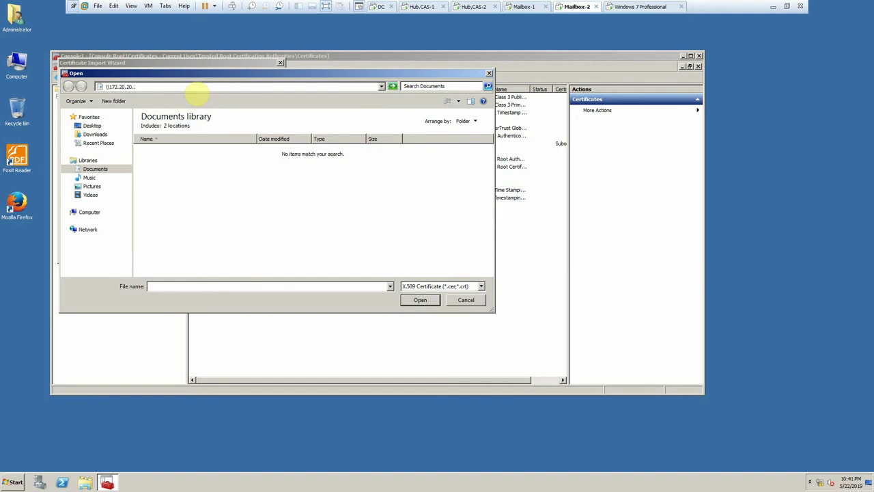
{"action": "type", "text": "202"}
{"action": "key", "text": "Return"}
{"action": "double_click", "coordinate": [172, 123]}
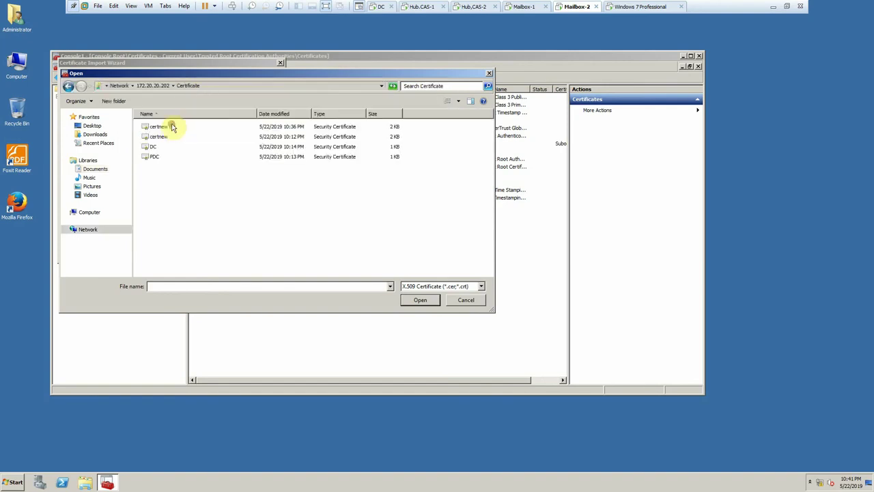
{"action": "double_click", "coordinate": [153, 148]}
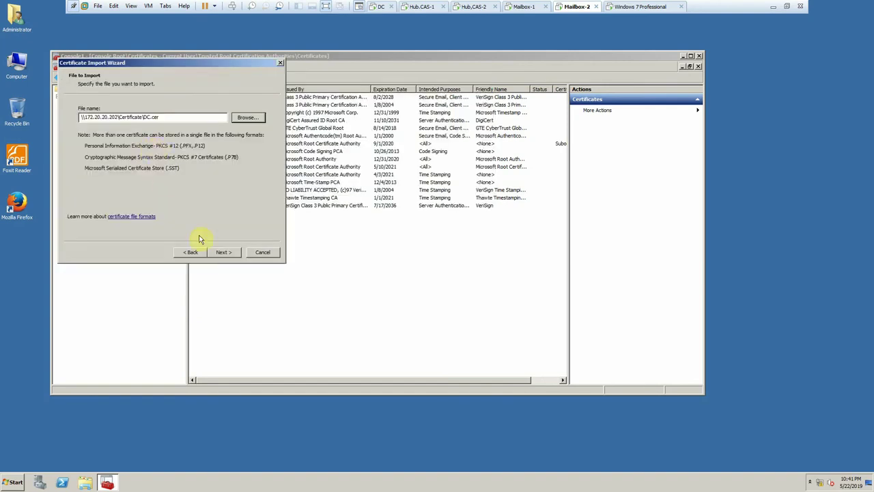
{"action": "left_click", "coordinate": [224, 252]}
{"action": "left_click", "coordinate": [224, 252]}
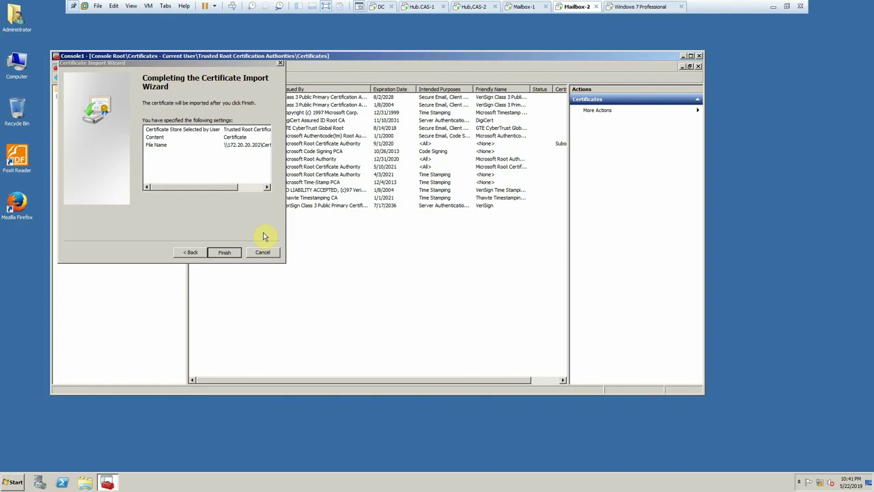
{"action": "left_click", "coordinate": [462, 320]}
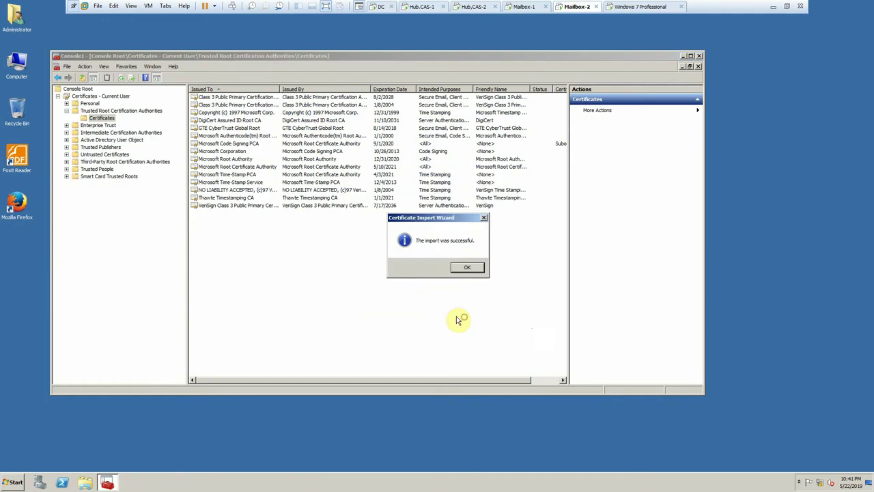
{"action": "left_click", "coordinate": [463, 267]}
- Import the PDC certificate into the same Trusted Root store
{"action": "right_click", "coordinate": [90, 119]}
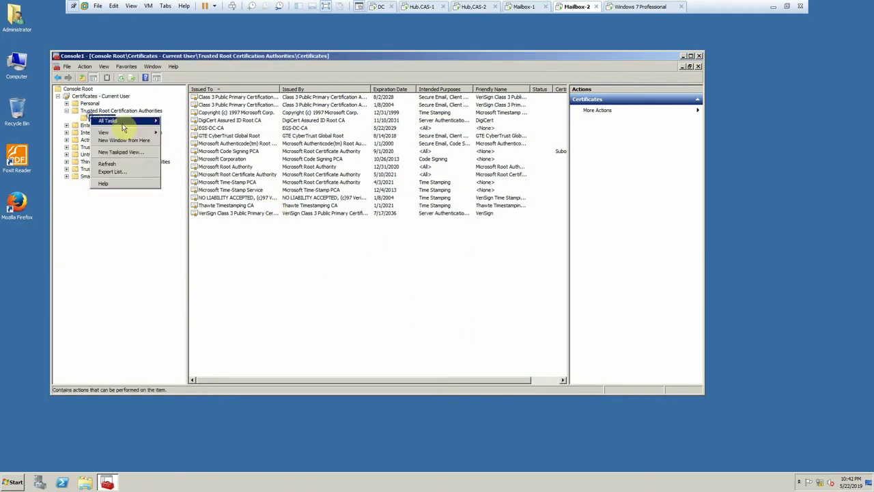
{"action": "mouse_move", "coordinate": [121, 121]}
{"action": "left_click", "coordinate": [179, 121]}
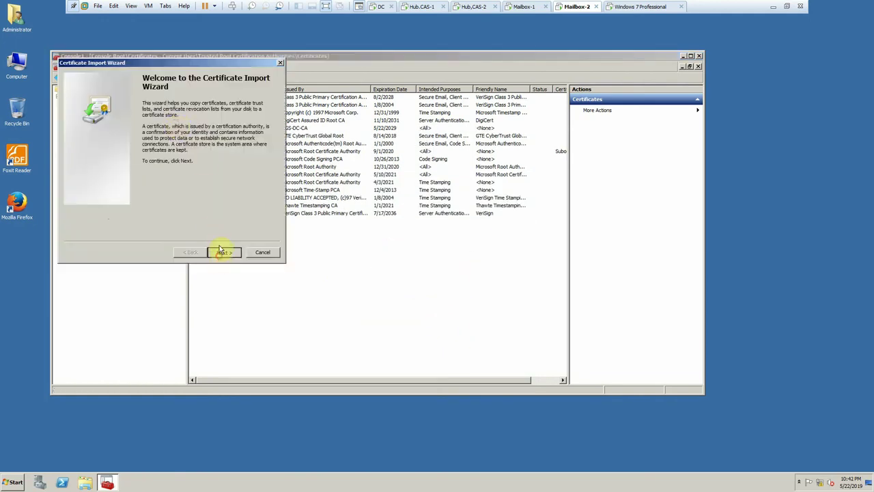
{"action": "left_click", "coordinate": [225, 252]}
{"action": "left_click", "coordinate": [243, 117]}
{"action": "double_click", "coordinate": [154, 158]}
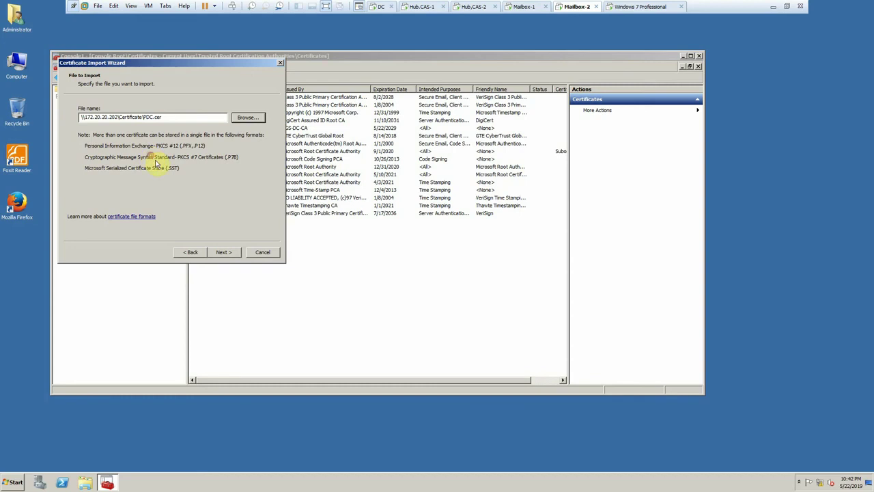
{"action": "left_click", "coordinate": [224, 252]}
{"action": "left_click", "coordinate": [225, 252]}
{"action": "left_click", "coordinate": [224, 252]}
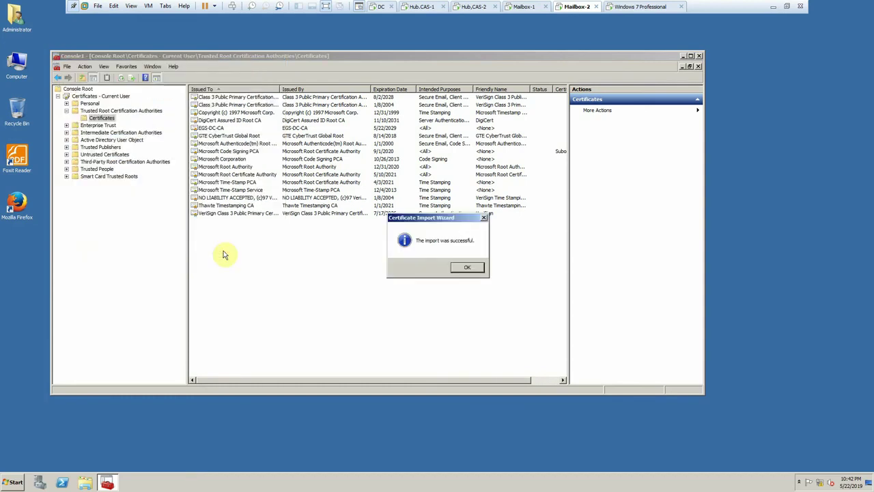
{"action": "left_click", "coordinate": [457, 267]}
- Import certnew (1).cer and accept the security warning so EGS.com is trusted
{"action": "right_click", "coordinate": [102, 118]}
{"action": "mouse_move", "coordinate": [130, 121]}
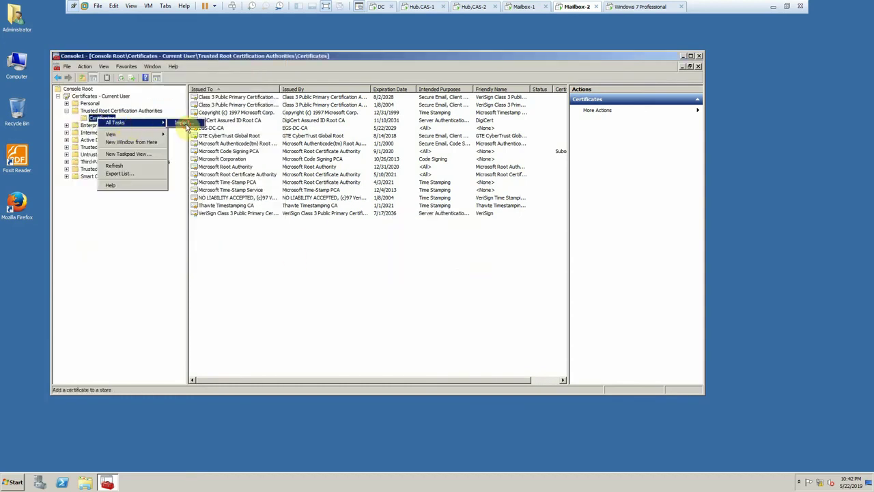
{"action": "left_click", "coordinate": [195, 123]}
{"action": "left_click", "coordinate": [225, 252]}
{"action": "left_click", "coordinate": [250, 117]}
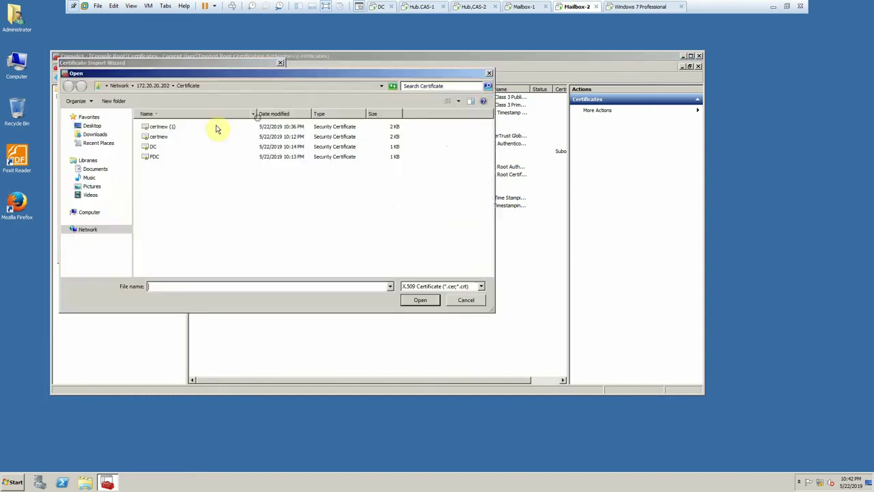
{"action": "double_click", "coordinate": [173, 129]}
{"action": "left_click", "coordinate": [235, 253]}
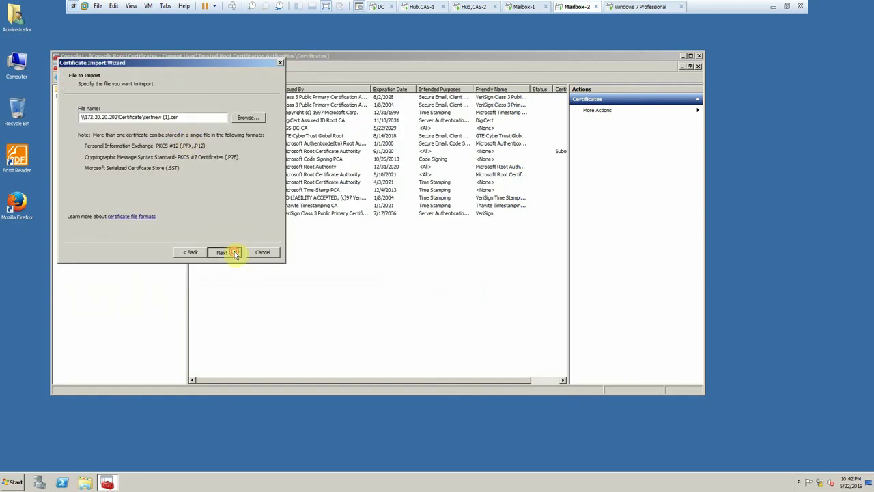
{"action": "left_click", "coordinate": [230, 252]}
{"action": "left_click", "coordinate": [230, 252]}
{"action": "left_click", "coordinate": [465, 315]}
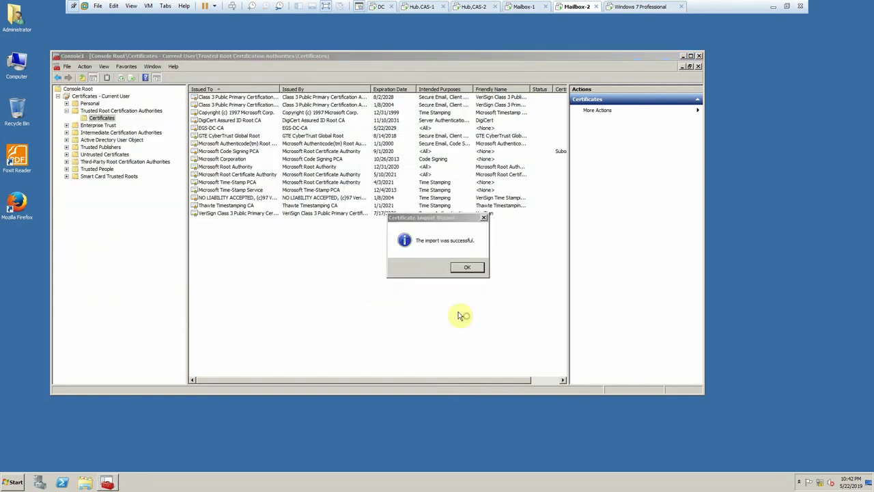
{"action": "left_click", "coordinate": [467, 269]}
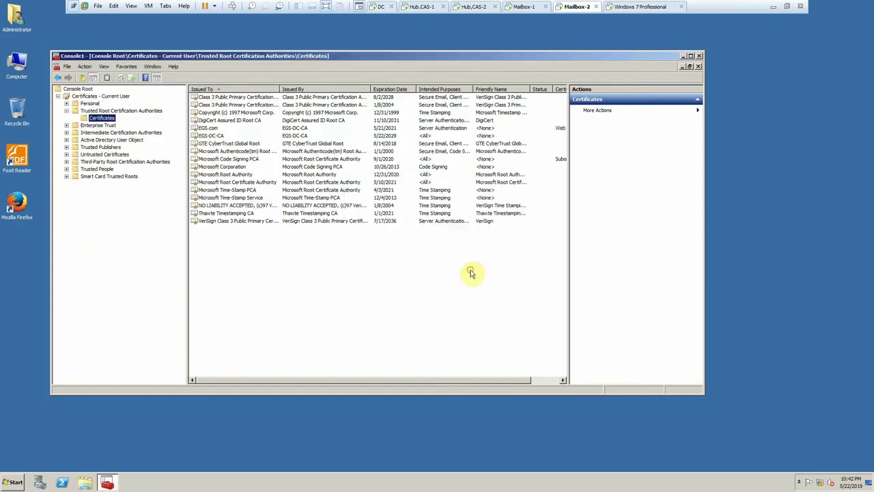
- On Hub.CAS-1, open Server Configuration, dismiss the licensing notice, and refresh the server list
{"action": "left_click", "coordinate": [416, 7]}
{"action": "left_click", "coordinate": [6, 45]}
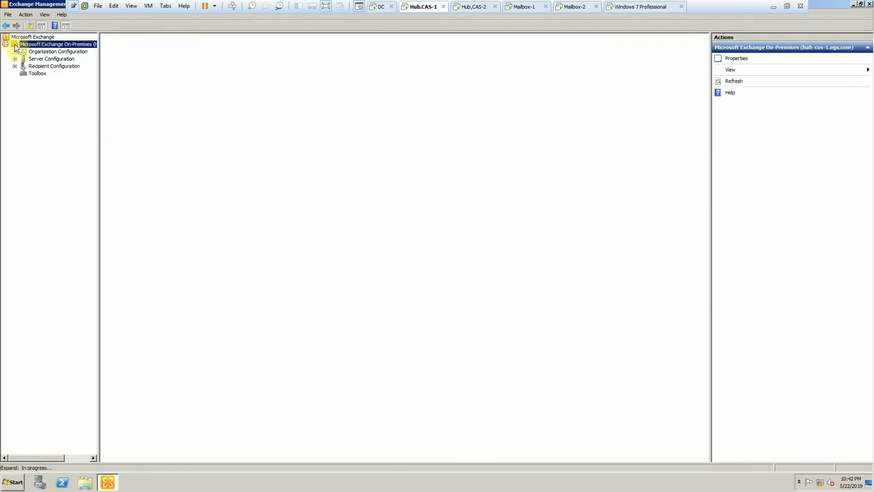
{"action": "double_click", "coordinate": [24, 61]}
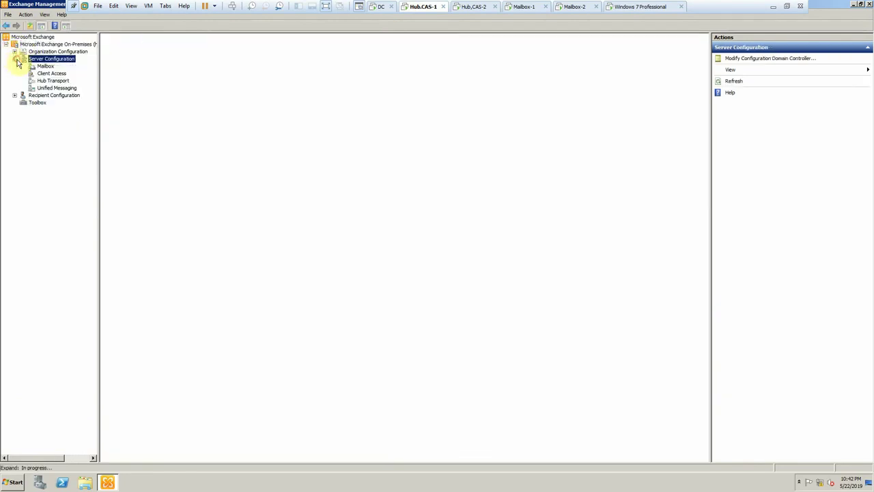
{"action": "left_click", "coordinate": [34, 67]}
{"action": "left_click", "coordinate": [41, 59]}
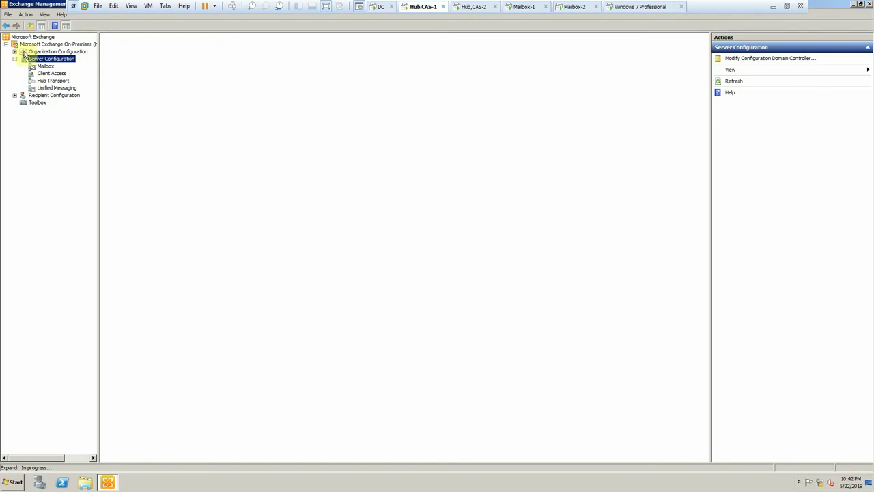
{"action": "left_click", "coordinate": [15, 52]}
{"action": "left_click", "coordinate": [45, 95]}
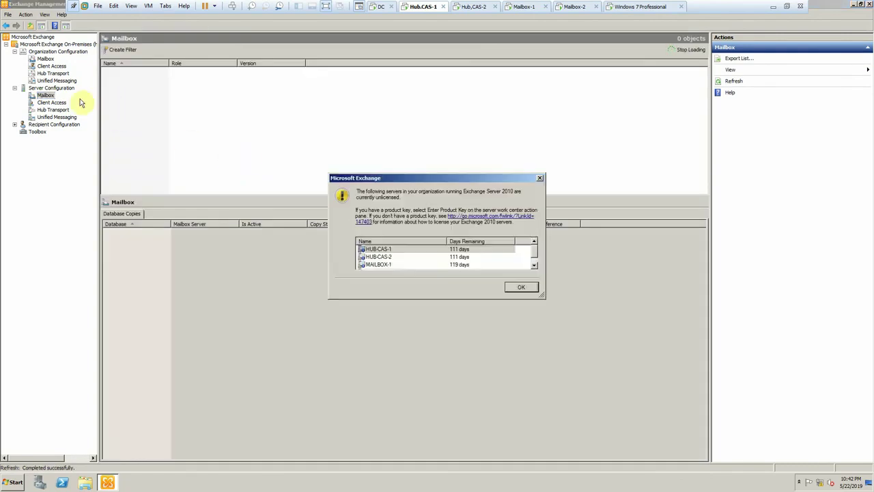
{"action": "left_click", "coordinate": [521, 290]}
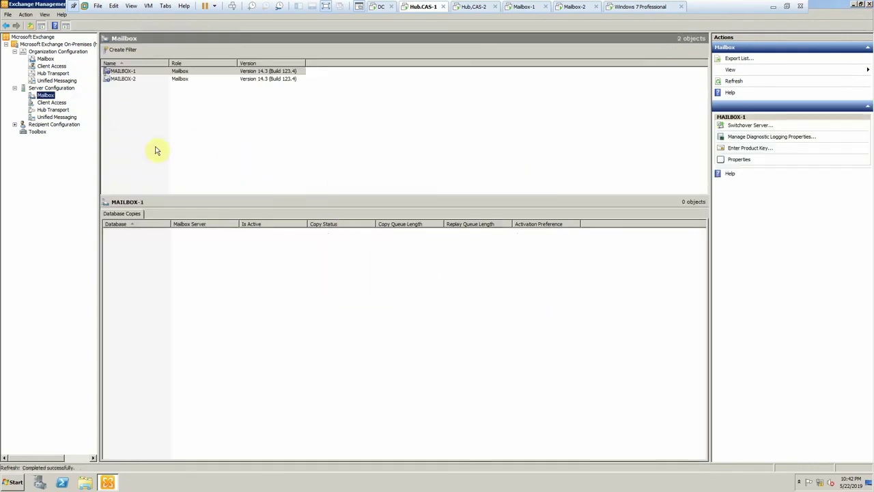
{"action": "left_click", "coordinate": [64, 89]}
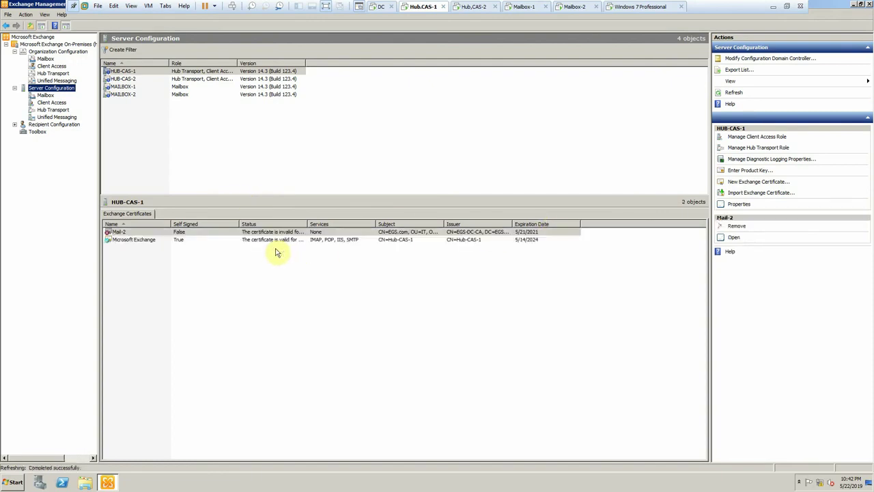
{"action": "left_click", "coordinate": [735, 93]}
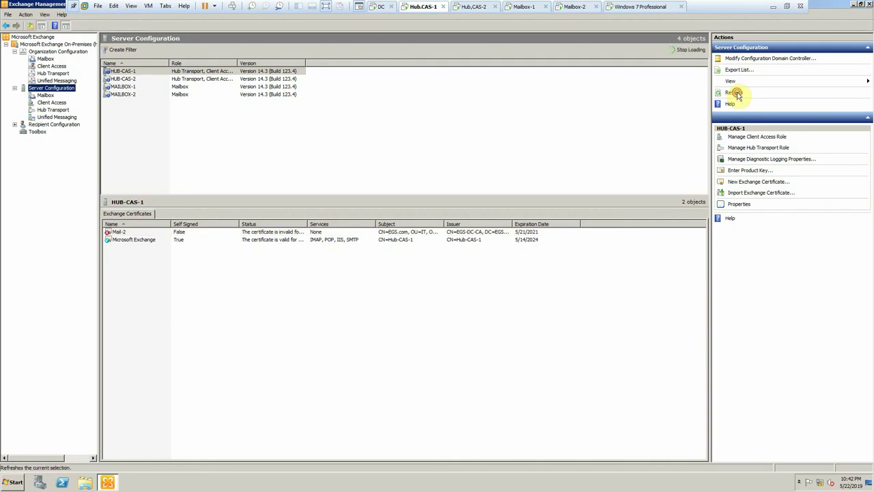
- Review the Mail-2 certificate's Certification Path, Details and General tabs
{"action": "double_click", "coordinate": [287, 233]}
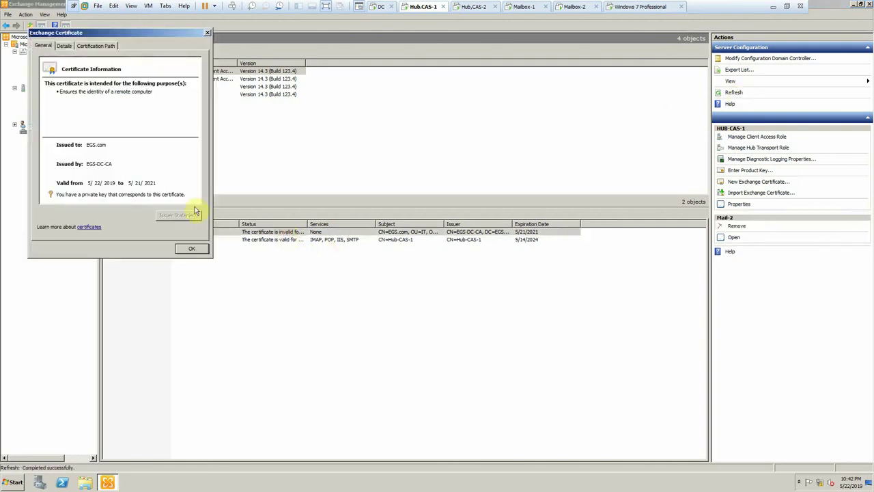
{"action": "left_click", "coordinate": [95, 46]}
{"action": "left_click", "coordinate": [64, 46]}
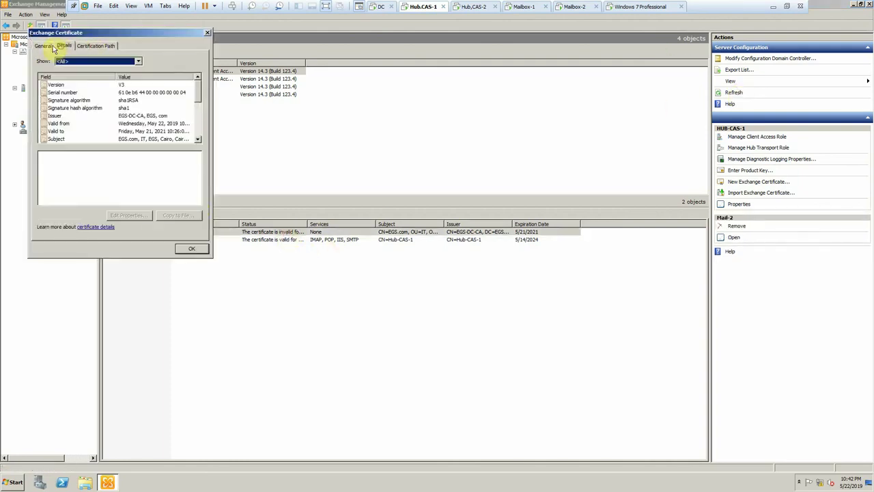
{"action": "left_click", "coordinate": [42, 46]}
{"action": "left_click", "coordinate": [192, 249]}
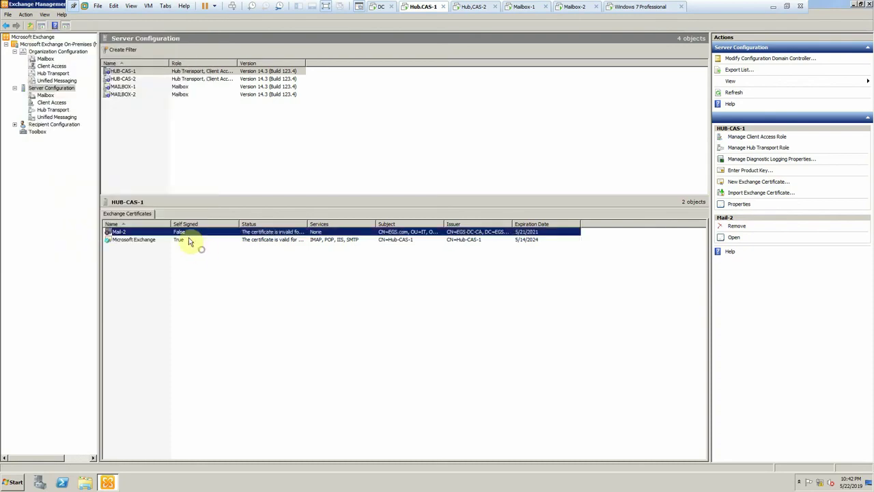
{"action": "right_click", "coordinate": [155, 237]}
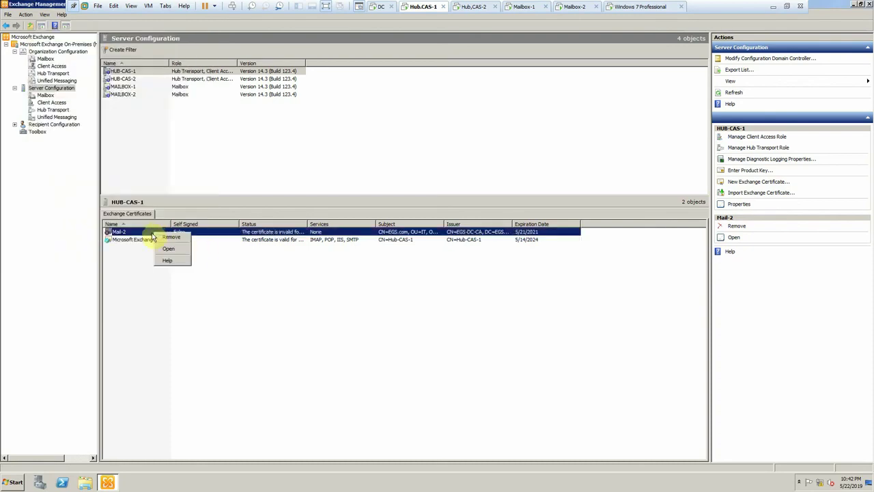
{"action": "left_click", "coordinate": [168, 248]}
{"action": "left_click", "coordinate": [196, 260]}
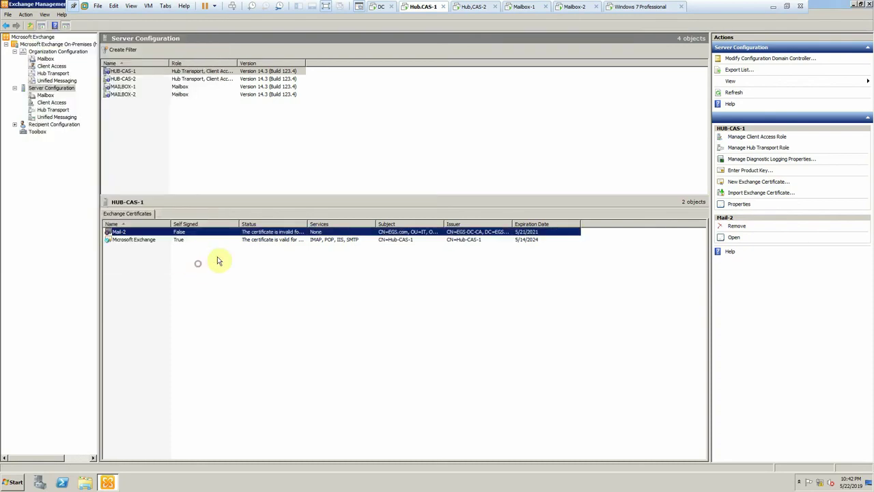
{"action": "right_click", "coordinate": [258, 233]}
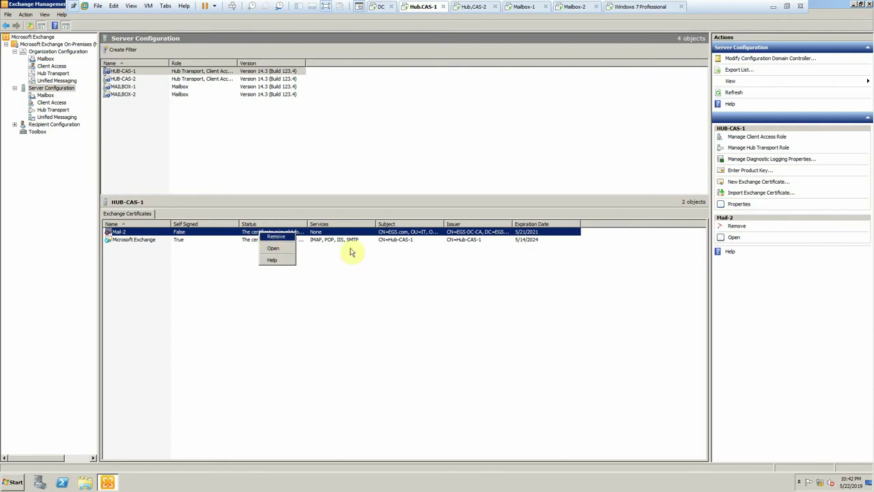
{"action": "left_click", "coordinate": [377, 274]}
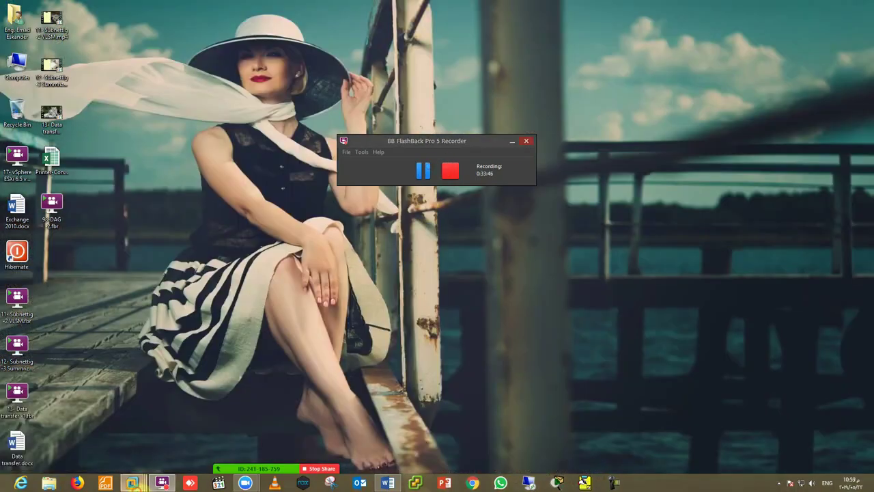
- On the DC, create an alias record in the EGS.com zone targeting Hub-CAS-1
{"action": "mouse_move", "coordinate": [132, 483]}
{"action": "left_click", "coordinate": [83, 427]}
{"action": "right_click", "coordinate": [177, 229]}
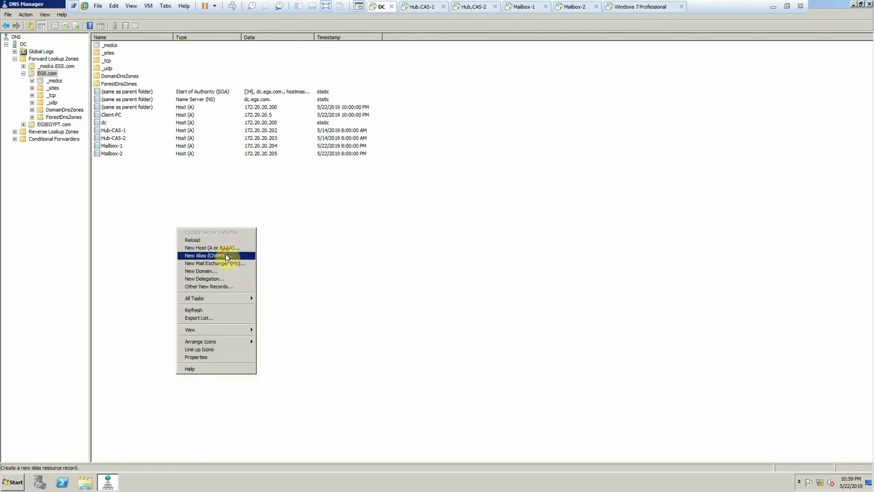
{"action": "left_click", "coordinate": [228, 254]}
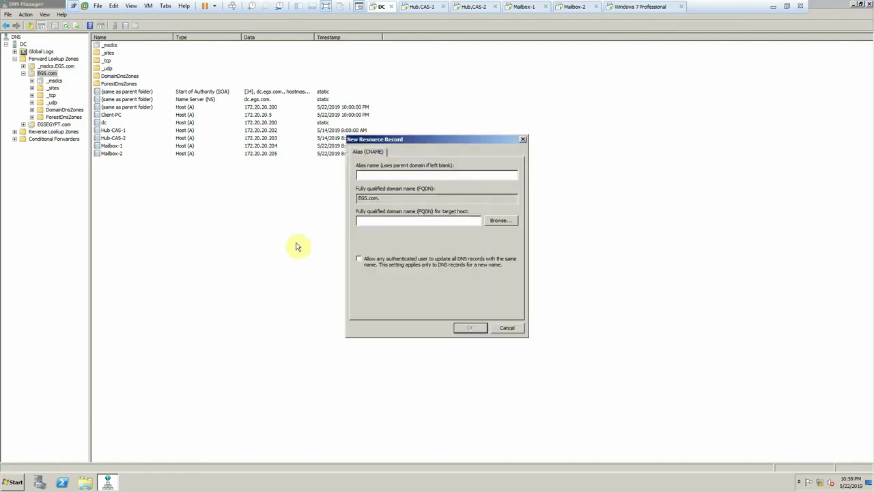
{"action": "type", "text": "m"}
{"action": "key", "text": "BackSpace"}
{"action": "key", "text": "BackSpace"}
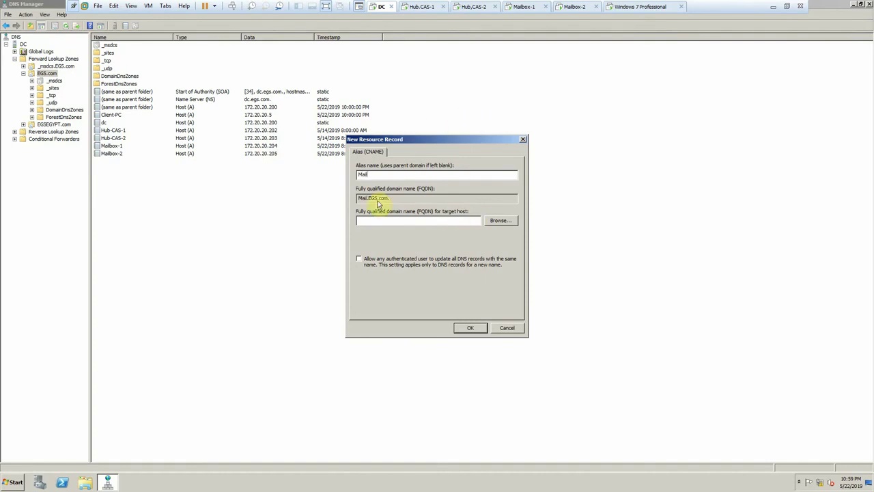
{"action": "left_click", "coordinate": [501, 223]}
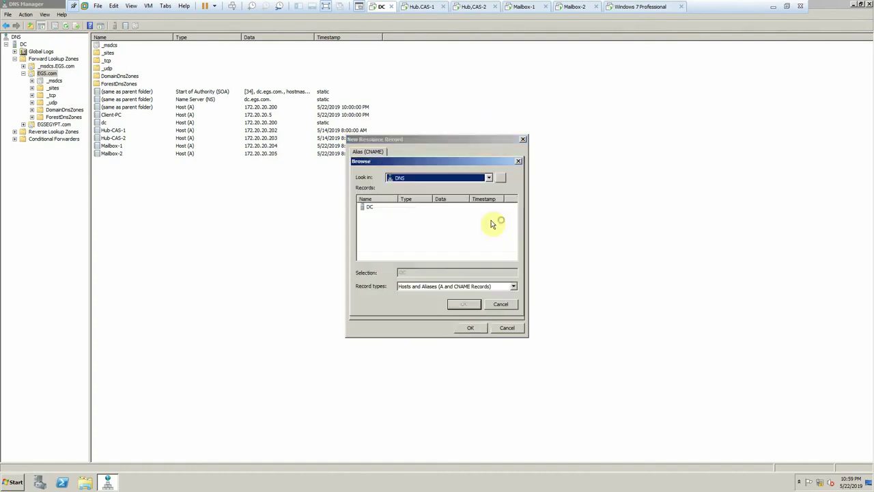
{"action": "left_click", "coordinate": [373, 209]}
{"action": "double_click", "coordinate": [374, 211]}
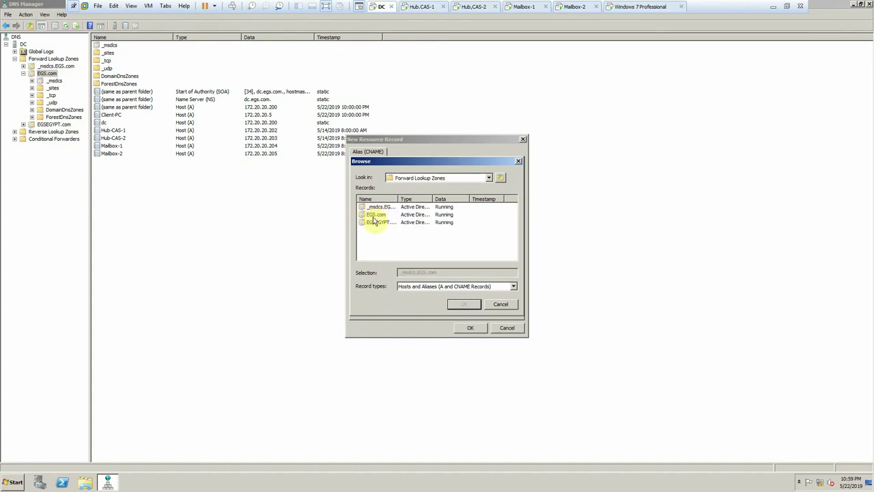
{"action": "double_click", "coordinate": [373, 216]}
{"action": "scroll", "coordinate": [402, 254], "scroll_direction": "down", "scroll_amount": 3}
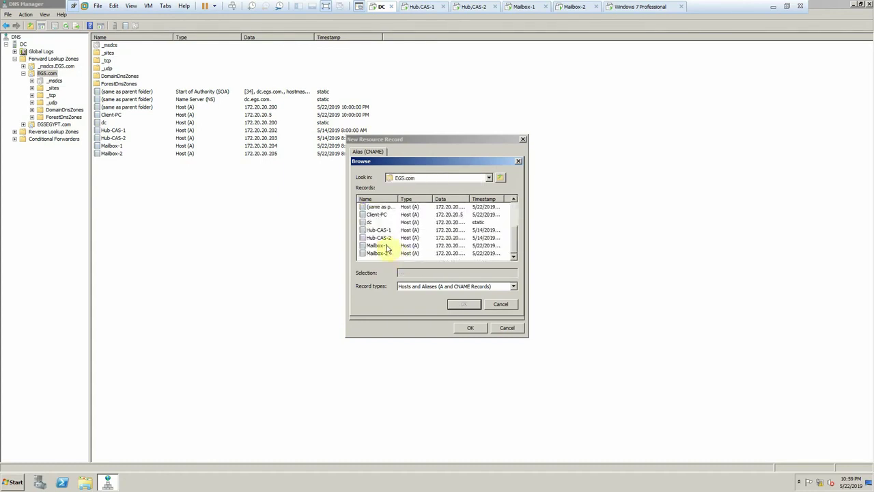
{"action": "double_click", "coordinate": [380, 230]}
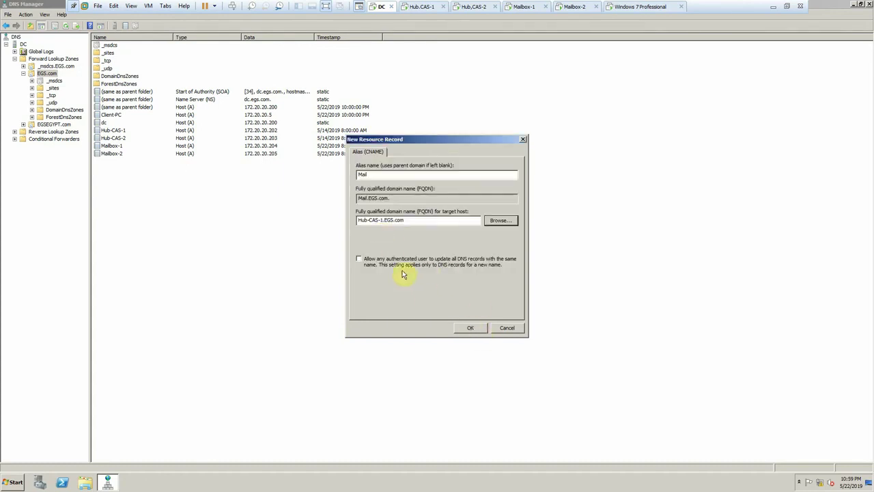
{"action": "left_click", "coordinate": [468, 328]}
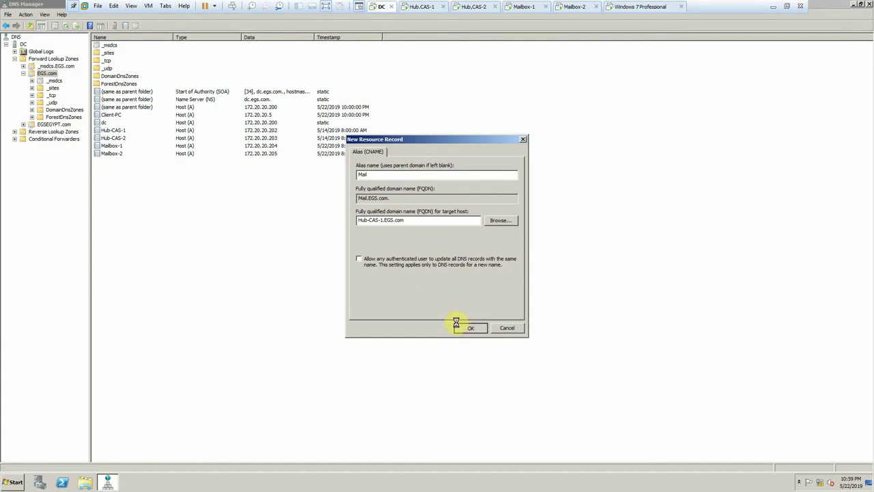
- Start a Mail-2 alias record in EGS.com, first browsing to Mailbox-2 as its target
{"action": "right_click", "coordinate": [197, 217]}
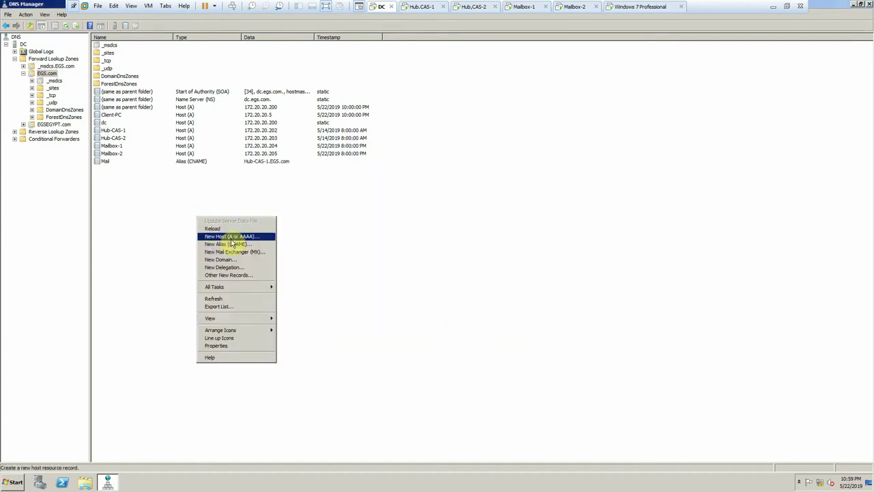
{"action": "left_click", "coordinate": [233, 244]}
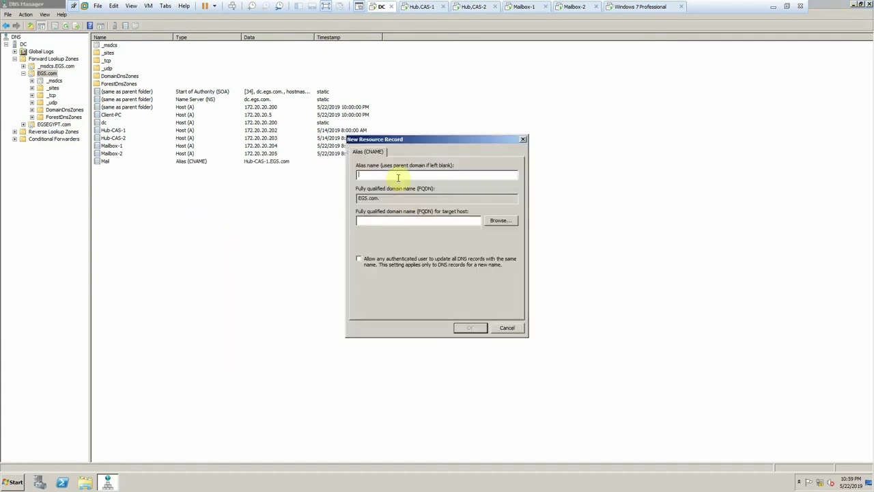
{"action": "type", "text": "Mai"}
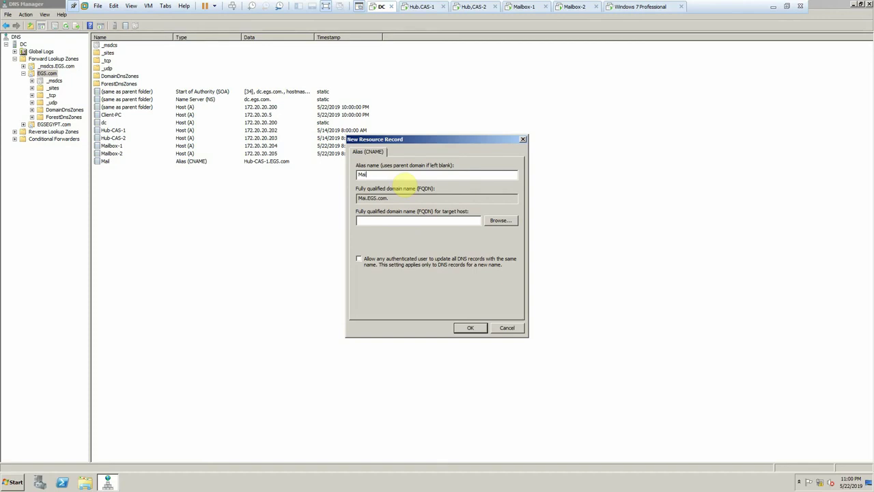
{"action": "type", "text": "l-2"}
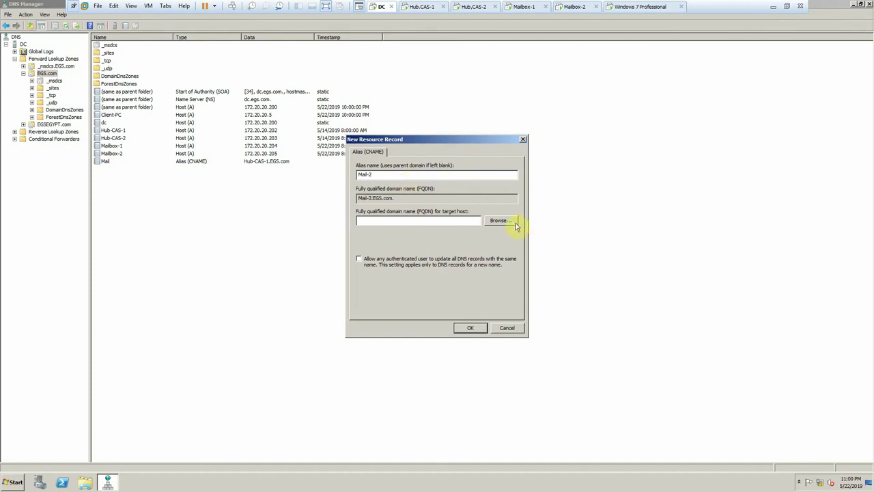
{"action": "left_click", "coordinate": [501, 220]}
{"action": "double_click", "coordinate": [365, 207]}
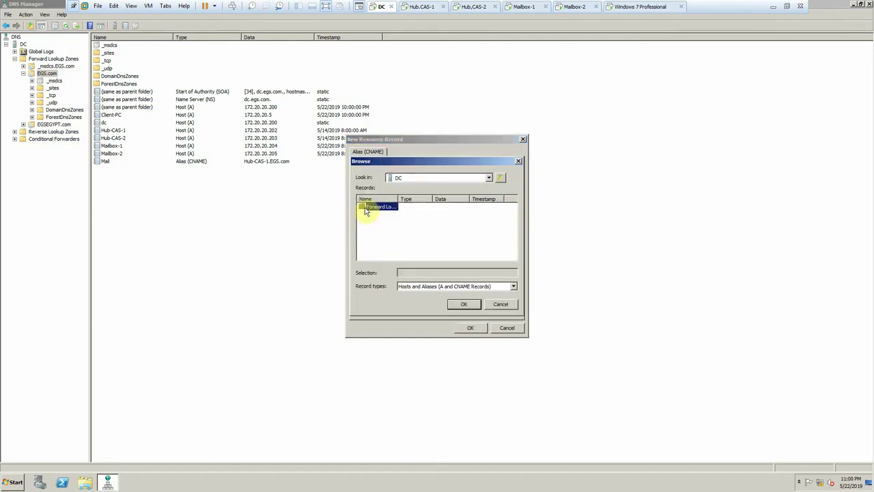
{"action": "double_click", "coordinate": [370, 215]}
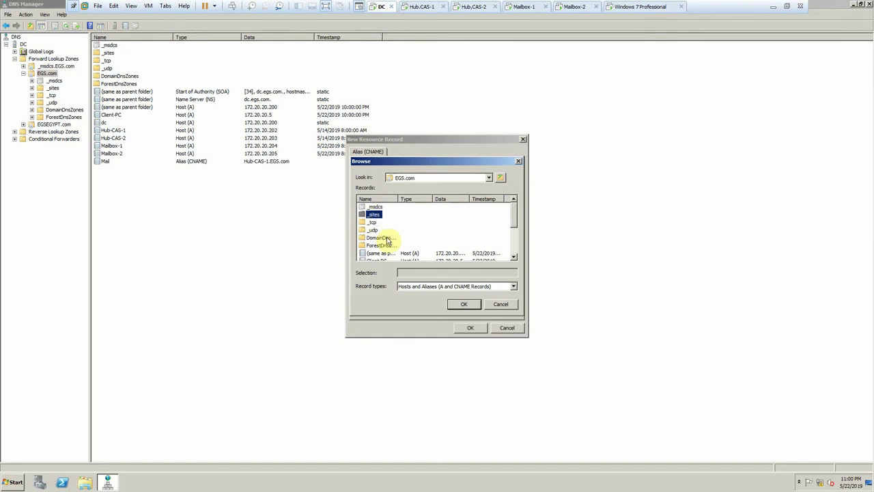
{"action": "scroll", "coordinate": [384, 237], "scroll_direction": "down", "scroll_amount": 3}
{"action": "double_click", "coordinate": [380, 246]}
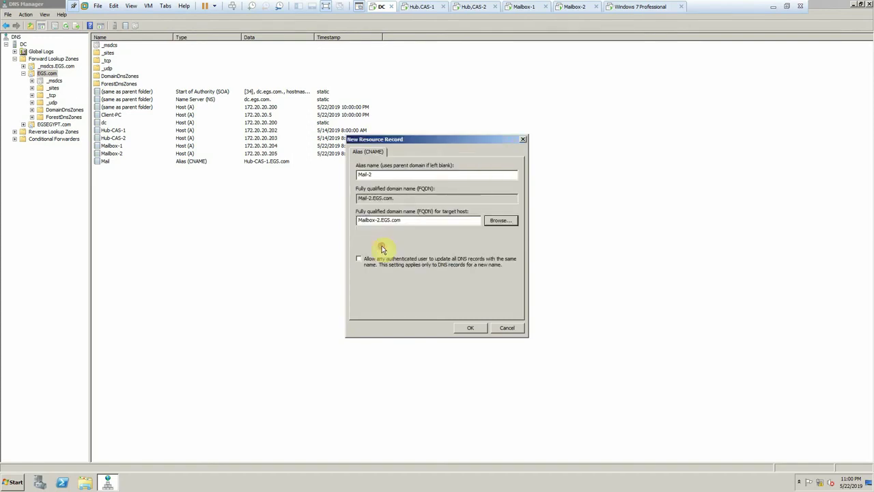
- Change the Mail-2 alias target to Hub-CAS-2.EGS.com and create the record
{"action": "left_click", "coordinate": [499, 221]}
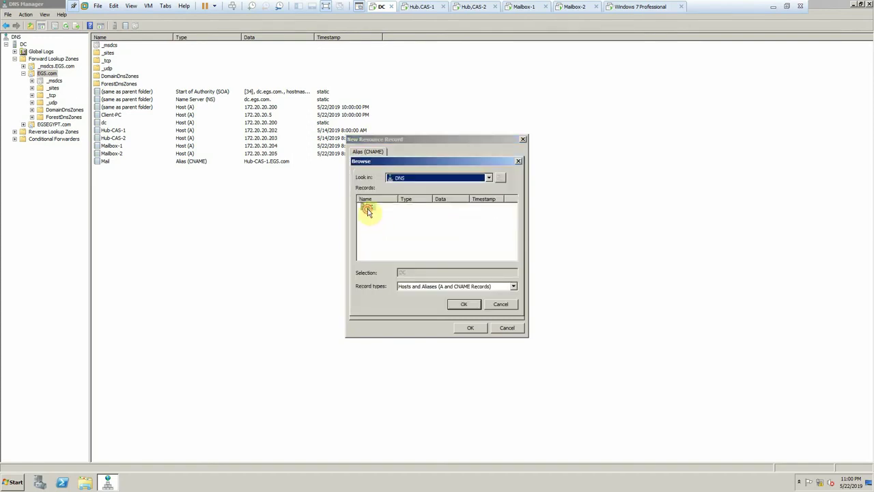
{"action": "double_click", "coordinate": [367, 210]}
{"action": "double_click", "coordinate": [367, 208]}
{"action": "double_click", "coordinate": [369, 216]}
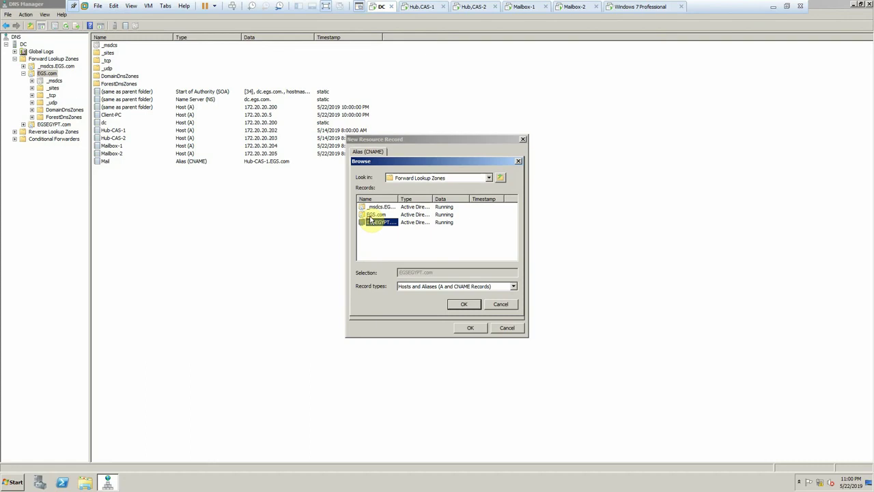
{"action": "scroll", "coordinate": [388, 239], "scroll_direction": "down", "scroll_amount": 3}
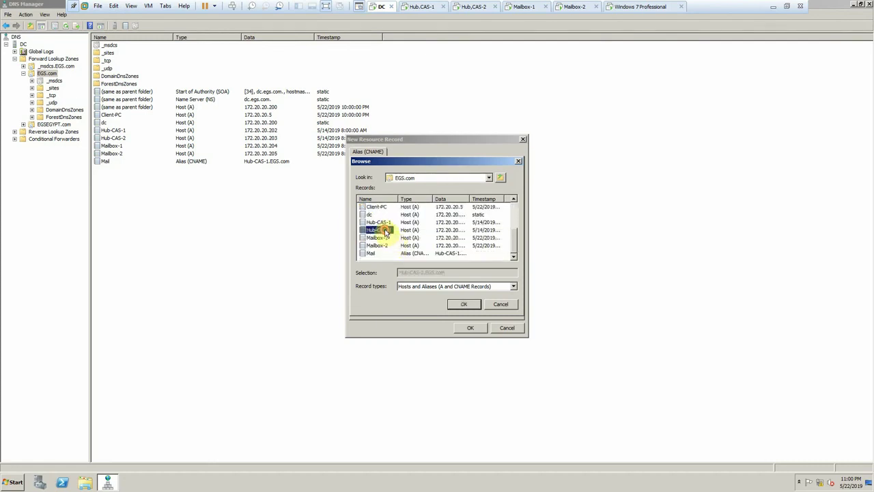
{"action": "double_click", "coordinate": [382, 230]}
{"action": "left_click", "coordinate": [463, 328]}
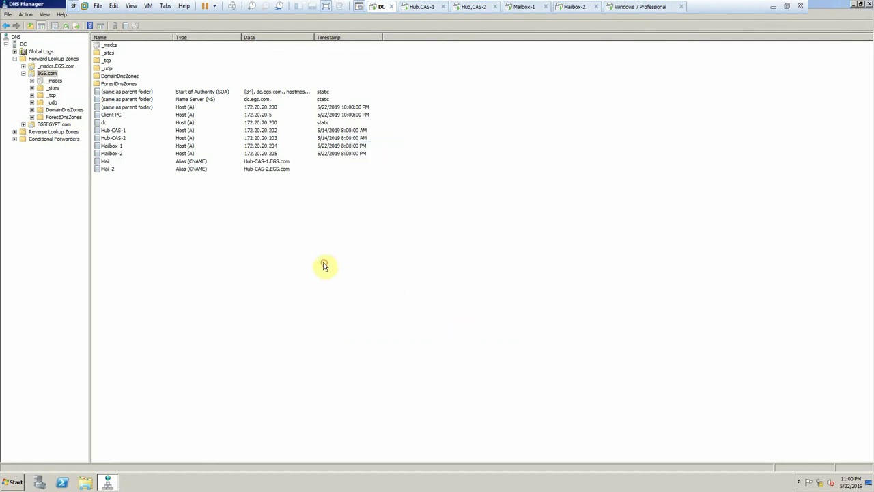
- On Hub-CAS-1, dismiss the licence warning, list the four Exchange servers, and minimise the console
{"action": "left_click", "coordinate": [423, 8]}
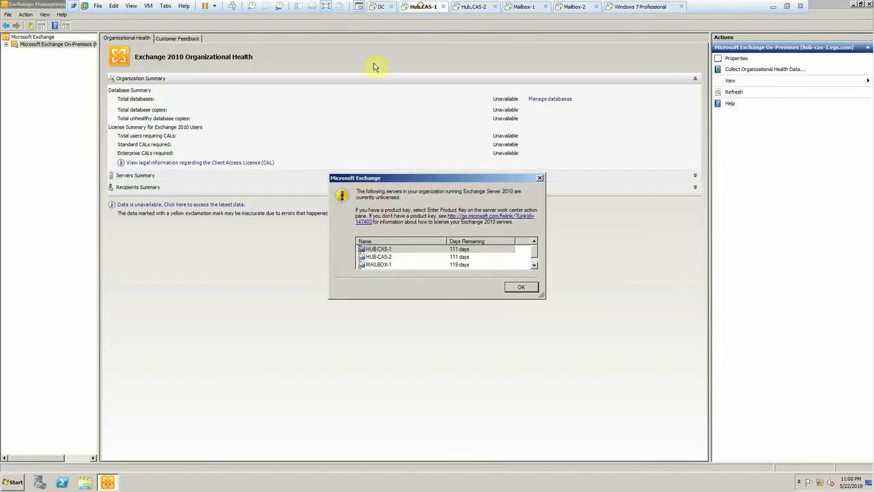
{"action": "left_click", "coordinate": [521, 287]}
{"action": "left_click", "coordinate": [6, 44]}
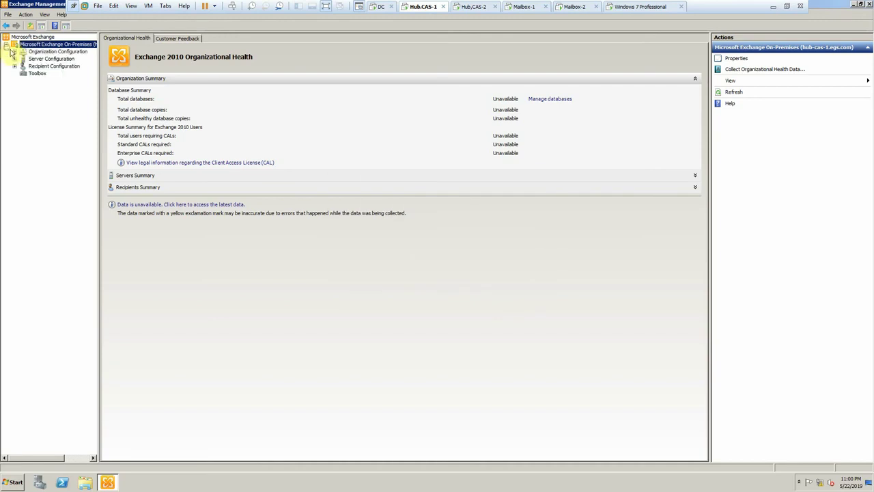
{"action": "left_click", "coordinate": [15, 52]}
{"action": "left_click", "coordinate": [15, 89]}
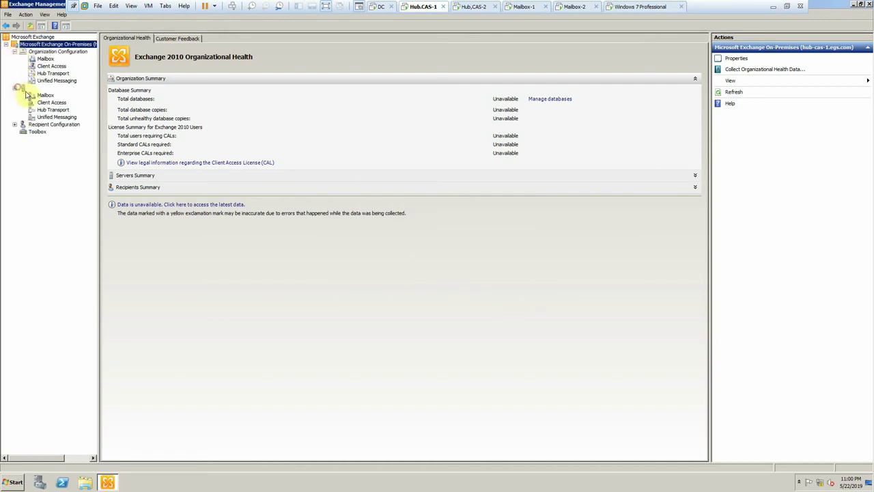
{"action": "left_click", "coordinate": [31, 96]}
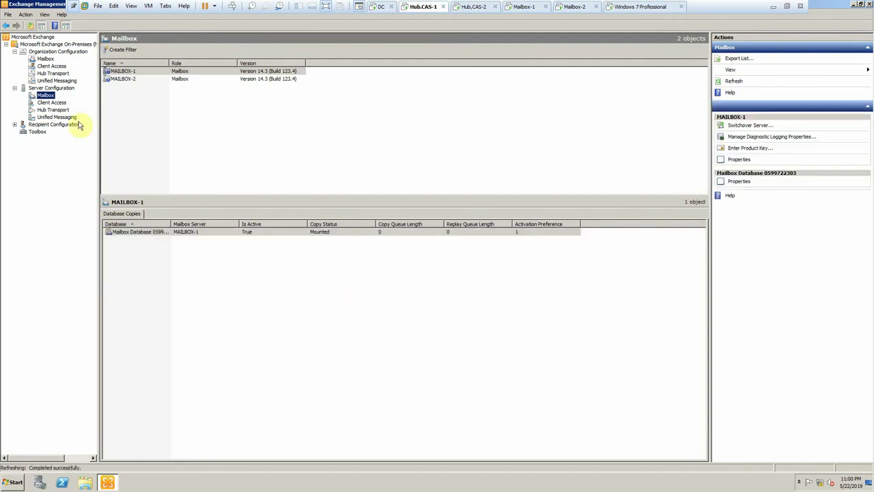
{"action": "left_click", "coordinate": [56, 88]}
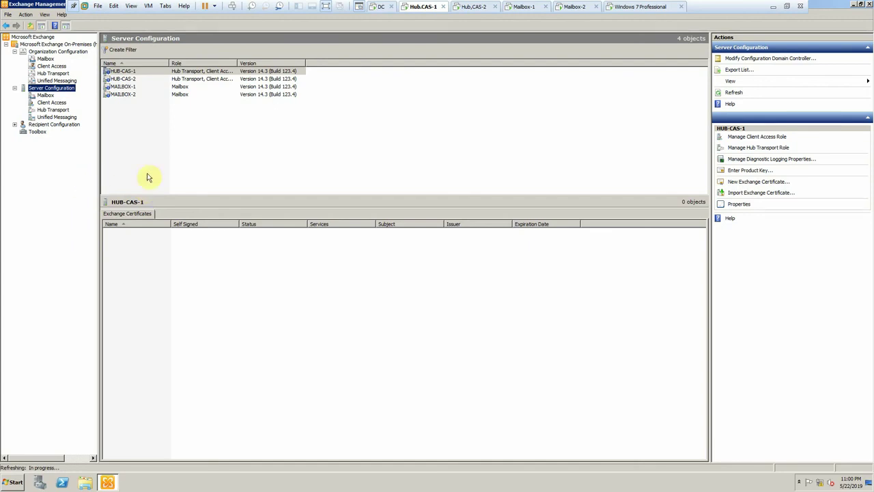
{"action": "left_click", "coordinate": [856, 6]}
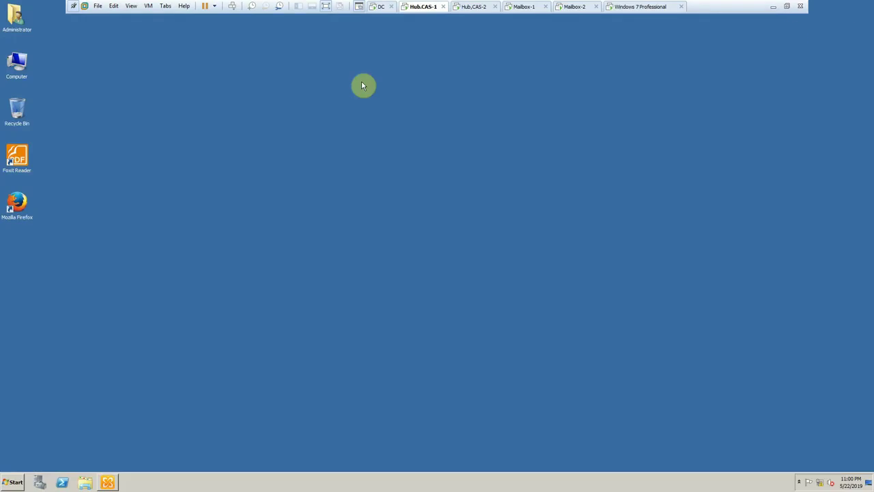
- Refresh the Hub-CAS-1 desktop twice with the Firefox shortcut selected
{"action": "left_click", "coordinate": [33, 217]}
{"action": "right_click", "coordinate": [236, 177]}
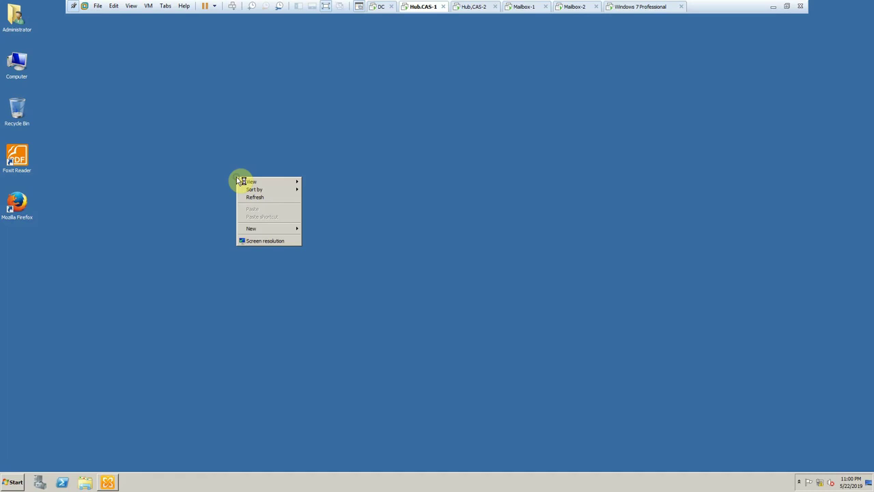
{"action": "left_click", "coordinate": [253, 198]}
{"action": "right_click", "coordinate": [252, 194]}
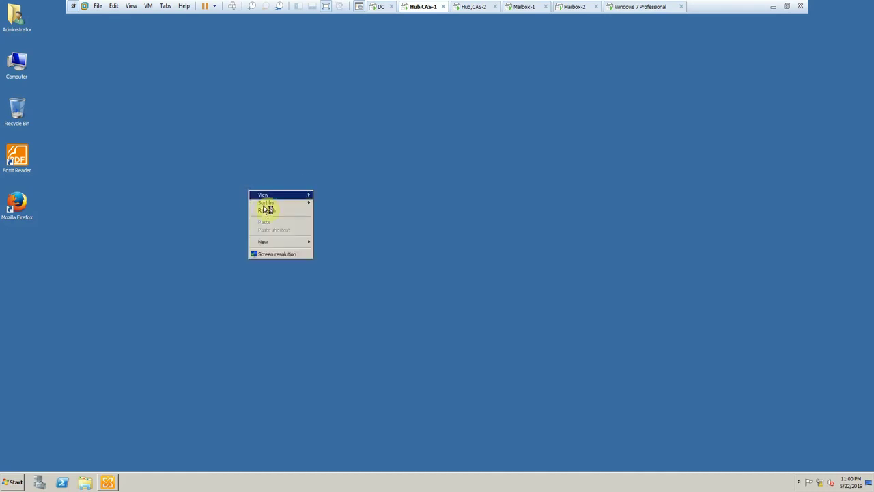
{"action": "left_click", "coordinate": [266, 211]}
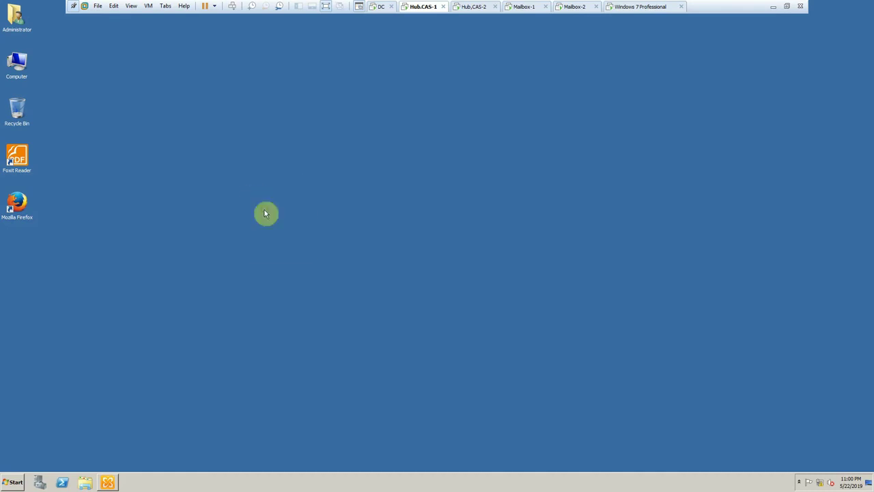
- Launch Firefox on Mailbox-2, then bring Hub-CAS-1's Exchange console back to the front
{"action": "left_click", "coordinate": [574, 7]}
{"action": "double_click", "coordinate": [27, 206]}
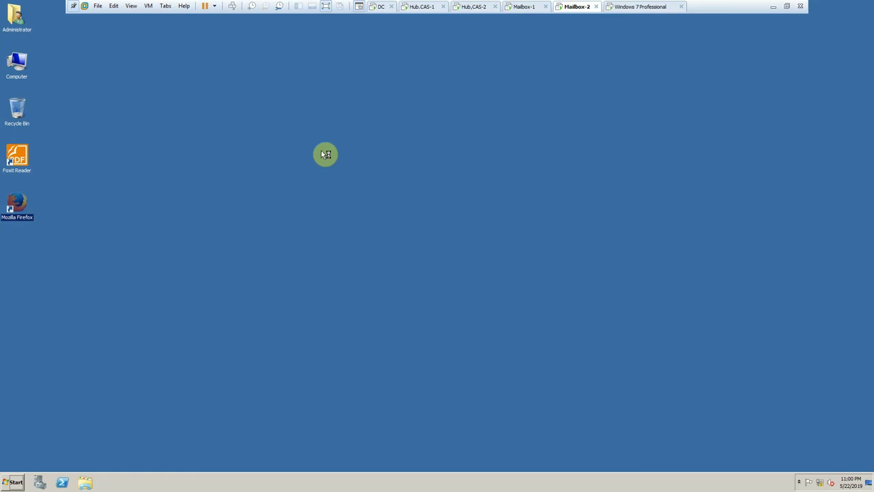
{"action": "left_click", "coordinate": [422, 8]}
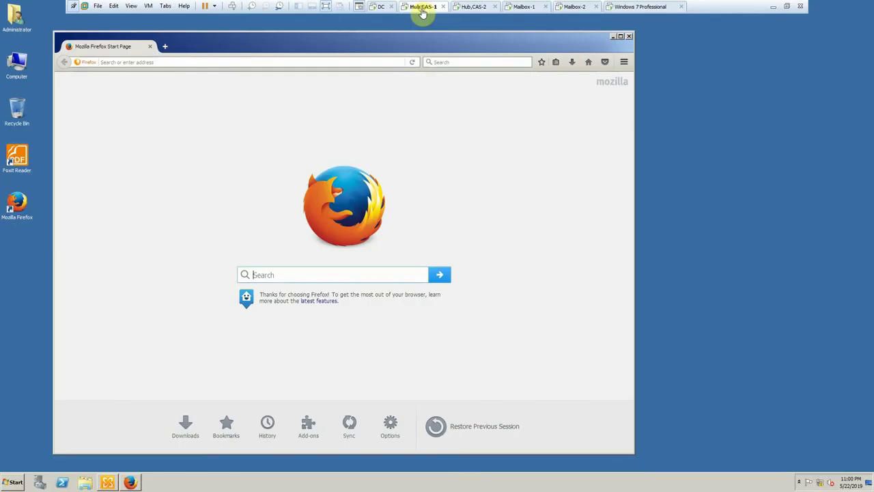
{"action": "left_click", "coordinate": [107, 482]}
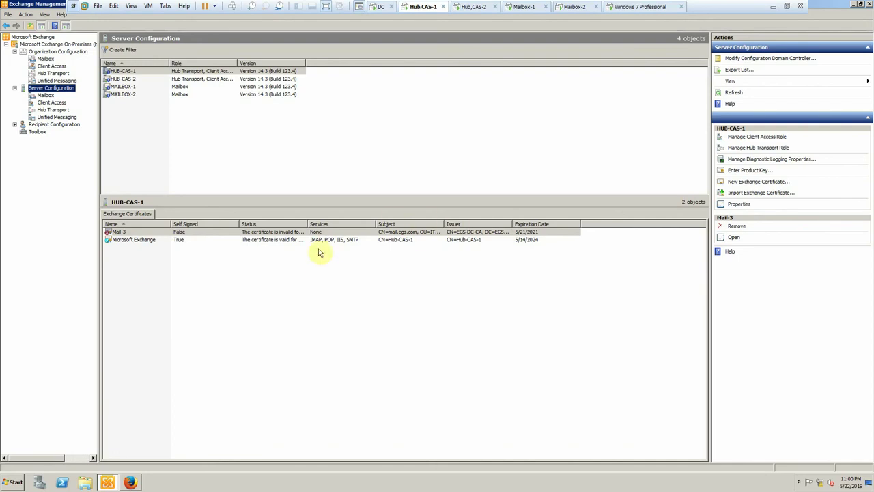
- Open the Mail-3 certificate's details, then move over to the Mailbox-2 machine
{"action": "right_click", "coordinate": [295, 234]}
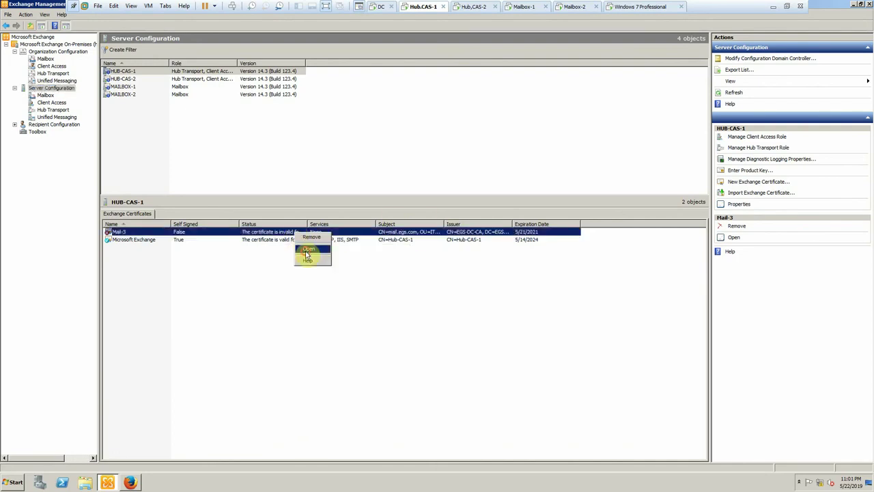
{"action": "left_click", "coordinate": [308, 249]}
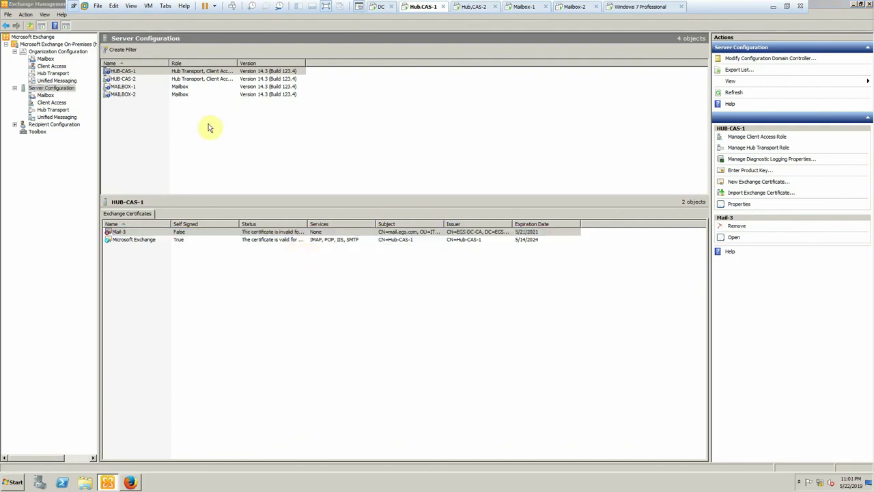
{"action": "left_click", "coordinate": [478, 6]}
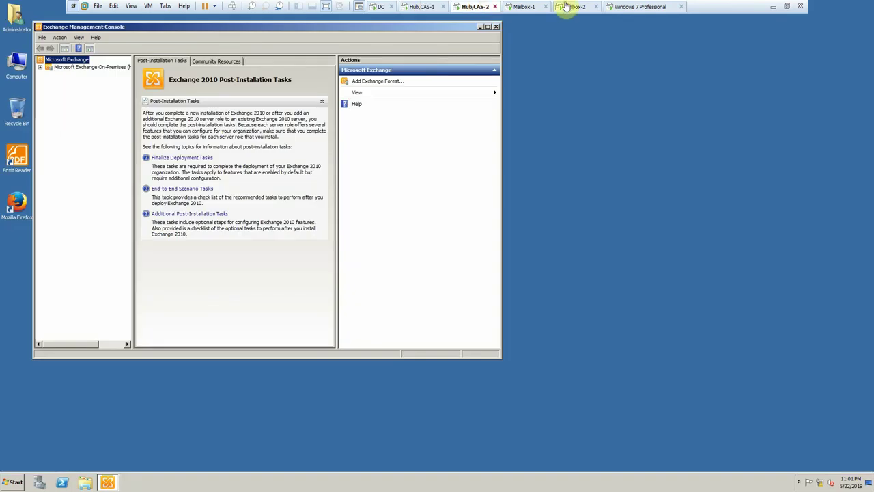
{"action": "left_click", "coordinate": [625, 7]}
{"action": "left_click", "coordinate": [572, 7]}
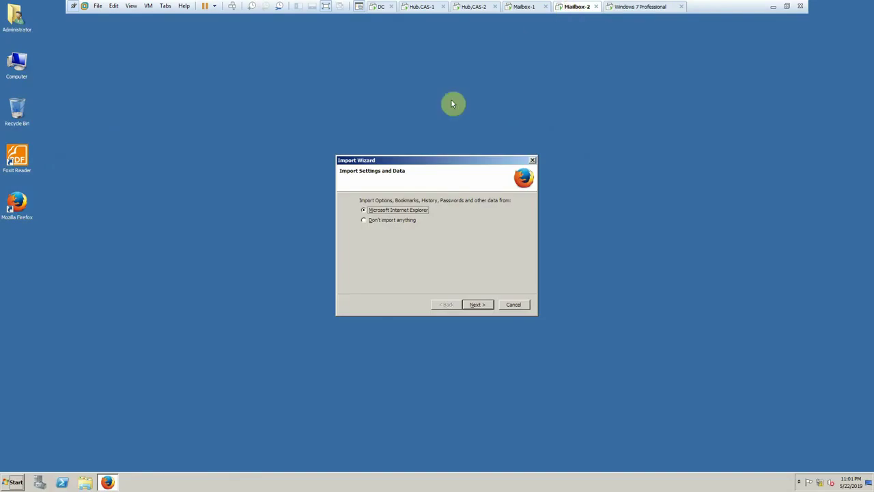
- Accept importing Internet Explorer settings into Firefox on Mailbox-2
{"action": "left_click", "coordinate": [476, 305]}
{"action": "left_click", "coordinate": [476, 305]}
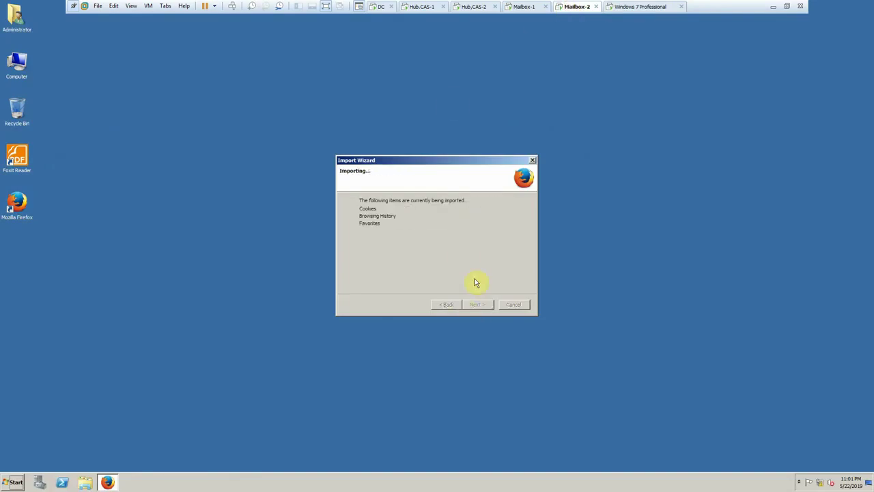
{"action": "left_click", "coordinate": [415, 7]}
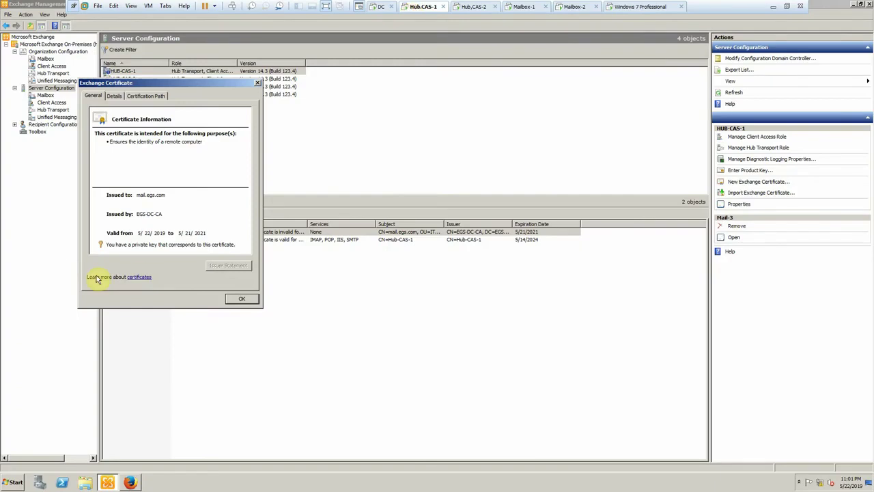
- Close the certificate details and open the Recipient Configuration mailbox list
{"action": "left_click", "coordinate": [232, 301]}
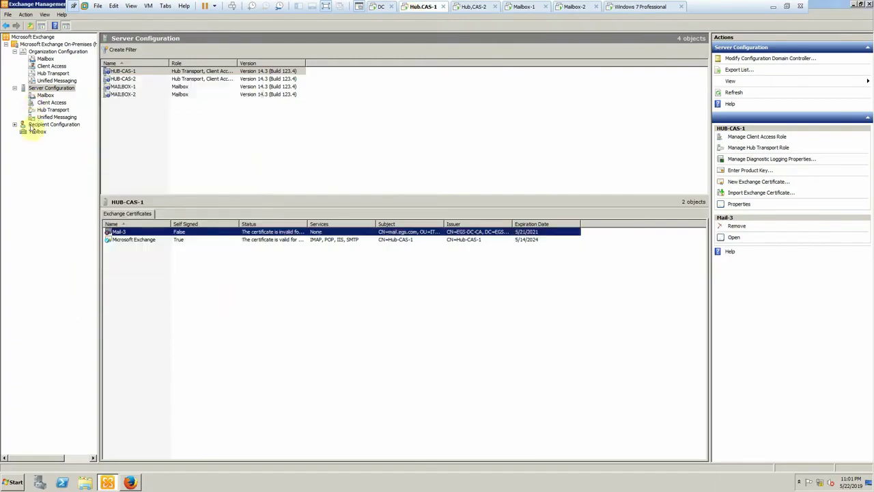
{"action": "left_click", "coordinate": [24, 127]}
{"action": "left_click", "coordinate": [15, 124]}
{"action": "left_click", "coordinate": [45, 131]}
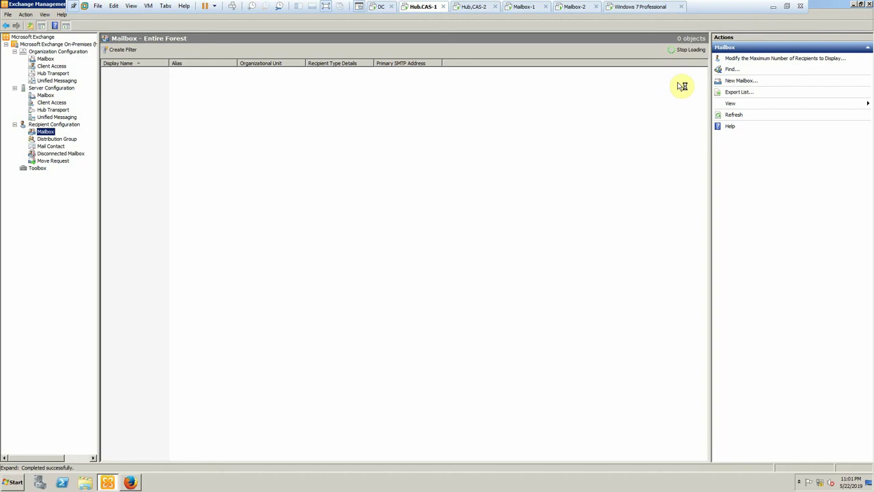
- Start a new user mailbox for the existing IT user
{"action": "left_click", "coordinate": [737, 81]}
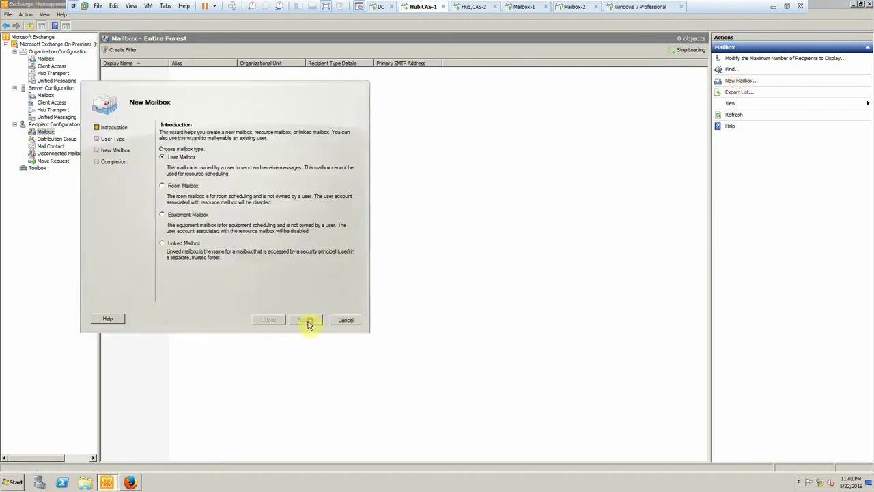
{"action": "left_click", "coordinate": [306, 321]}
{"action": "left_click", "coordinate": [179, 168]}
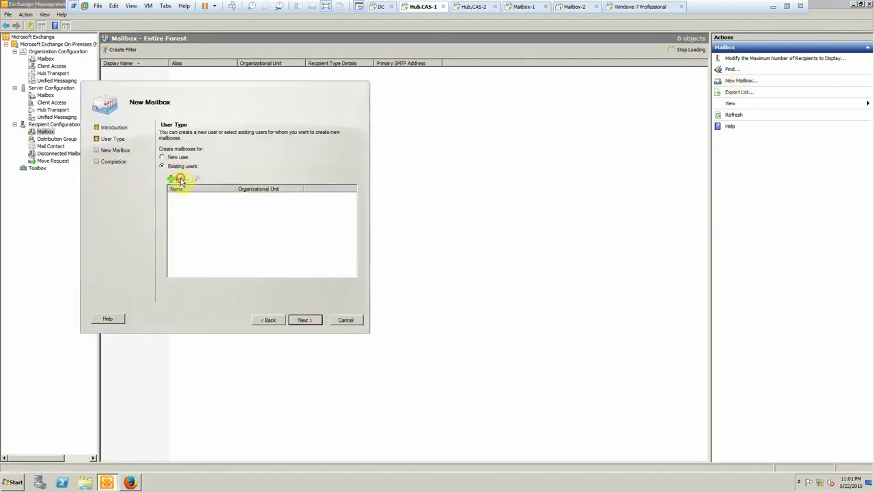
{"action": "left_click", "coordinate": [175, 178]}
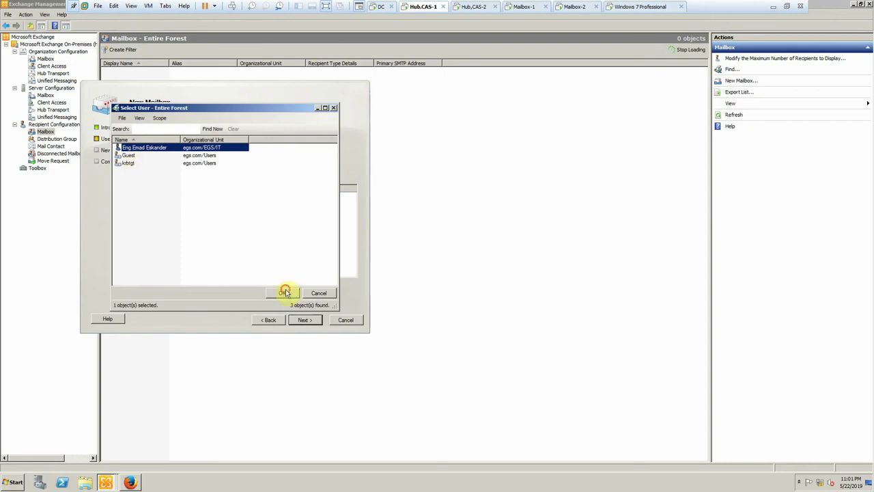
{"action": "left_click", "coordinate": [286, 292]}
{"action": "left_click", "coordinate": [300, 321]}
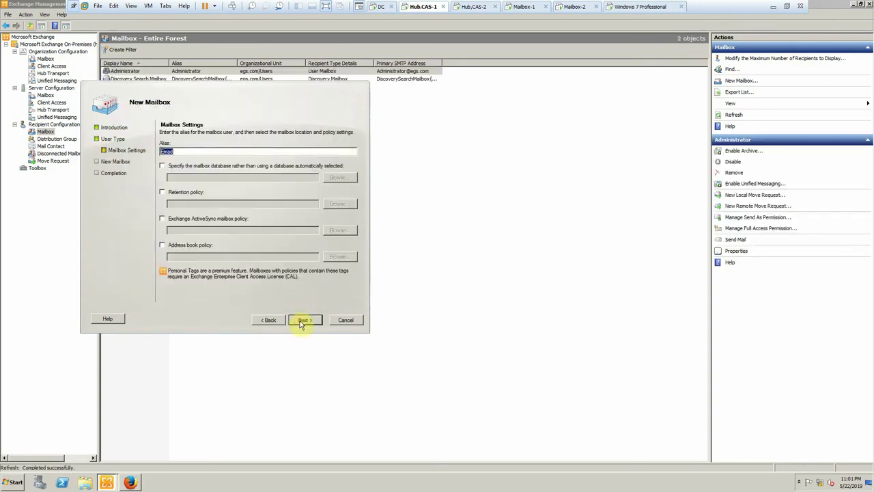
{"action": "left_click", "coordinate": [162, 166]}
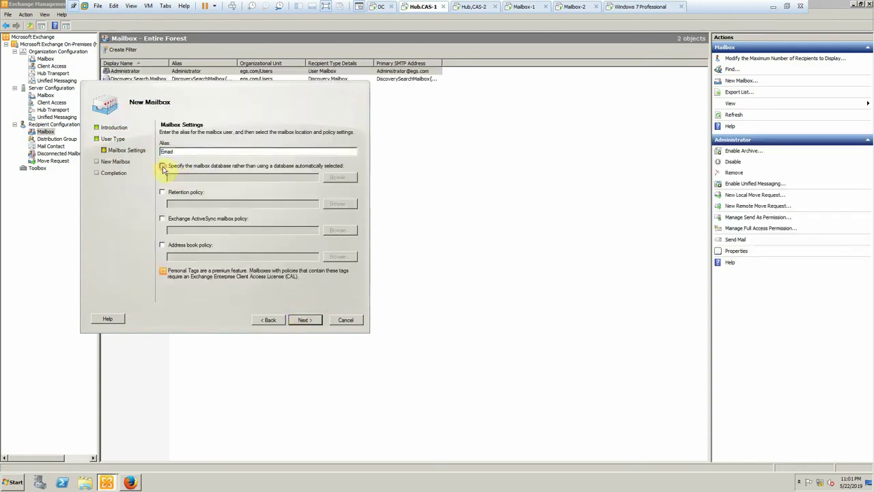
{"action": "left_click", "coordinate": [339, 178]}
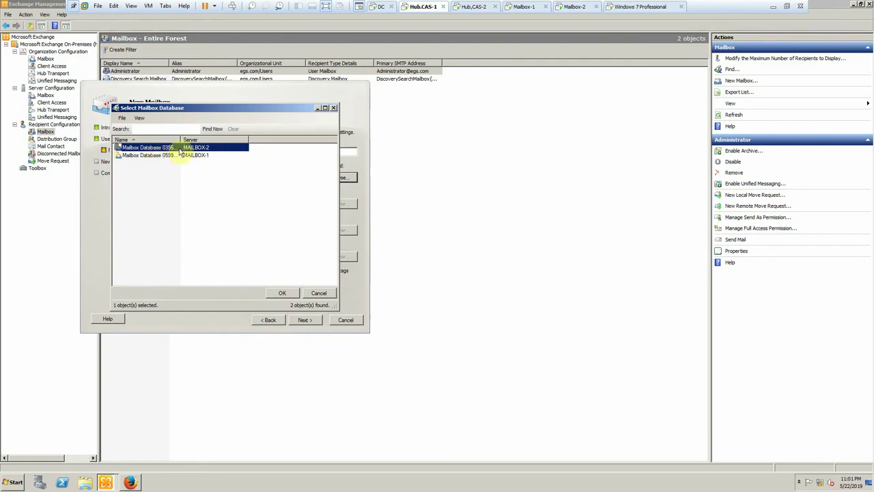
{"action": "left_click", "coordinate": [196, 155]}
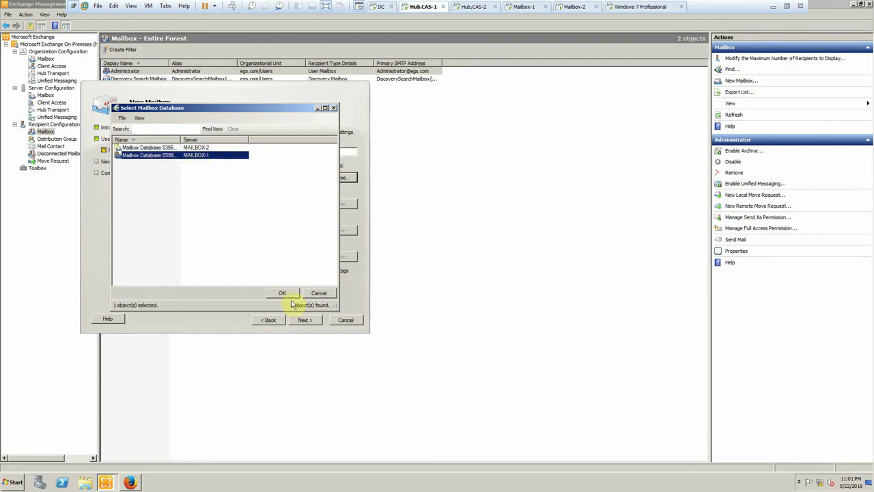
{"action": "left_click", "coordinate": [284, 293]}
{"action": "left_click", "coordinate": [305, 319]}
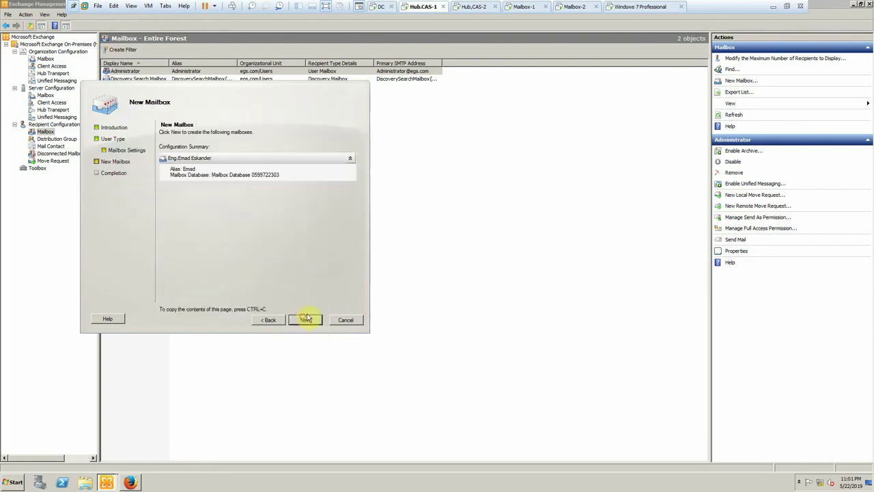
{"action": "left_click", "coordinate": [306, 320]}
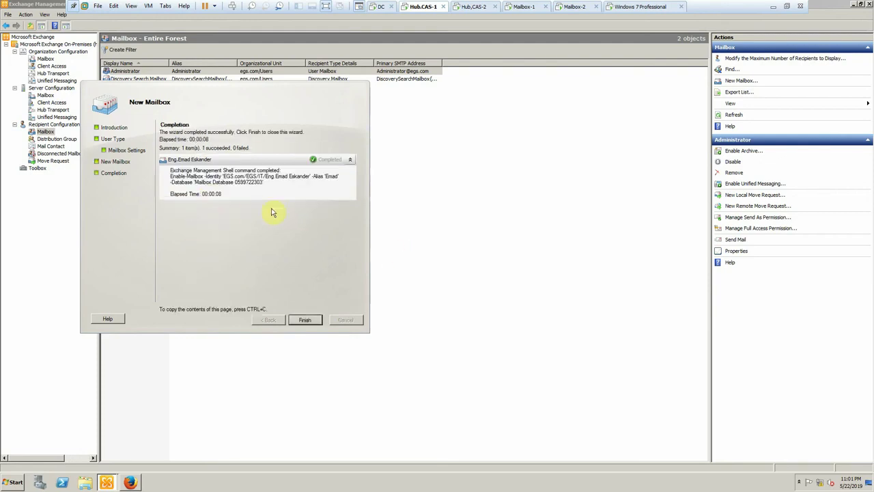
{"action": "left_click", "coordinate": [305, 321]}
- On the Windows 7 machine, launch Outlook 2013 from All Programs > Microsoft Office 2013
{"action": "left_click", "coordinate": [630, 6]}
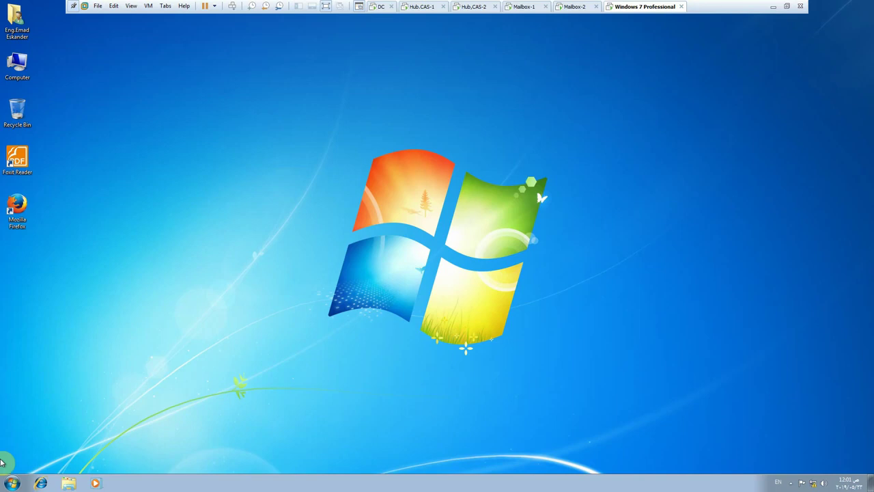
{"action": "left_click", "coordinate": [11, 483]}
{"action": "left_click", "coordinate": [38, 443]}
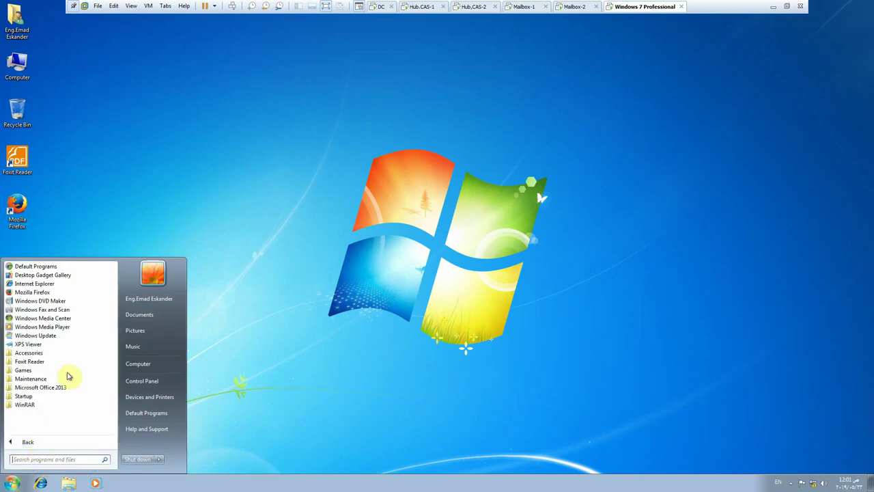
{"action": "left_click", "coordinate": [58, 386]}
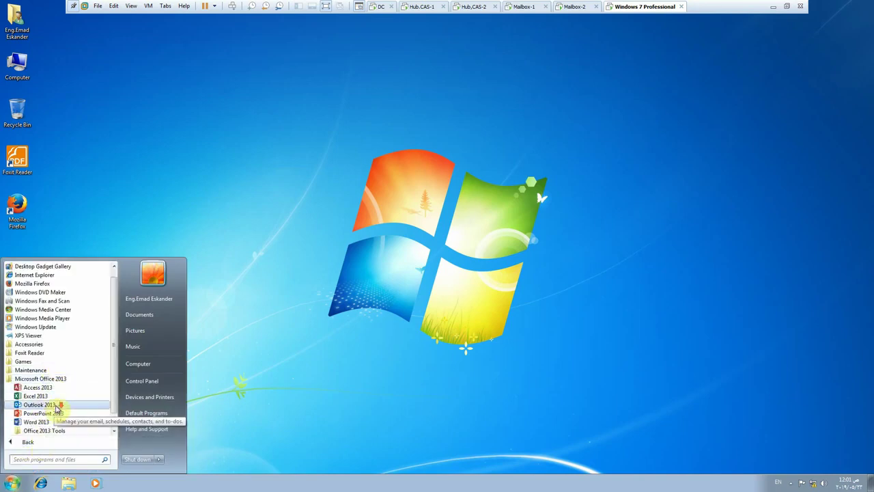
{"action": "left_click", "coordinate": [40, 386]}
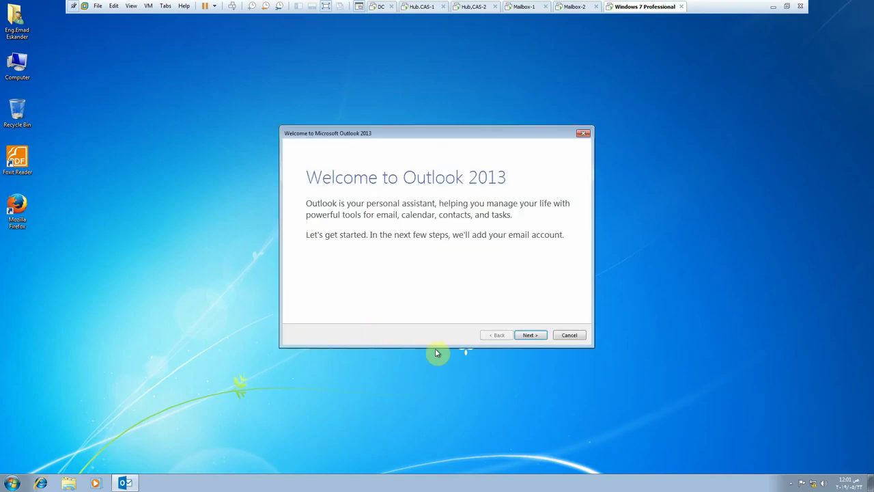
- Advance Outlook's setup wizard to automatic account setup with the auto-filled details
{"action": "left_click", "coordinate": [532, 335]}
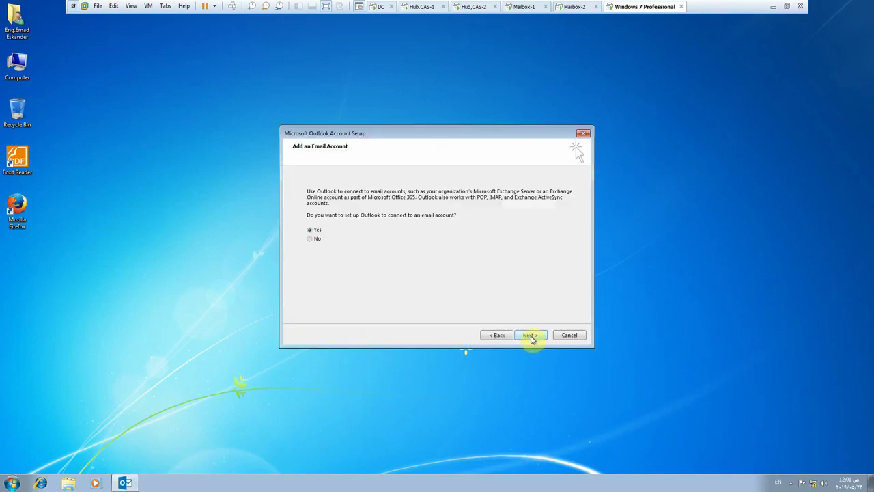
{"action": "left_click", "coordinate": [531, 336]}
{"action": "left_click", "coordinate": [532, 336]}
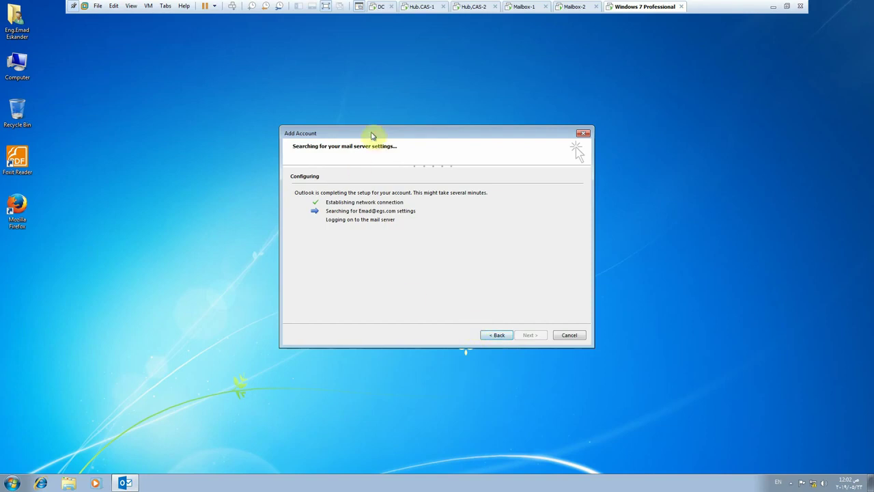
{"action": "left_click_drag", "start_coordinate": [371, 132], "coordinate": [319, 127]}
- Accept the mail server's certificate security alert so the server search continues
{"action": "right_click", "coordinate": [205, 220]}
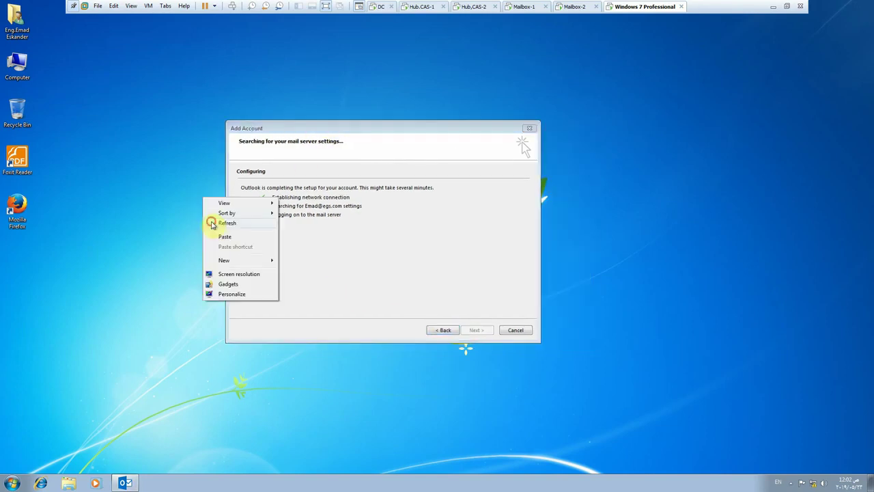
{"action": "left_click", "coordinate": [212, 222]}
{"action": "left_click", "coordinate": [429, 10]}
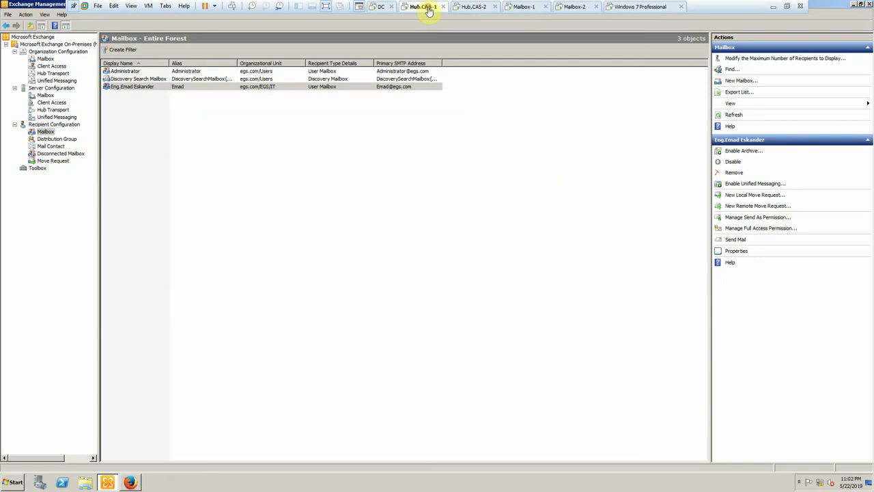
{"action": "left_click", "coordinate": [610, 11]}
{"action": "left_click", "coordinate": [420, 294]}
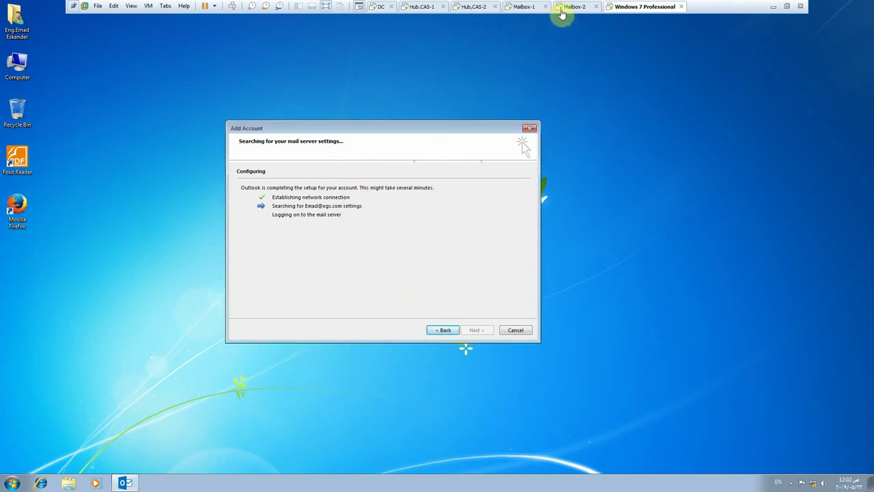
{"action": "left_click", "coordinate": [565, 8]}
{"action": "left_click", "coordinate": [332, 234]}
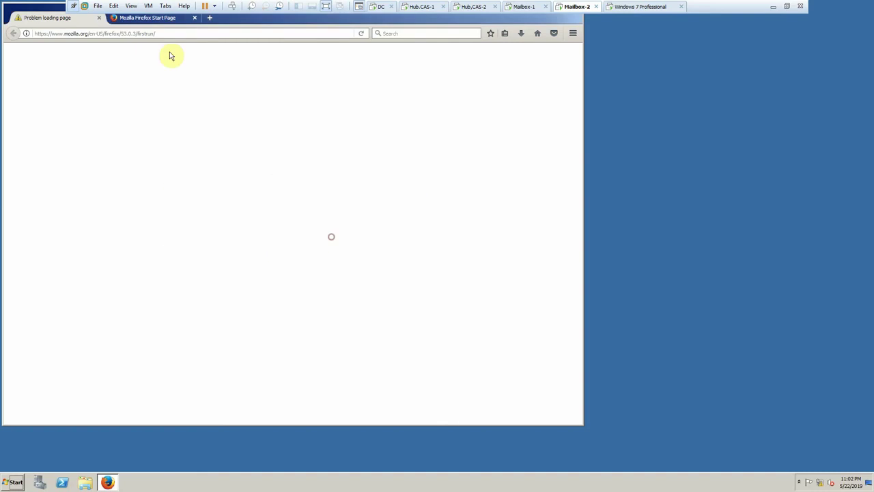
{"action": "left_click", "coordinate": [170, 32]}
{"action": "type", "text": "h"}
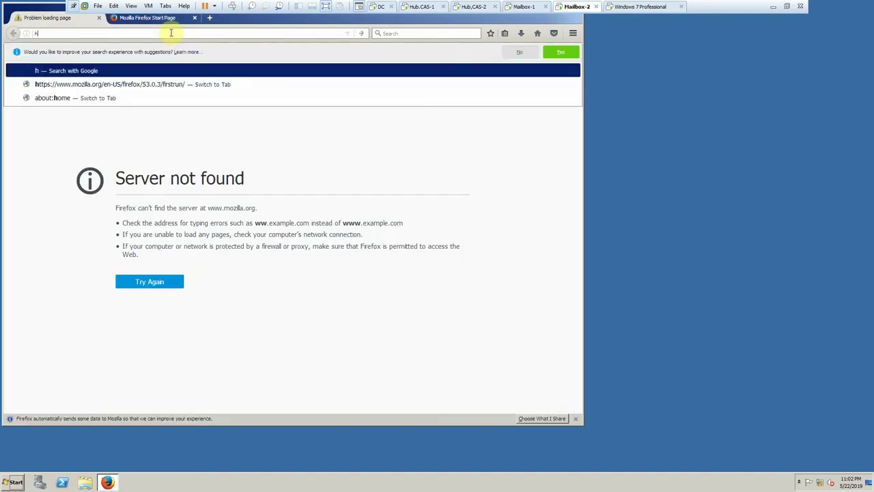
{"action": "type", "text": "ttps://mail."}
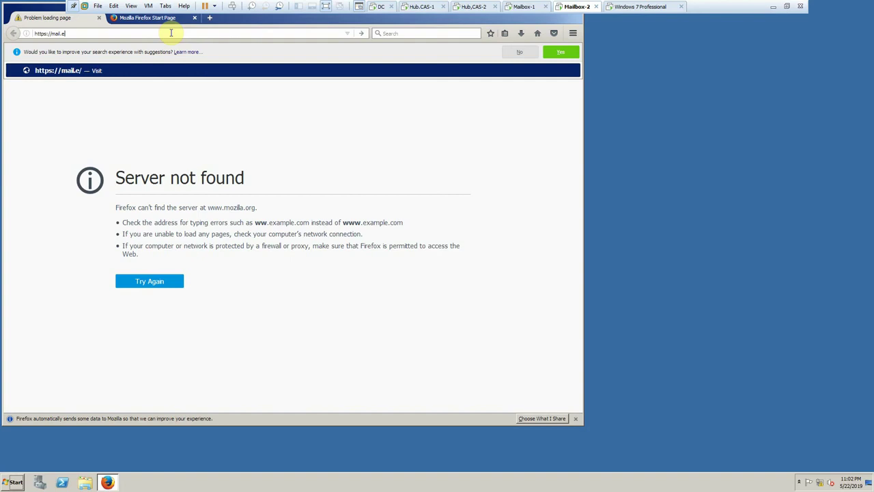
{"action": "type", "text": "egs.com"}
{"action": "key", "text": "Return"}
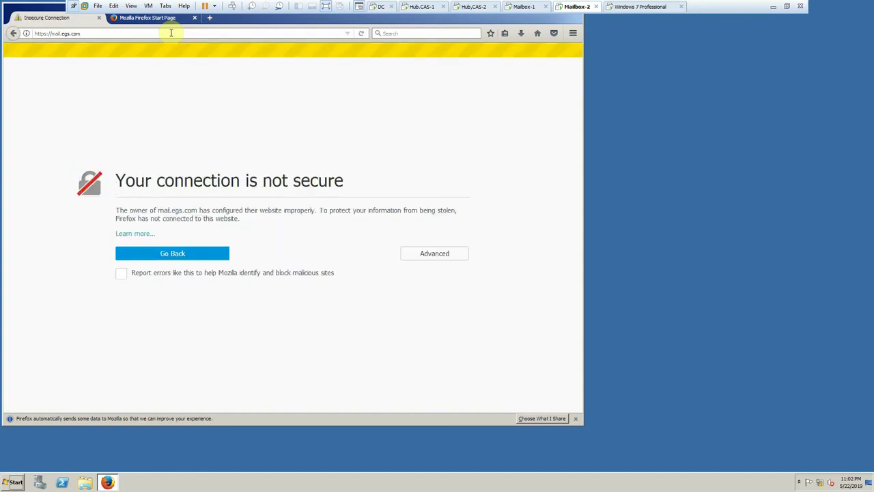
{"action": "left_click", "coordinate": [186, 34]}
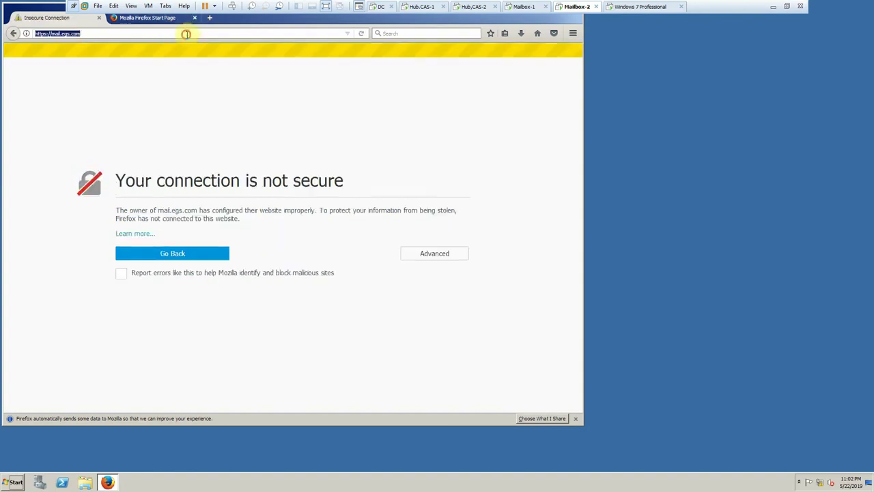
{"action": "left_click", "coordinate": [187, 33]}
{"action": "type", "text": "/owa"}
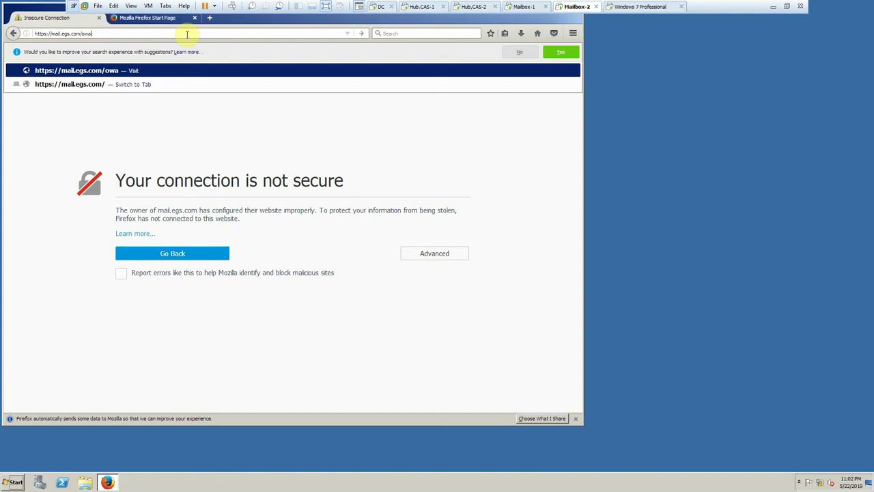
{"action": "key", "text": "Return"}
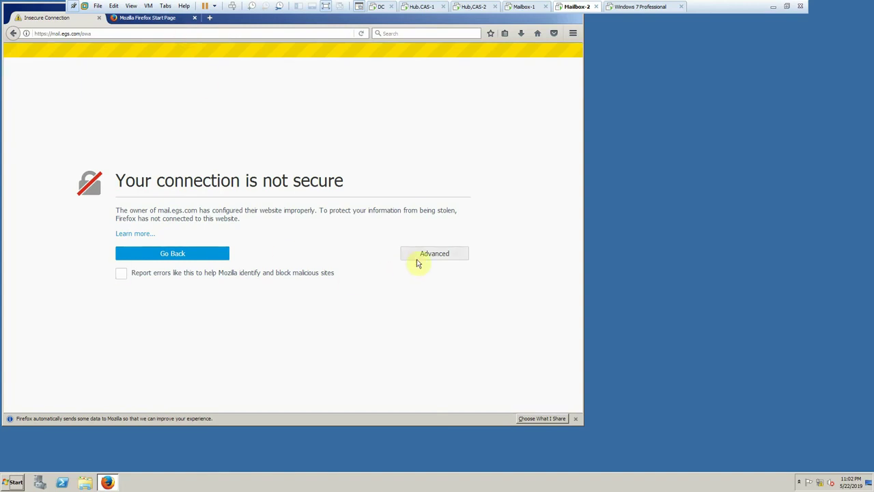
- Permanently trust the site's self-signed certificate by adding a security exception
{"action": "left_click", "coordinate": [418, 257]}
{"action": "left_click", "coordinate": [156, 379]}
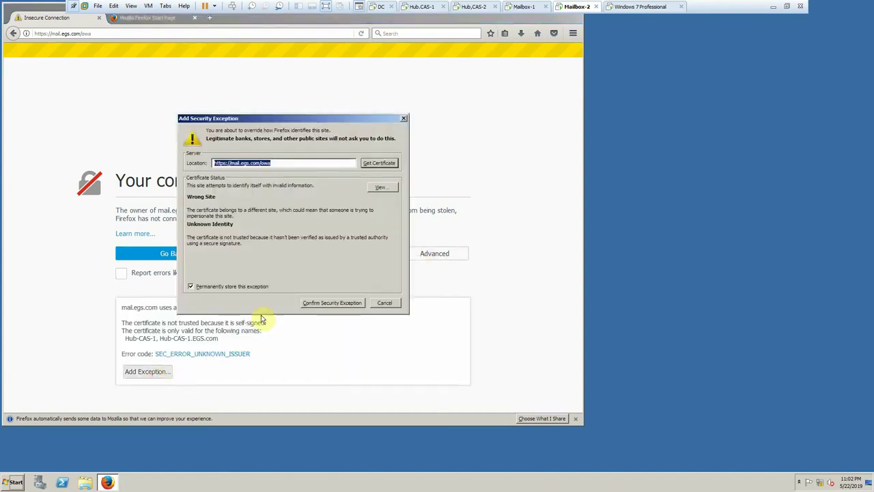
{"action": "left_click", "coordinate": [332, 306]}
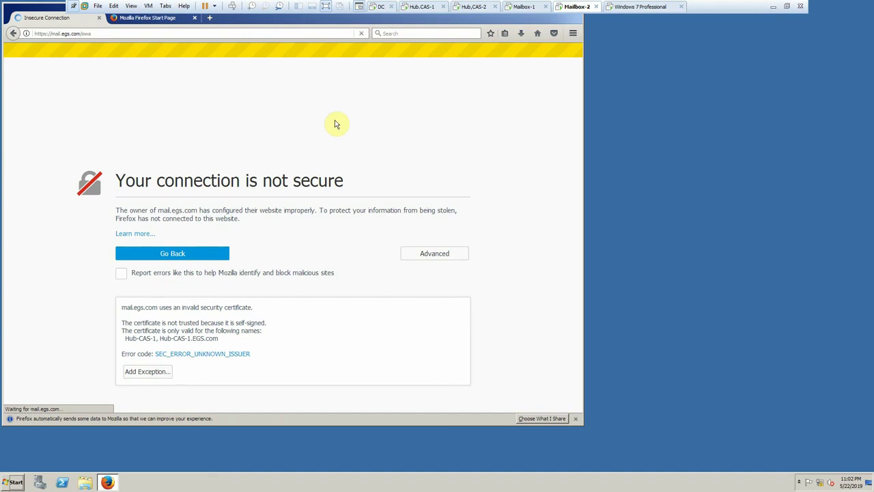
{"action": "left_click", "coordinate": [578, 419]}
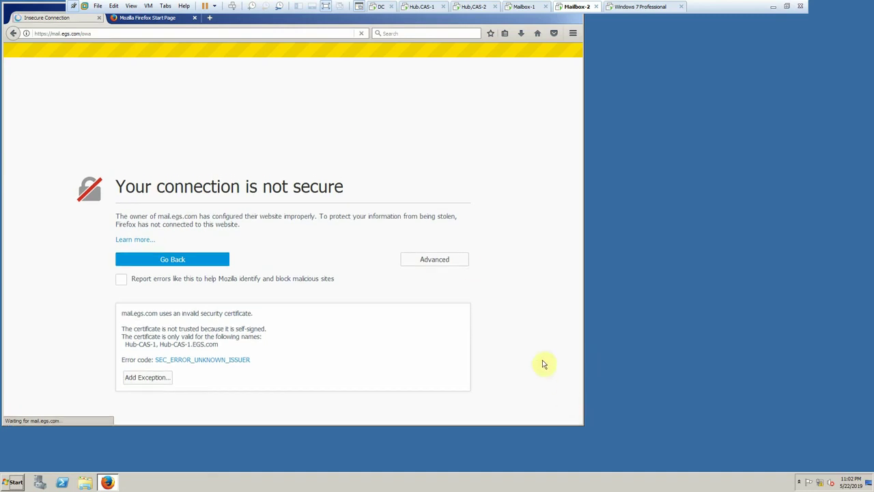
{"action": "left_click", "coordinate": [641, 9]}
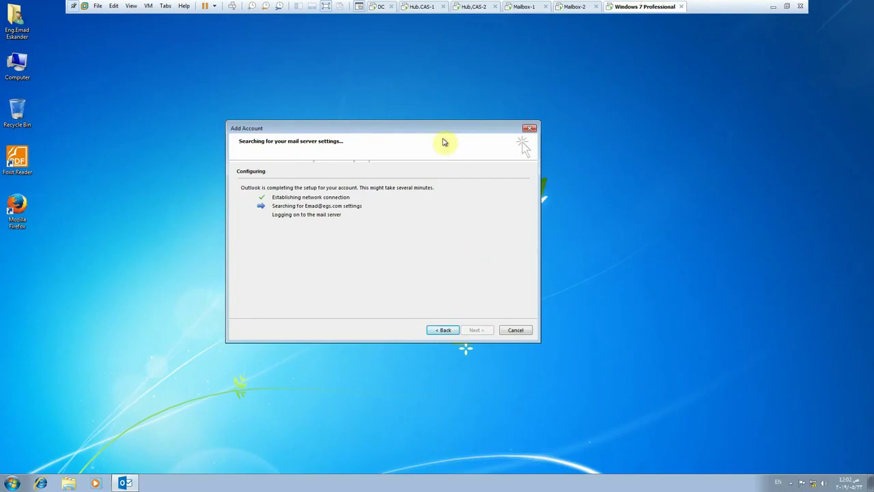
- Reposition the Outlook setup dialog and the Mailbox-2 Firefox window
{"action": "left_click_drag", "start_coordinate": [440, 128], "coordinate": [517, 83]}
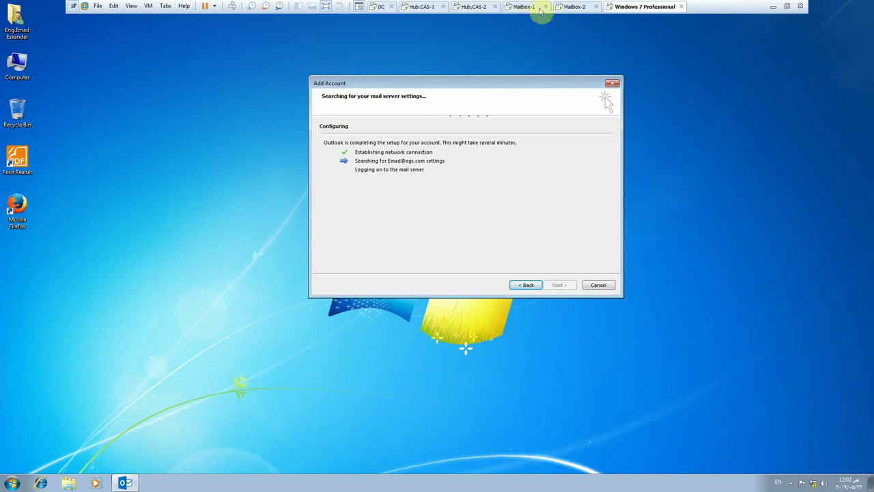
{"action": "left_click", "coordinate": [521, 7]}
{"action": "left_click", "coordinate": [557, 9]}
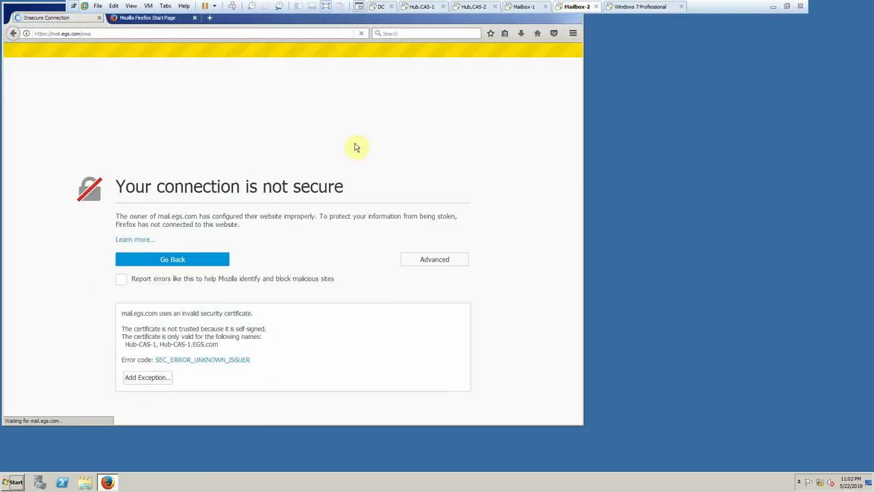
{"action": "left_click_drag", "start_coordinate": [417, 22], "coordinate": [449, 22]}
{"action": "left_click", "coordinate": [625, 8]}
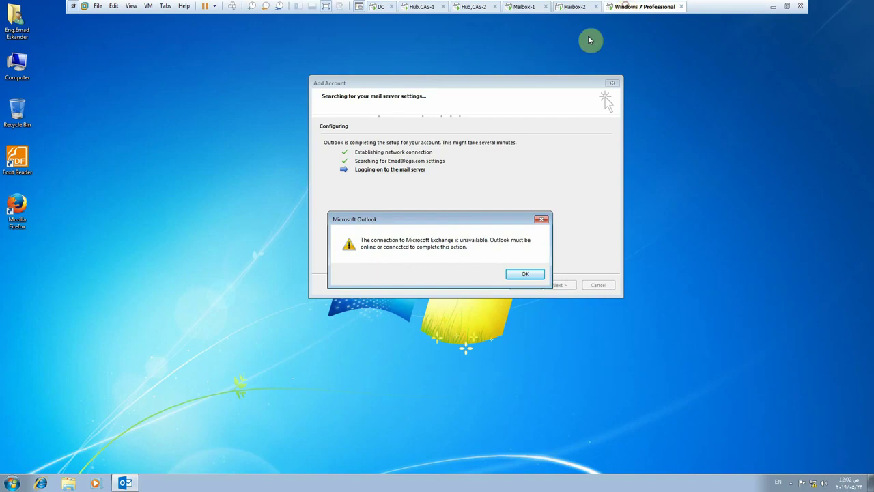
- Clear the Exchange-unavailable error, accept the server settings, and retry the Outlook account setup
{"action": "left_click", "coordinate": [528, 275]}
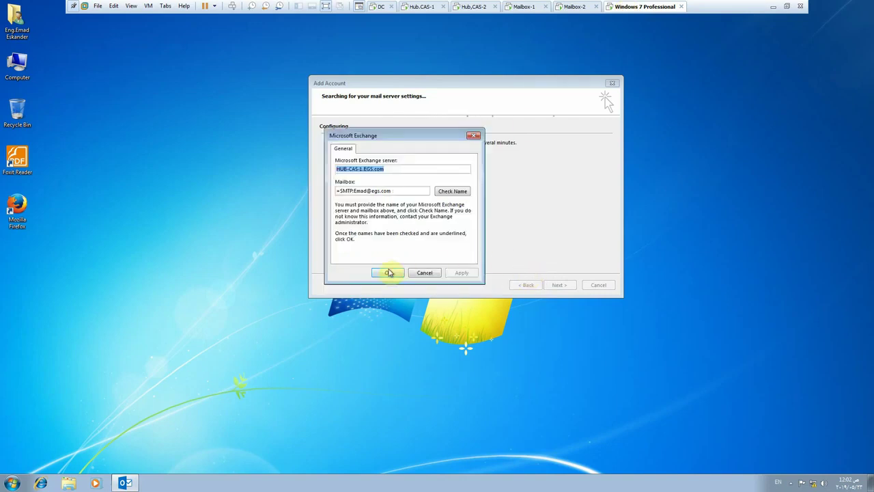
{"action": "left_click", "coordinate": [389, 273]}
{"action": "left_click", "coordinate": [559, 287]}
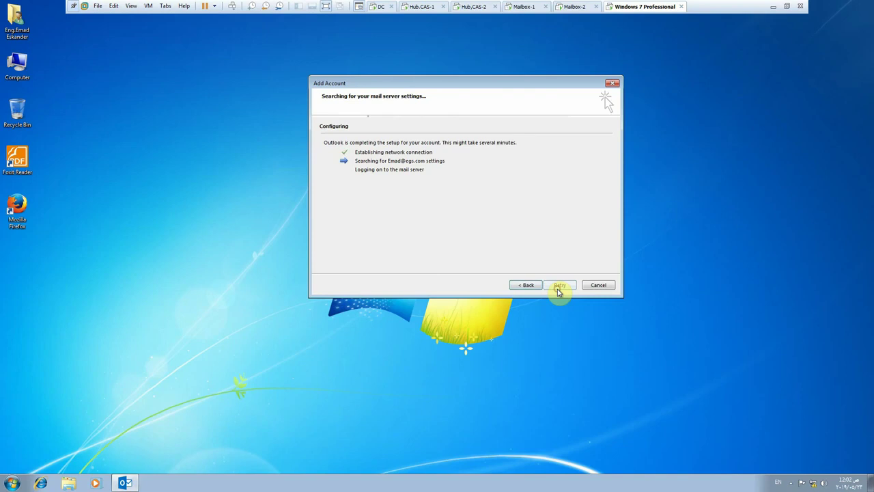
{"action": "left_click", "coordinate": [472, 6]}
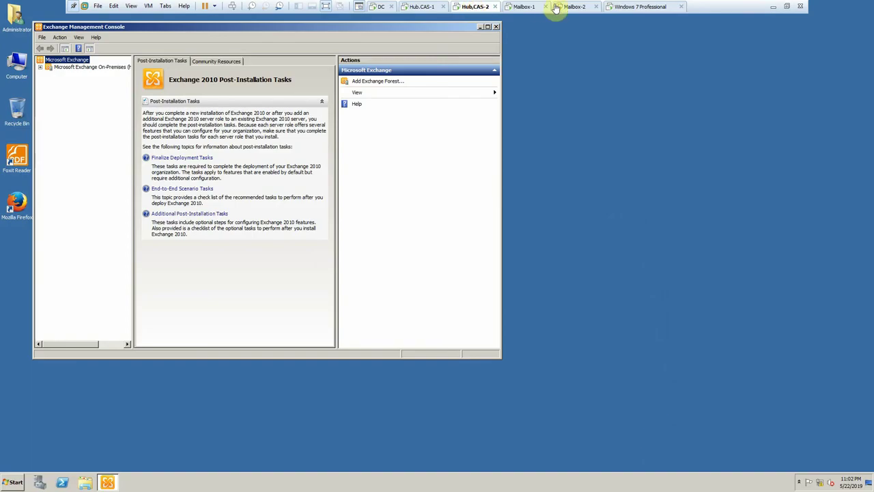
{"action": "left_click", "coordinate": [574, 6]}
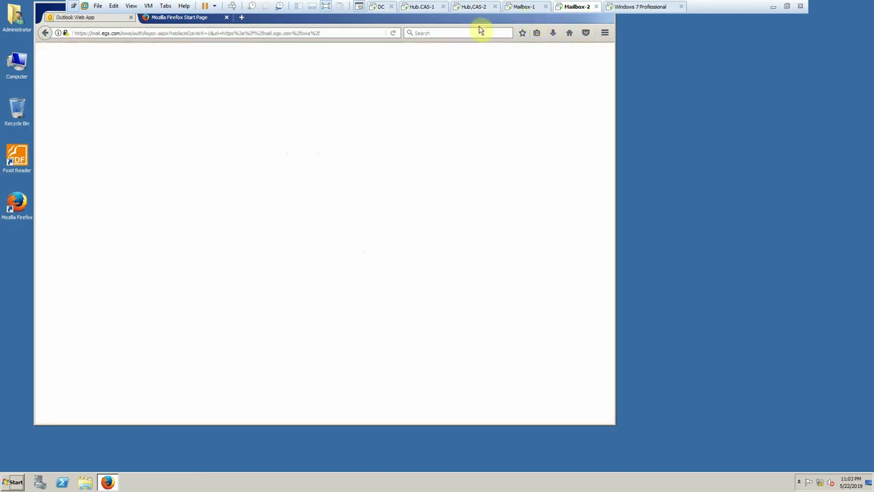
- Sign in to Outlook Web App as the domain user, save the login, and confirm English (United States) and Cairo time
{"action": "left_click", "coordinate": [329, 188]}
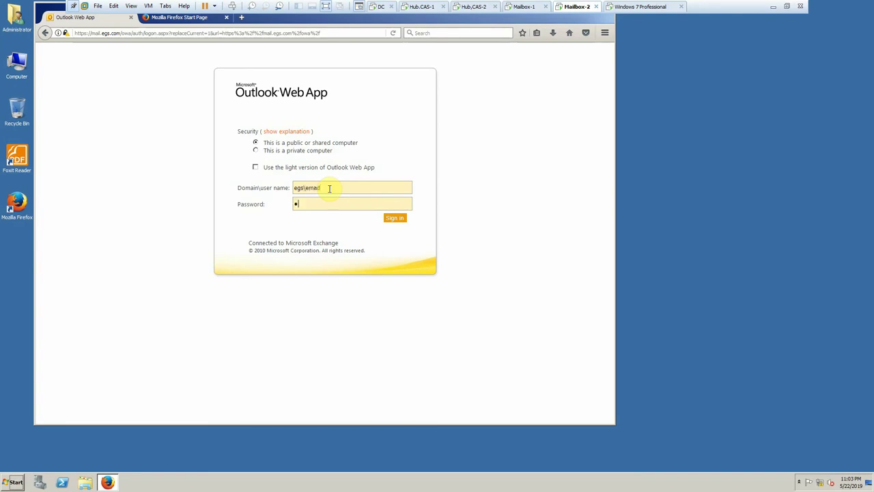
{"action": "key", "text": "Return"}
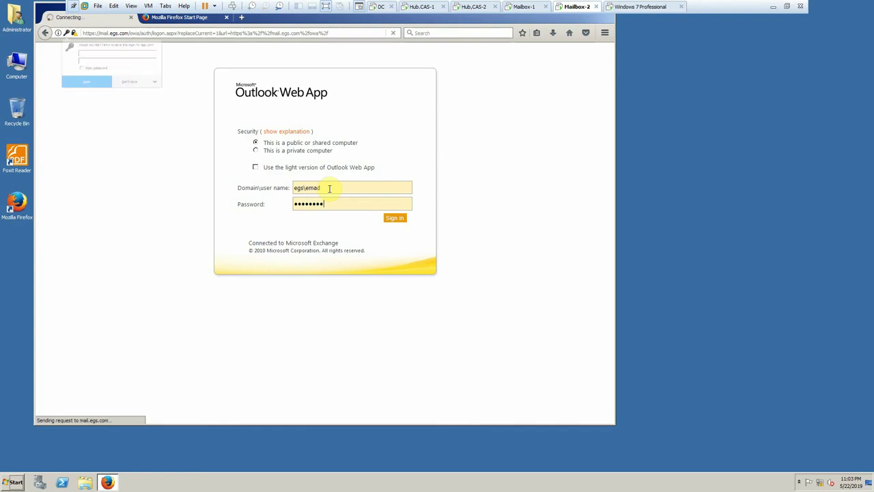
{"action": "left_click", "coordinate": [115, 108]}
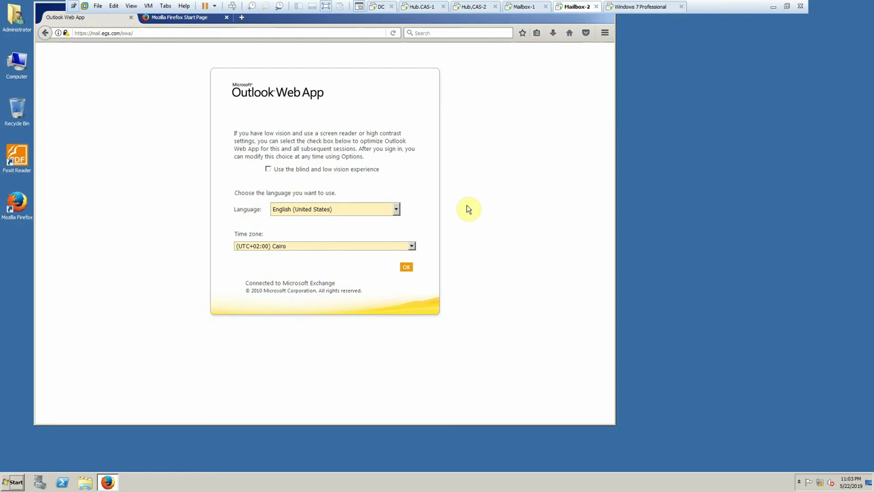
{"action": "left_click", "coordinate": [406, 267]}
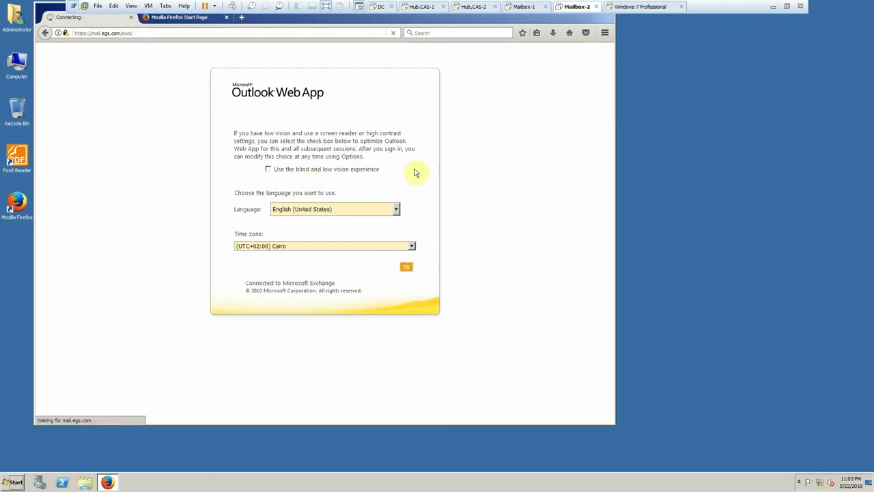
{"action": "left_click", "coordinate": [376, 8]}
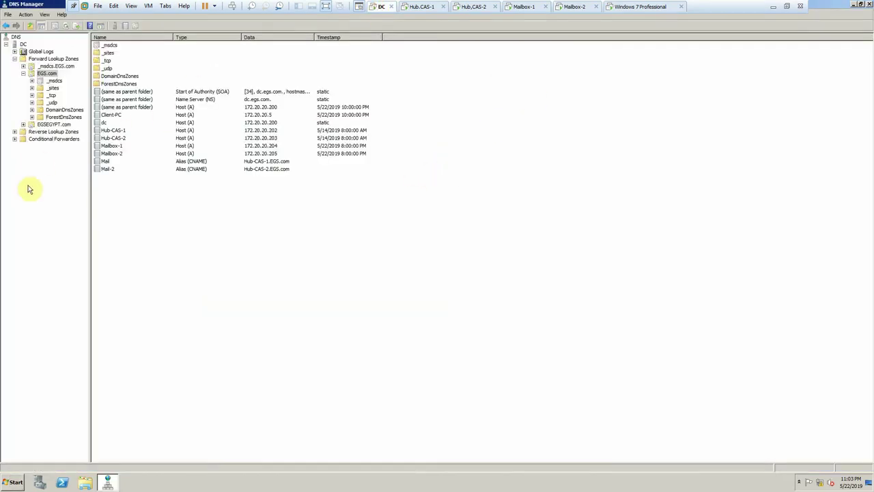
- Launch Active Directory Users and Computers from the domain controller's Start menu
{"action": "left_click", "coordinate": [22, 473]}
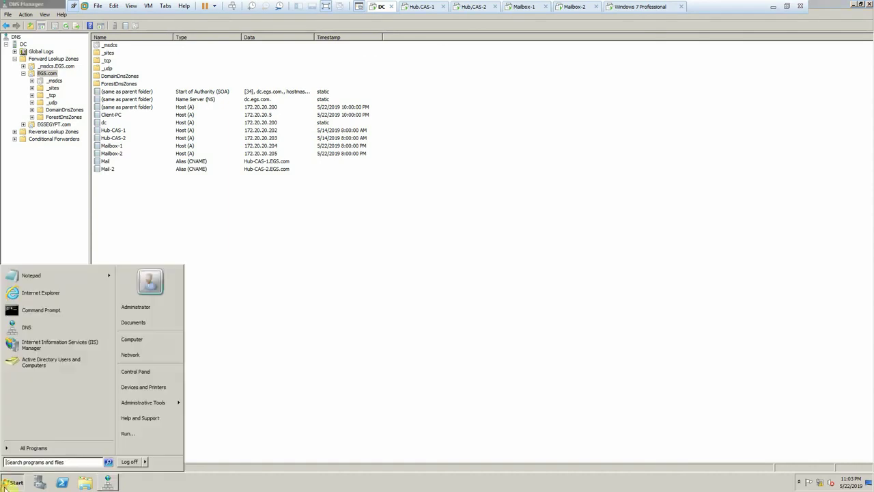
{"action": "left_click", "coordinate": [38, 362]}
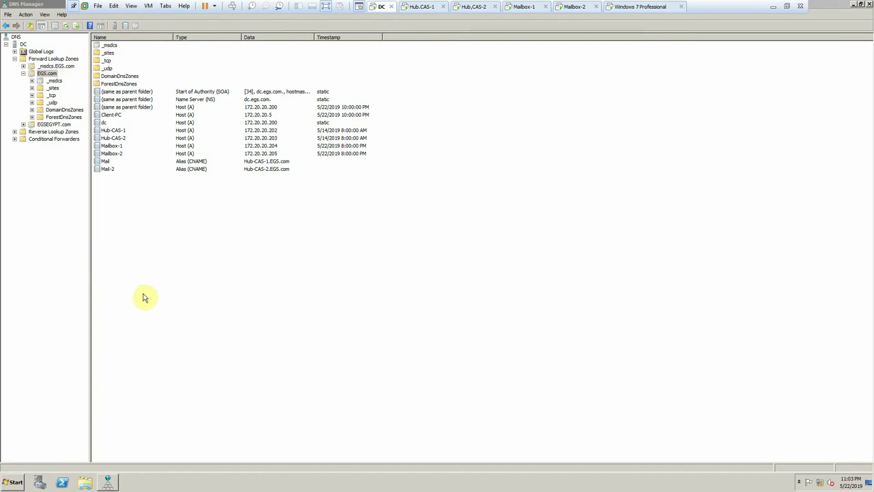
{"action": "left_click", "coordinate": [632, 7]}
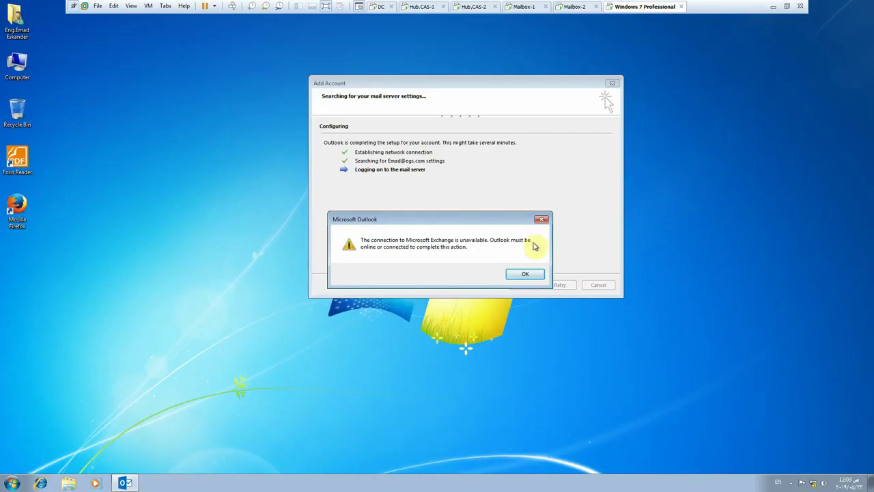
- Dismiss the Exchange-unavailable error and exit Outlook's unfinished account setup wizard
{"action": "left_click", "coordinate": [525, 274]}
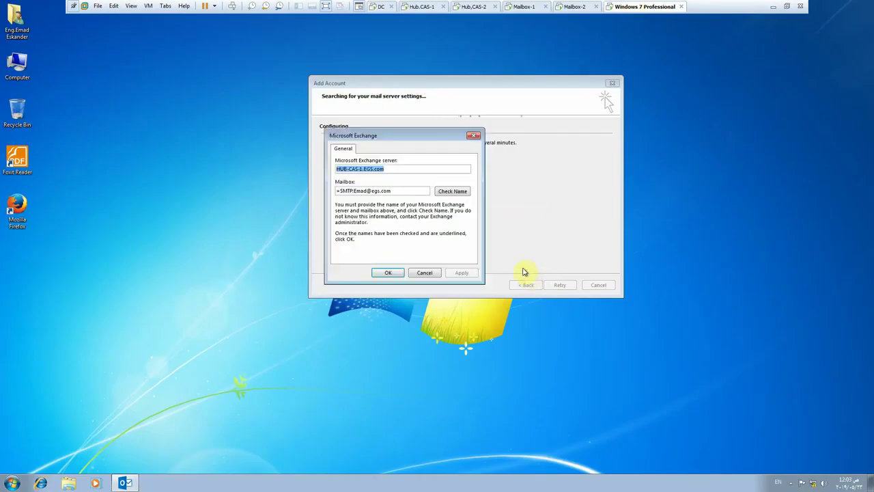
{"action": "left_click", "coordinate": [426, 273]}
{"action": "left_click", "coordinate": [598, 285]}
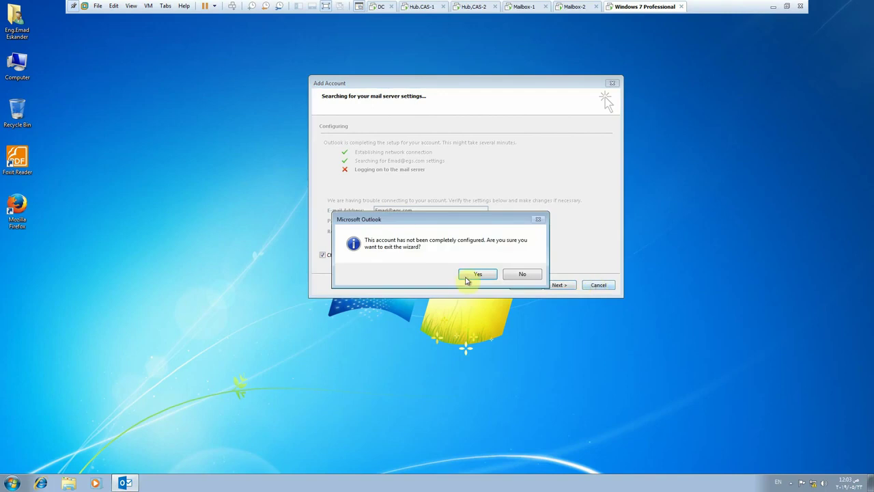
{"action": "left_click", "coordinate": [469, 275]}
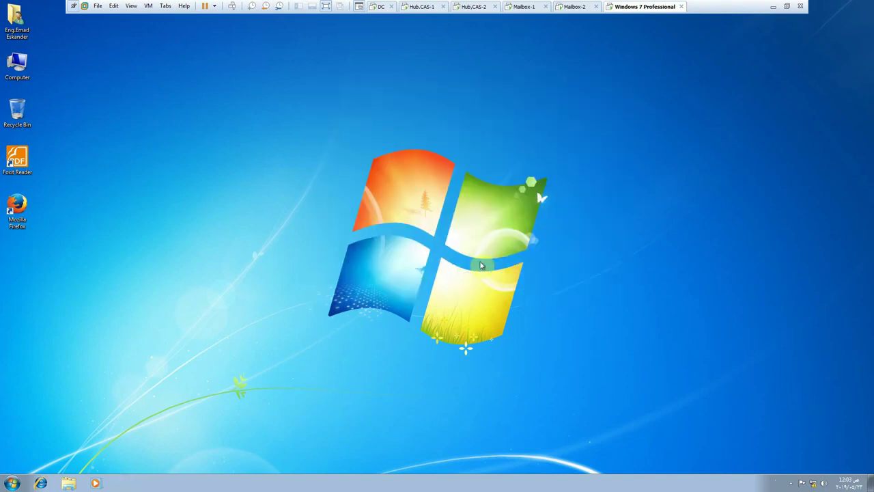
- Launch Firefox, import settings from Internet Explorer, and make Firefox the default browser
{"action": "left_click", "coordinate": [24, 204]}
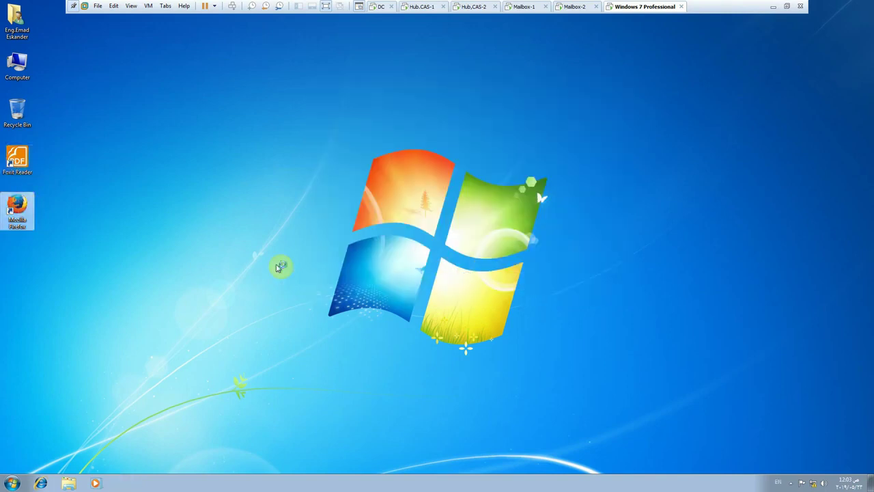
{"action": "left_click", "coordinate": [574, 7]}
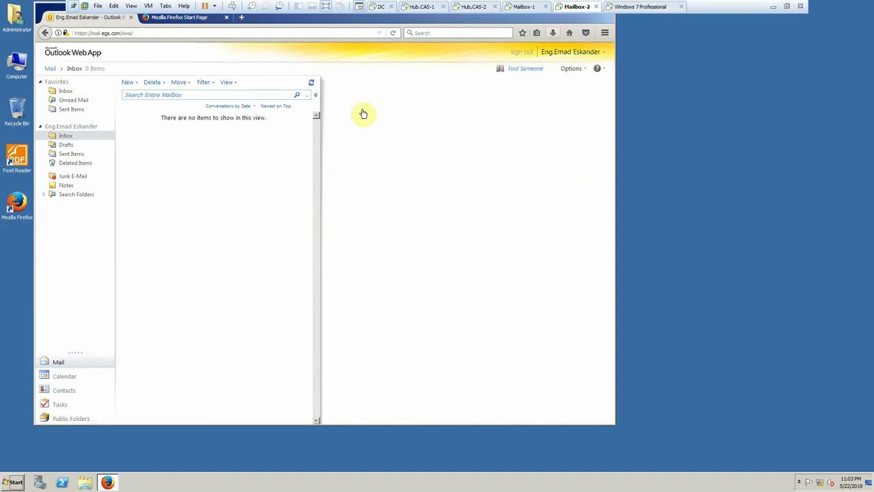
{"action": "left_click", "coordinate": [640, 7]}
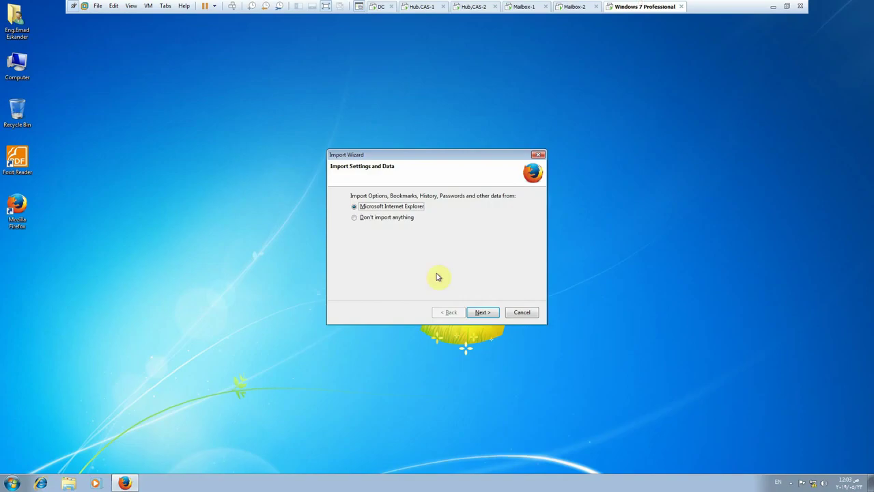
{"action": "left_click", "coordinate": [487, 313]}
{"action": "left_click", "coordinate": [489, 314]}
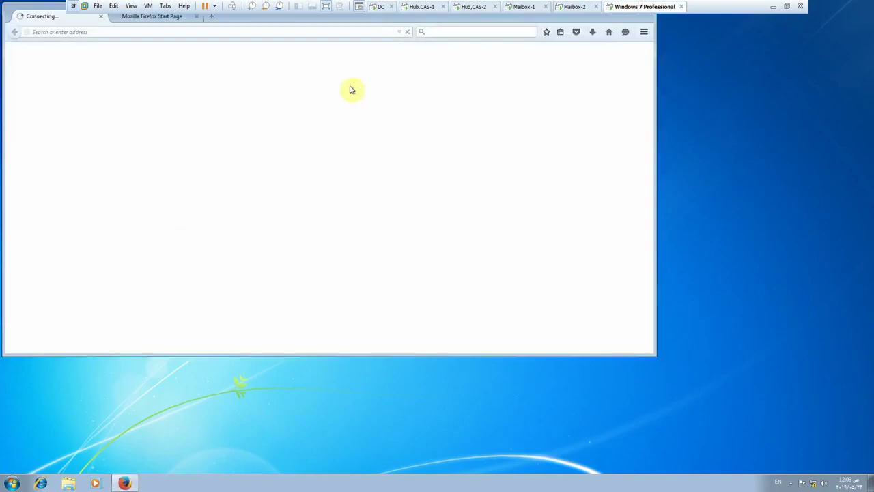
{"action": "left_click", "coordinate": [327, 200]}
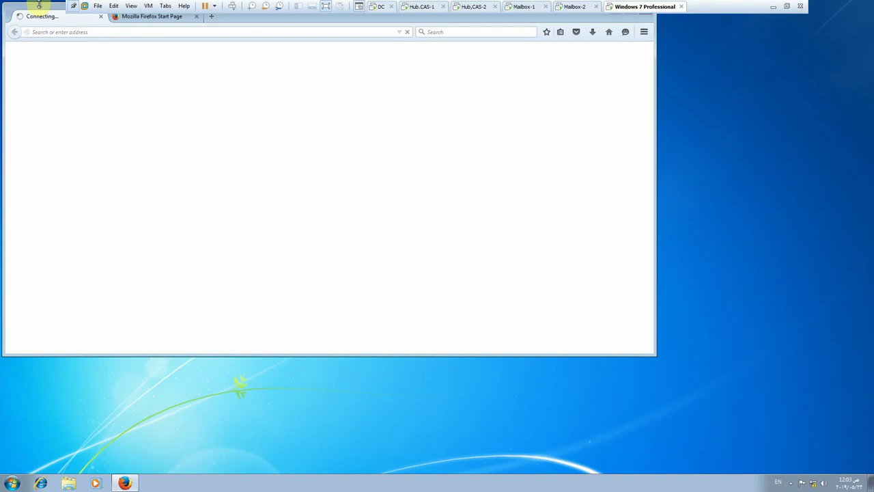
{"action": "left_click", "coordinate": [376, 6]}
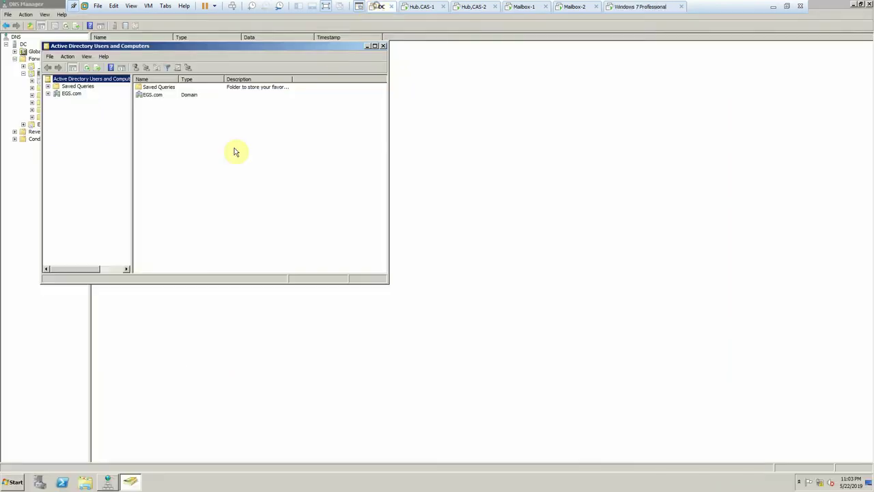
- Expand the EGS.com domain and open the IT organizational unit under EGS
{"action": "double_click", "coordinate": [58, 94]}
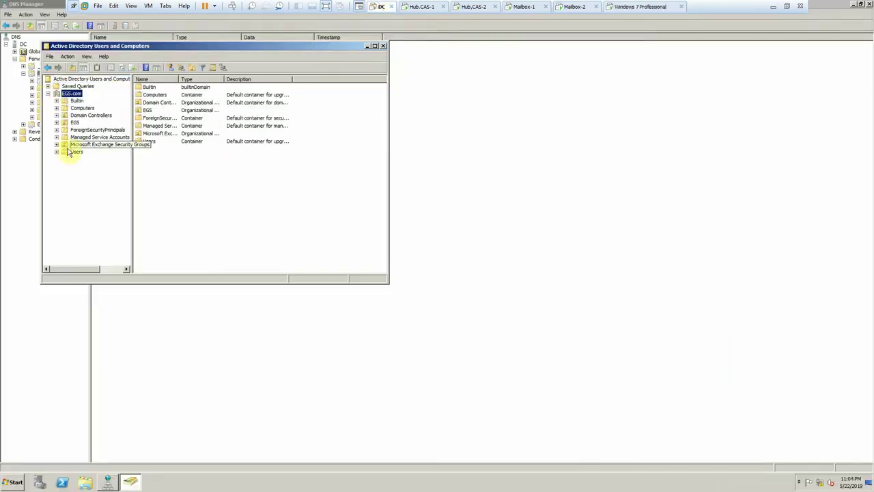
{"action": "left_click", "coordinate": [73, 151]}
{"action": "left_click", "coordinate": [75, 122]}
{"action": "left_click", "coordinate": [57, 122]}
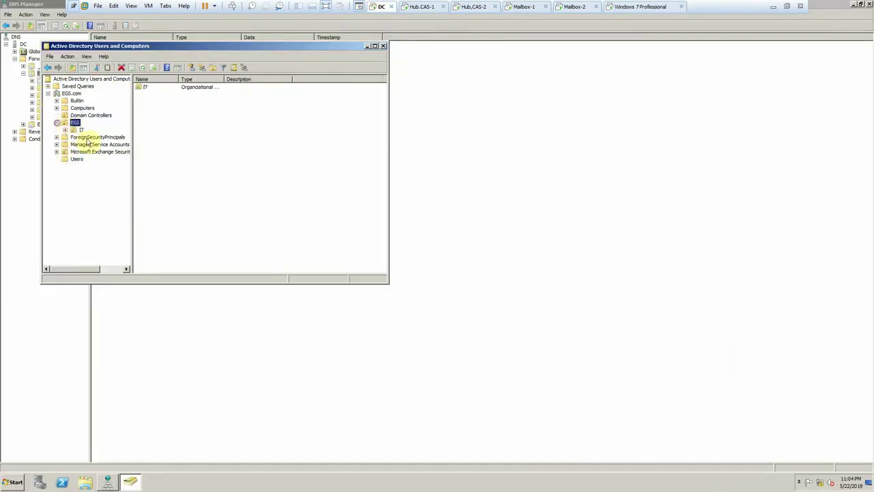
{"action": "left_click", "coordinate": [79, 130]}
- Create a new IT user with a logon name and password, without forcing a password change
{"action": "right_click", "coordinate": [179, 134]}
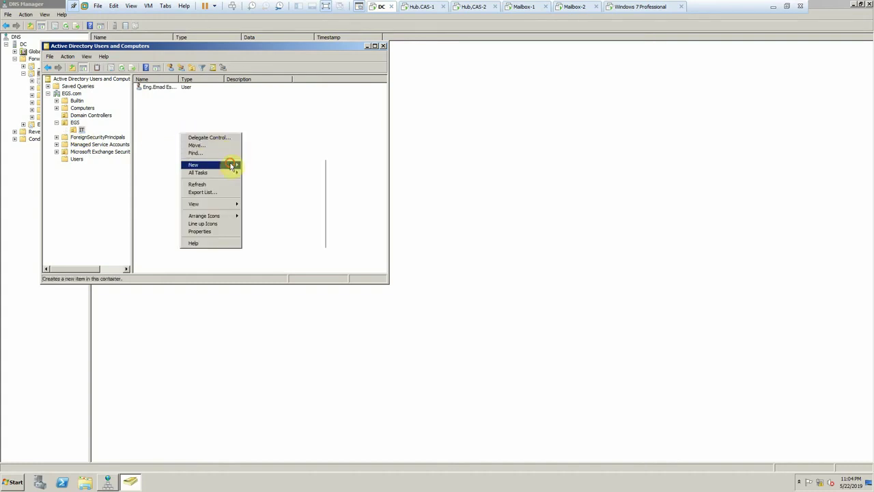
{"action": "mouse_move", "coordinate": [229, 165]}
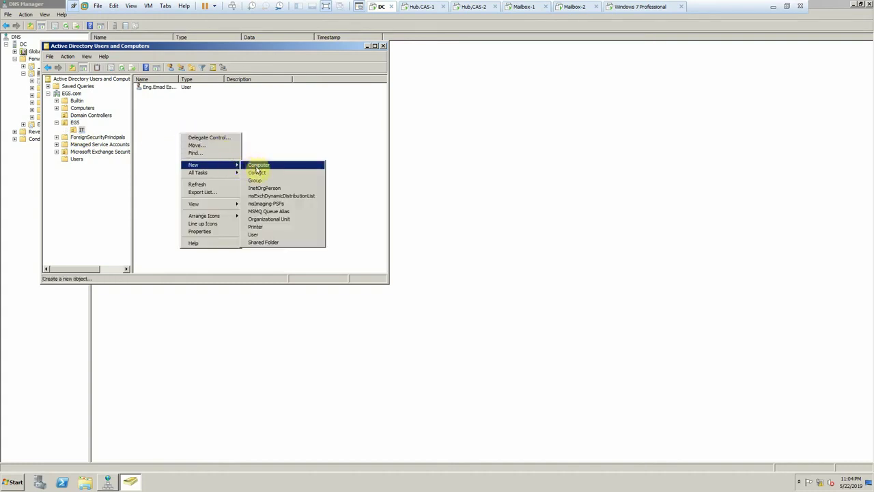
{"action": "left_click", "coordinate": [266, 234]}
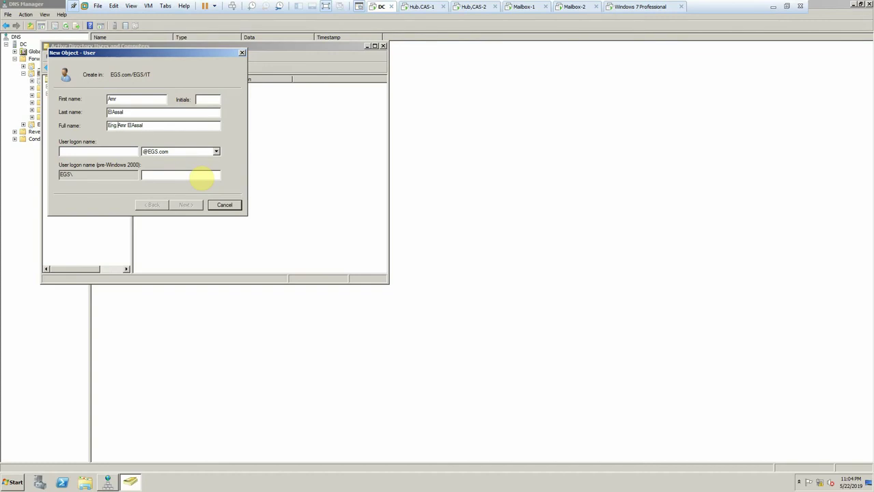
{"action": "type", "text": "Amr"}
{"action": "key", "text": "Return"}
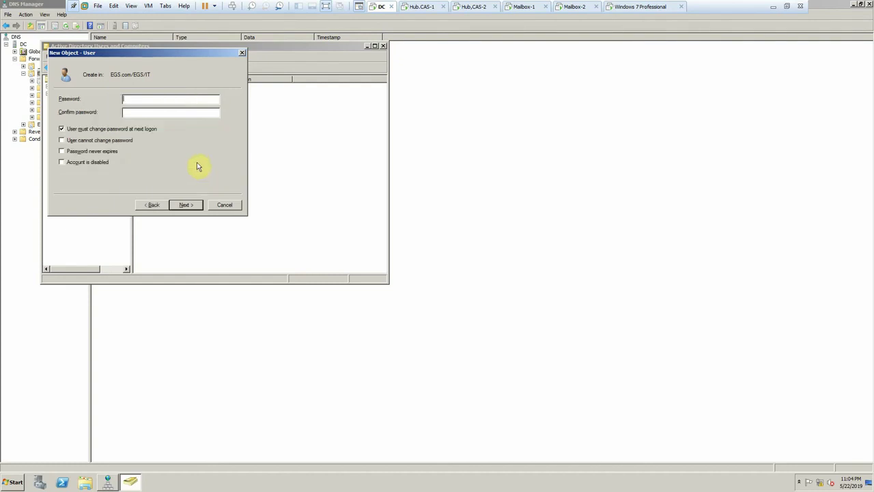
{"action": "left_click", "coordinate": [140, 131]}
{"action": "left_click", "coordinate": [151, 101]}
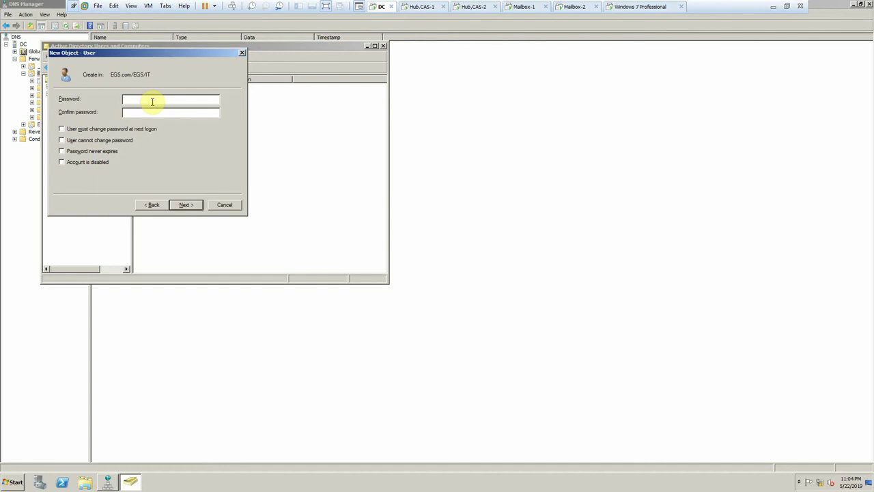
{"action": "type", "text": "P"}
{"action": "key", "text": "Return"}
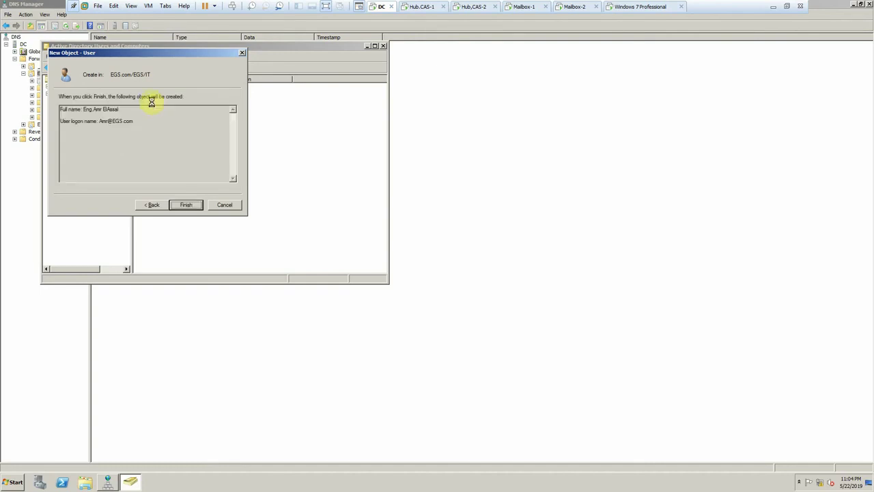
{"action": "key", "text": "Return"}
{"action": "left_click", "coordinate": [416, 7]}
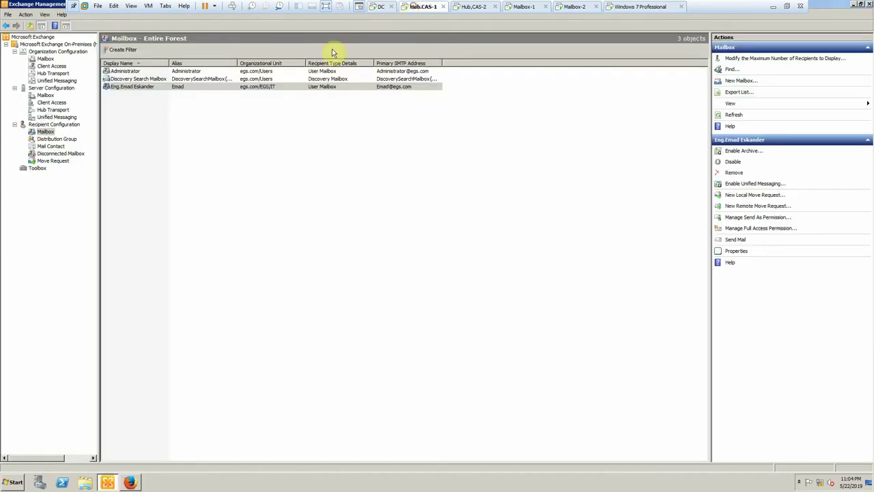
- Give the new IT user a mailbox with the New Mailbox wizard's Existing user option
{"action": "right_click", "coordinate": [143, 111]}
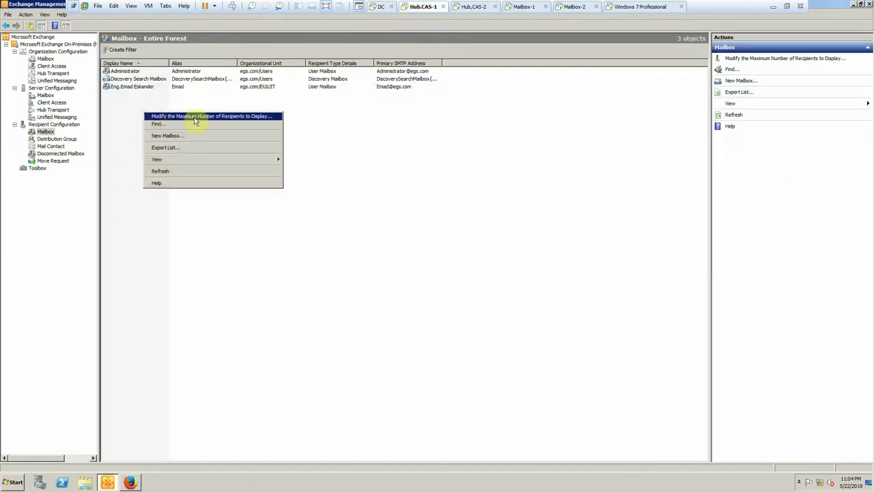
{"action": "left_click", "coordinate": [174, 136]}
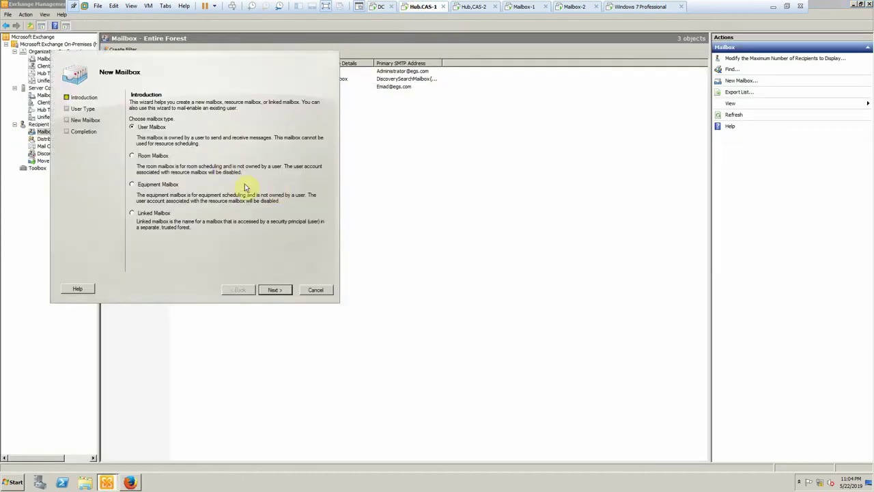
{"action": "left_click", "coordinate": [277, 291]}
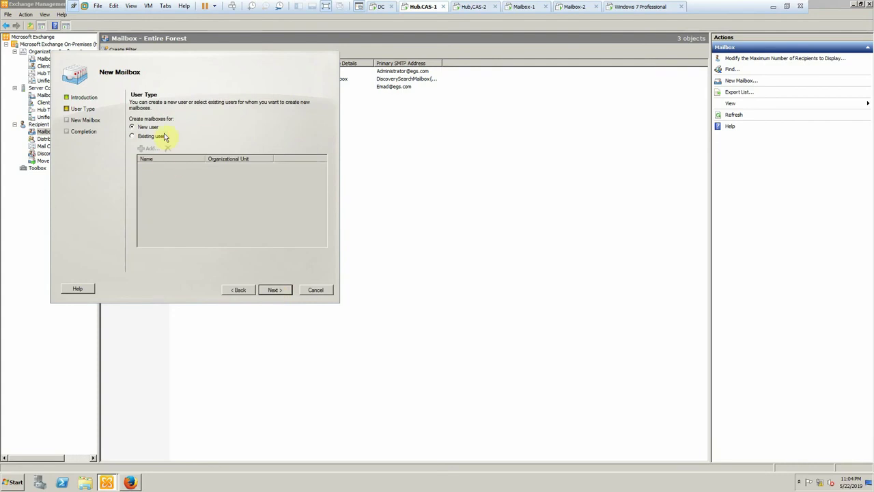
{"action": "left_click", "coordinate": [163, 137]}
{"action": "left_click", "coordinate": [148, 149]}
{"action": "left_click", "coordinate": [254, 264]}
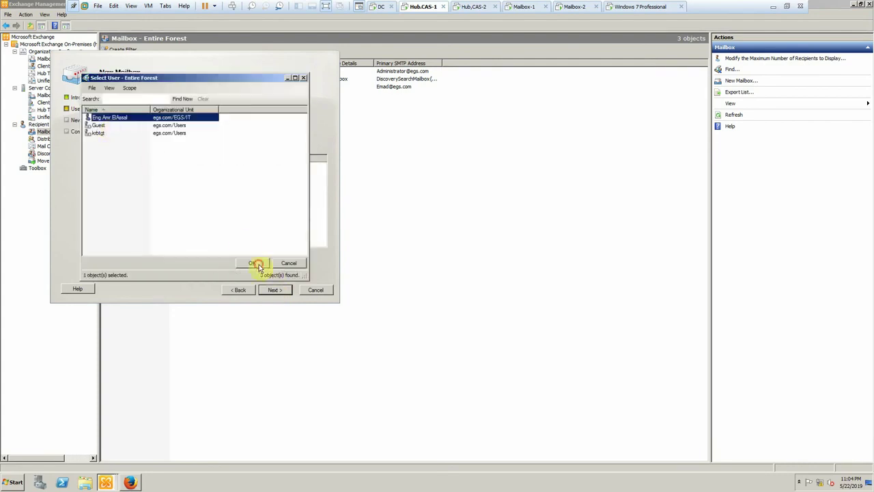
{"action": "left_click", "coordinate": [276, 290]}
{"action": "left_click", "coordinate": [277, 291]}
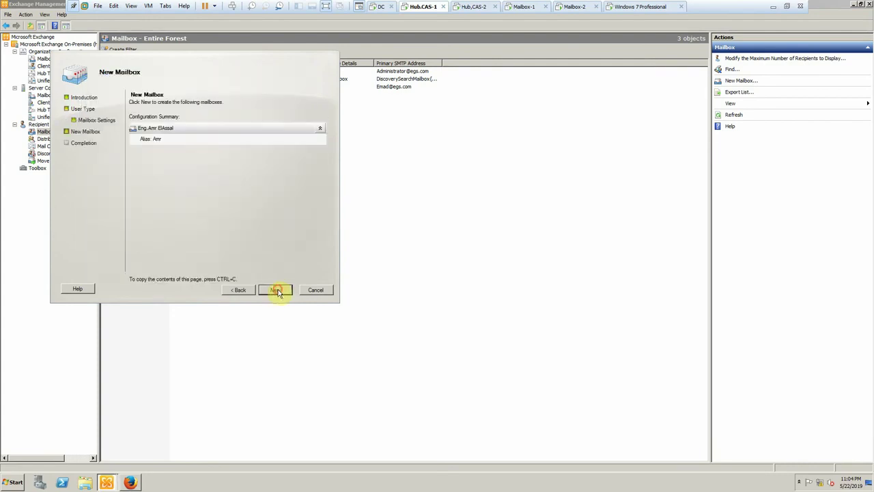
{"action": "left_click", "coordinate": [276, 290]}
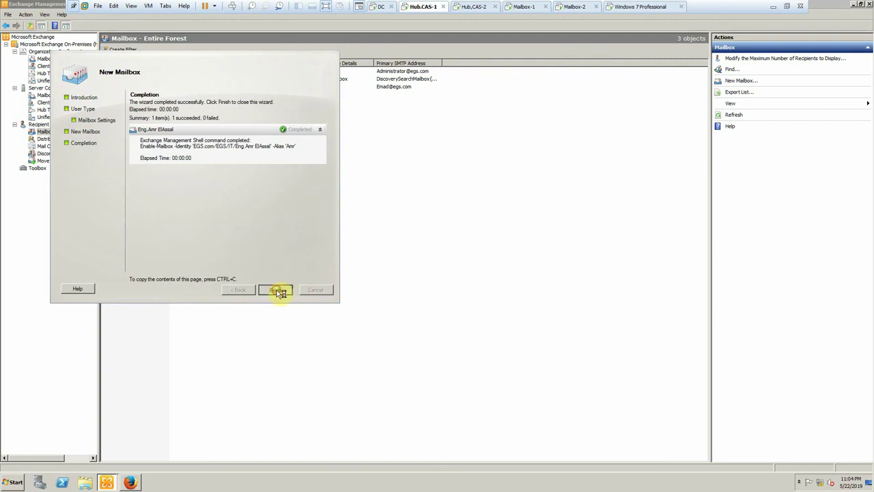
{"action": "left_click", "coordinate": [278, 290]}
{"action": "left_click", "coordinate": [621, 7]}
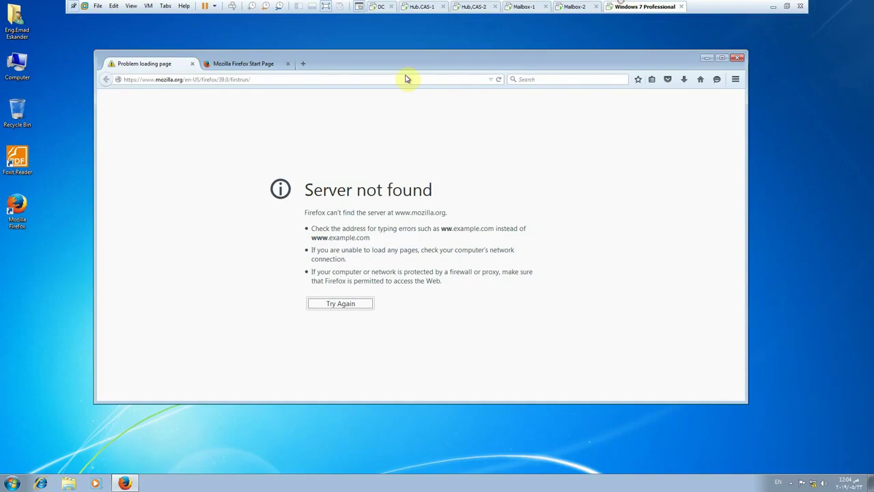
{"action": "left_click", "coordinate": [249, 80]}
{"action": "type", "text": "htt"}
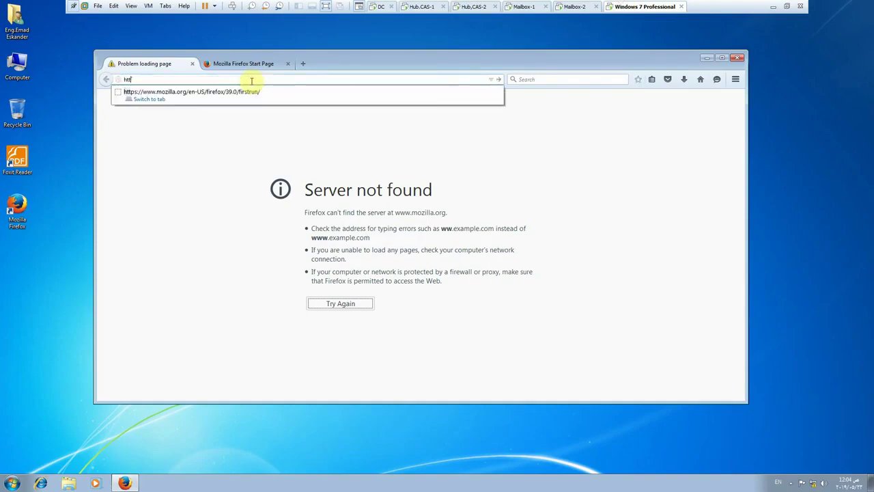
{"action": "type", "text": "ps:"}
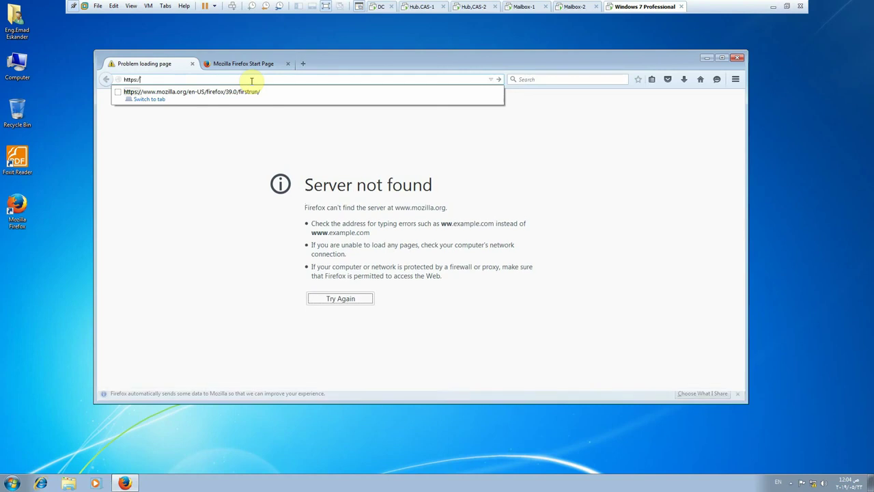
{"action": "type", "text": "//"}
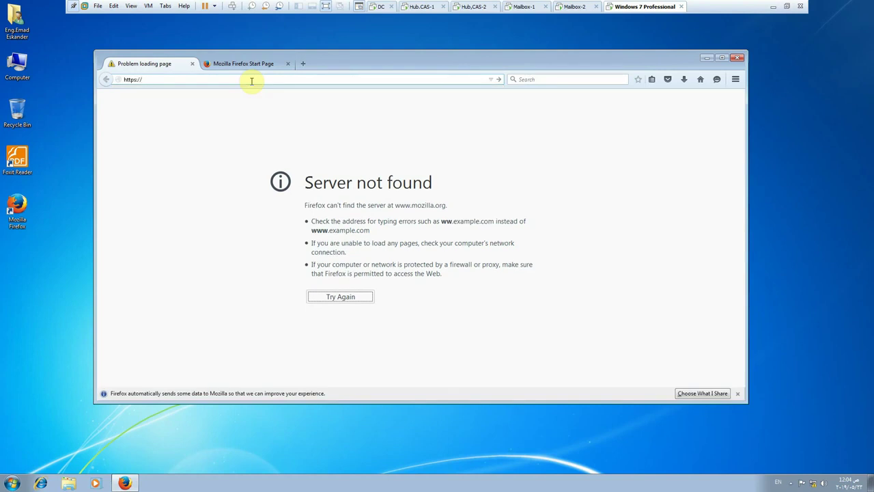
{"action": "type", "text": "mai"}
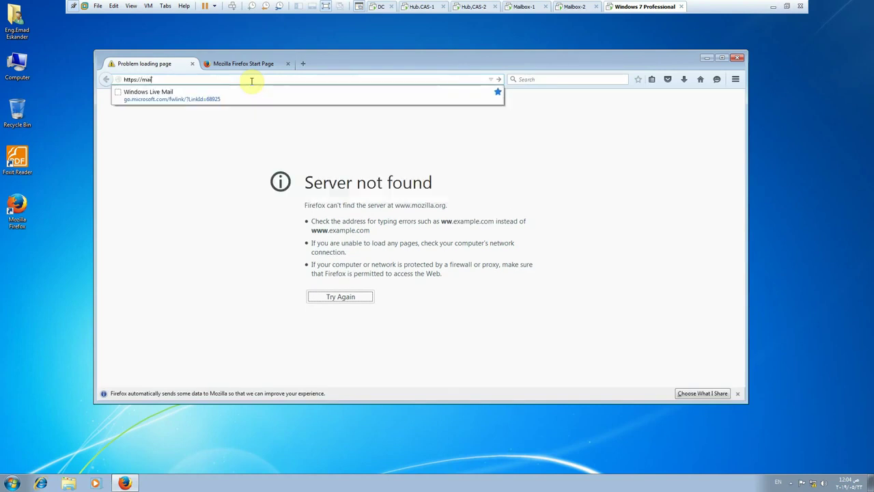
{"action": "type", "text": "l-2.egs.com/owa"}
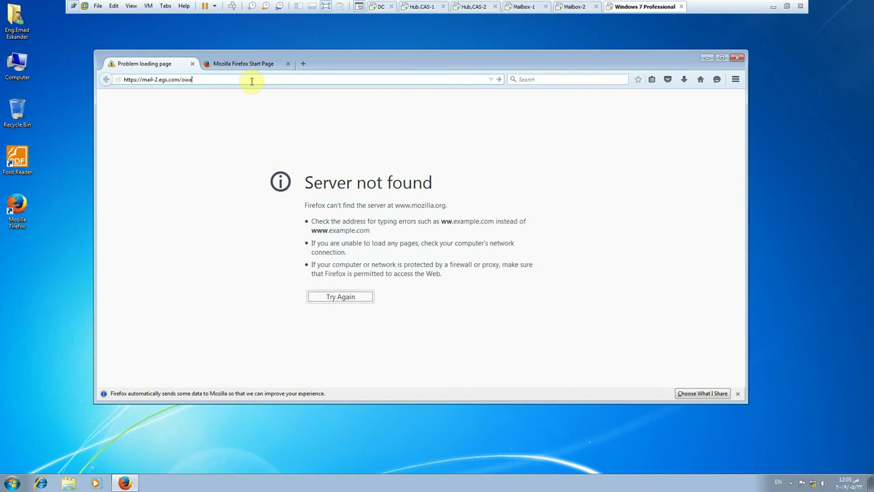
{"action": "key", "text": "Return"}
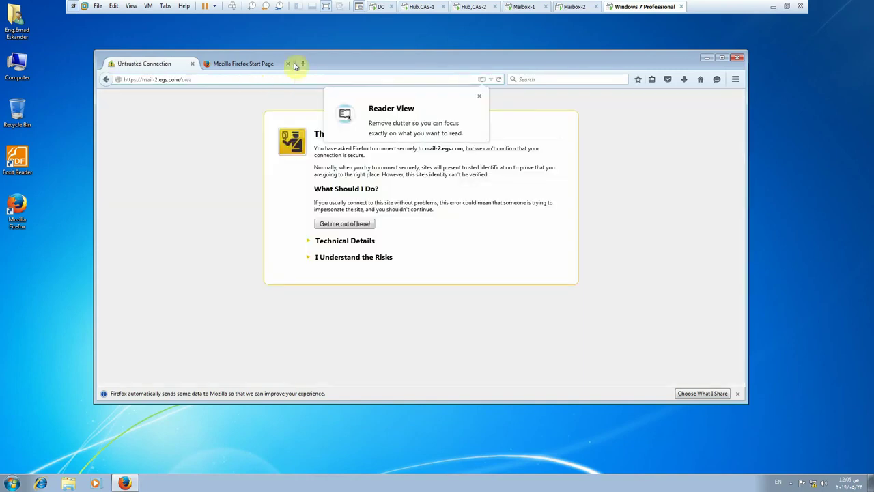
{"action": "left_click", "coordinate": [348, 260]}
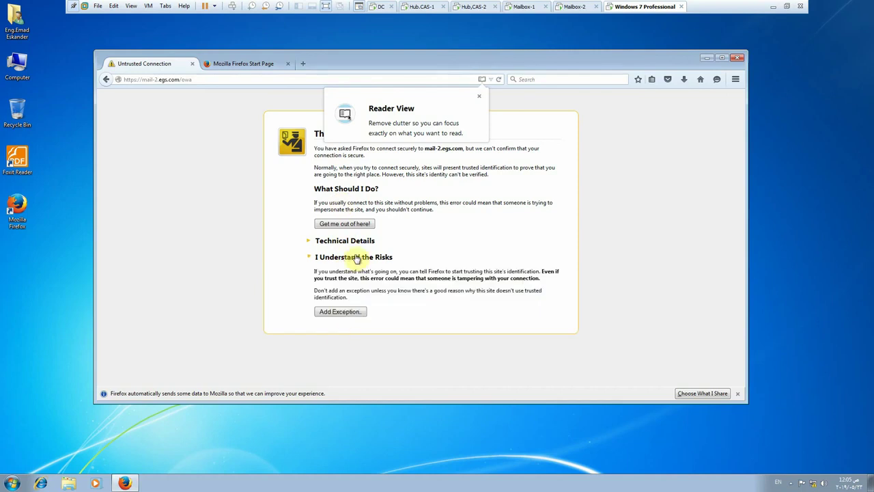
{"action": "left_click", "coordinate": [344, 314]}
{"action": "left_click", "coordinate": [444, 331]}
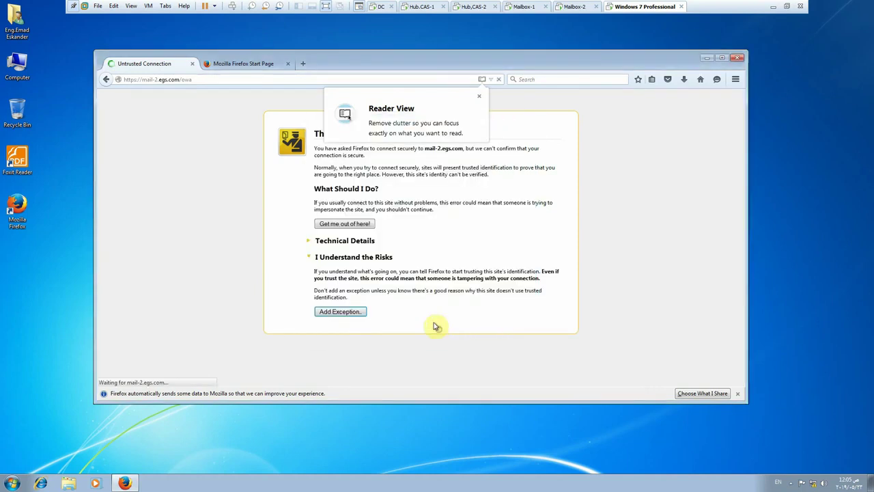
- Dismiss the data-sharing and Reader View notices and enlarge the Firefox window
{"action": "left_click", "coordinate": [737, 395]}
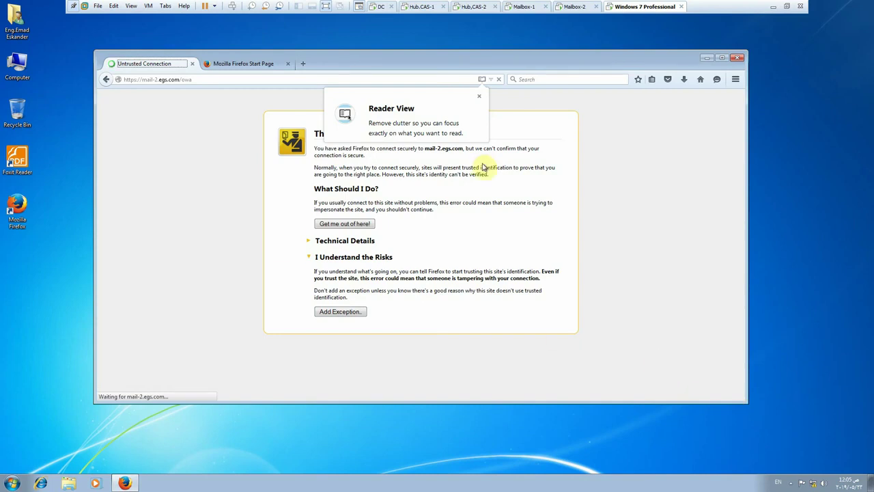
{"action": "left_click", "coordinate": [479, 97]}
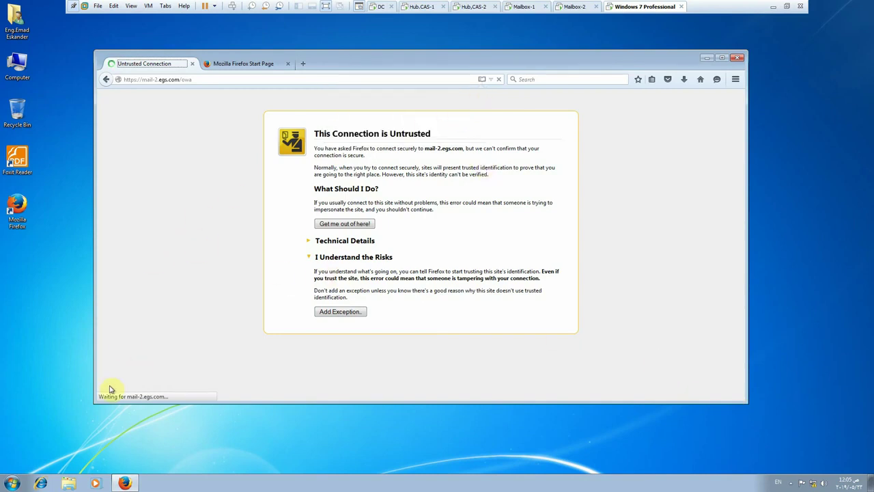
{"action": "left_click_drag", "start_coordinate": [96, 405], "coordinate": [41, 438]}
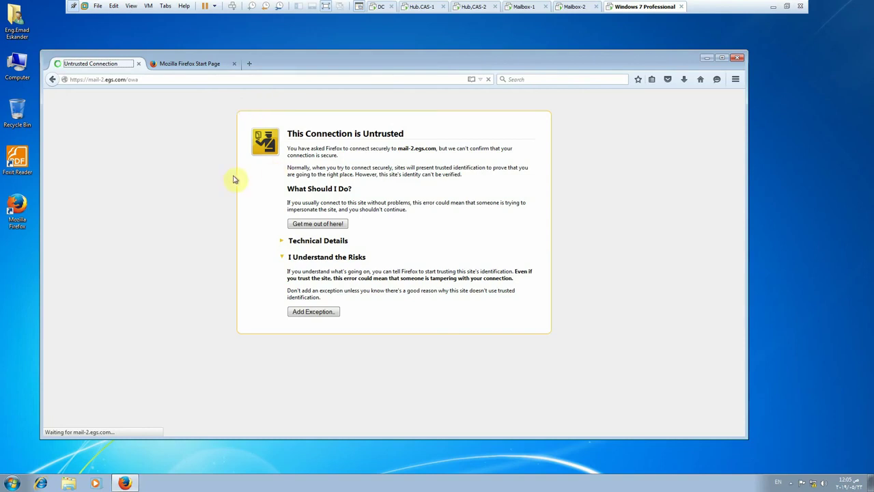
- Start a new message in the first user's OWA on Mailbox-2 and move it over the inbox
{"action": "left_click", "coordinate": [571, 6]}
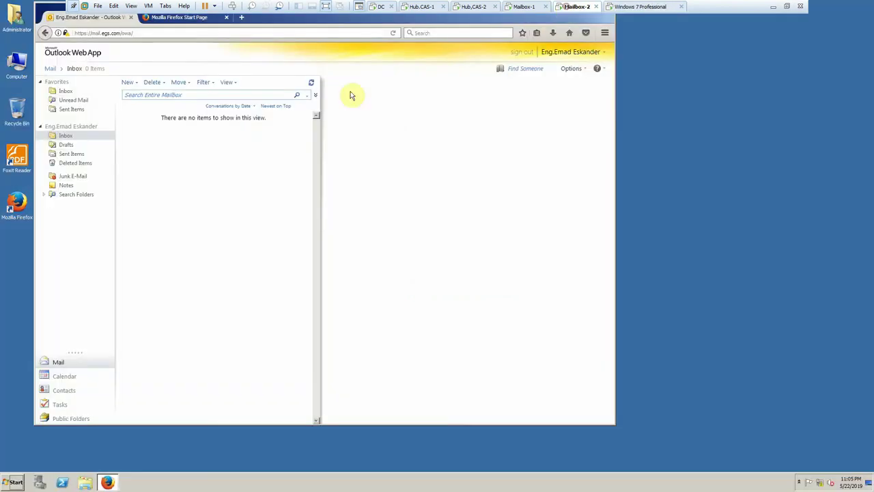
{"action": "left_click", "coordinate": [127, 82]}
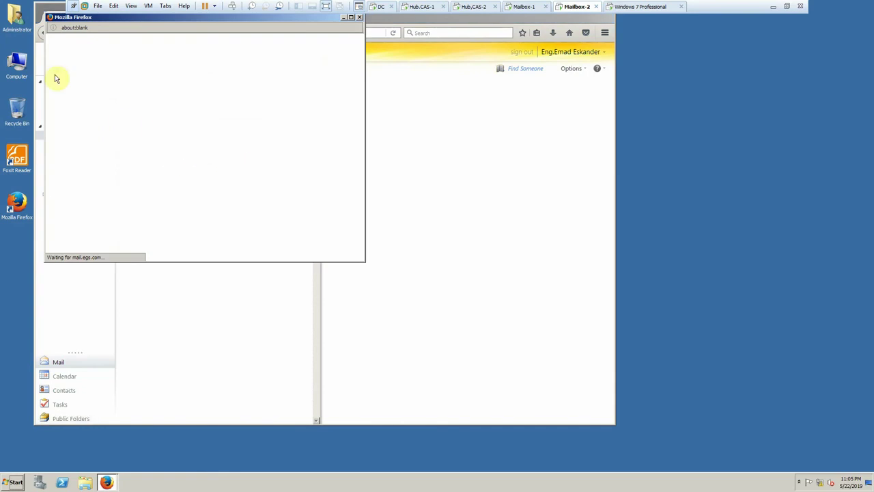
{"action": "left_click_drag", "start_coordinate": [56, 19], "coordinate": [153, 84]}
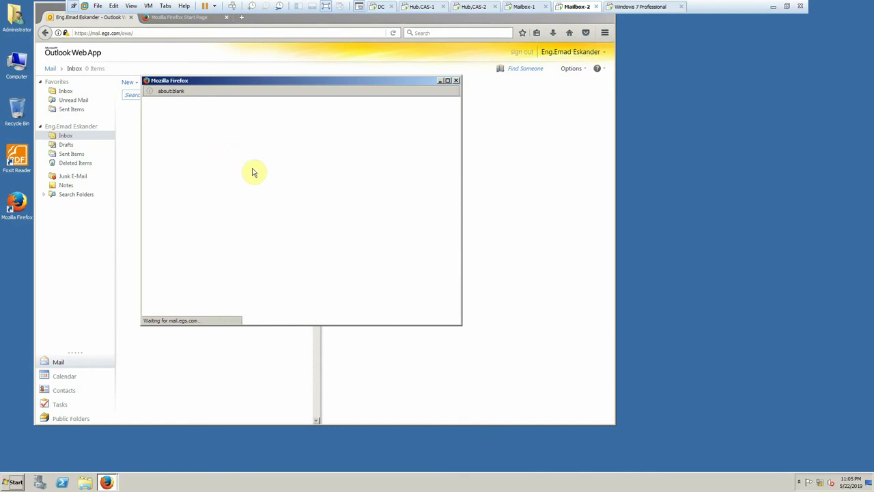
{"action": "left_click", "coordinate": [635, 7]}
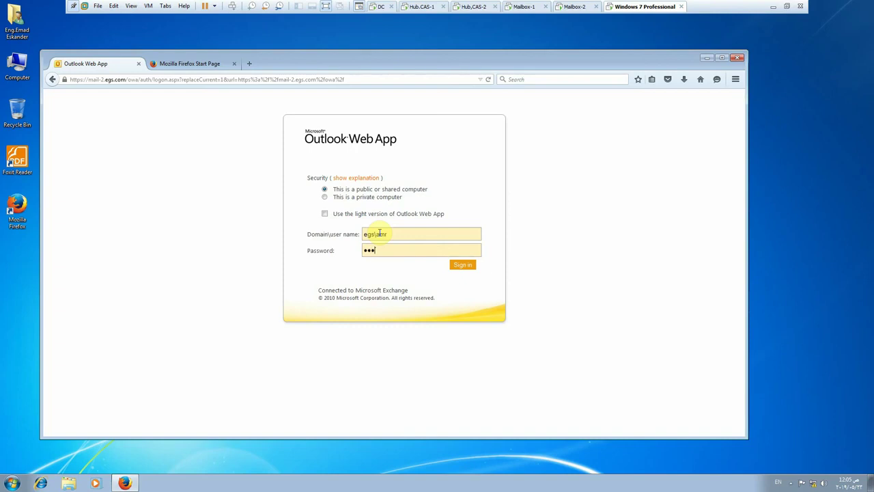
- Sign in to Outlook Web App as the new user and let Firefox remember the password
{"action": "type", "text": "1"}
{"action": "key", "text": "Return"}
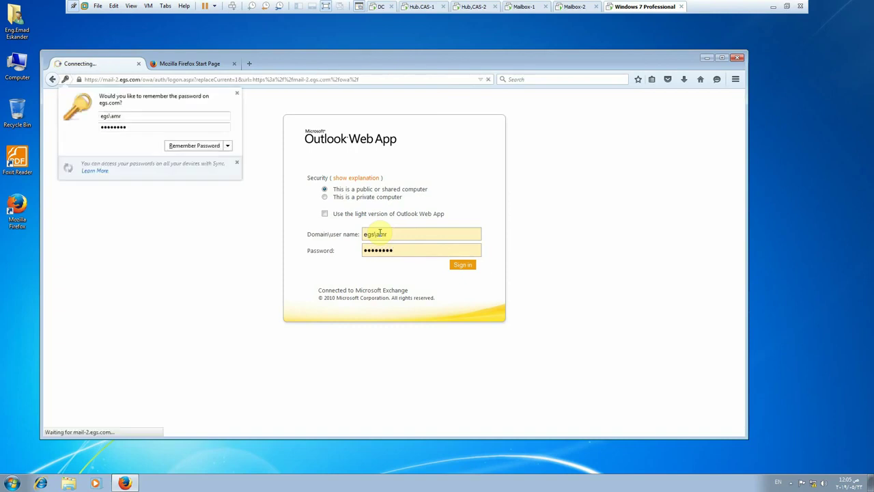
{"action": "left_click", "coordinate": [190, 147]}
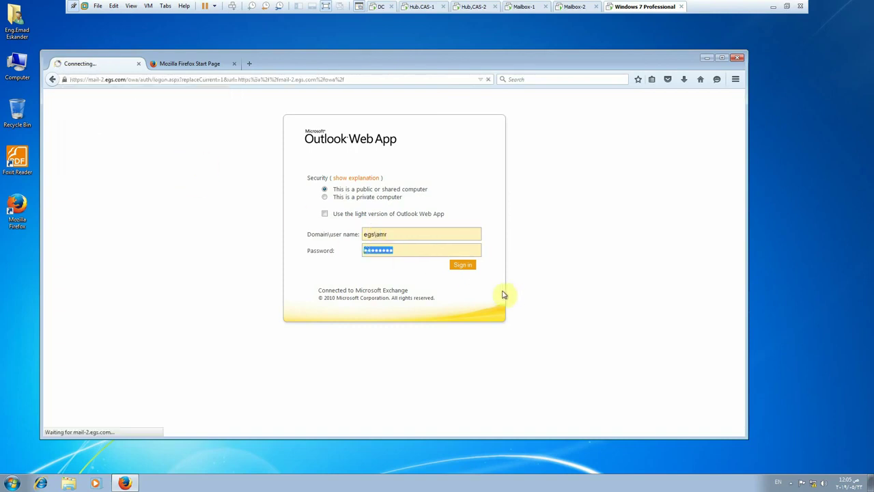
{"action": "left_click", "coordinate": [575, 12]}
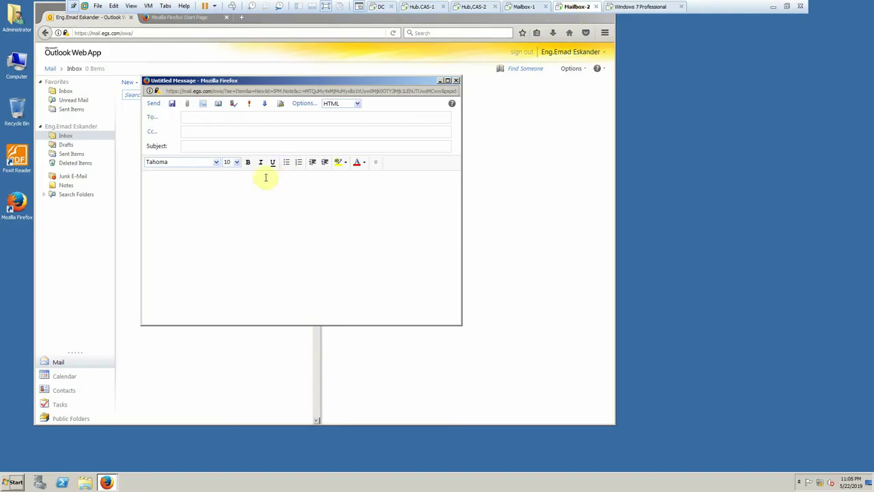
- Address the message to the second user, give it subject Ok, and save it to Drafts
{"action": "left_click", "coordinate": [171, 120]}
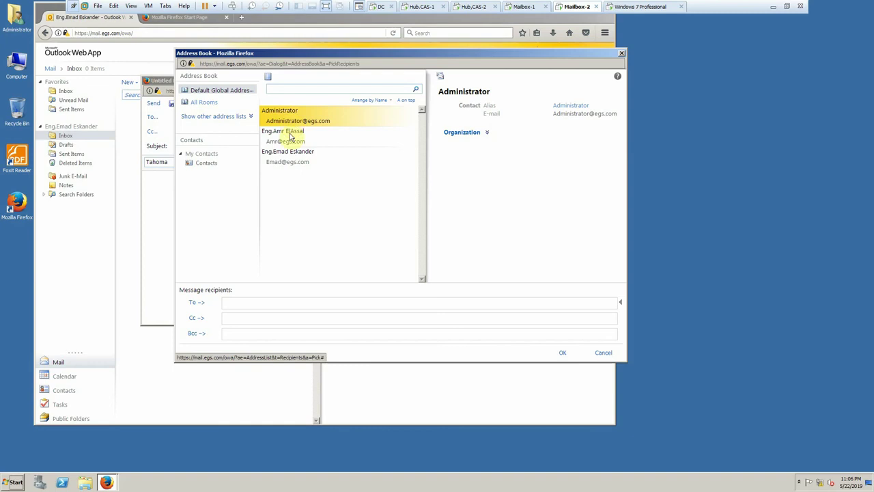
{"action": "left_click", "coordinate": [287, 136]}
{"action": "left_click", "coordinate": [197, 302]}
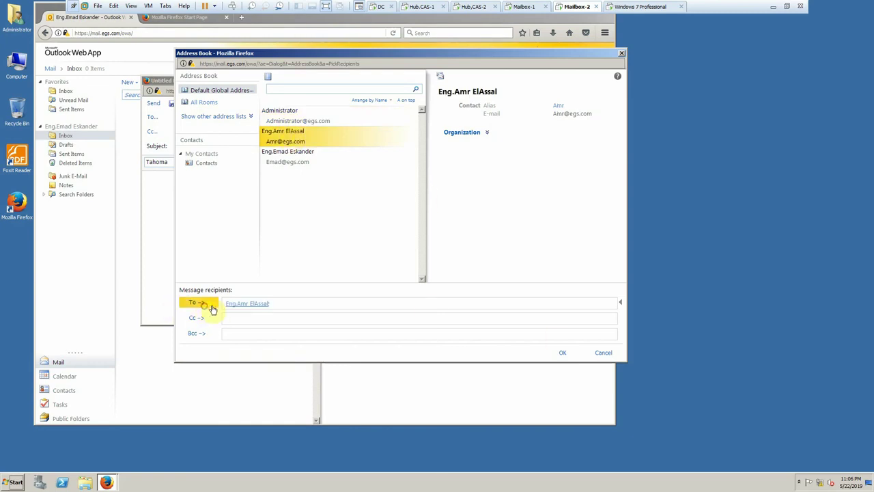
{"action": "left_click", "coordinate": [563, 353]}
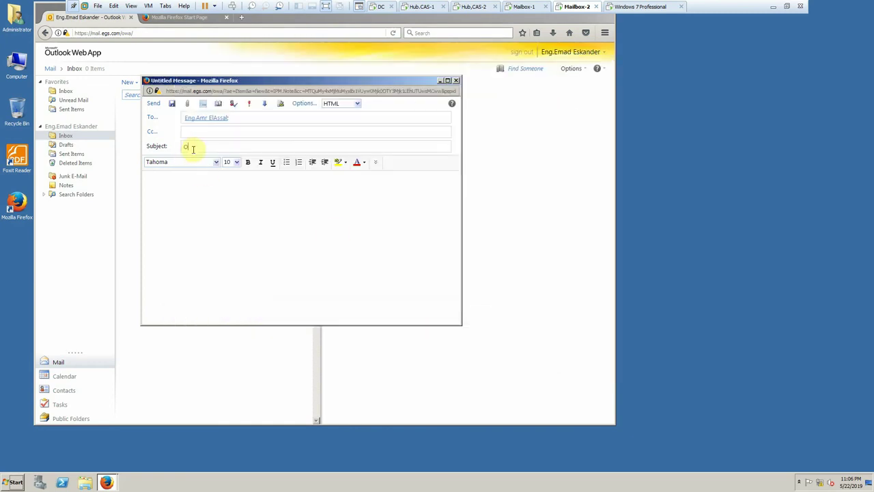
{"action": "left_click", "coordinate": [154, 103]}
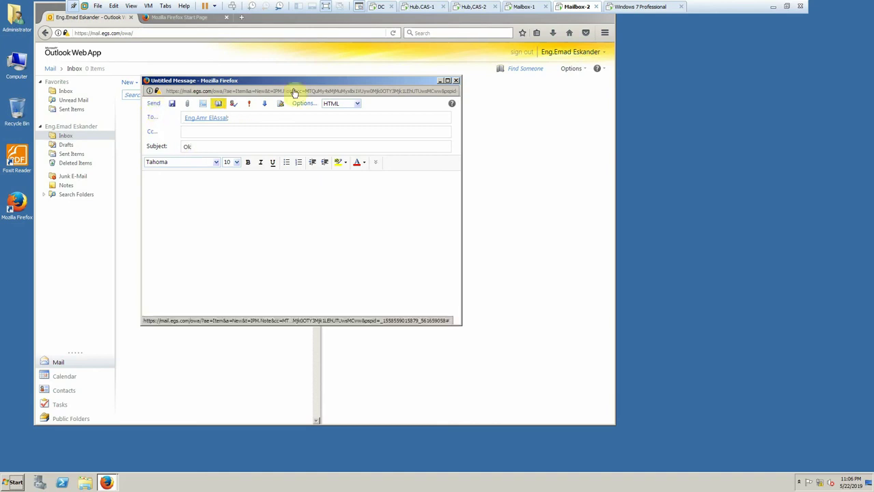
{"action": "left_click", "coordinate": [622, 8]}
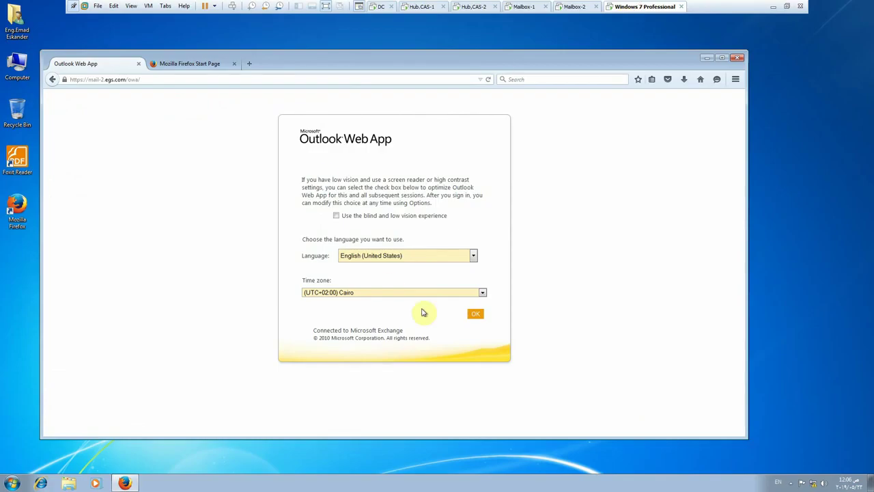
- Accept English (United States) and the Cairo time zone, then view and close the site's security details
{"action": "left_click", "coordinate": [474, 315]}
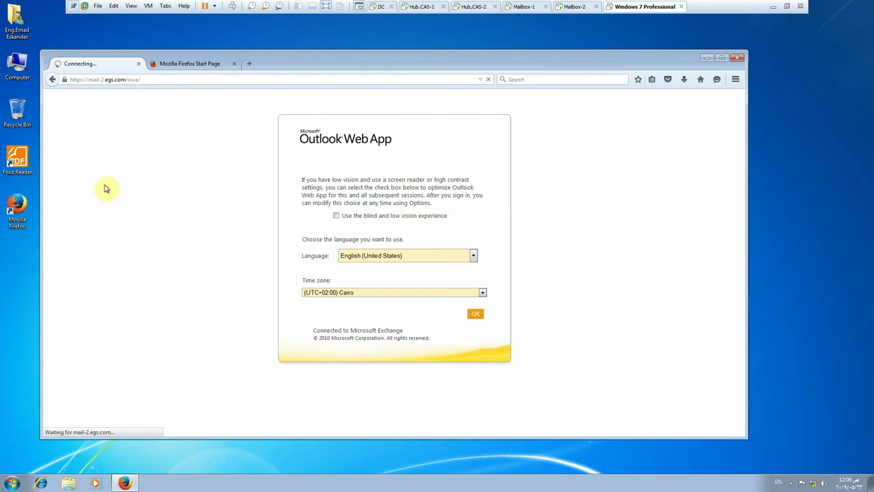
{"action": "left_click", "coordinate": [65, 81]}
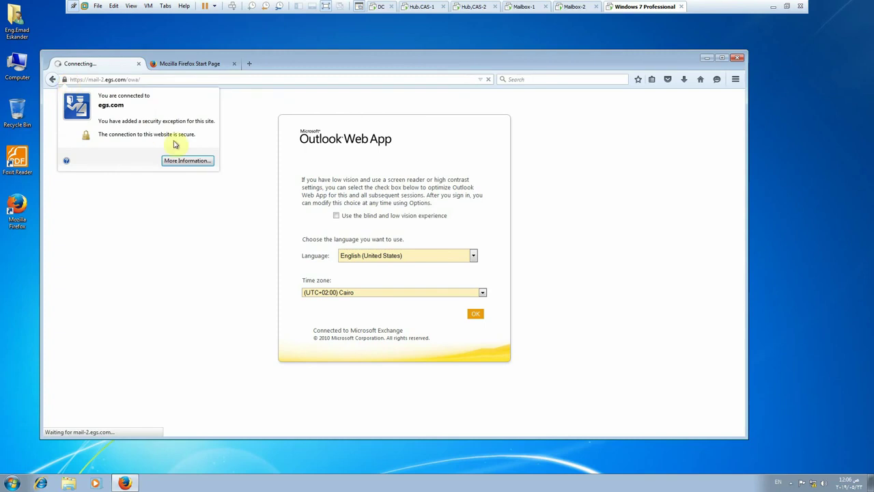
{"action": "left_click", "coordinate": [113, 197]}
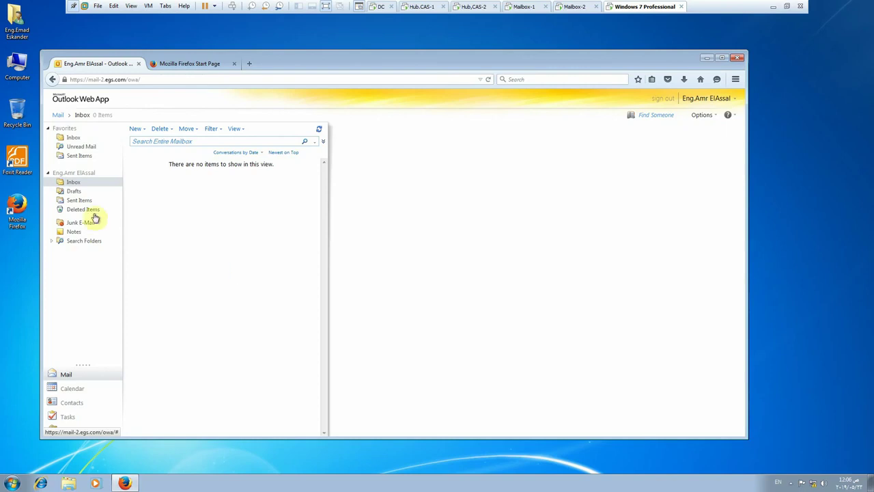
- Start a new message and add both users as To recipients from the address book
{"action": "left_click", "coordinate": [135, 129]}
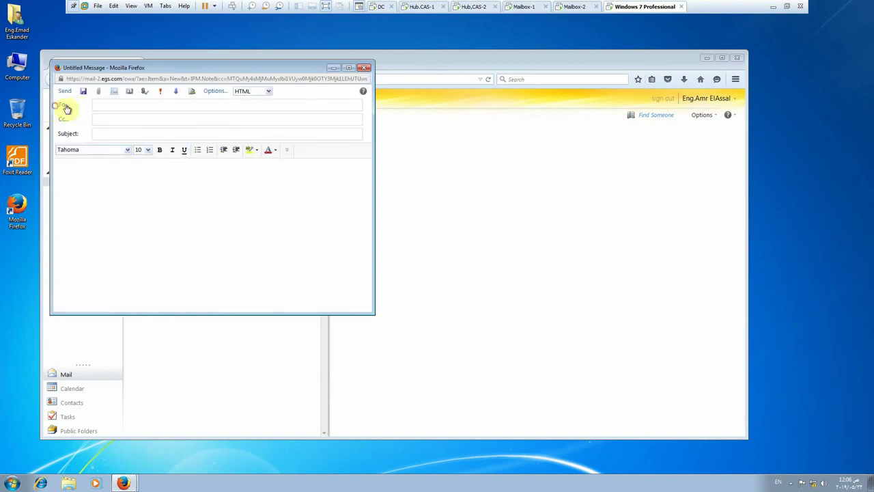
{"action": "left_click", "coordinate": [66, 108]}
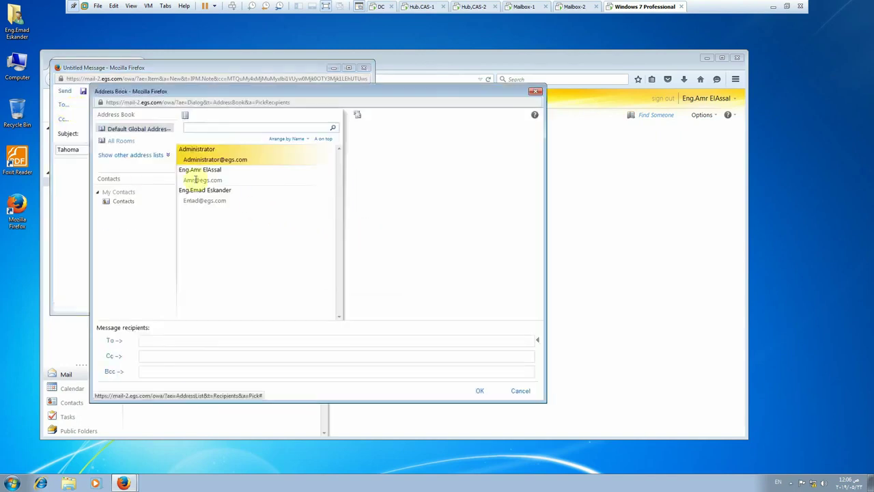
{"action": "left_click", "coordinate": [202, 175]}
{"action": "left_click", "coordinate": [205, 192]}
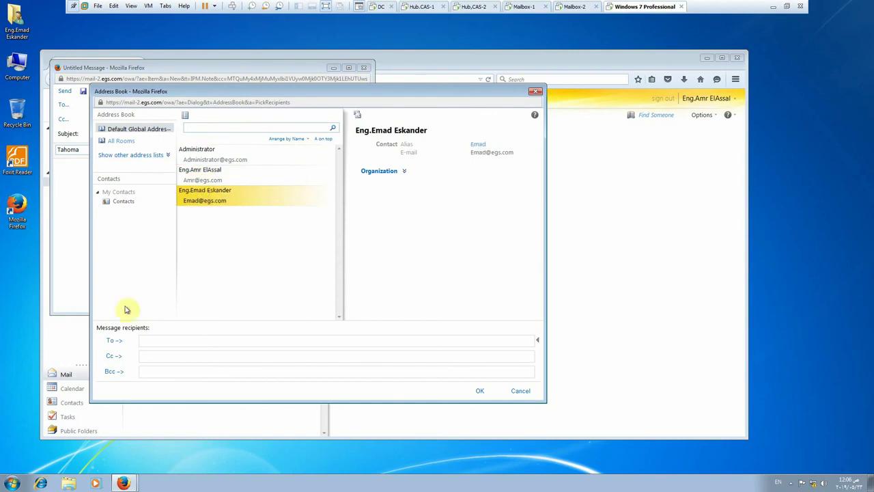
{"action": "left_click", "coordinate": [114, 340]}
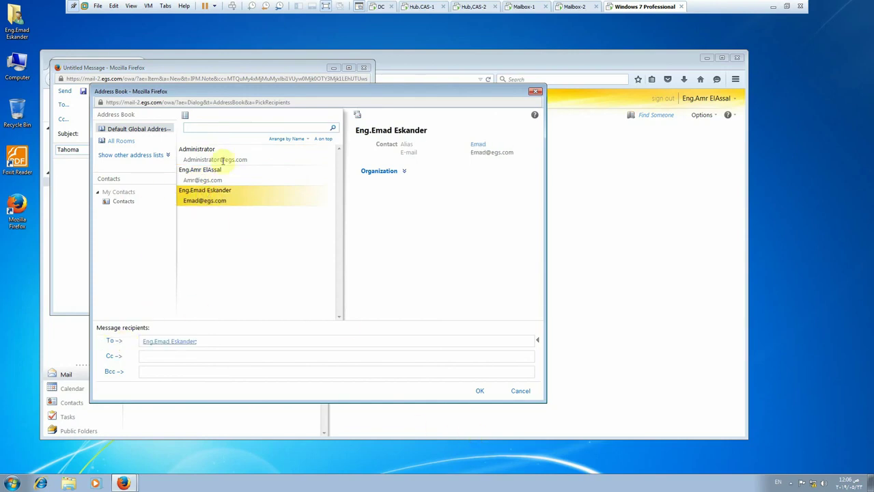
{"action": "left_click", "coordinate": [205, 169]}
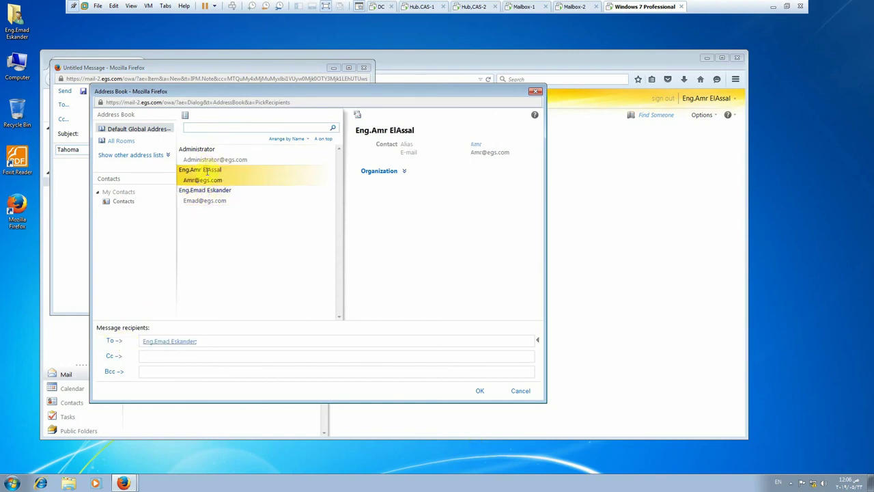
{"action": "left_click", "coordinate": [115, 343]}
{"action": "left_click", "coordinate": [480, 391]}
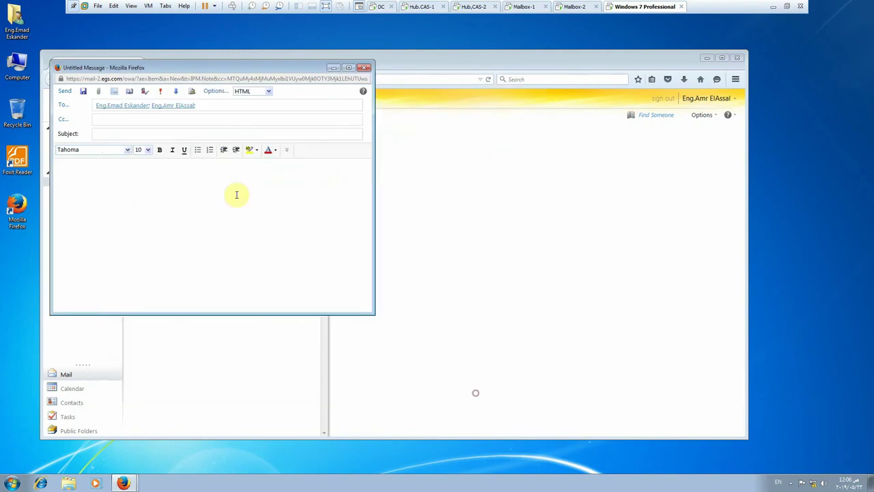
- Enter the subject Test and save the message to Drafts
{"action": "left_click", "coordinate": [172, 133]}
{"action": "type", "text": "Test"}
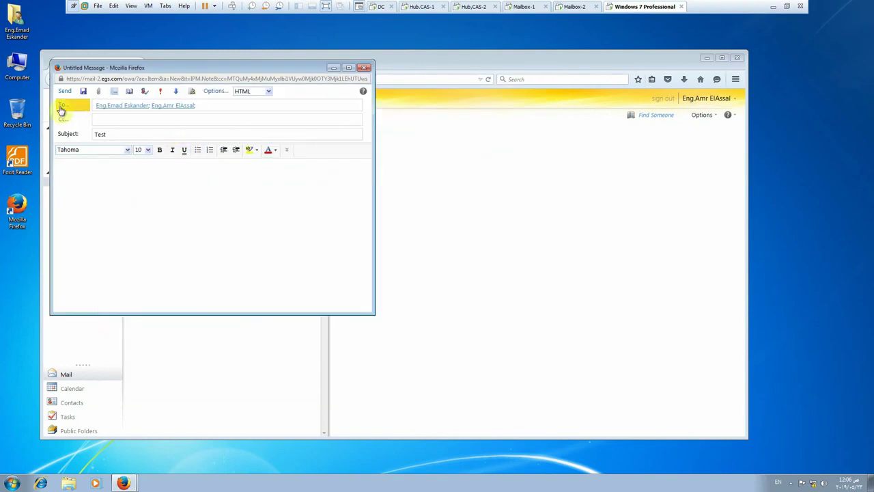
{"action": "left_click", "coordinate": [64, 91]}
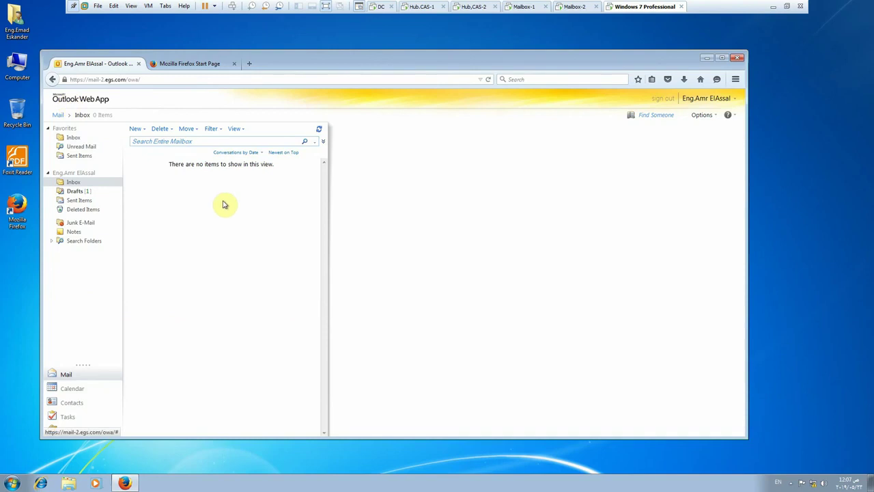
- Save a Reply All draft to the Test message from Drafts, then return to the Inbox
{"action": "left_click", "coordinate": [81, 193]}
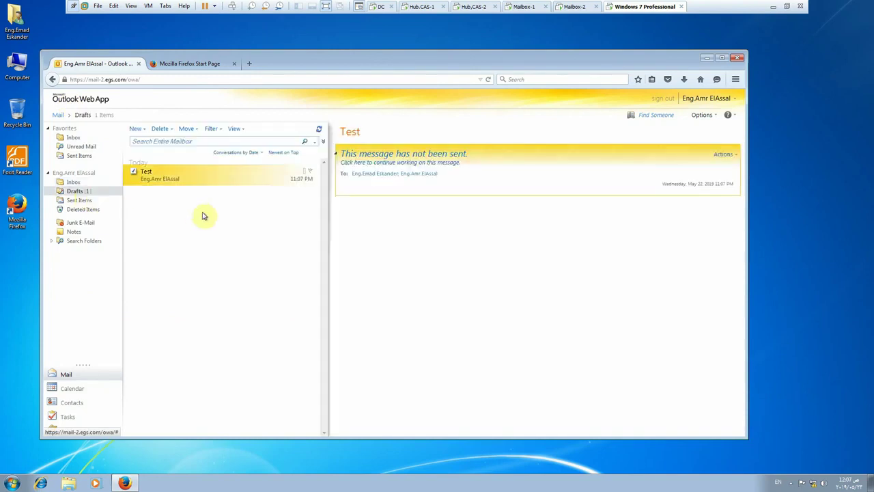
{"action": "right_click", "coordinate": [157, 174]}
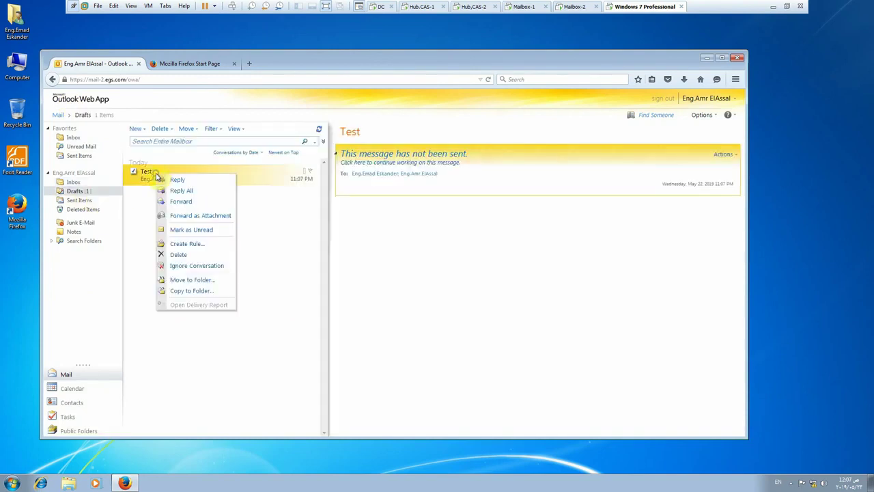
{"action": "left_click", "coordinate": [173, 194]}
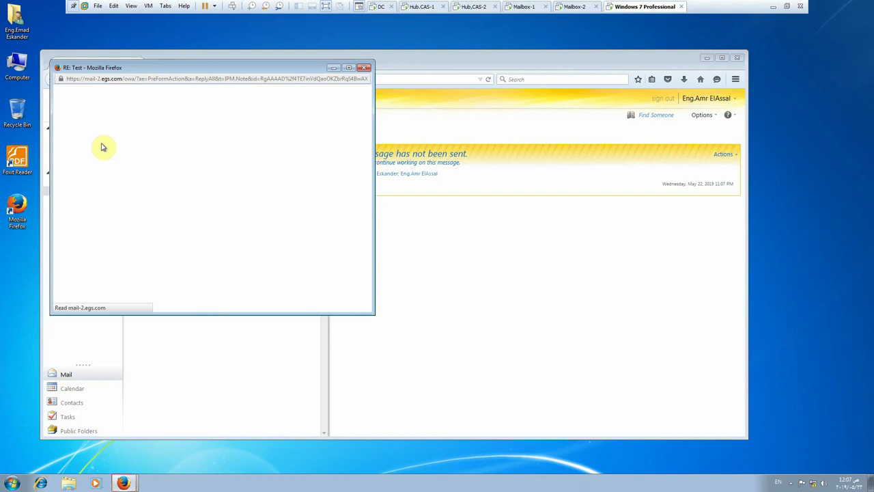
{"action": "left_click", "coordinate": [66, 92]}
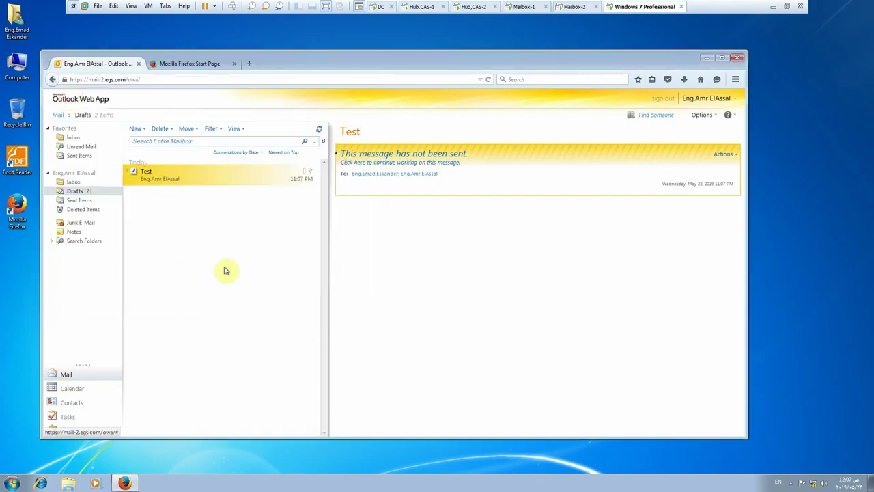
{"action": "left_click", "coordinate": [77, 185]}
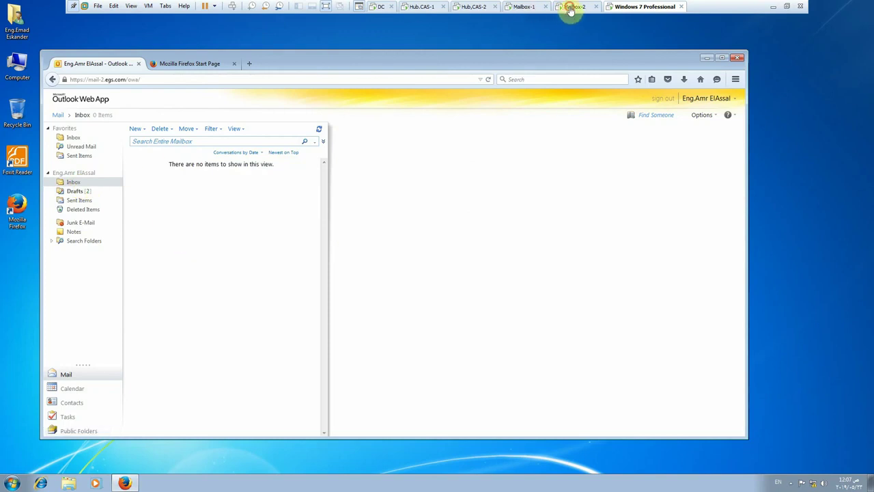
- Check the first user's Drafts folder on Mailbox-2, then minimize the VMware window
{"action": "left_click", "coordinate": [570, 8]}
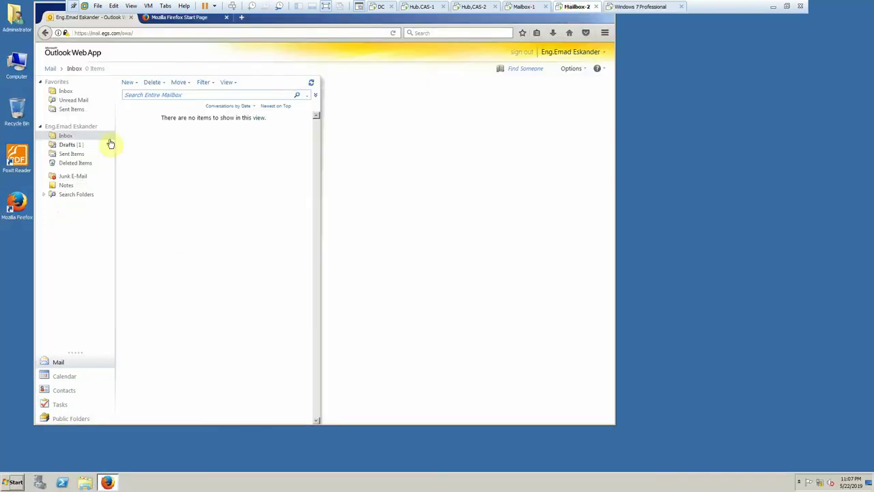
{"action": "left_click", "coordinate": [69, 146]}
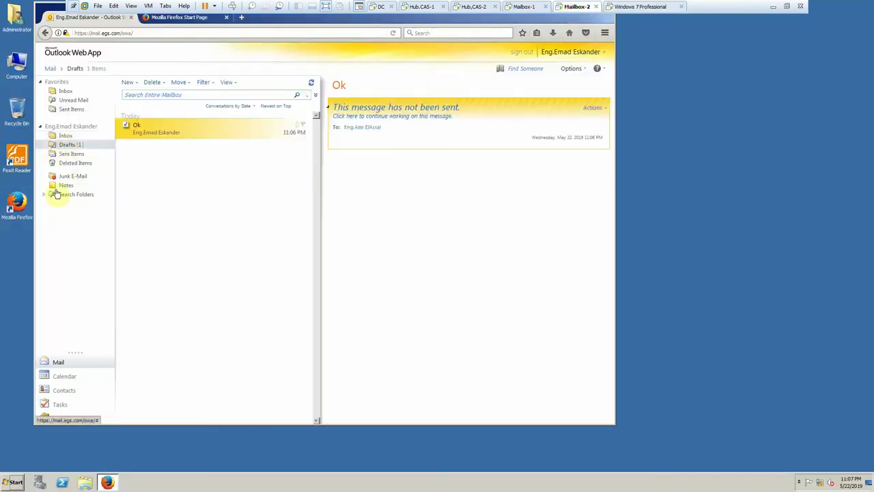
{"action": "left_click", "coordinate": [776, 7]}
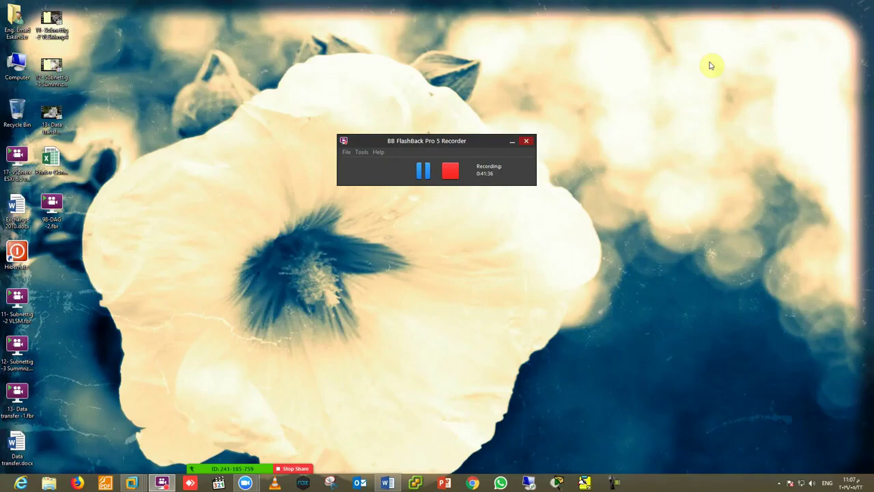